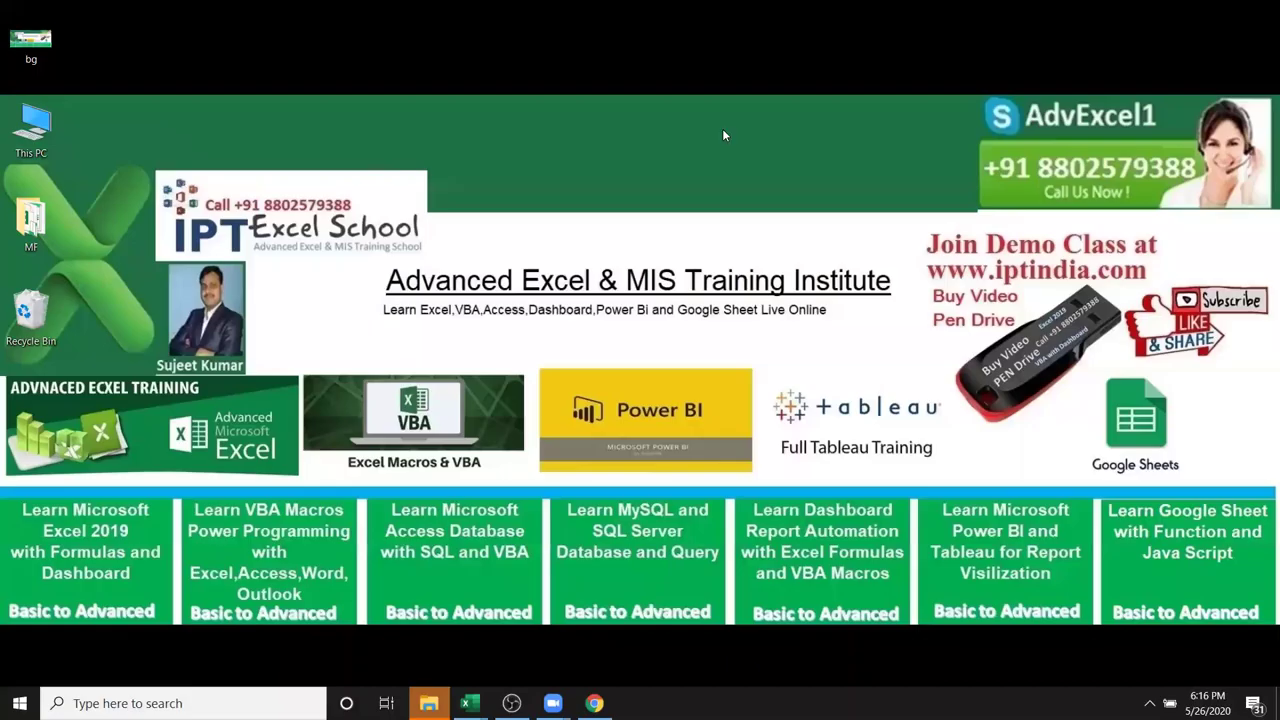
# - Bring up the OBS Studio recorder, minimise it again, and leave the DataP workbook in view
pyautogui.click(511, 703)
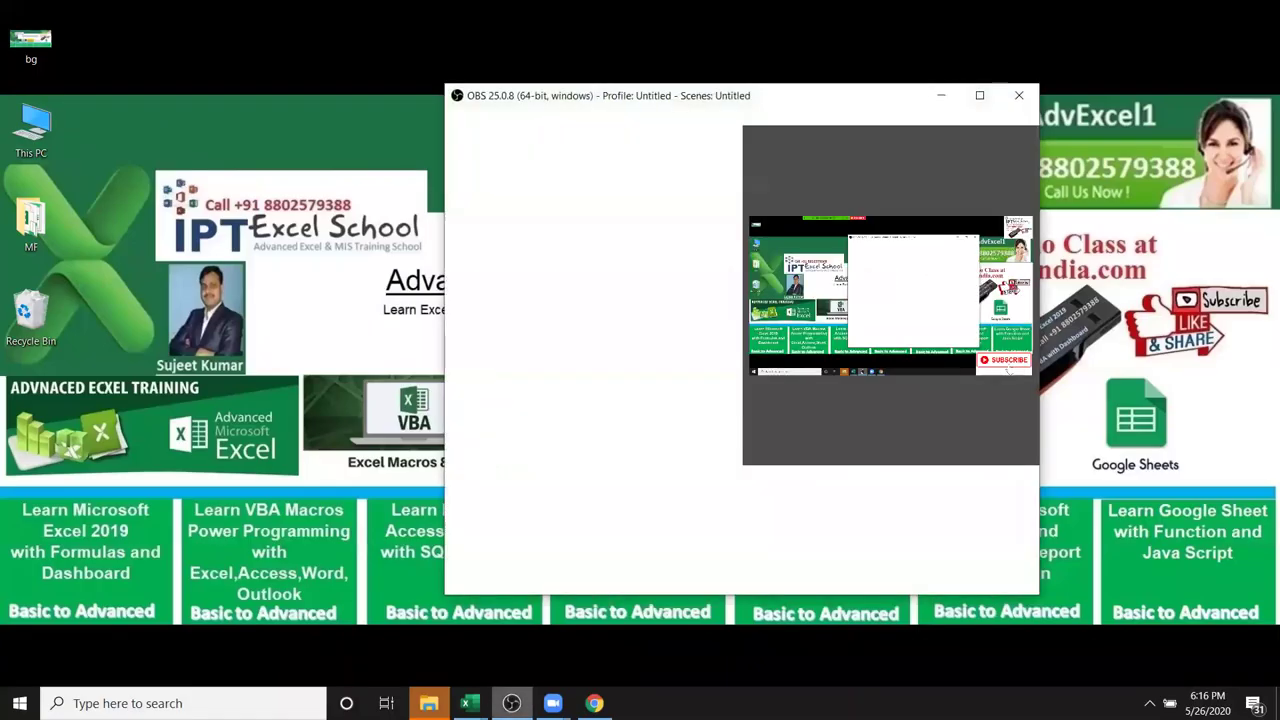
pyautogui.click(940, 95)
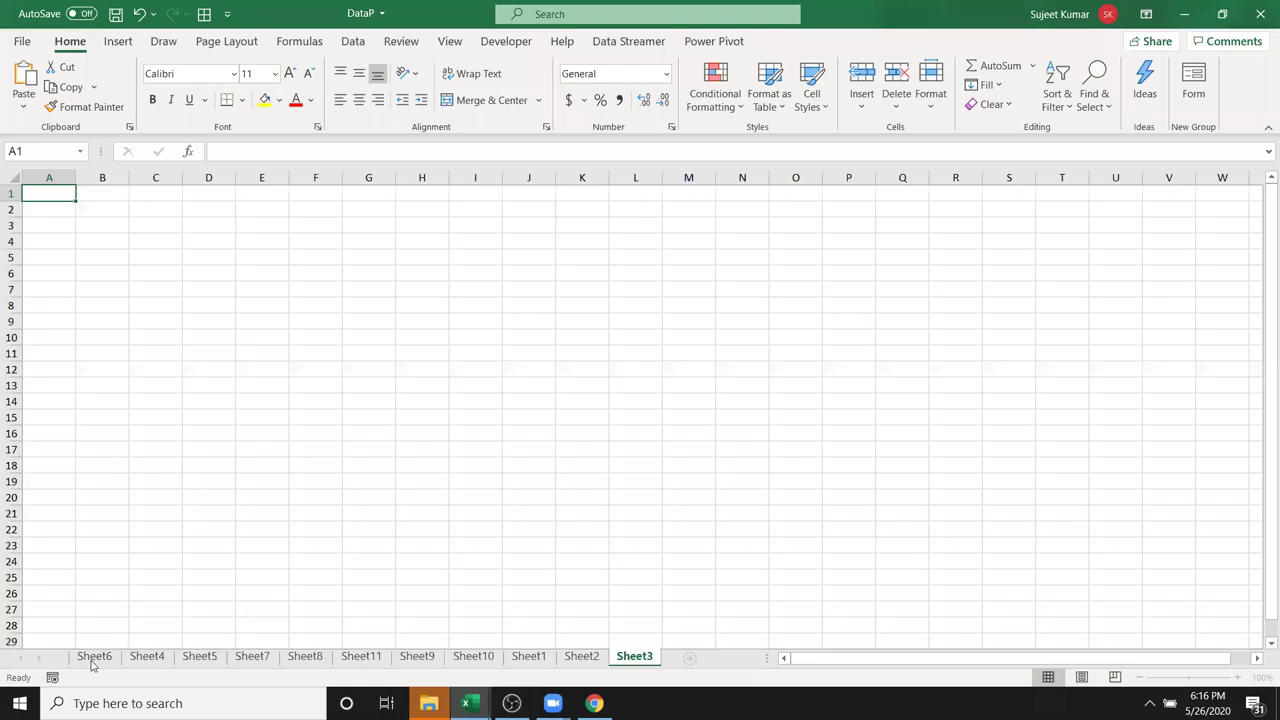
# - Review the old pivot sheets, then group Sheet4–Sheet11 and permanently delete them
pyautogui.click(337, 664)
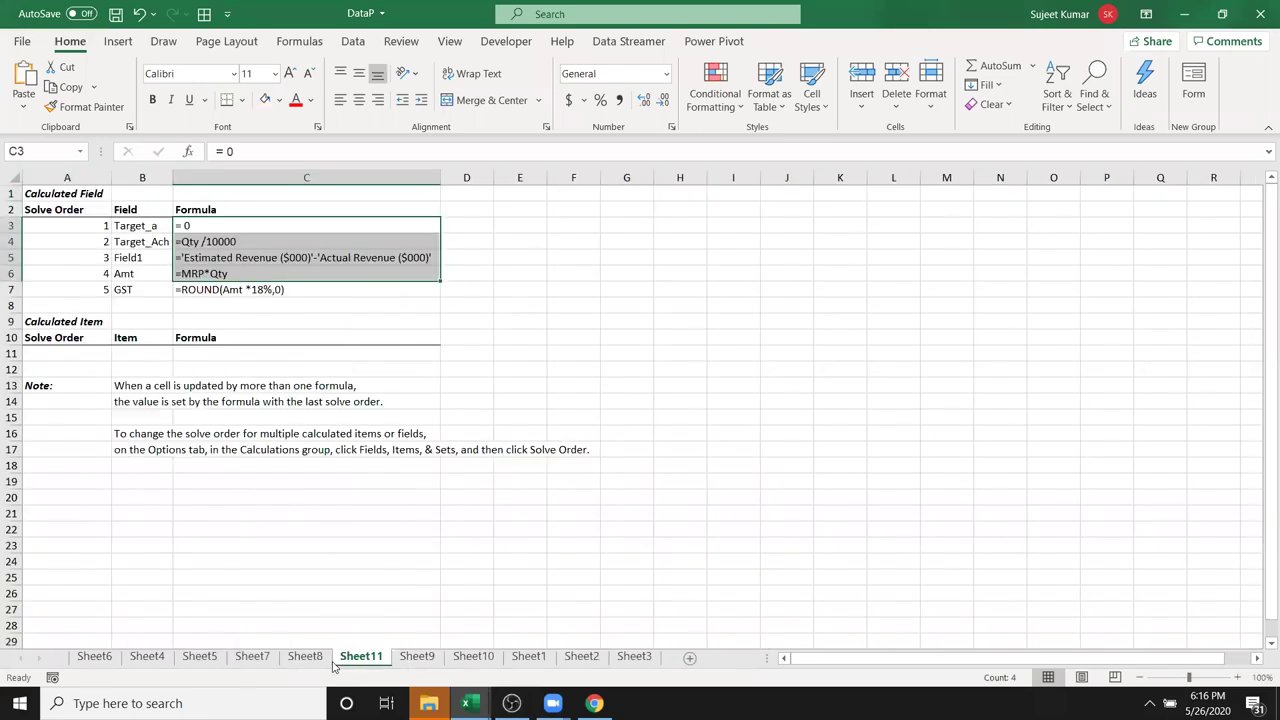
pyautogui.click(468, 660)
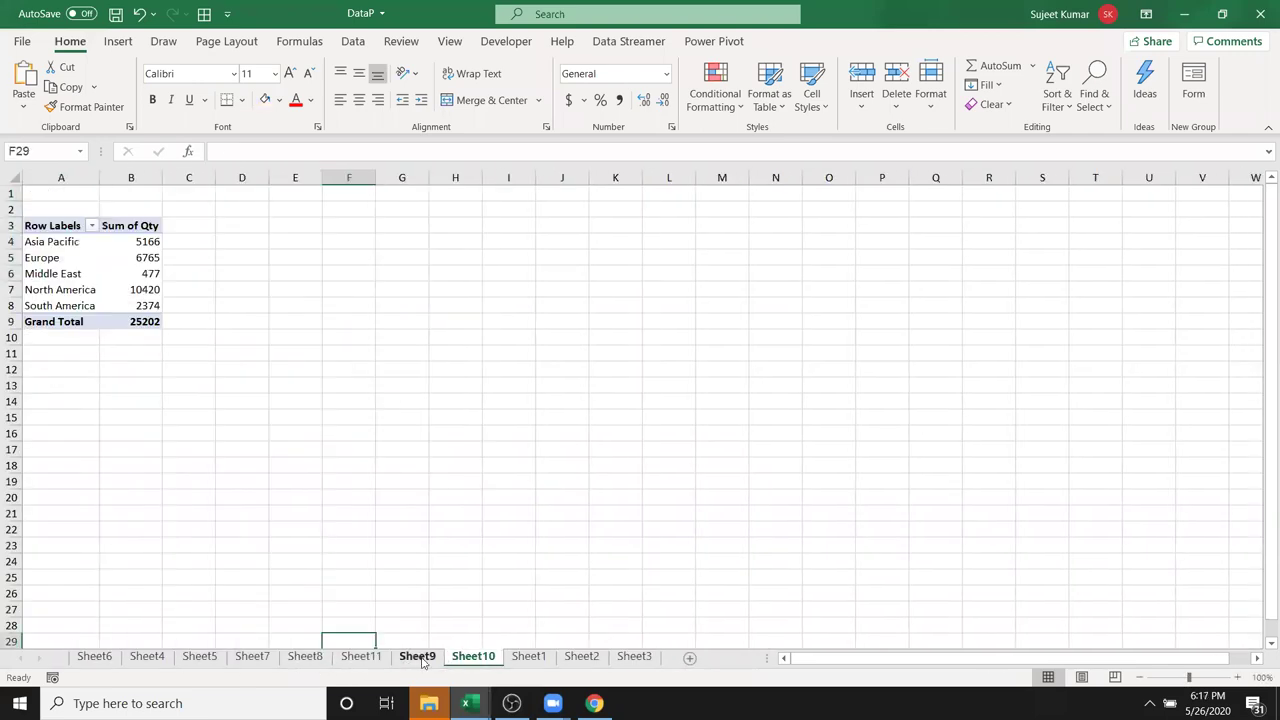
pyautogui.click(424, 662)
pyautogui.click(462, 662)
pyautogui.keyDown('shift'); pyautogui.click(98, 660); pyautogui.keyUp('shift')
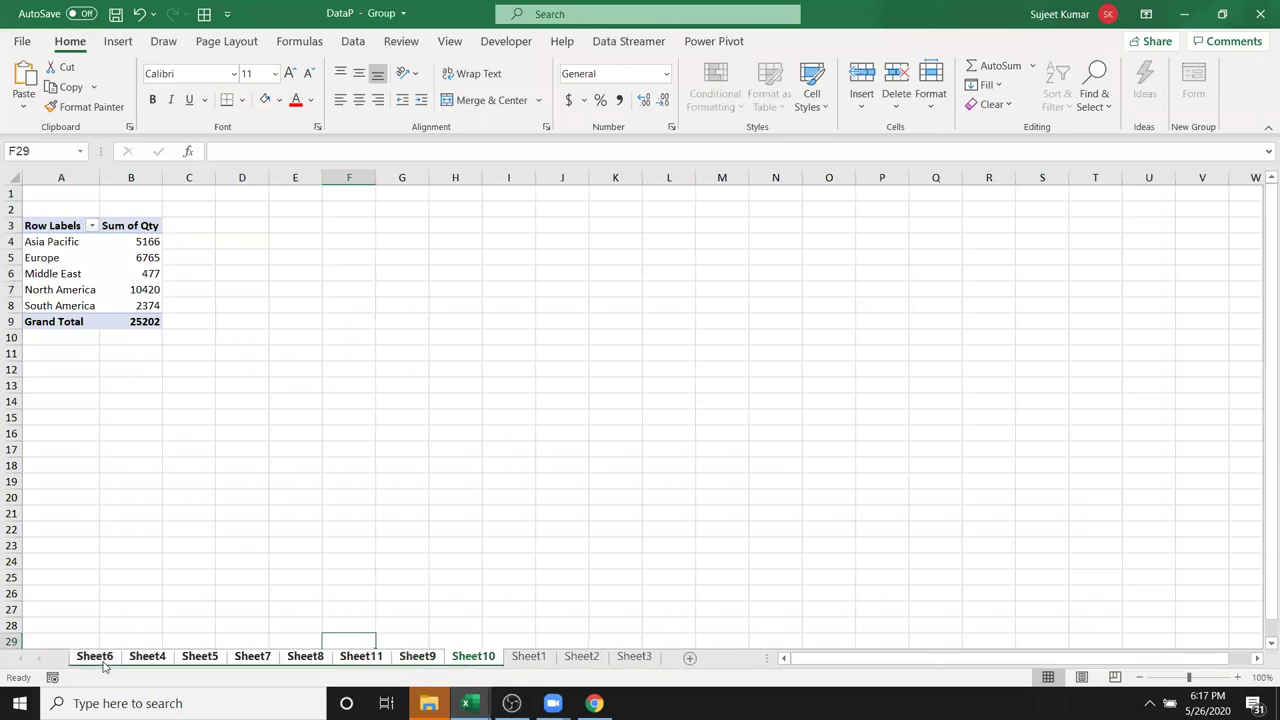
pyautogui.rightClick(104, 662)
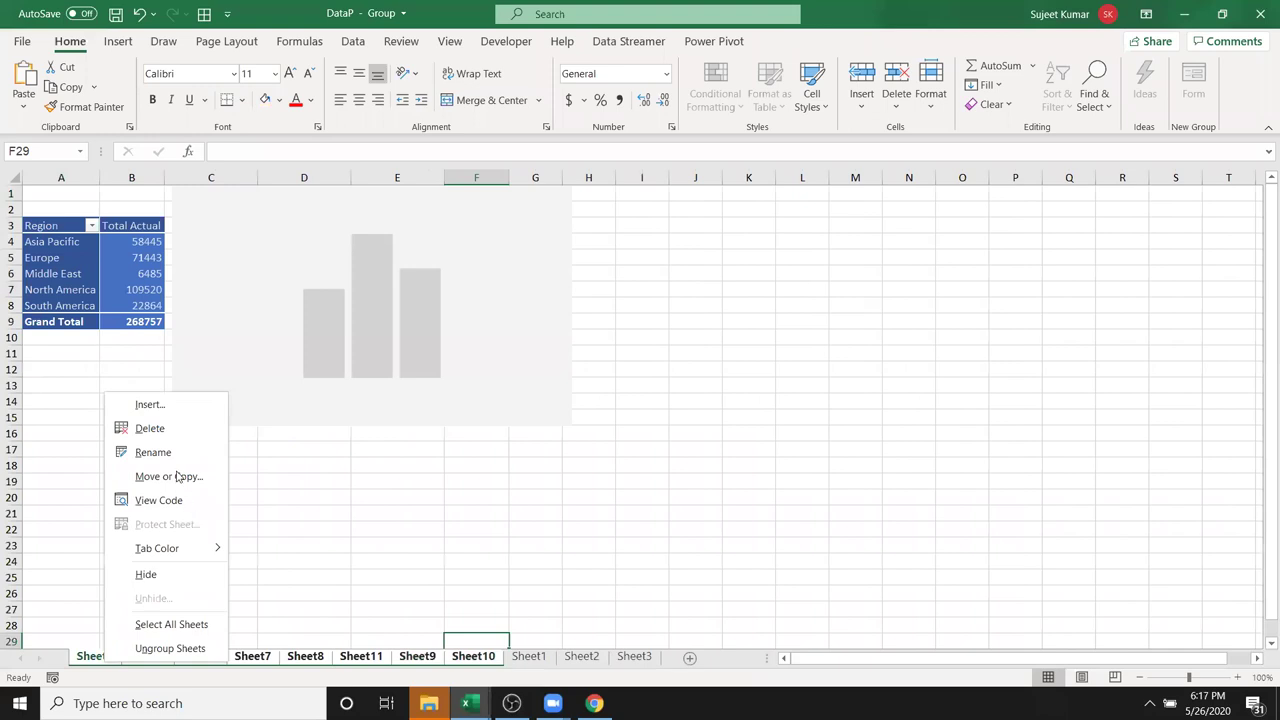
pyautogui.click(155, 430)
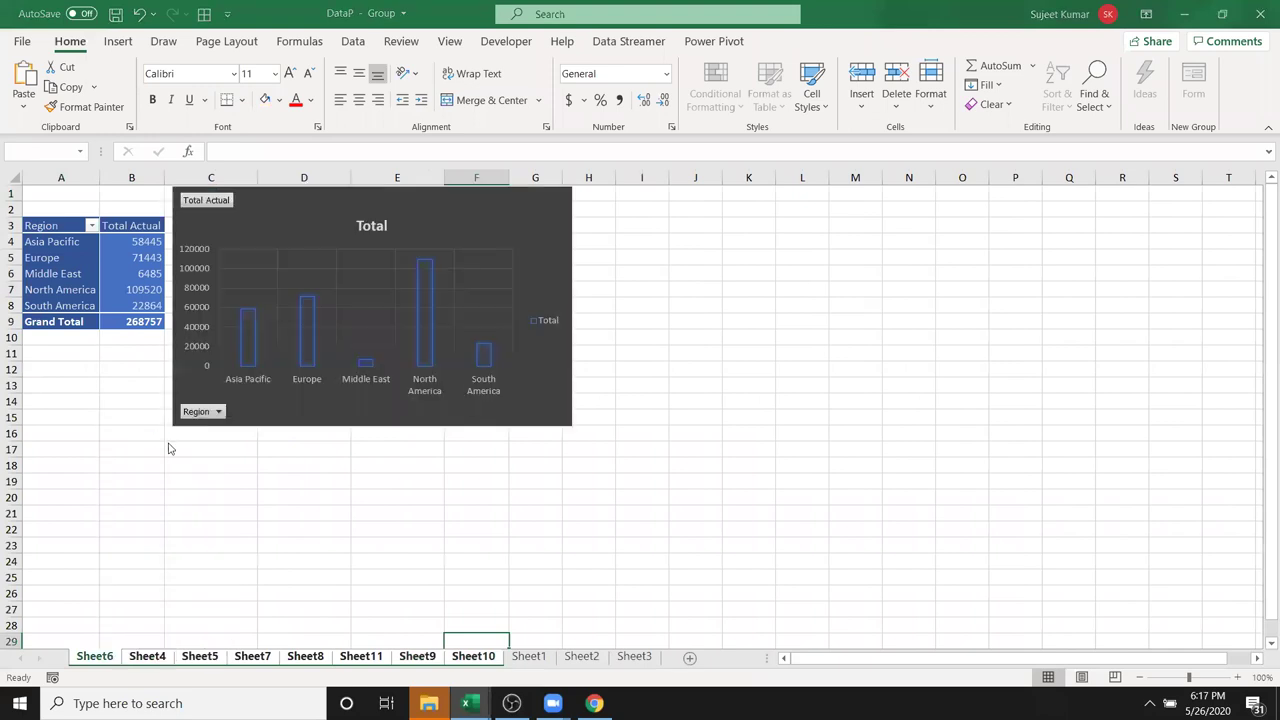
pyautogui.click(614, 399)
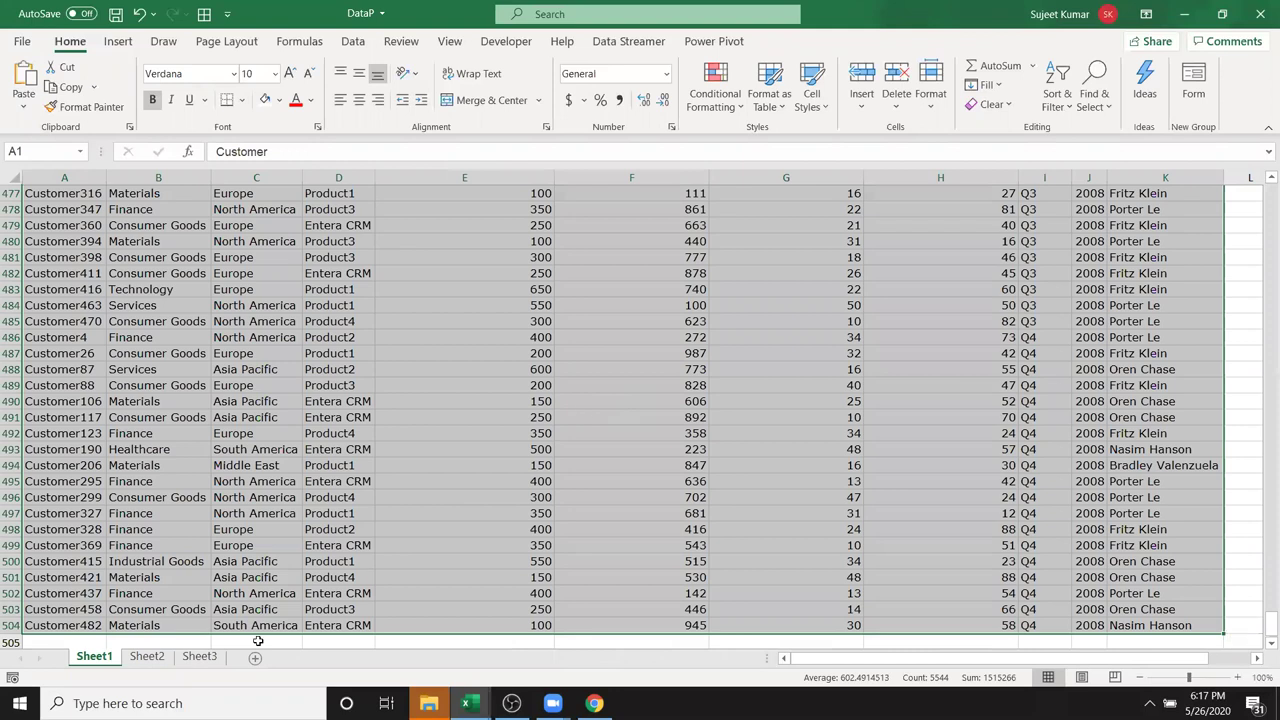
pyautogui.click(147, 656)
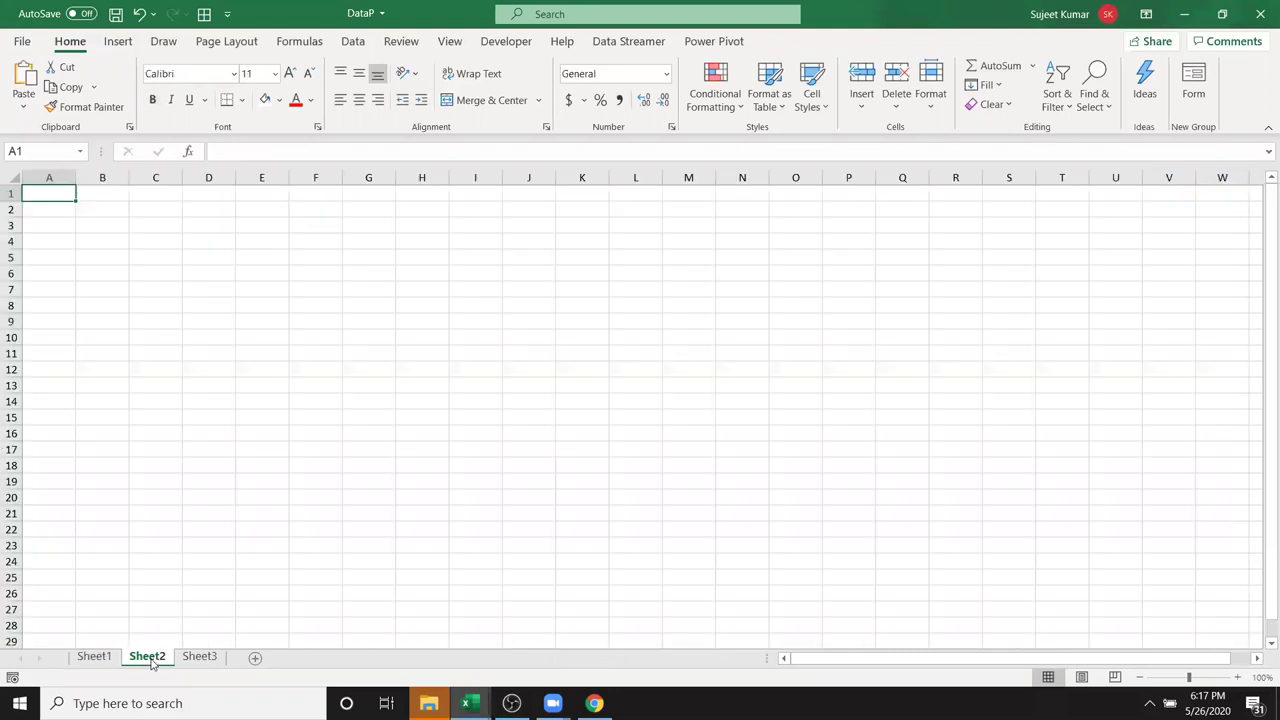
pyautogui.click(199, 656)
pyautogui.click(147, 656)
pyautogui.click(94, 656)
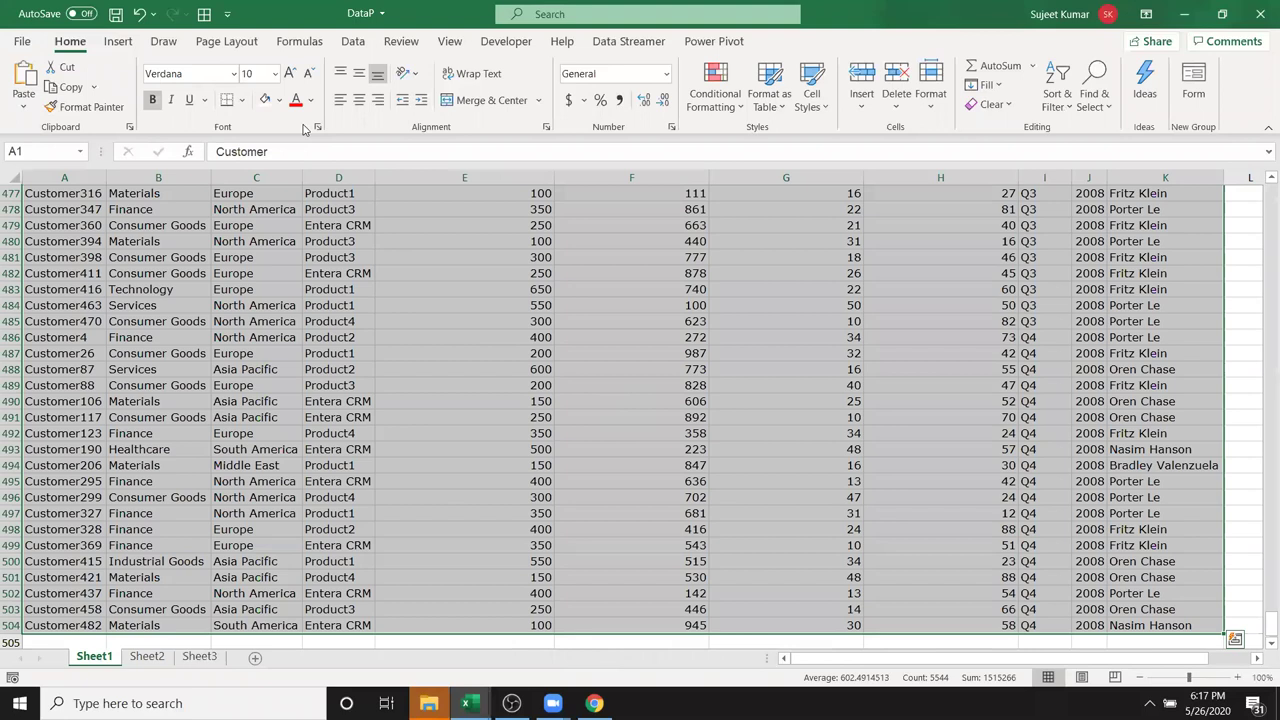
pyautogui.click(390, 434)
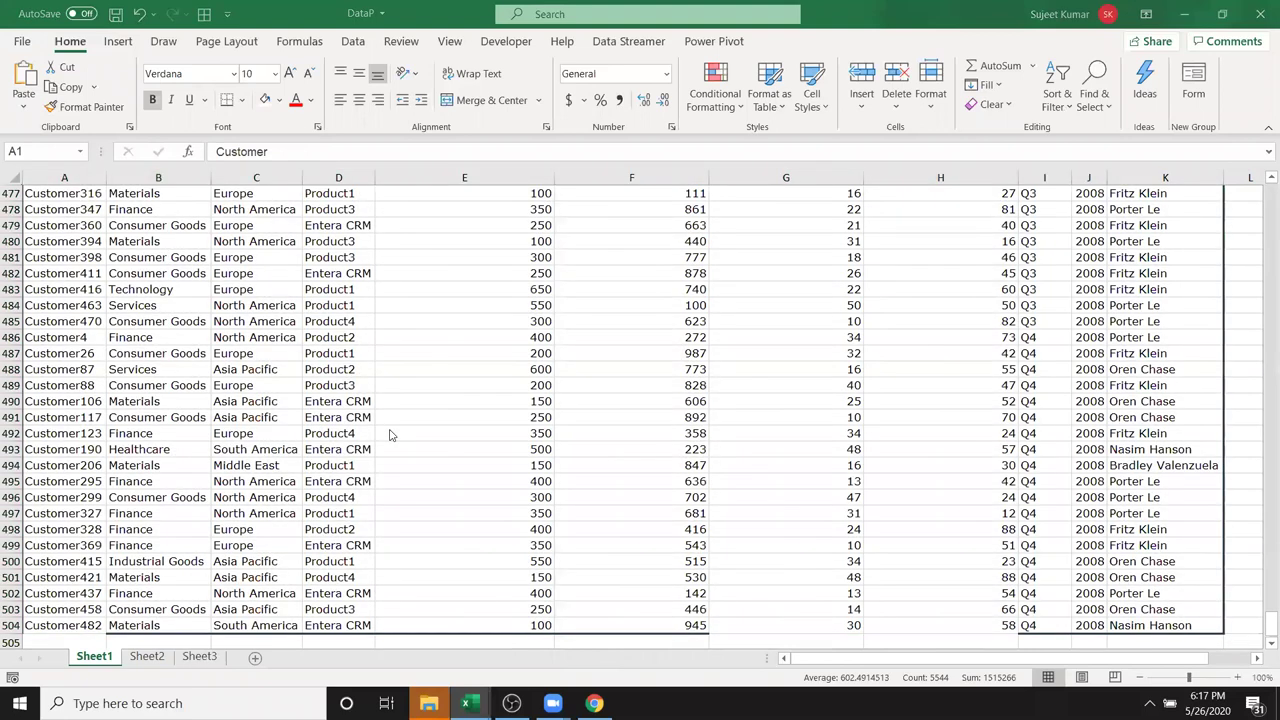
pyautogui.moveTo(552, 703)
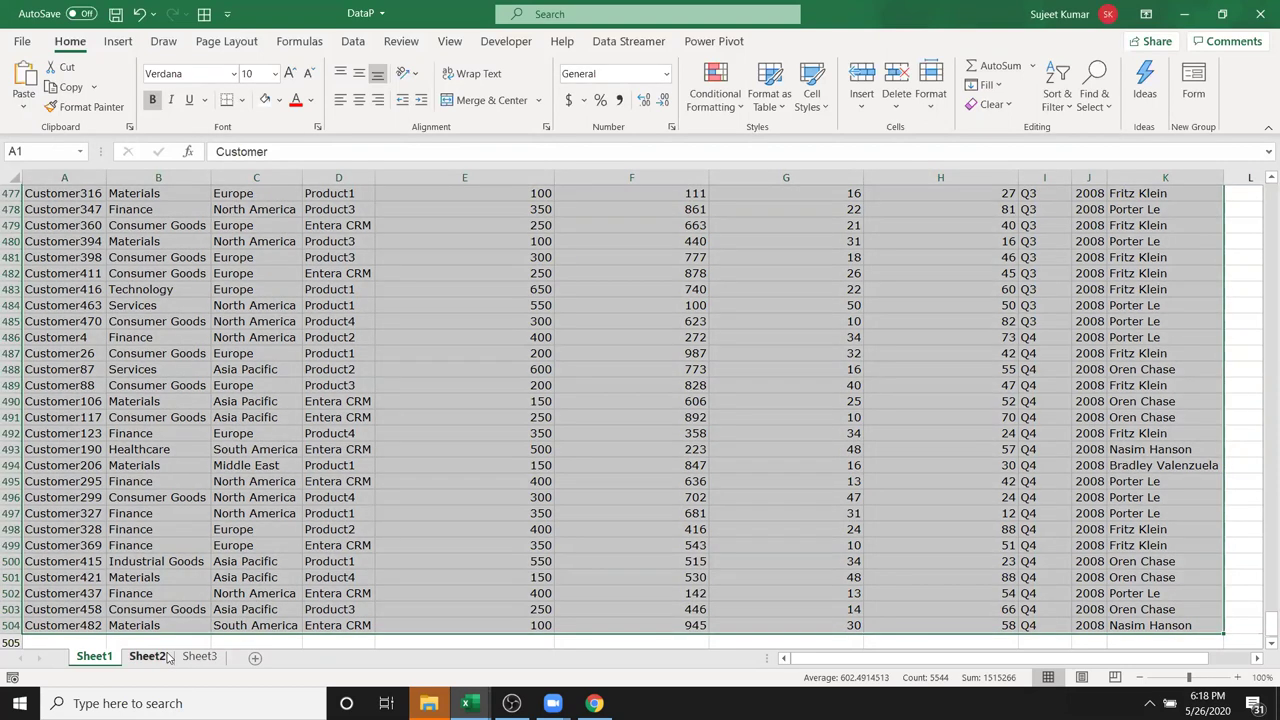
pyautogui.click(155, 657)
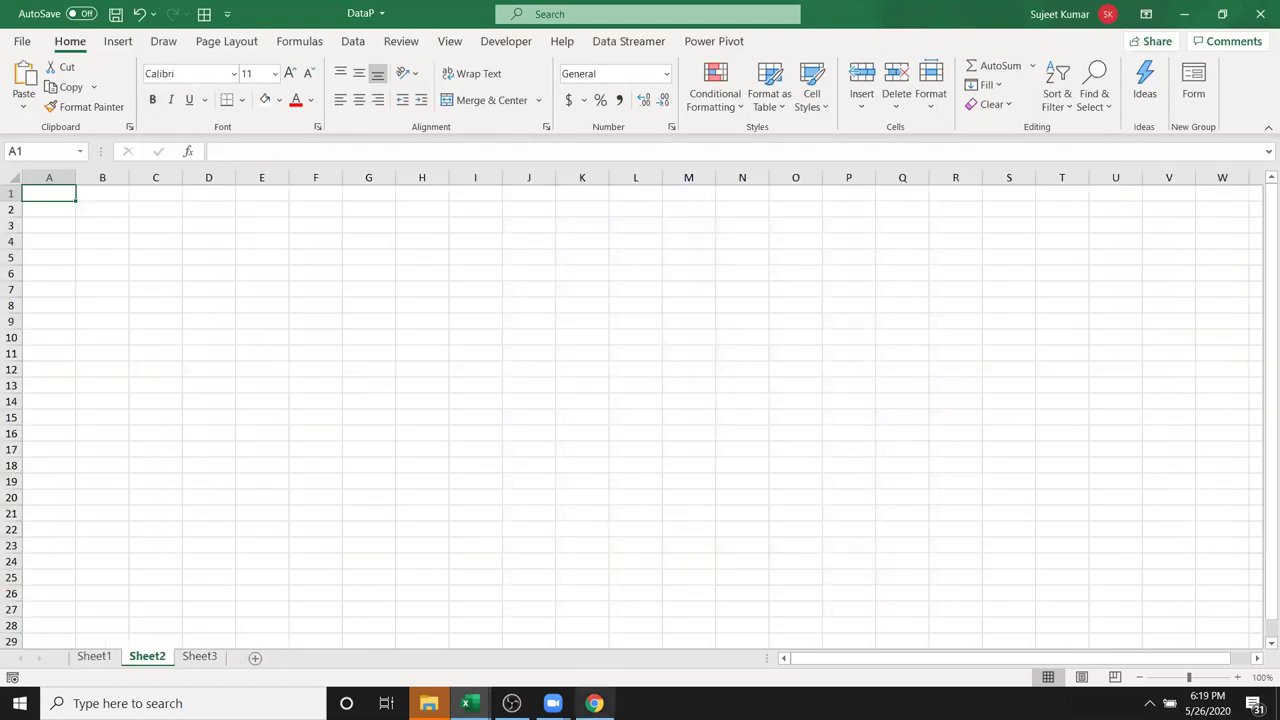
pyautogui.click(511, 703)
pyautogui.click(155, 401)
pyautogui.click(94, 656)
pyautogui.click(439, 337)
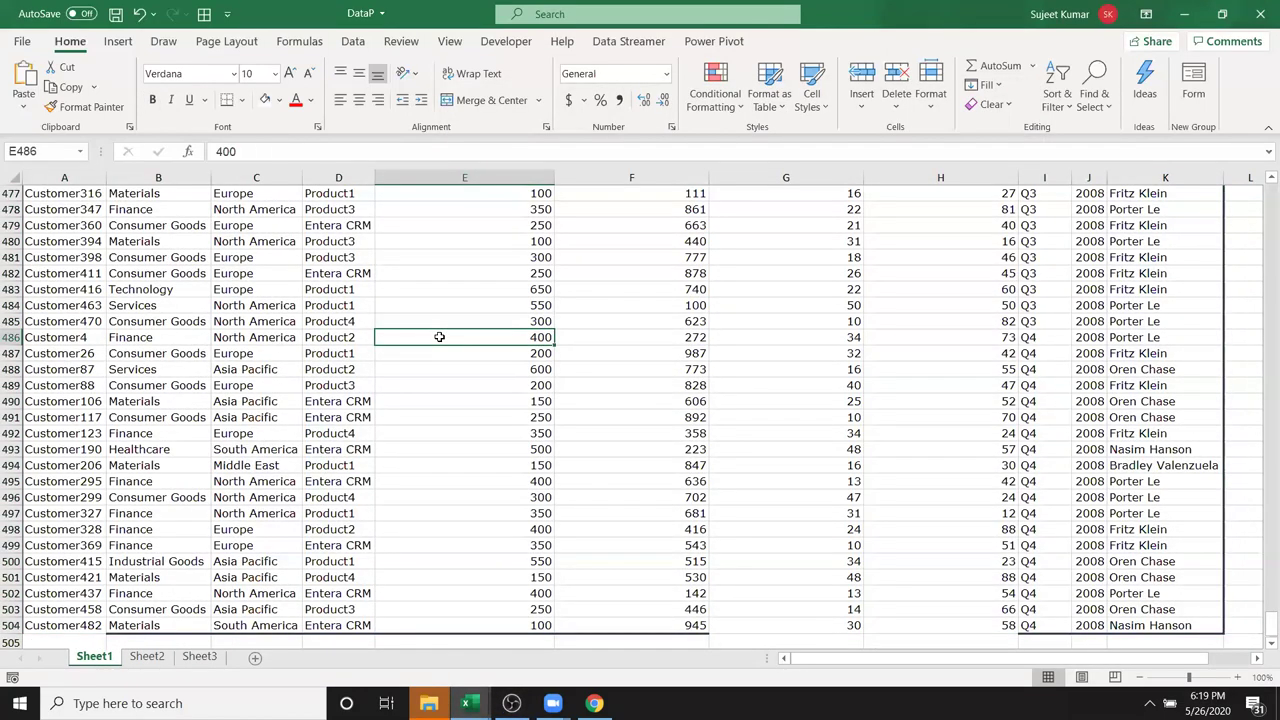
pyautogui.hotkey('ctrl', 'Up')
pyautogui.hotkey('ctrl', 'Left')
pyautogui.press('super+d')
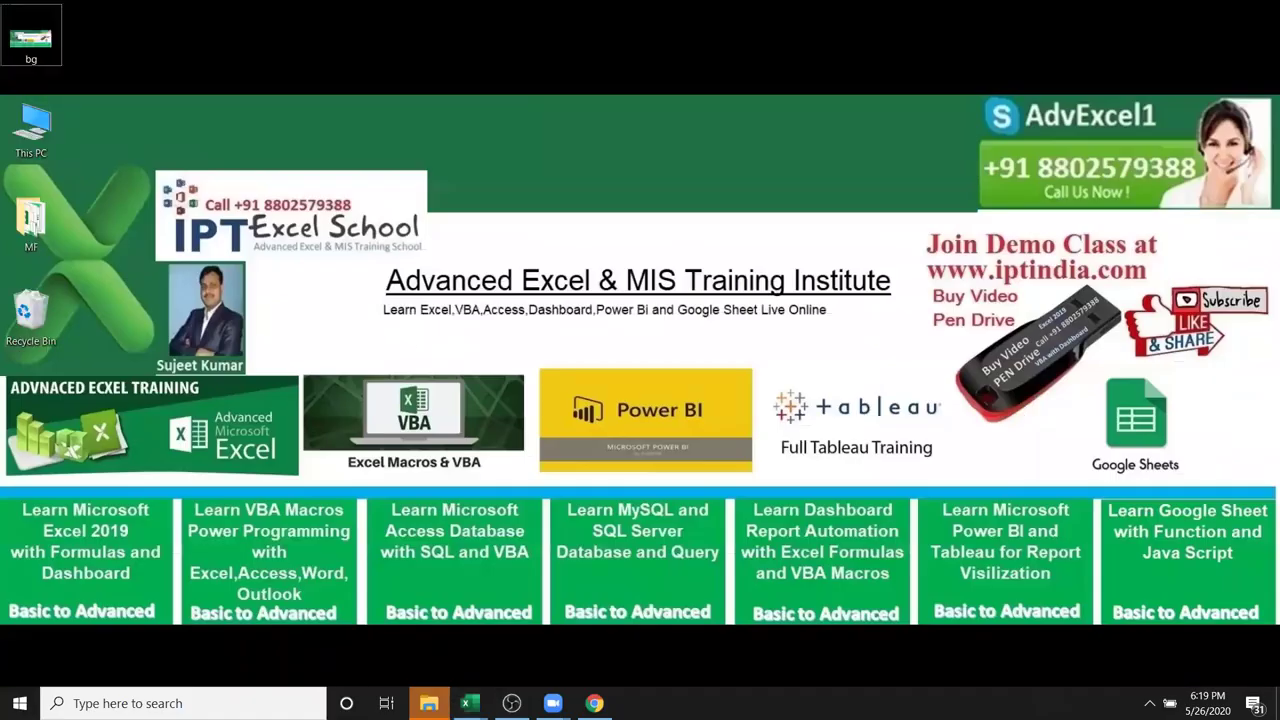
pyautogui.moveTo(466, 703)
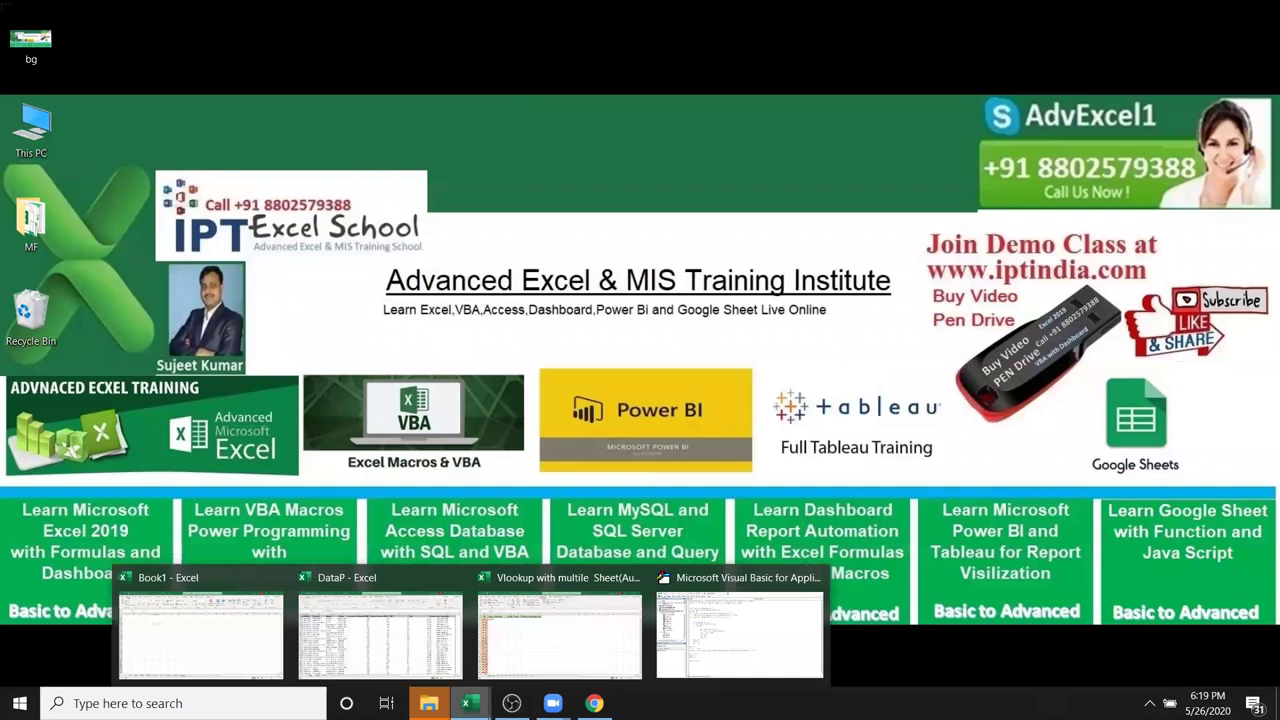
pyautogui.click(400, 635)
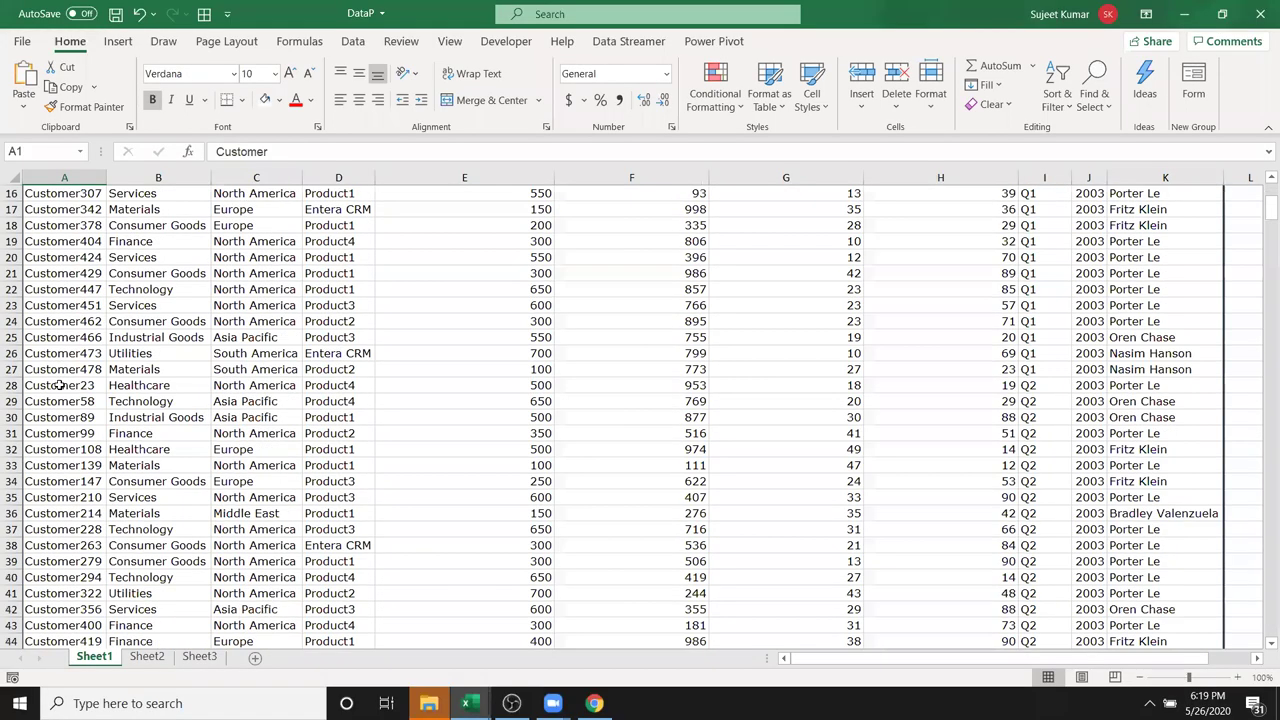
# - Select the data range A1:K504 and insert a PivotTable on a new worksheet
pyautogui.hotkey('ctrl', 'Right')
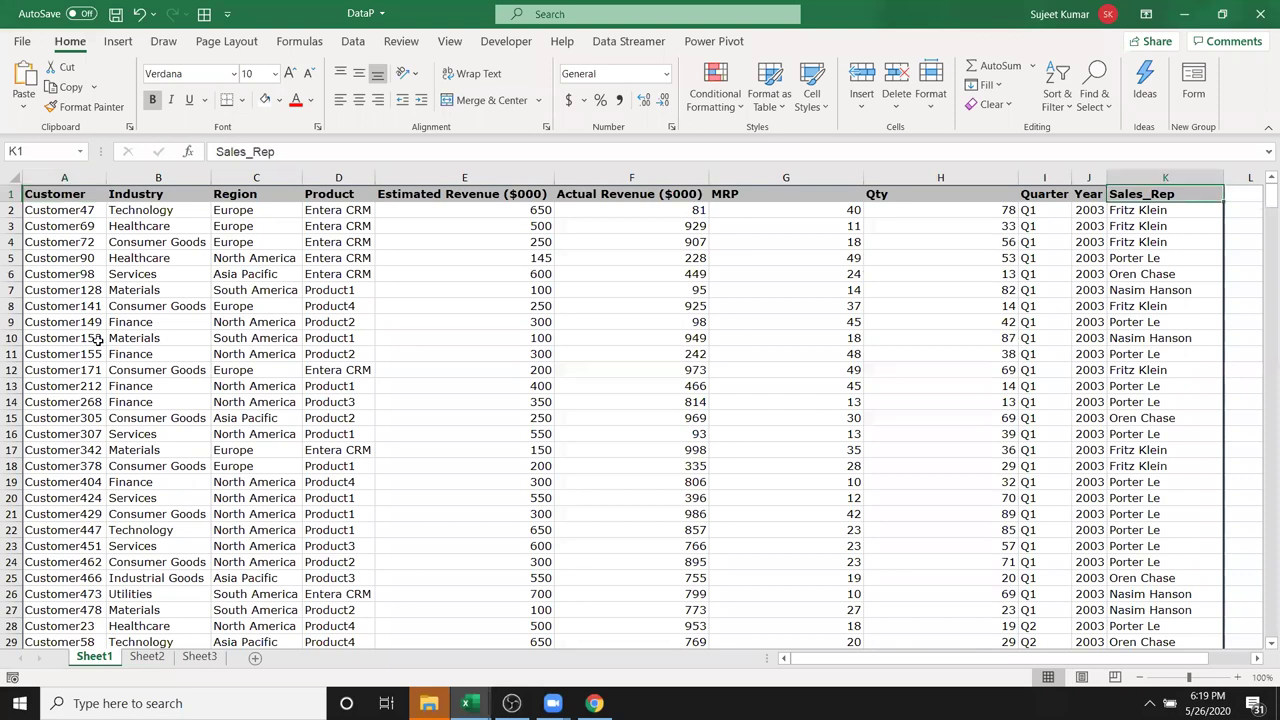
pyautogui.hotkey('ctrl', 'Down')
pyautogui.hotkey('ctrl', 'Up')
pyautogui.hotkey('ctrl', 'Left')
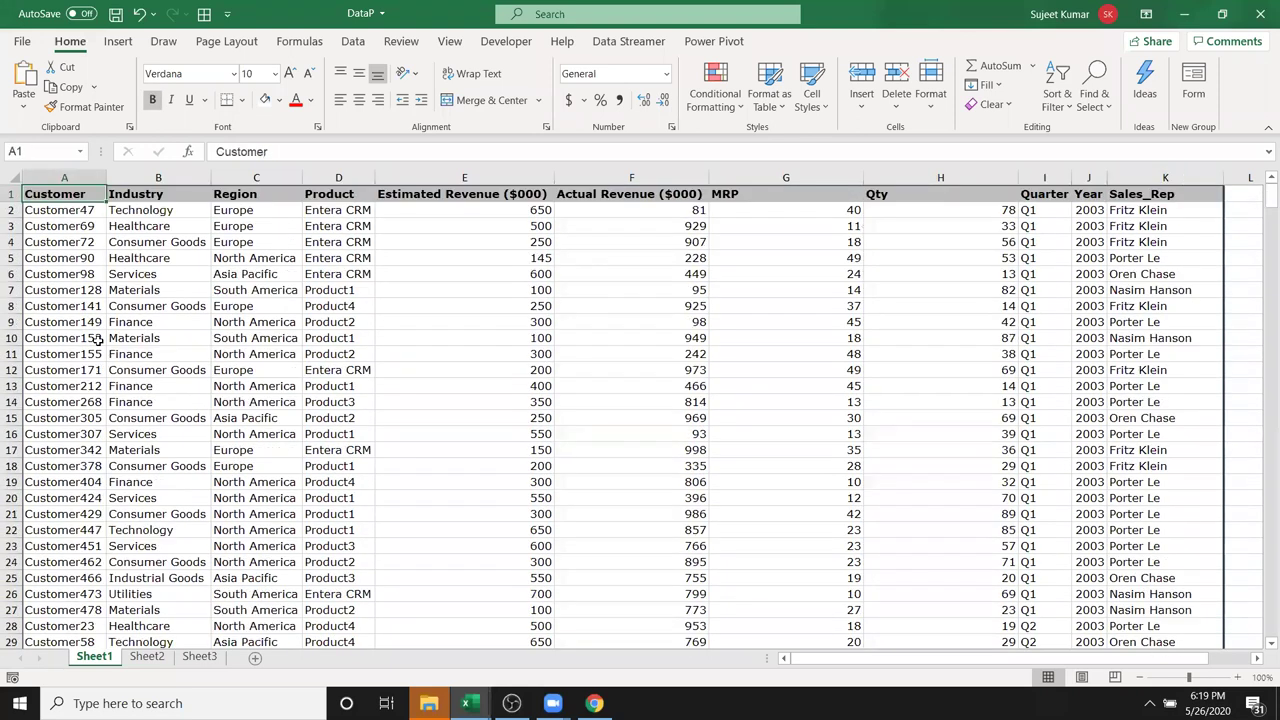
pyautogui.hotkey('ctrl', 'shift', 'Right')
pyautogui.hotkey('ctrl', 'shift', 'Down')
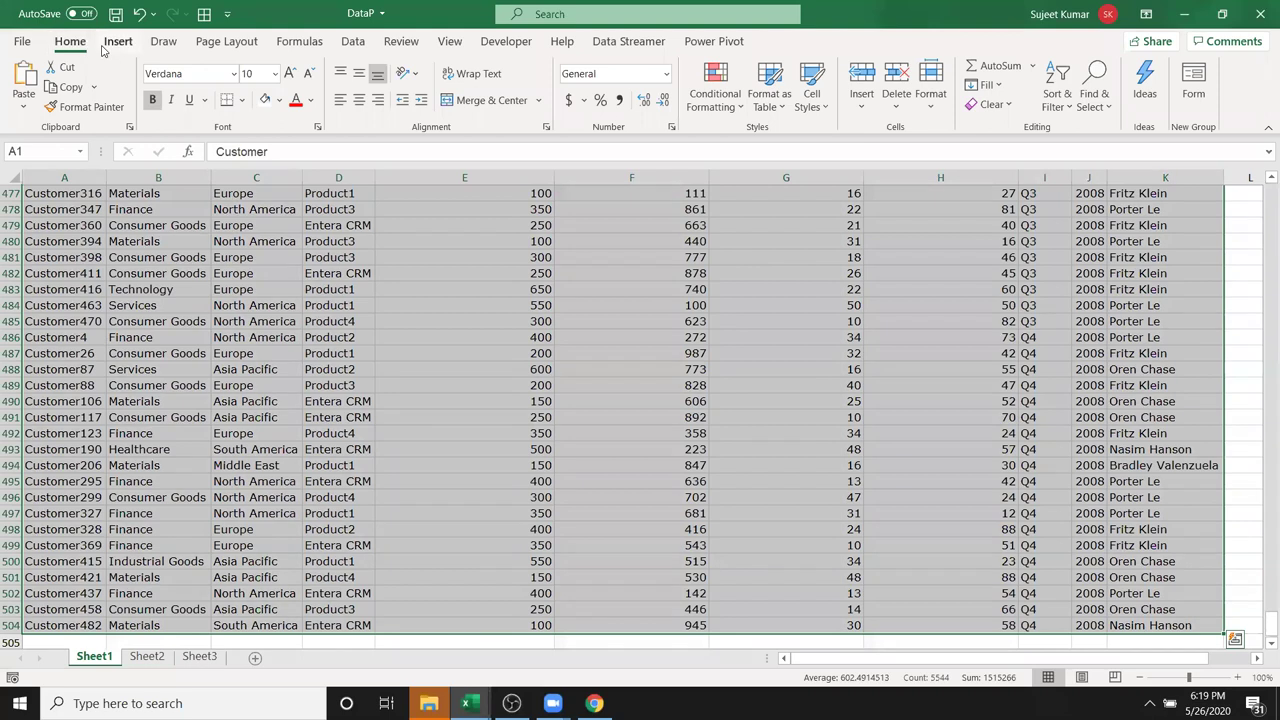
pyautogui.click(110, 43)
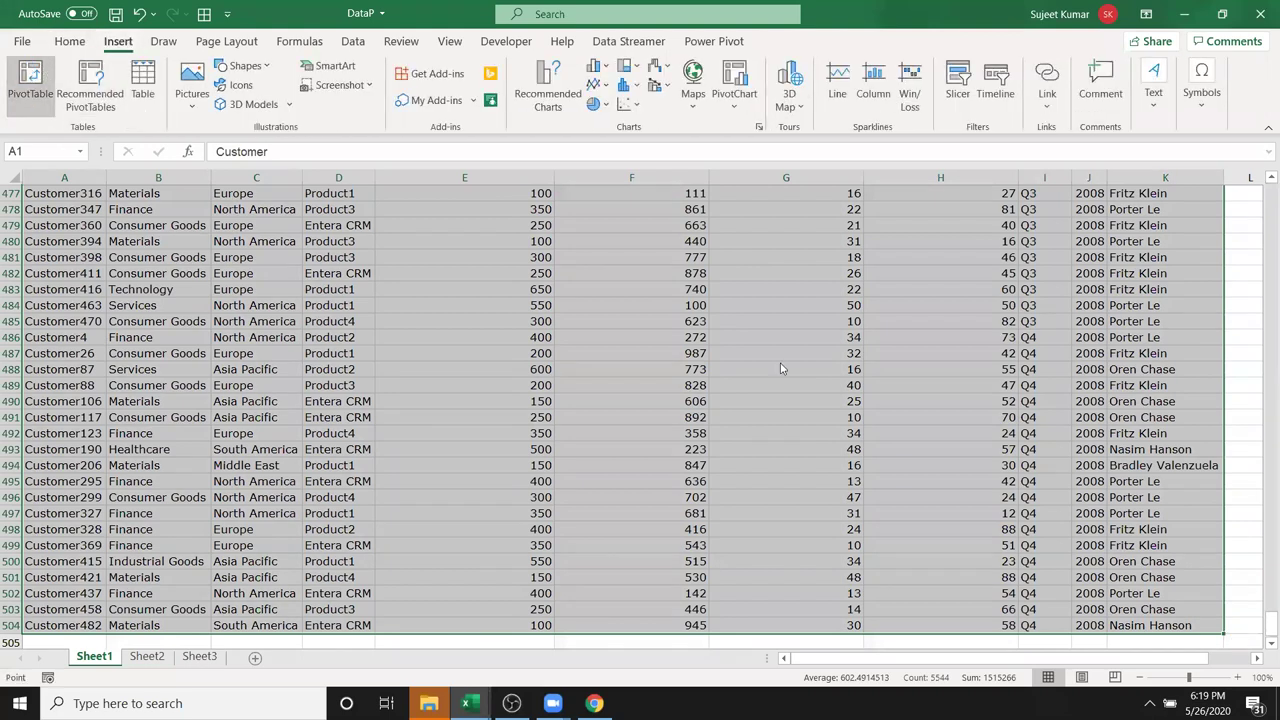
pyautogui.click(30, 80)
pyautogui.click(760, 448)
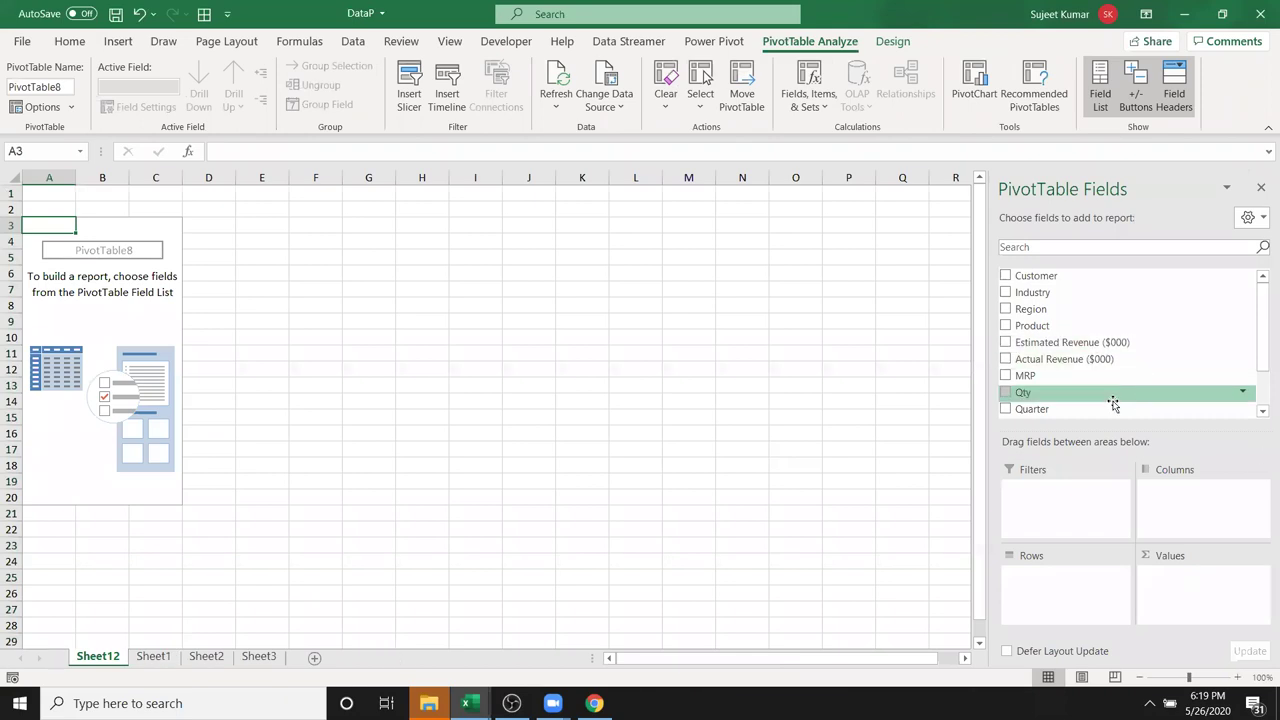
# - Put Product in the pivot Rows and Sum of Qty in Values, then return to Sheet1
pyautogui.moveTo(1072, 326); pyautogui.dragTo(1103, 624)
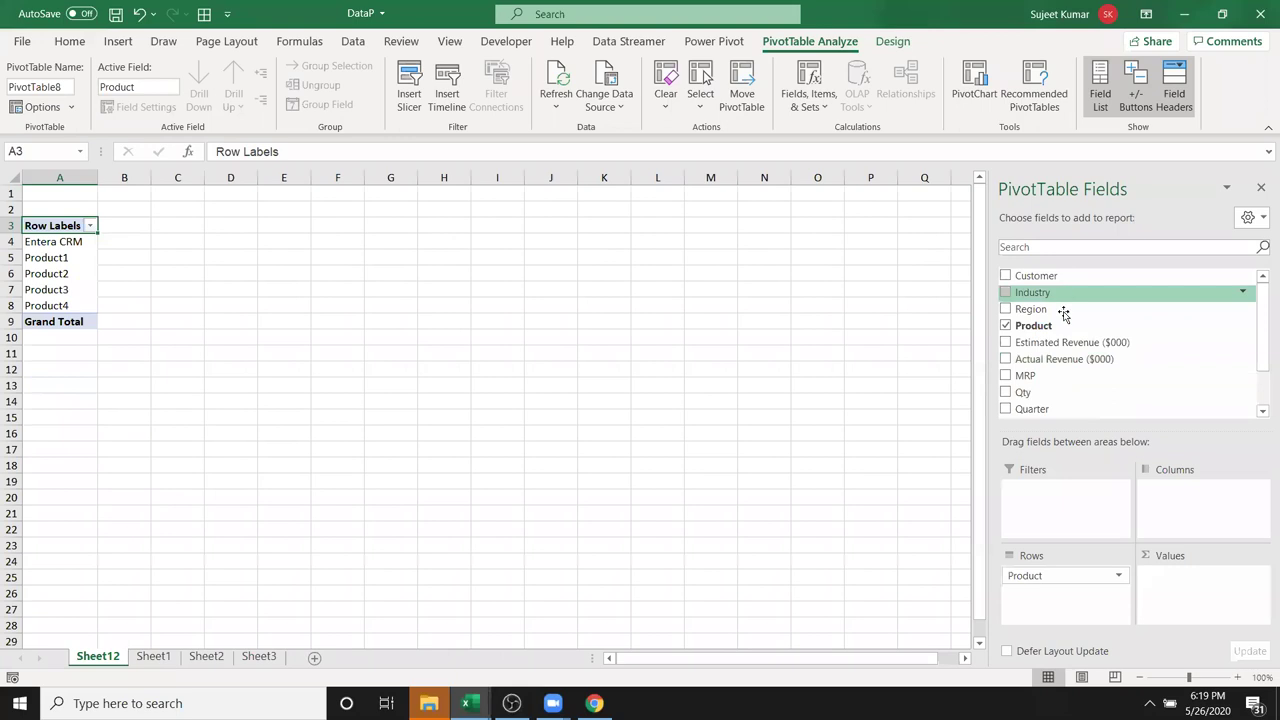
pyautogui.moveTo(1056, 392)
pyautogui.mouseDown()
pyautogui.moveTo(1199, 600)
pyautogui.moveTo(1190, 590)
pyautogui.mouseUp()
pyautogui.moveTo(146, 308); pyautogui.dragTo(143, 258)
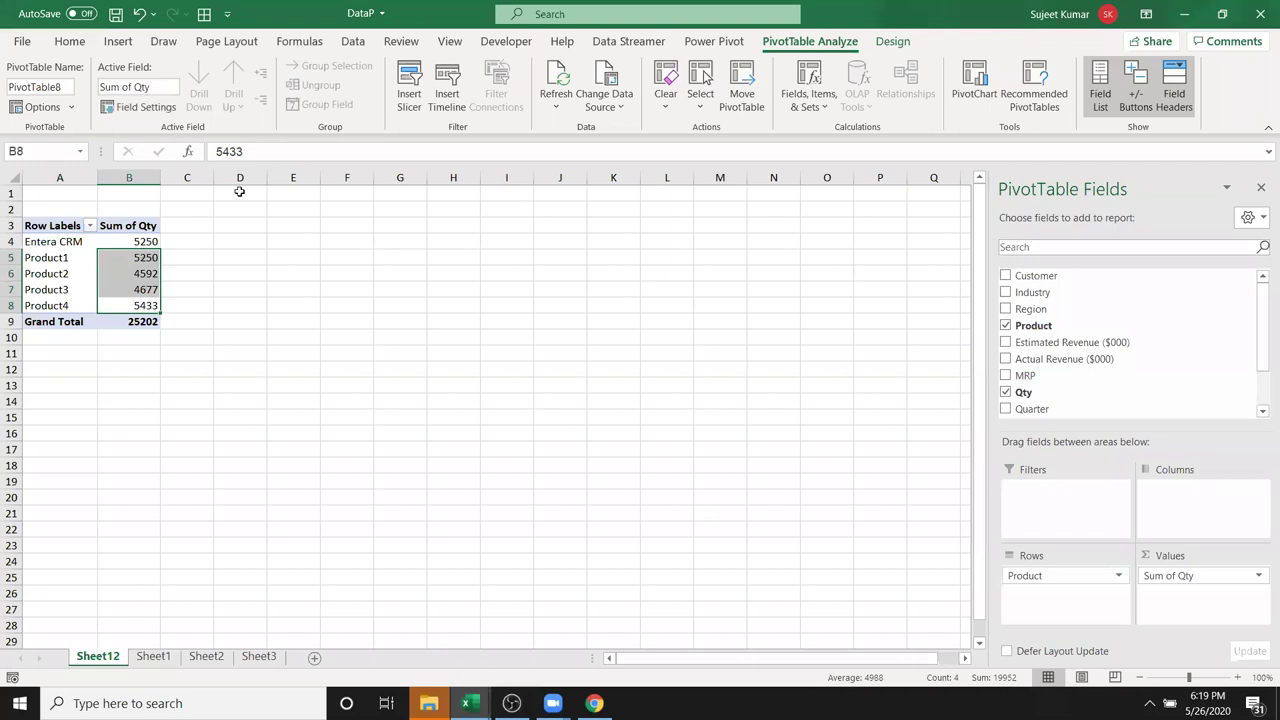
pyautogui.click(154, 657)
pyautogui.click(131, 370)
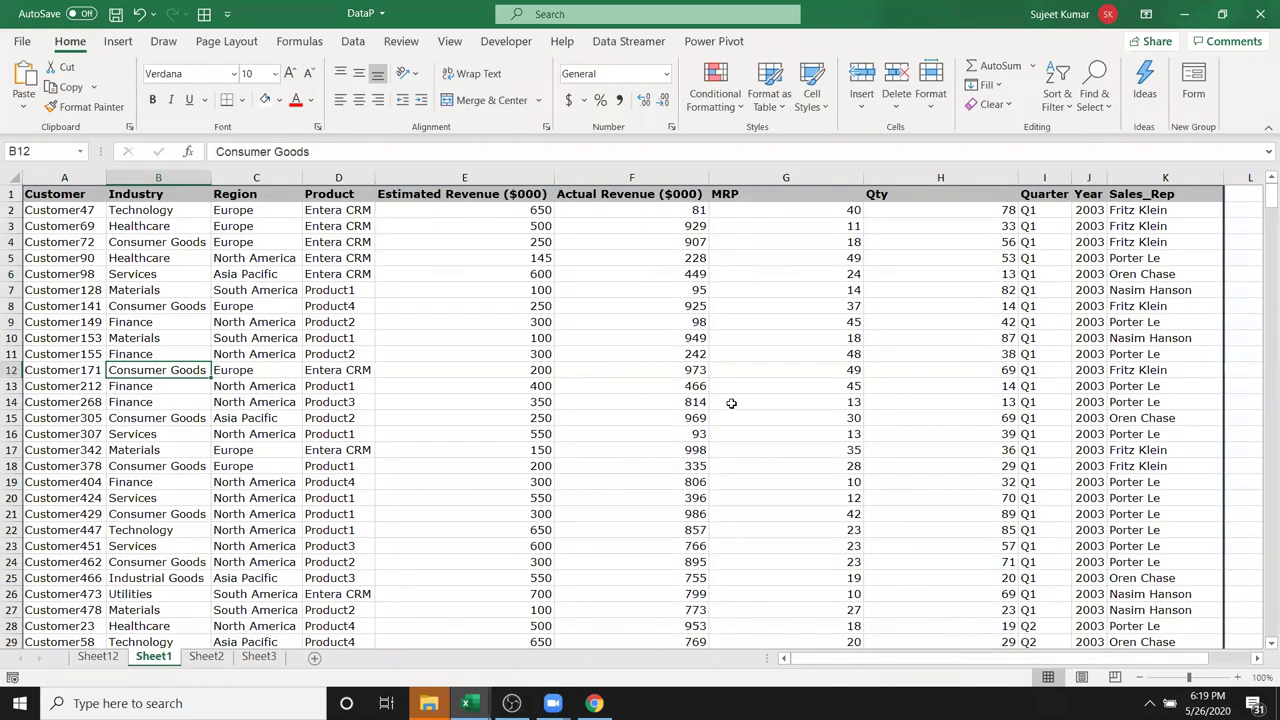
# - Enter 540 as the MRP in G12 and refresh the Sheet12 pivot
pyautogui.click(850, 372)
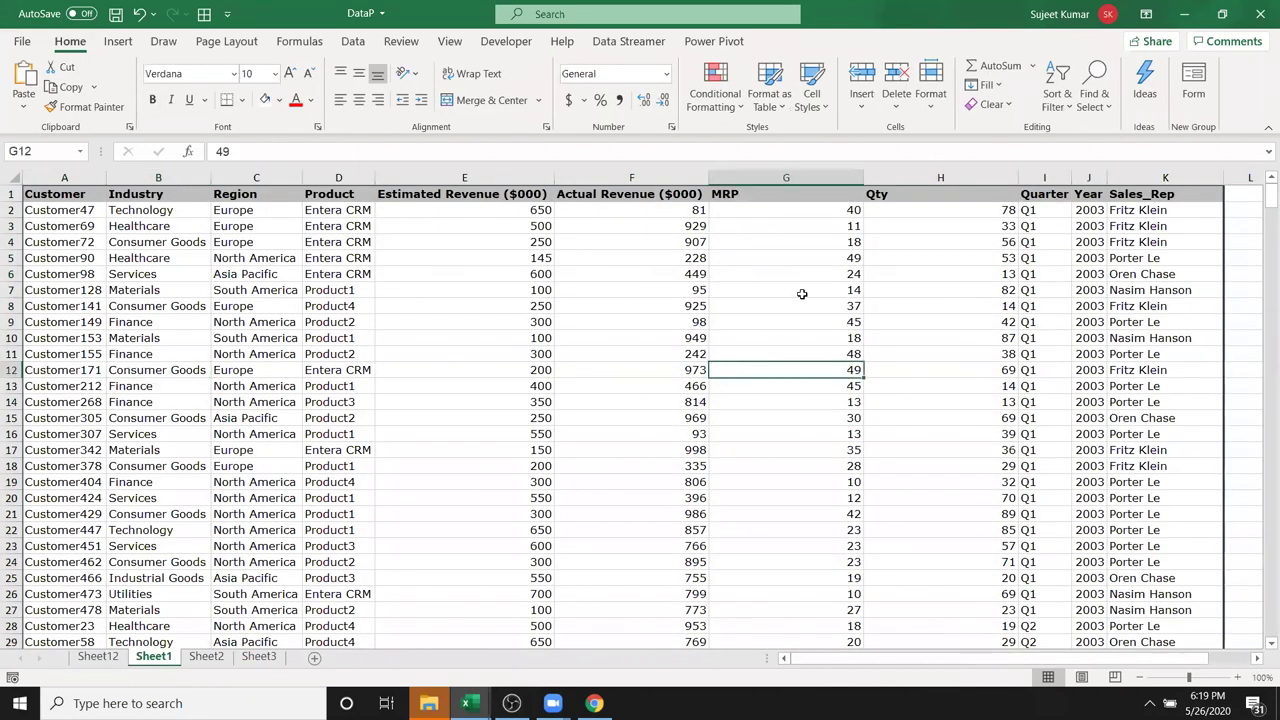
pyautogui.write('540')
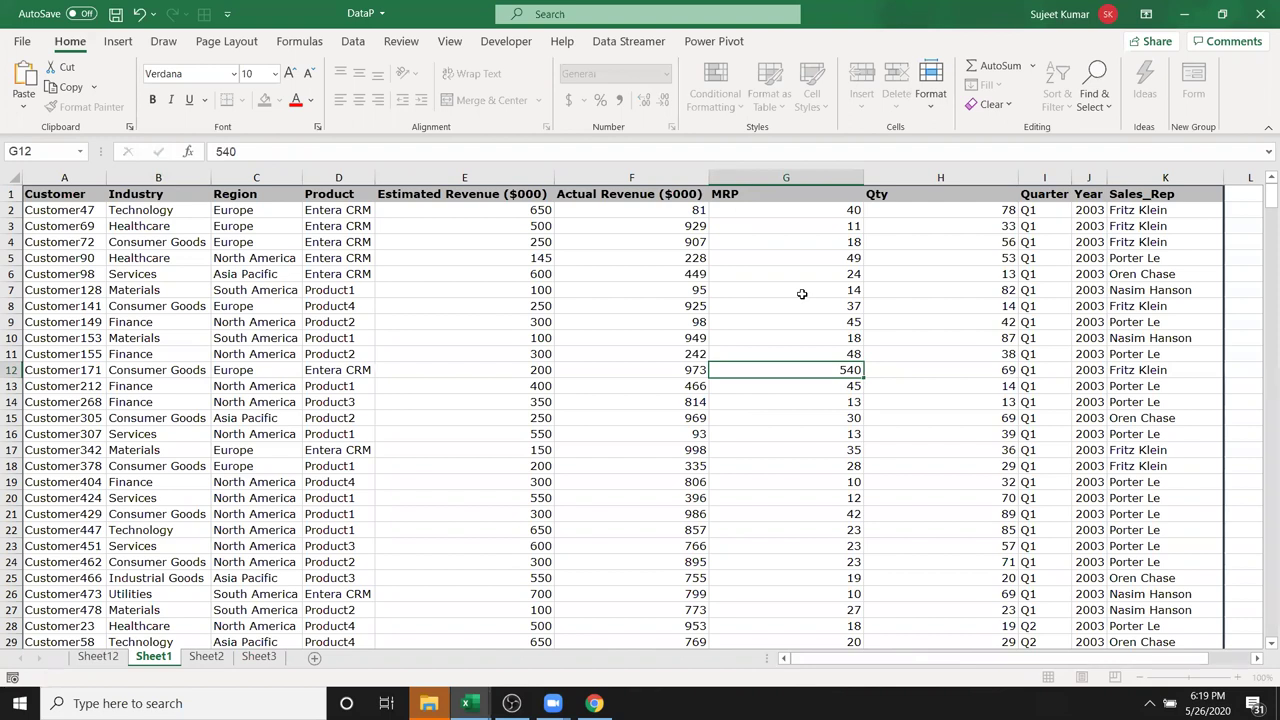
pyautogui.press('Return')
pyautogui.click(110, 659)
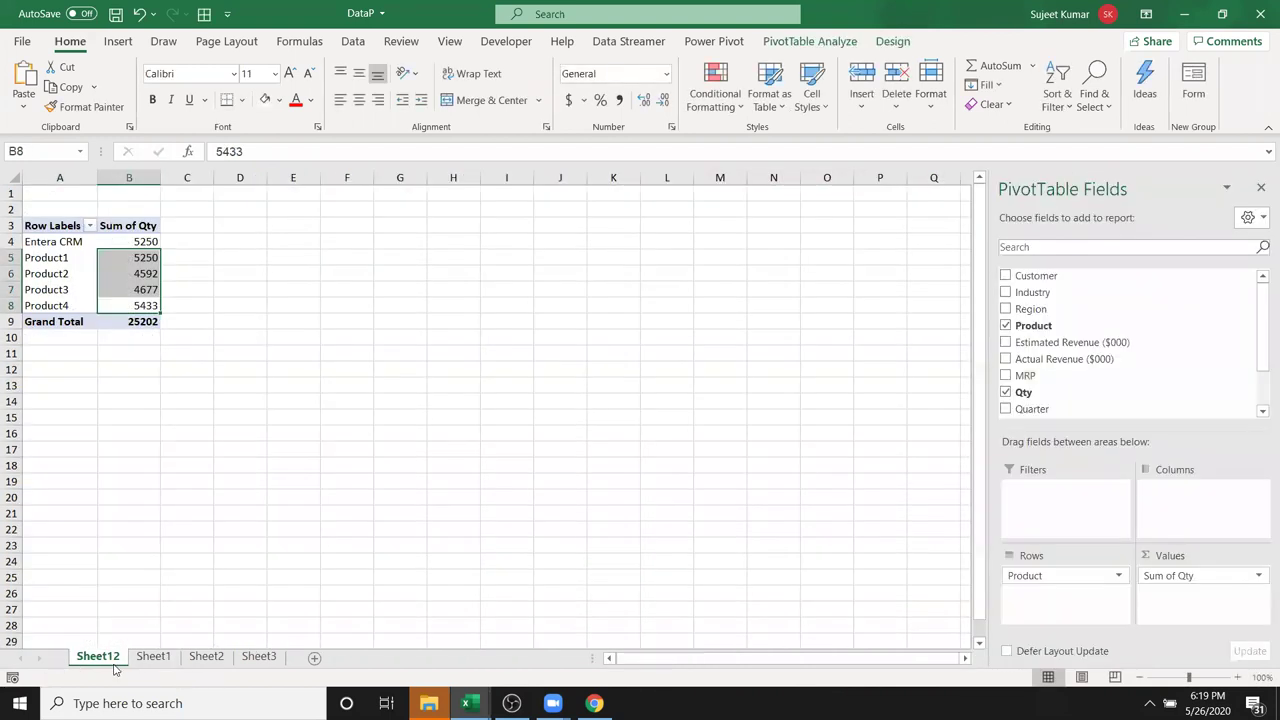
pyautogui.rightClick(104, 287)
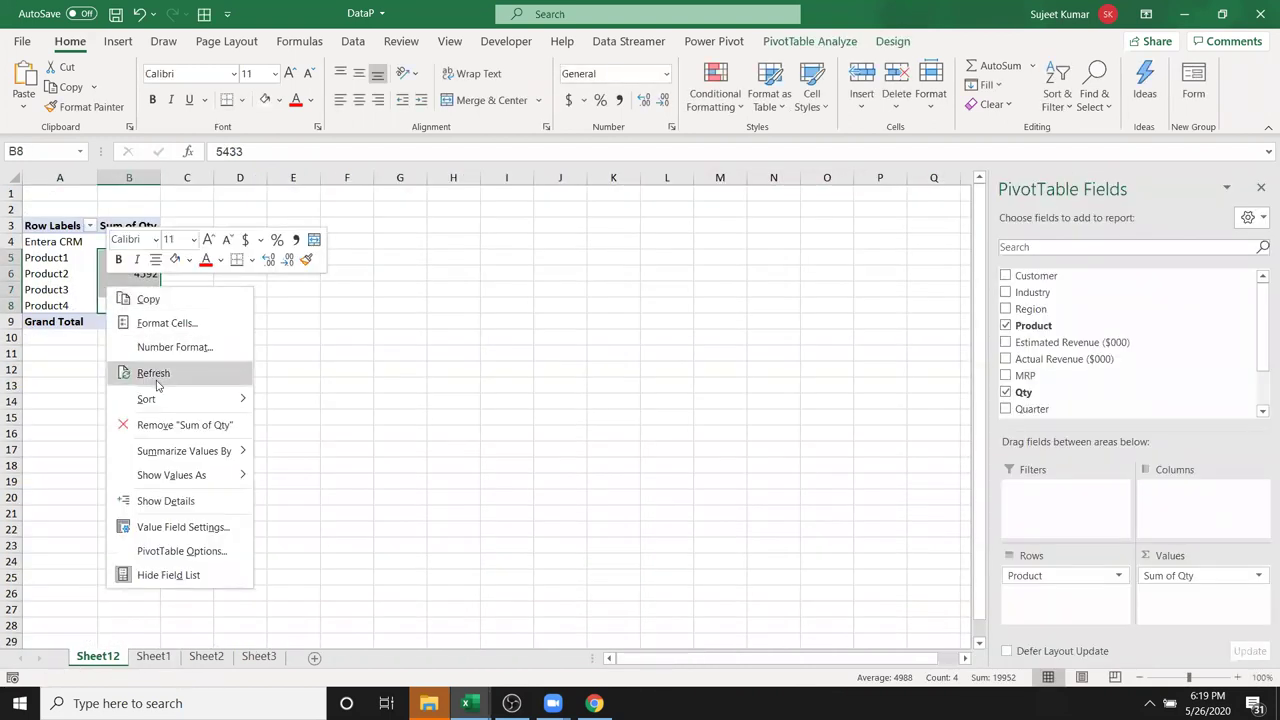
pyautogui.click(154, 372)
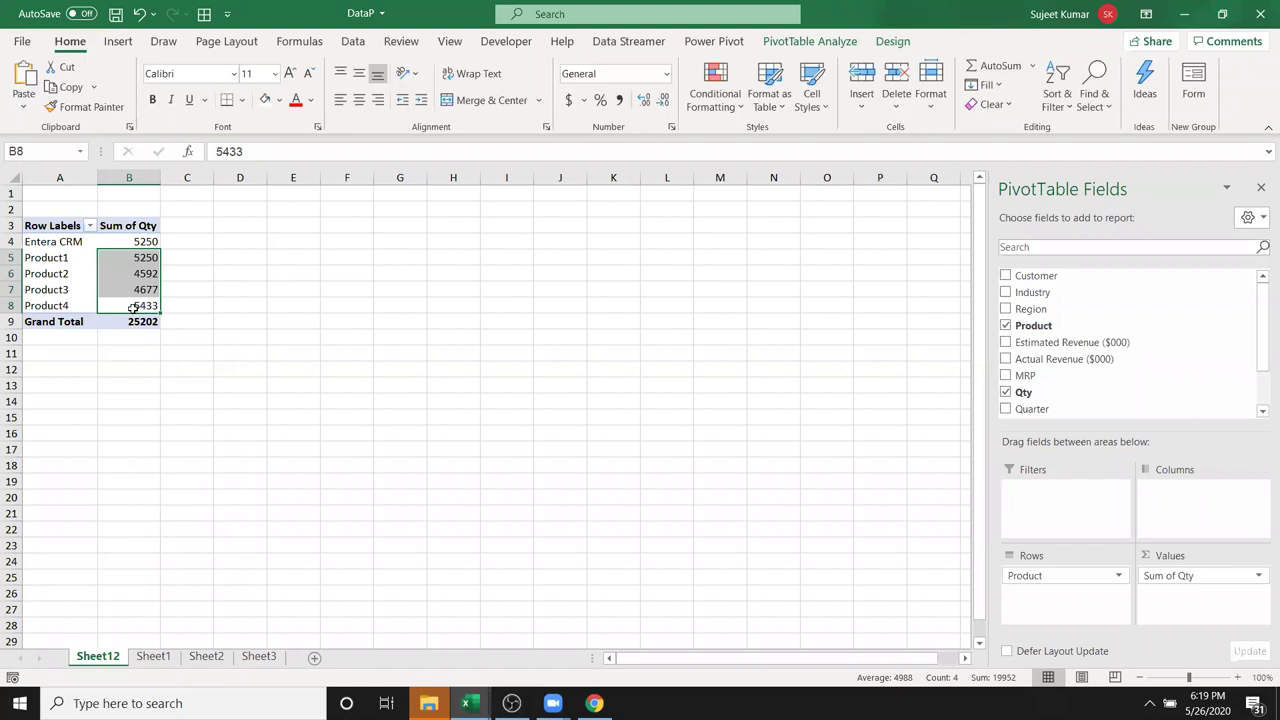
pyautogui.click(133, 288)
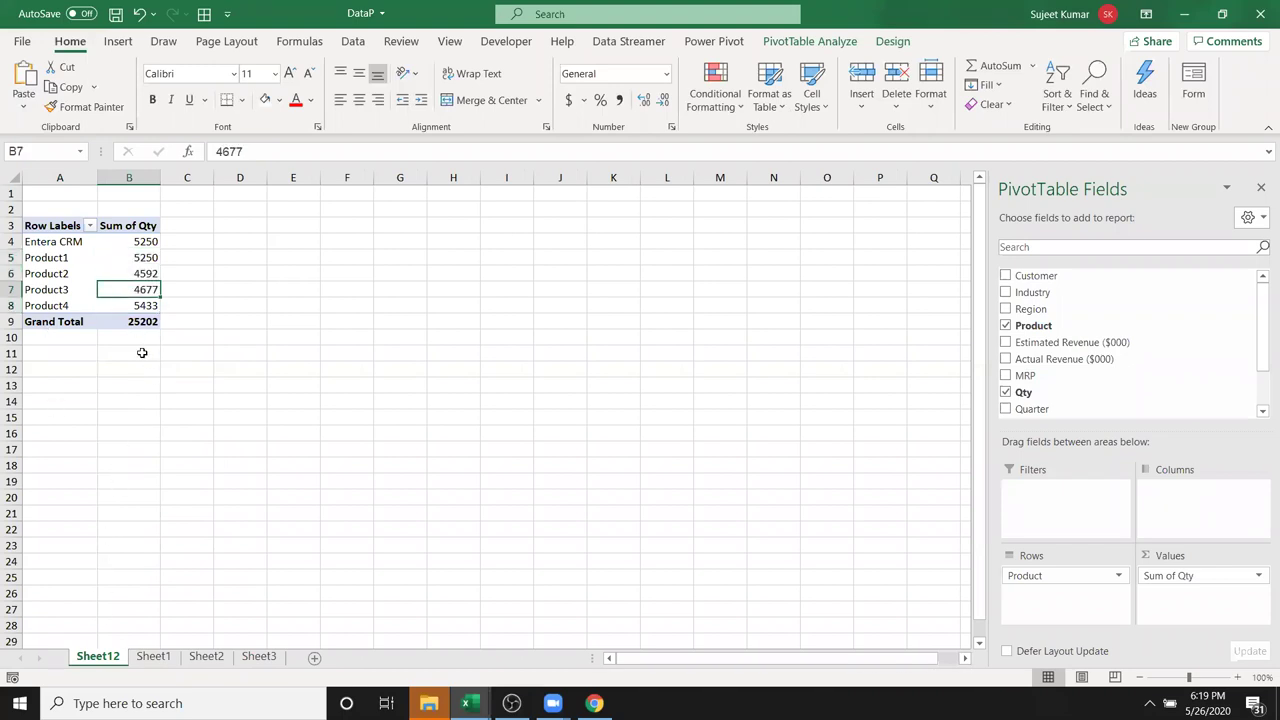
# - Change the MRP in G13 to 450 and refresh the Sheet12 pivot again
pyautogui.click(153, 657)
pyautogui.write('0')
pyautogui.press('Return')
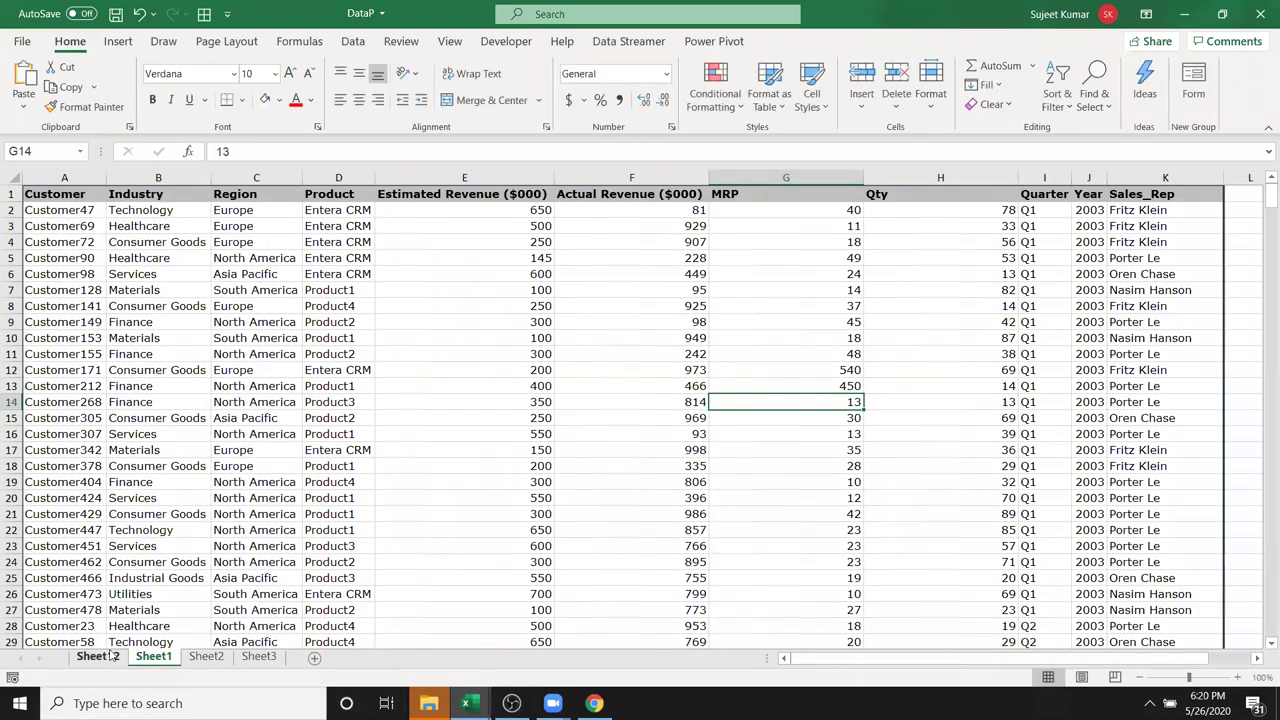
pyautogui.click(110, 655)
pyautogui.rightClick(113, 258)
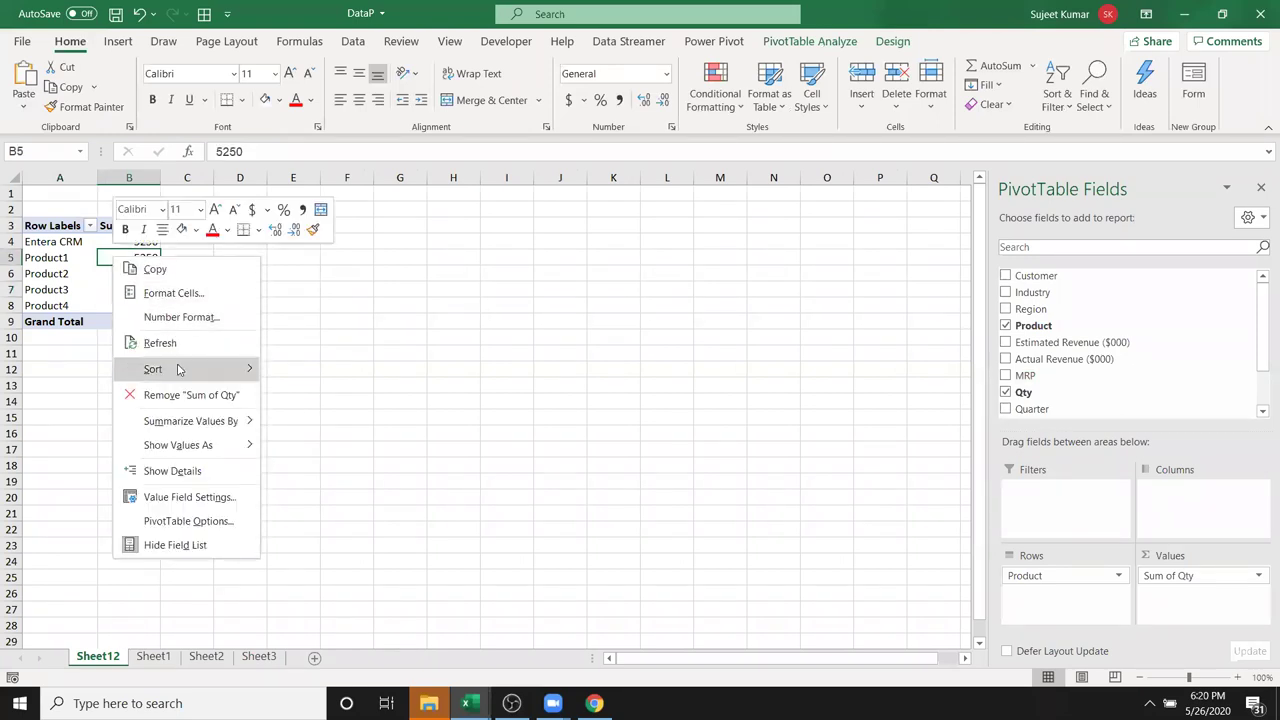
pyautogui.moveTo(178, 370)
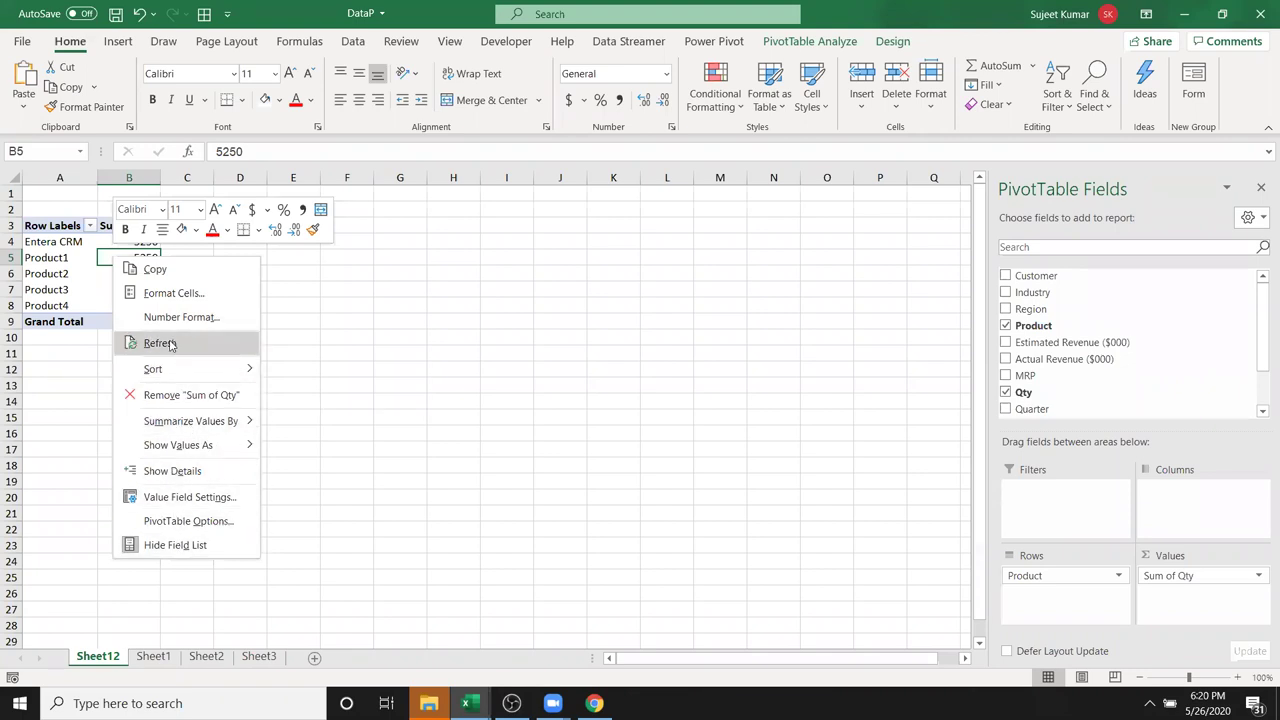
pyautogui.click(170, 345)
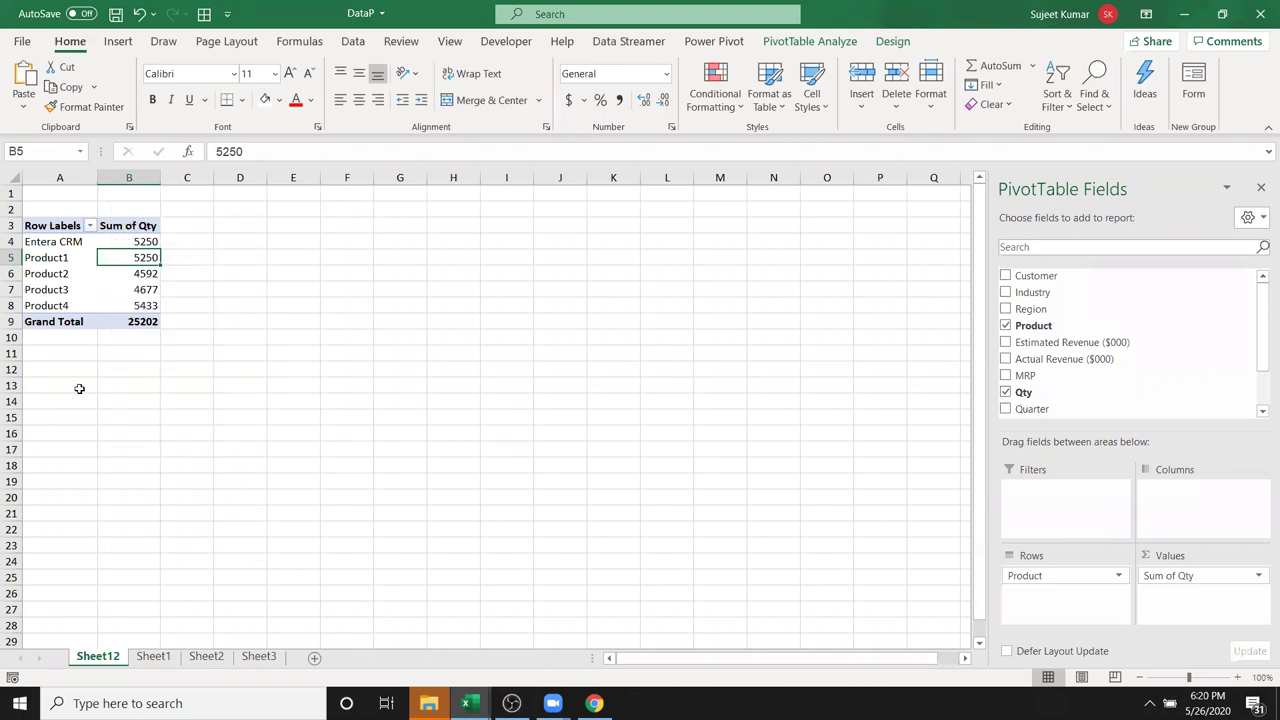
pyautogui.rightClick(104, 288)
pyautogui.click(143, 378)
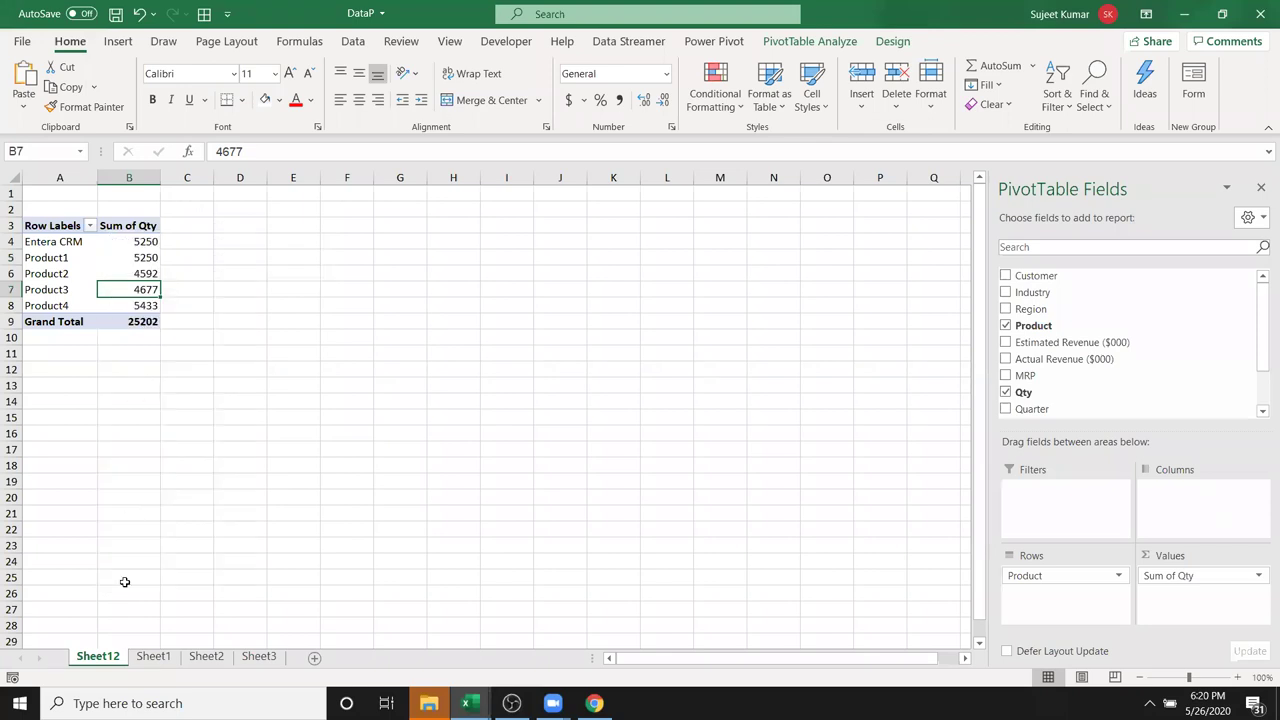
# - Compare Sheet1's source data with the refreshed Sheet12 pivot, ending on Sheet1
pyautogui.click(148, 660)
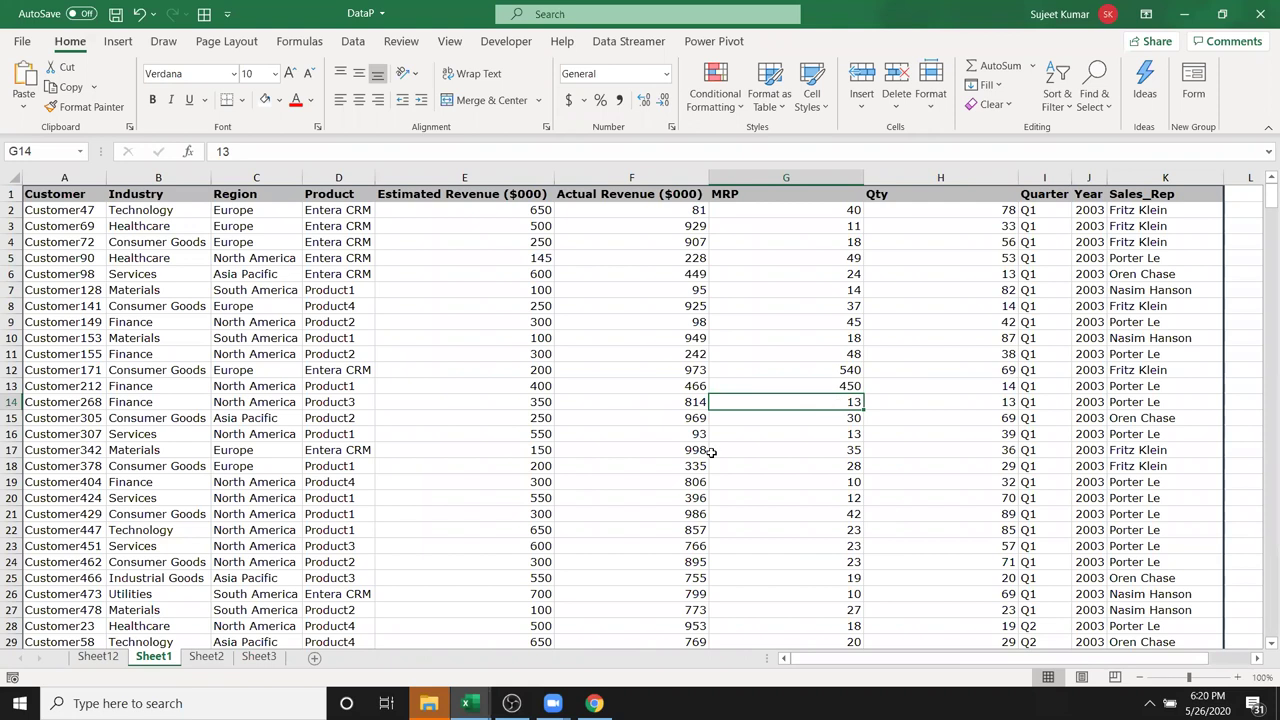
pyautogui.click(98, 656)
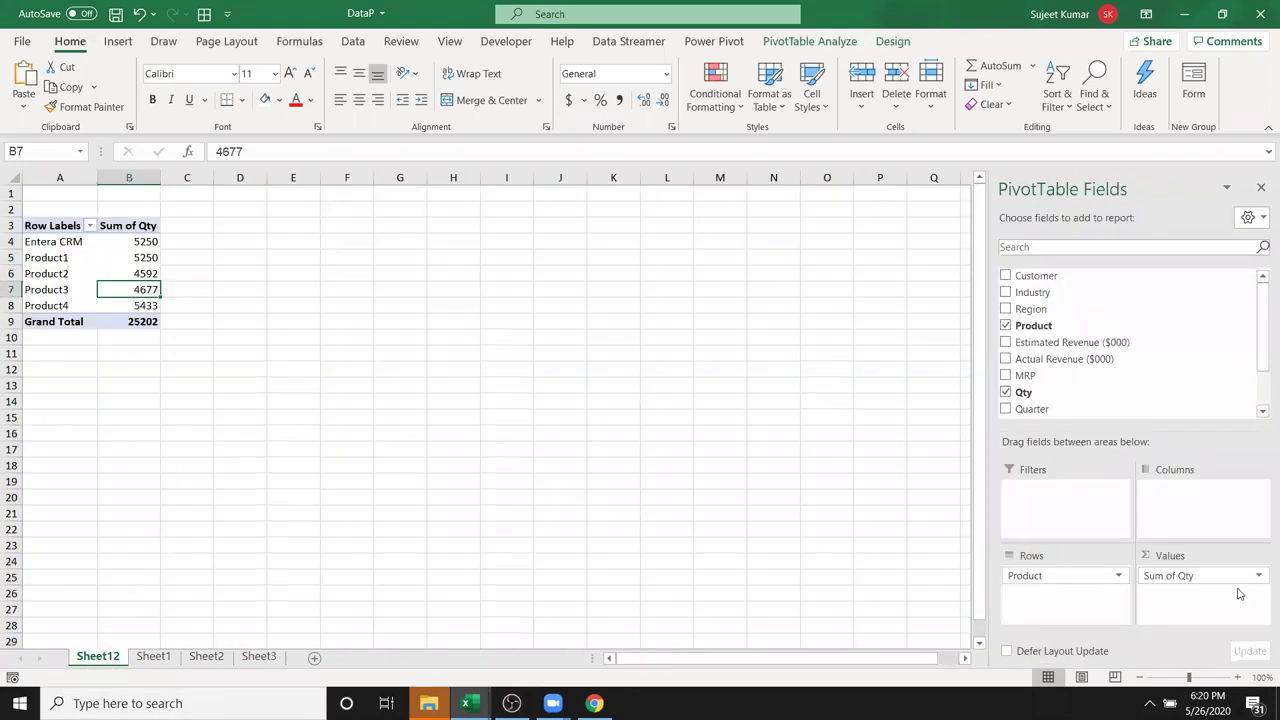
pyautogui.click(160, 662)
pyautogui.click(117, 663)
pyautogui.rightClick(117, 665)
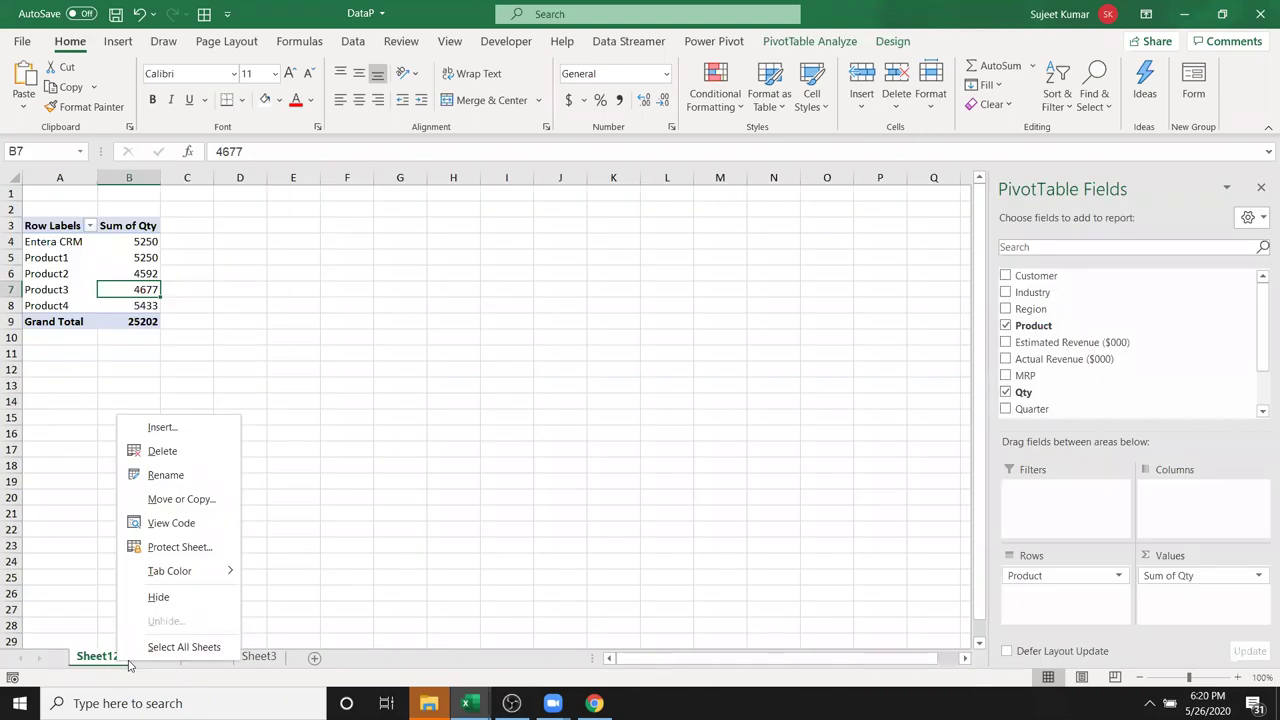
pyautogui.press('Escape')
pyautogui.click(150, 658)
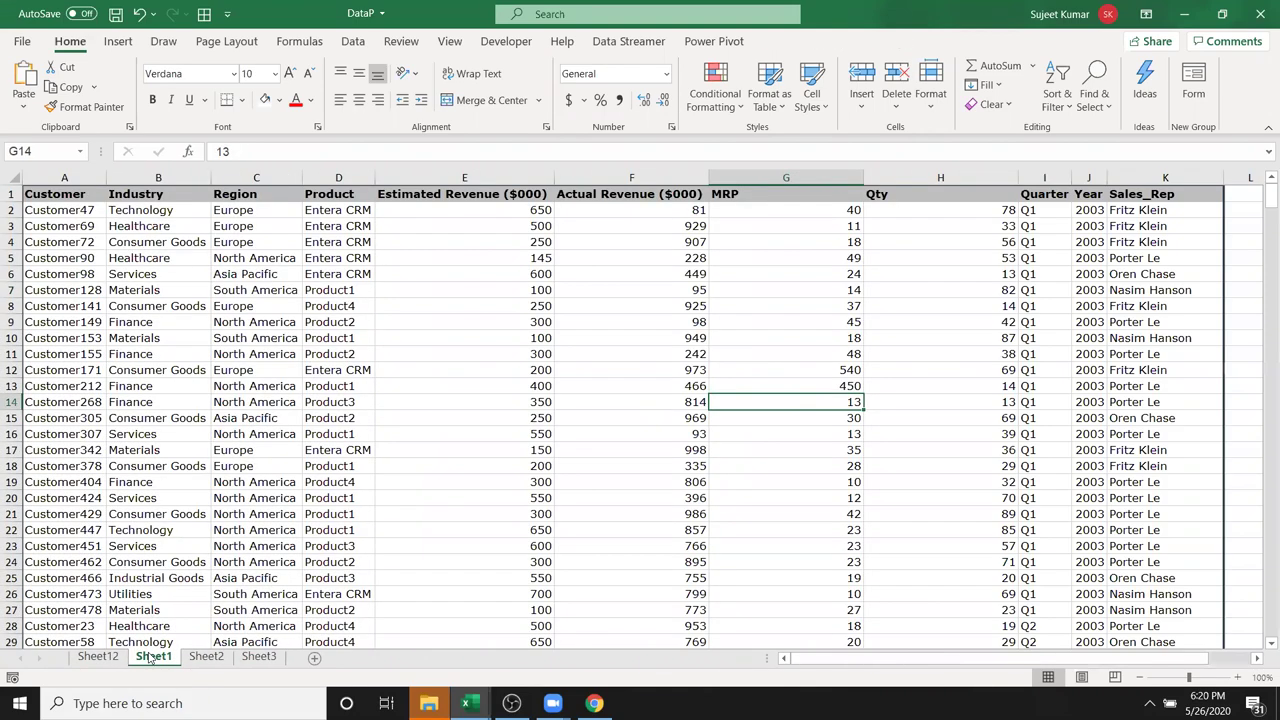
# - Copy the full data range A1:K504 from Sheet1 and paste it into Sheet2 at A1
pyautogui.hotkey('ctrl', 'Up')
pyautogui.hotkey('ctrl', 'Left')
pyautogui.hotkey('ctrl', 'shift', 'Right')
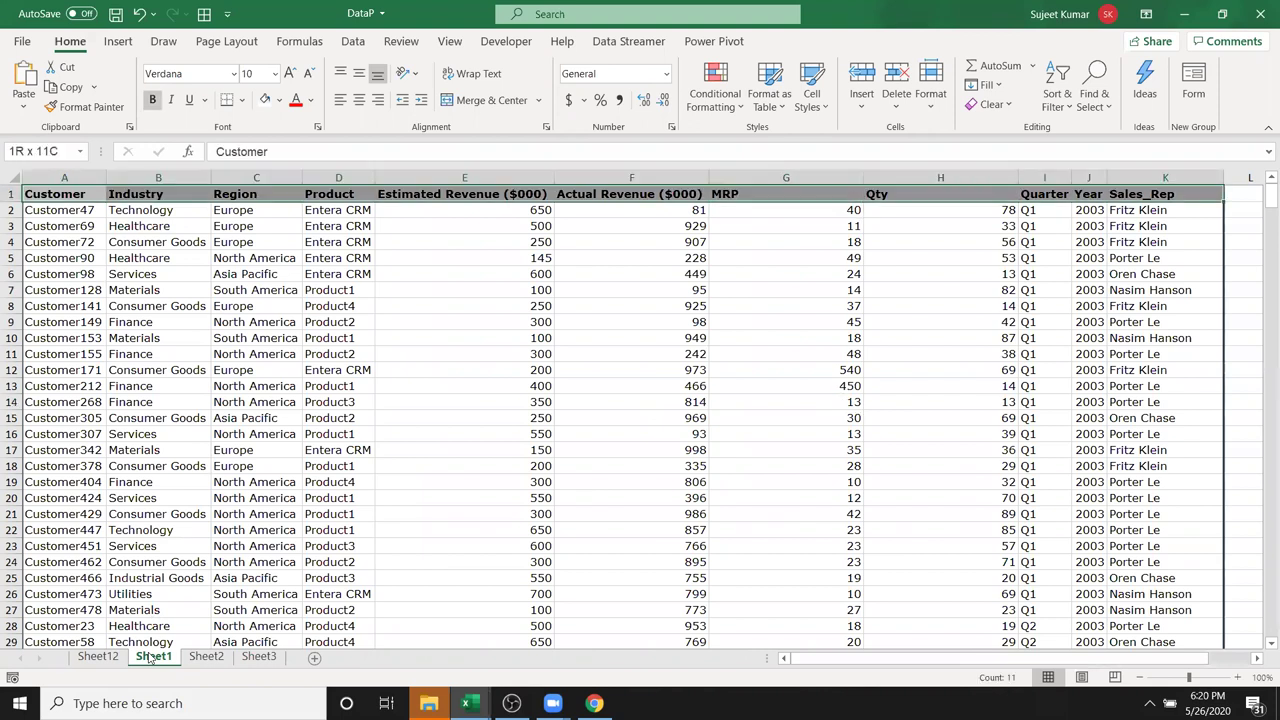
pyautogui.hotkey('ctrl', 'shift', 'Down')
pyautogui.hotkey('ctrl', 'c')
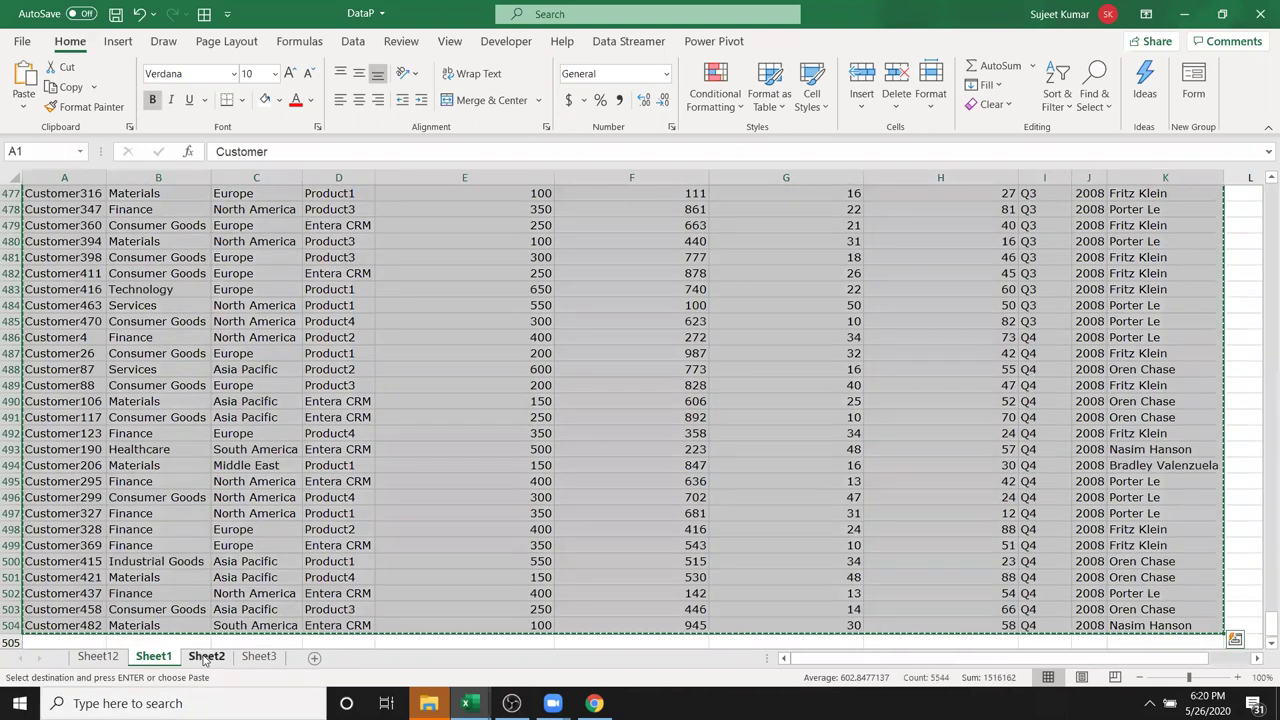
pyautogui.click(204, 658)
pyautogui.click(48, 193)
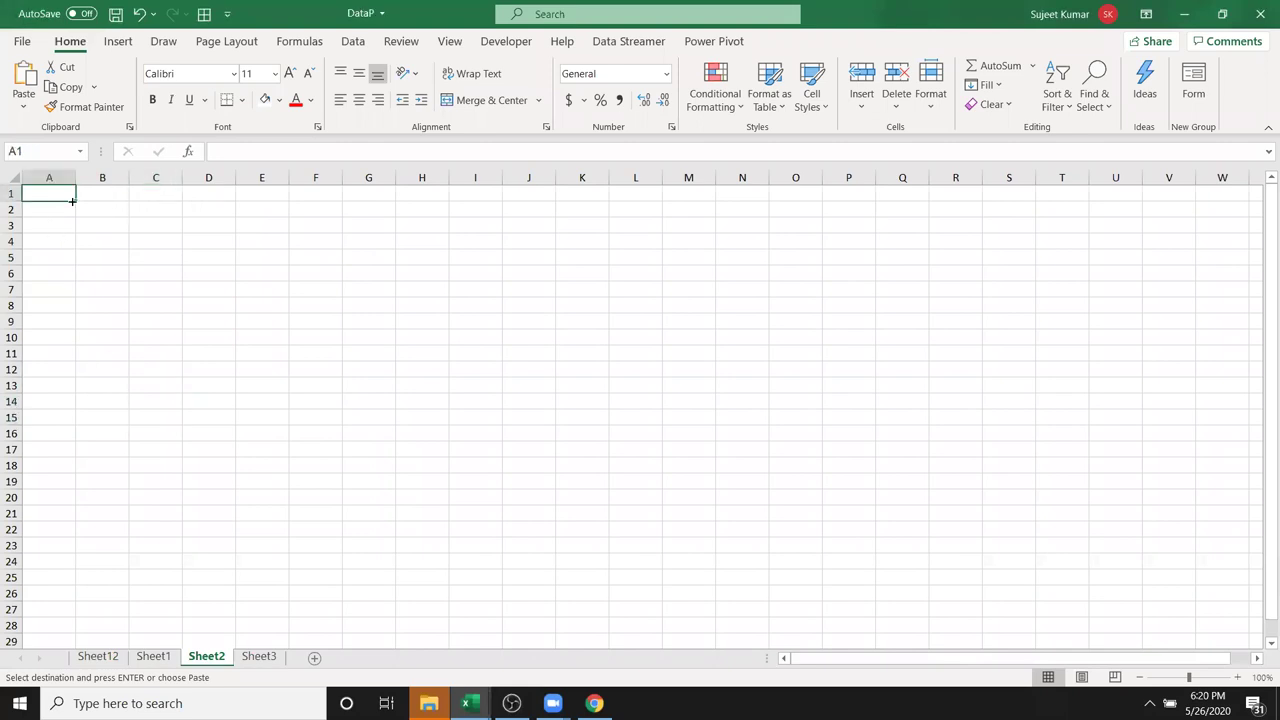
pyautogui.hotkey('ctrl', 'v')
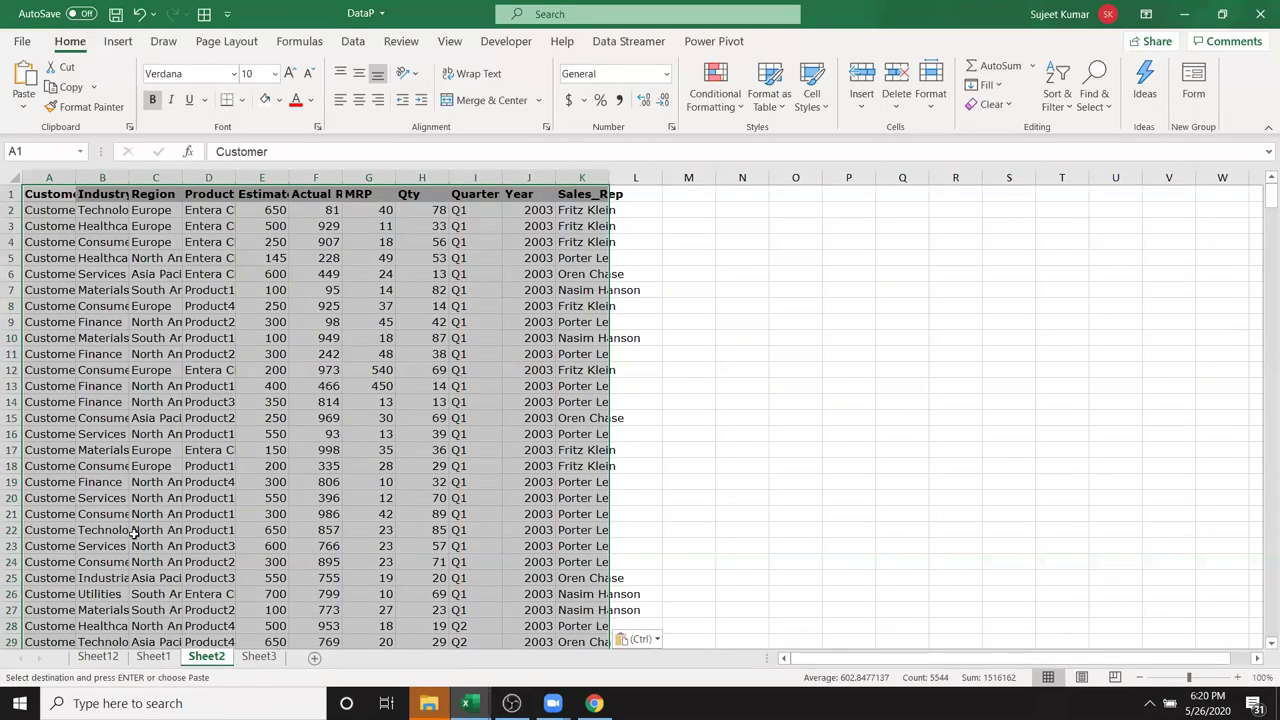
# - Delete Sheet1 and Sheet12 together, then begin renaming Sheet2
pyautogui.click(153, 656)
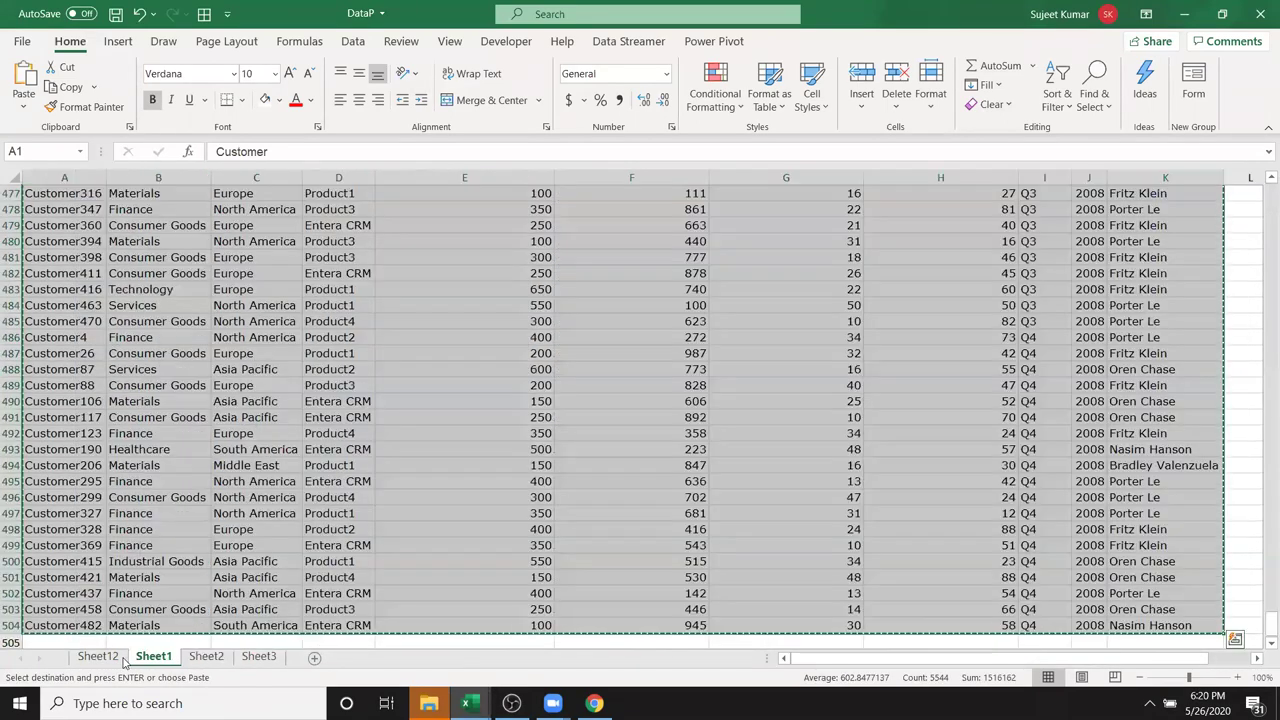
pyautogui.keyDown('ctrl'); pyautogui.click(116, 661); pyautogui.keyUp('ctrl')
pyautogui.rightClick(116, 661)
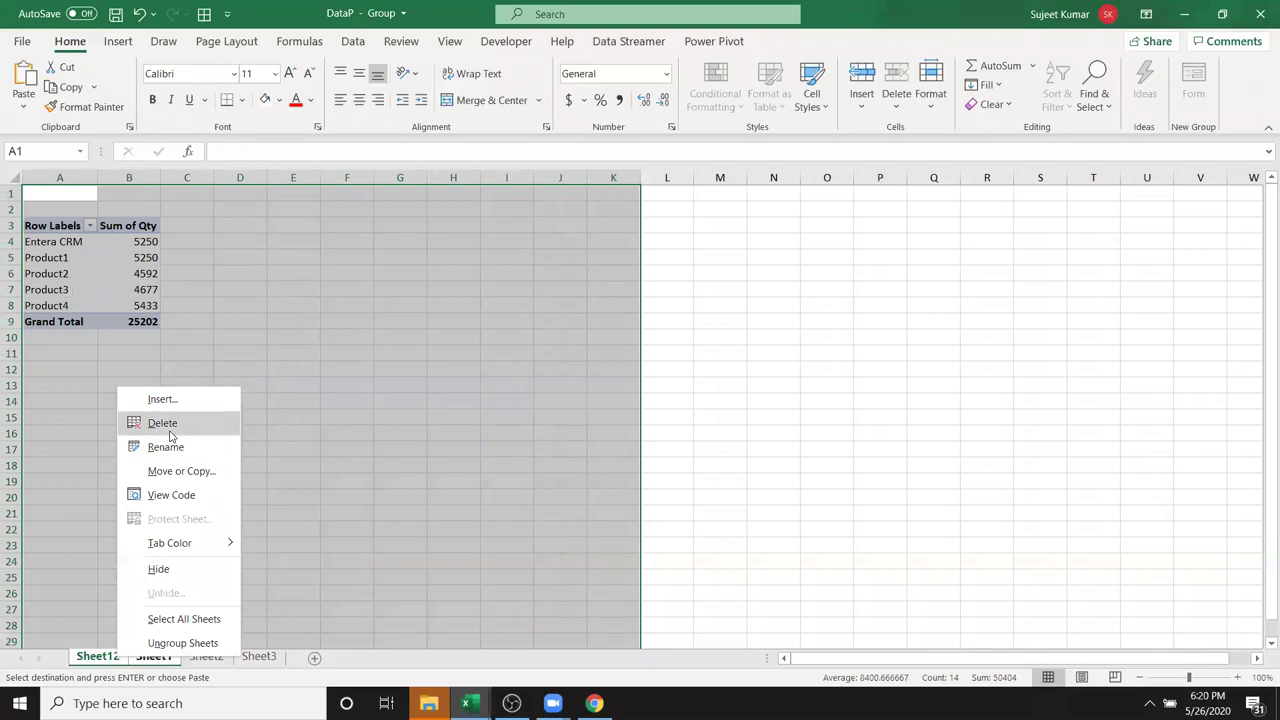
pyautogui.click(158, 421)
pyautogui.click(612, 398)
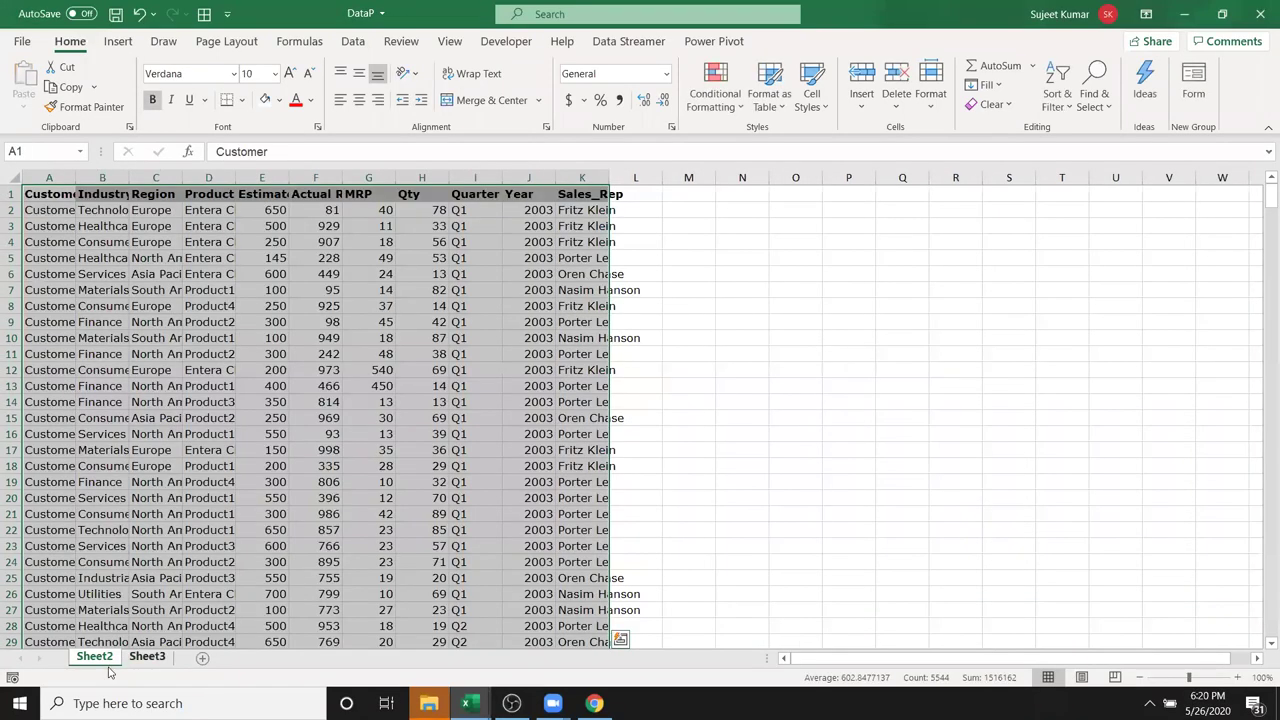
pyautogui.moveTo(118, 662); pyautogui.dragTo(117, 664)
# - Name the sheet Data and pivot it on a new sheet with Region in Rows and Sum of Qty in Values
pyautogui.write('Data')
pyautogui.click(86, 565)
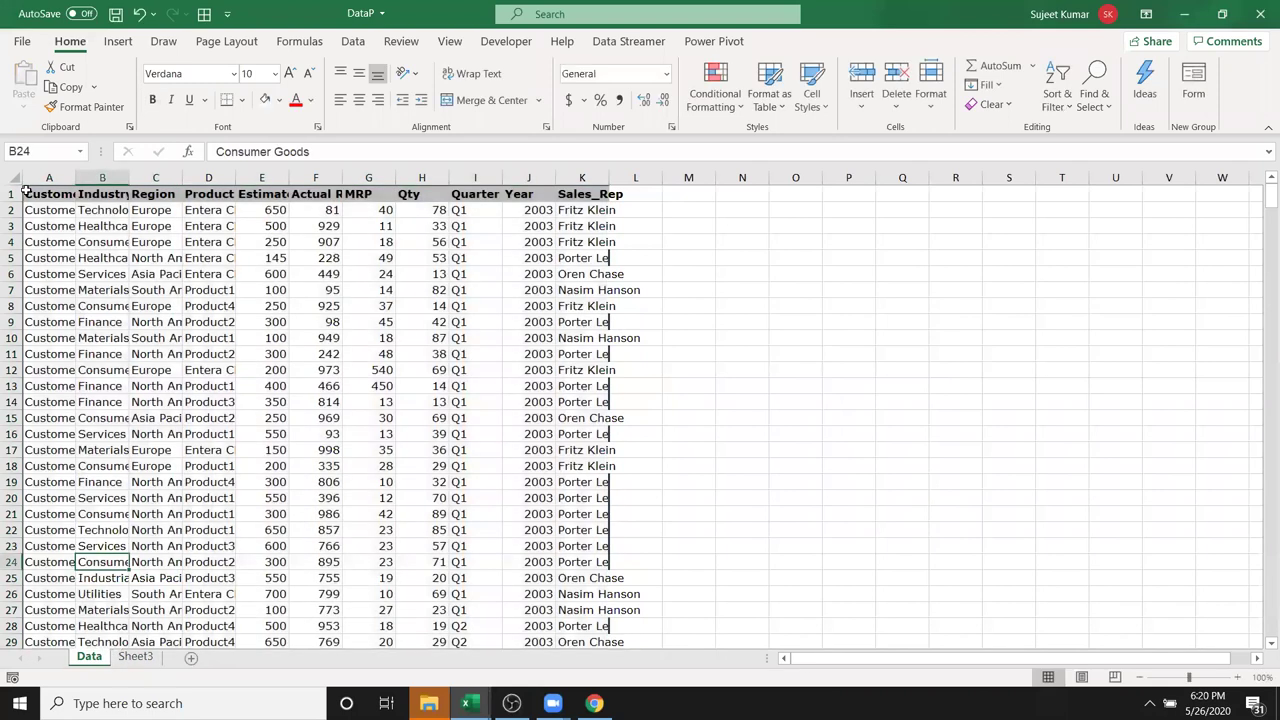
pyautogui.click(38, 194)
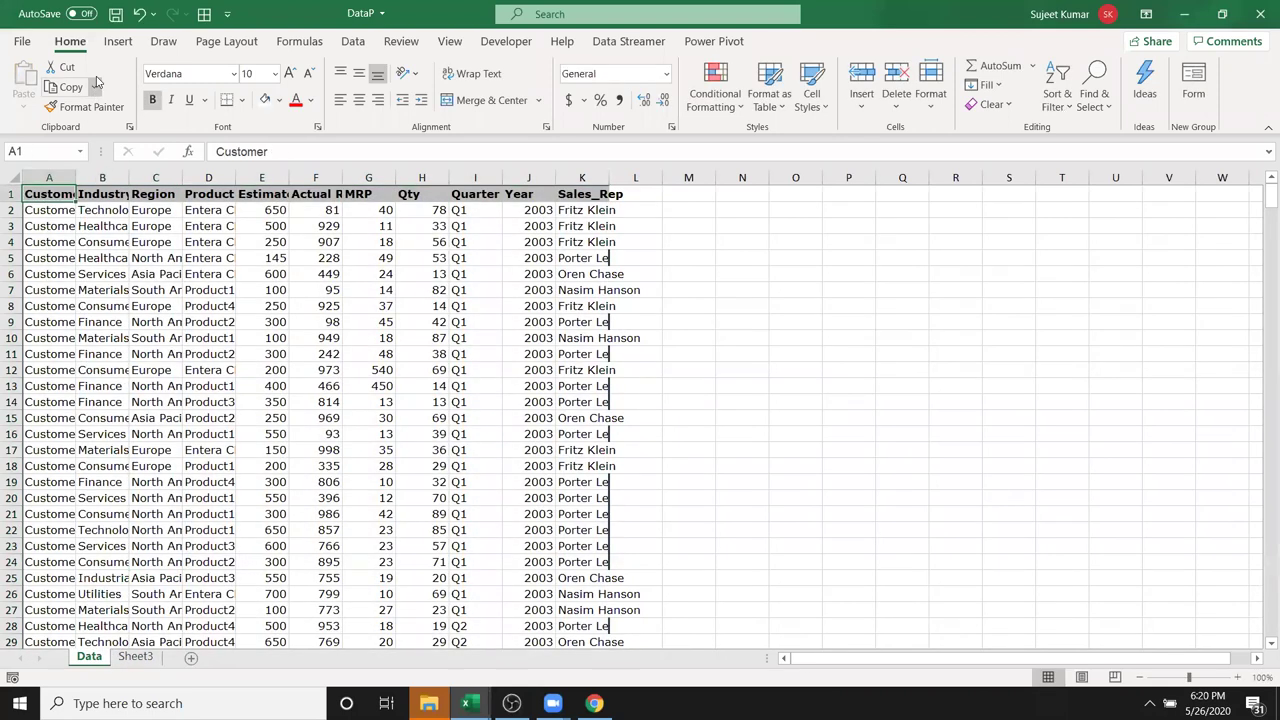
pyautogui.click(118, 41)
pyautogui.click(30, 85)
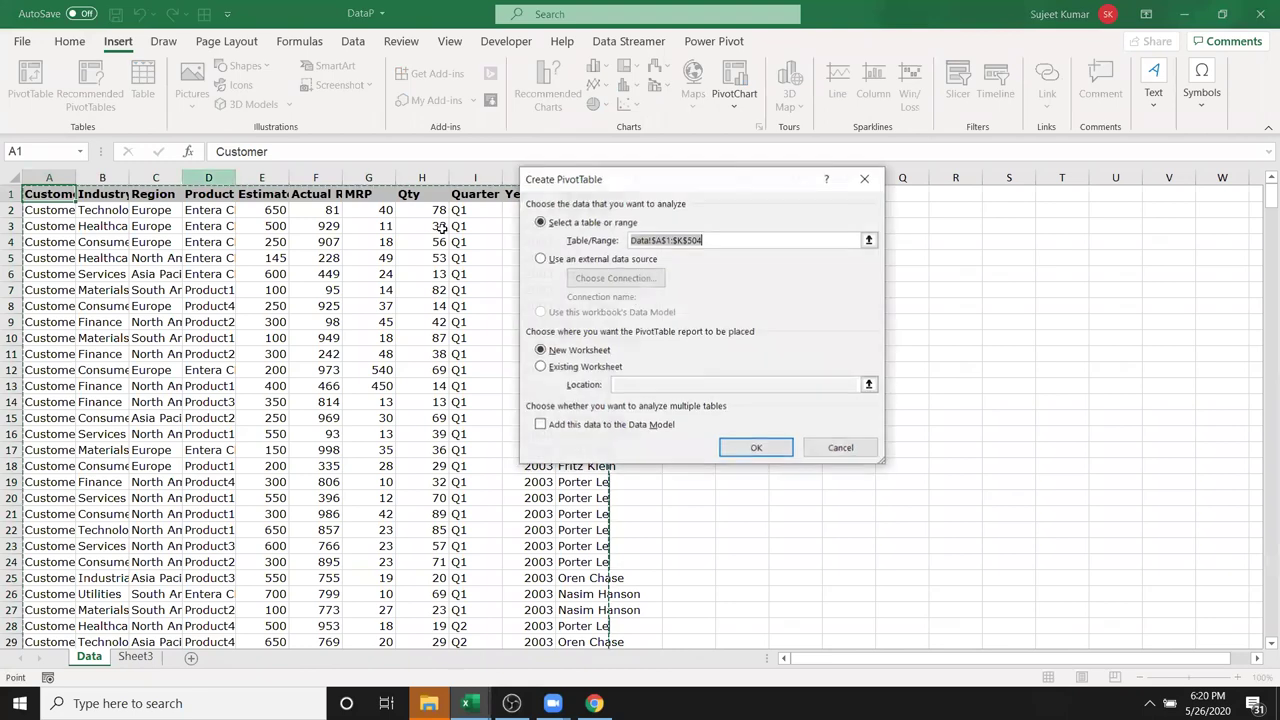
pyautogui.press('Return')
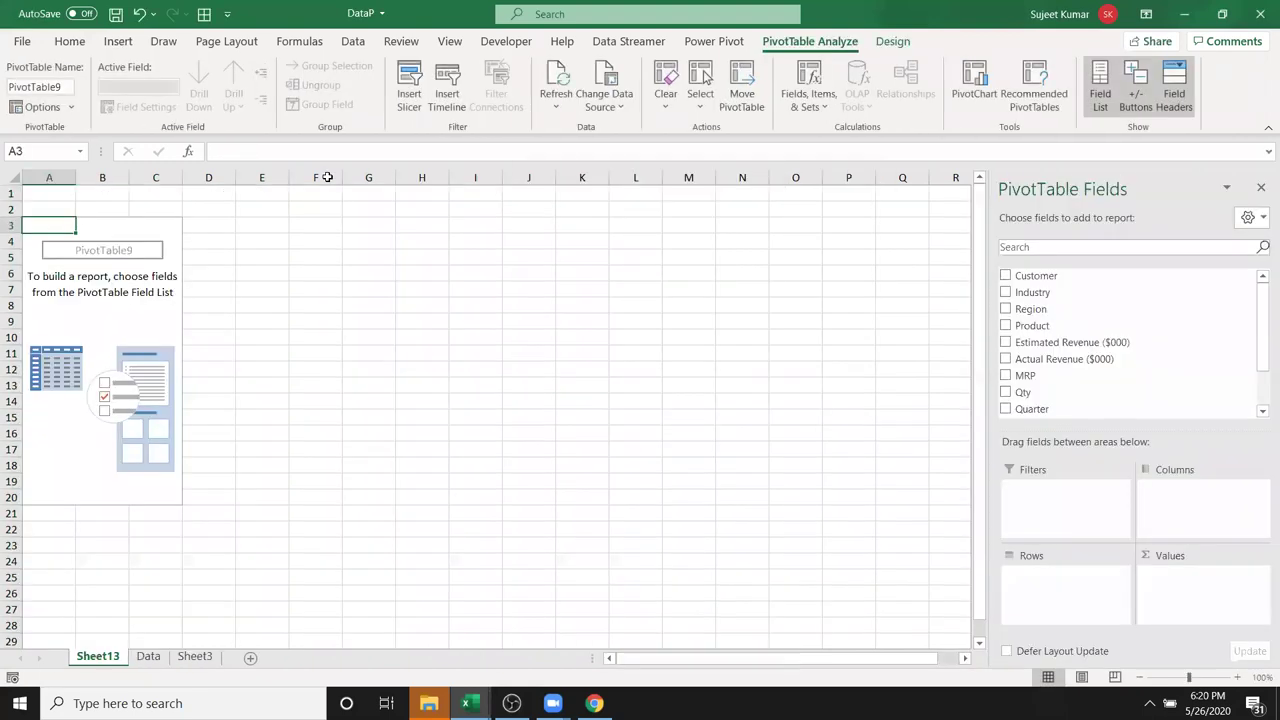
pyautogui.moveTo(1031, 309)
pyautogui.mouseDown()
pyautogui.moveTo(1088, 422)
pyautogui.moveTo(1109, 593)
pyautogui.mouseUp()
pyautogui.moveTo(1023, 392)
pyautogui.mouseDown()
pyautogui.moveTo(1227, 623)
pyautogui.moveTo(1209, 614)
pyautogui.mouseUp()
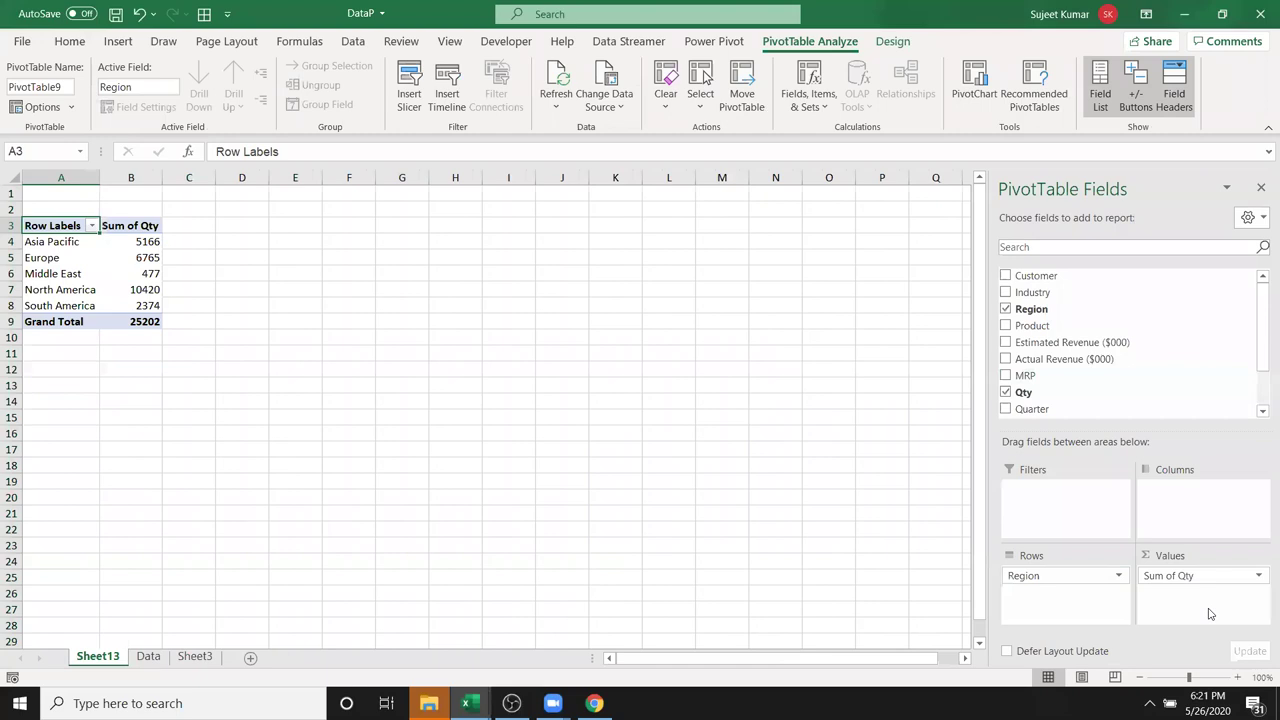
# - AutoFit the widths of columns A–K on the Data sheet, then return to A1
pyautogui.click(149, 656)
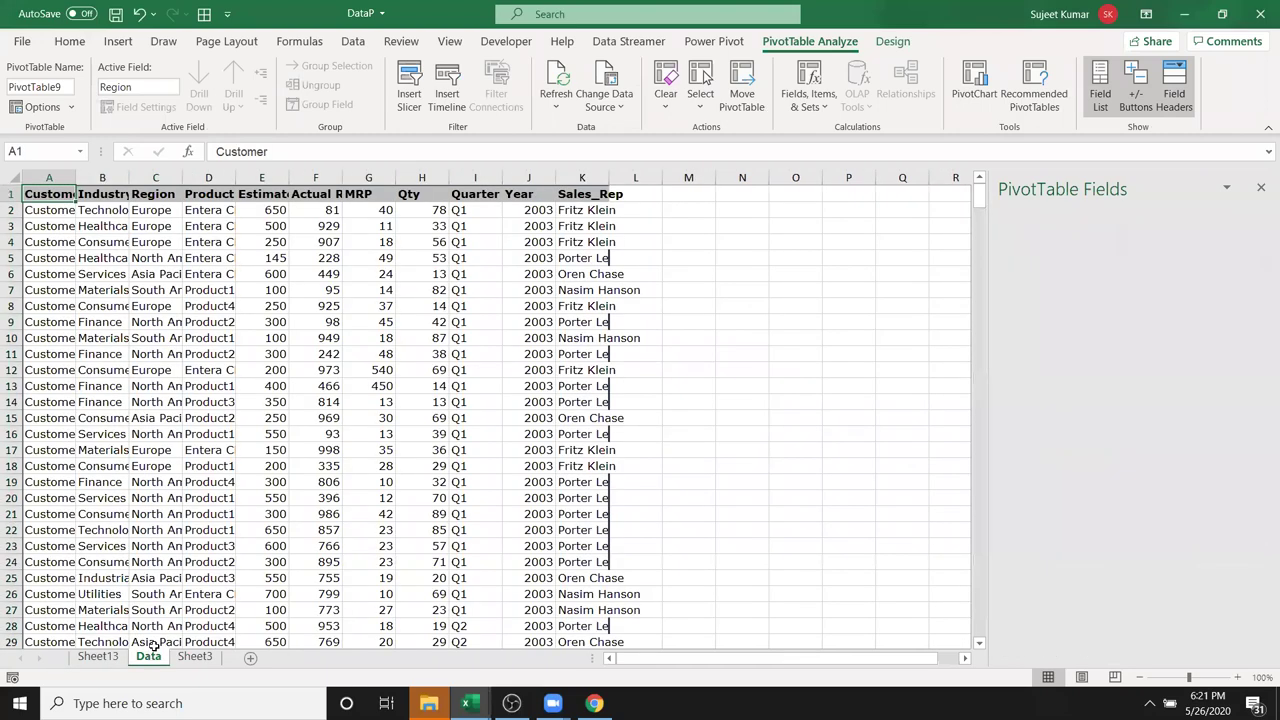
pyautogui.click(375, 228)
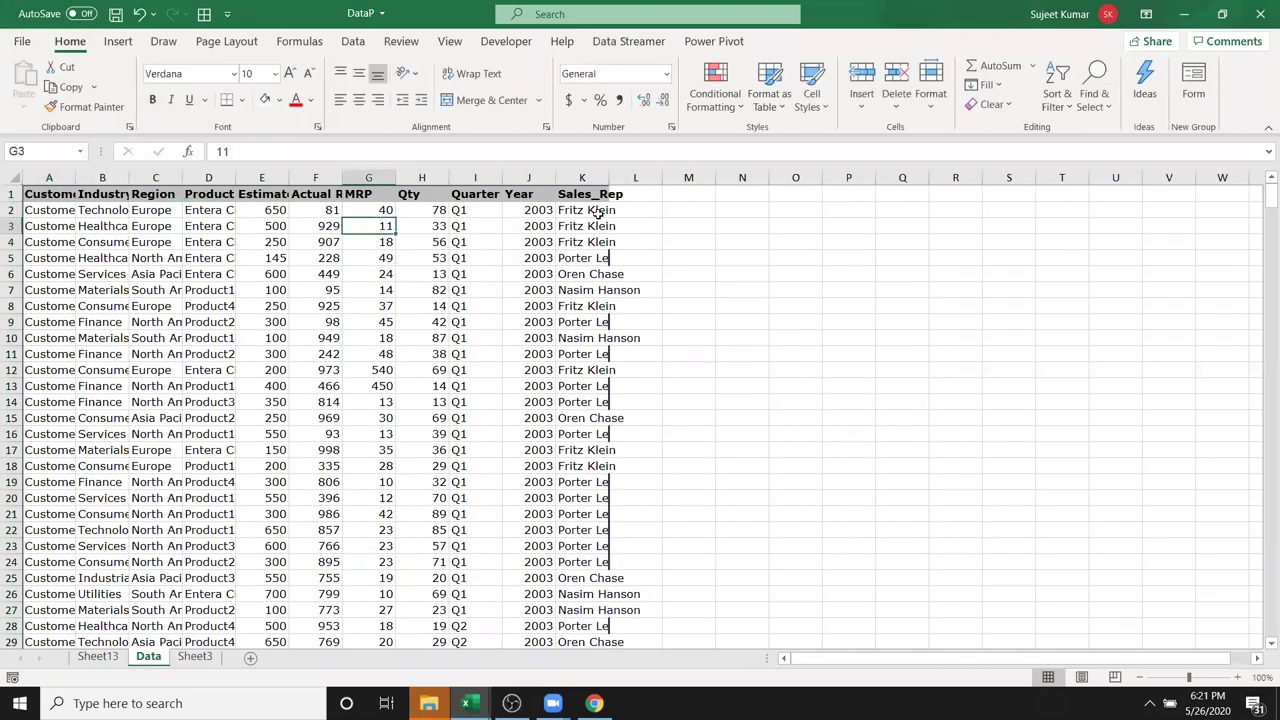
pyautogui.click(410, 372)
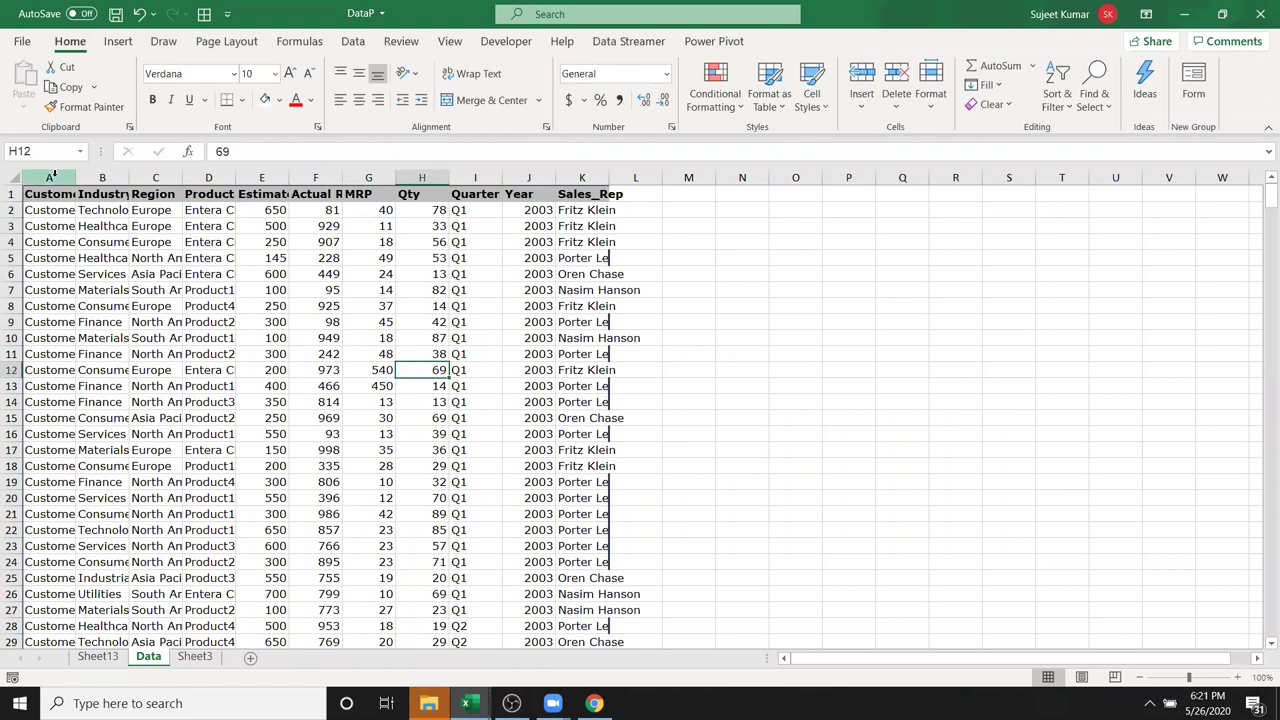
pyautogui.moveTo(52, 177); pyautogui.dragTo(582, 177)
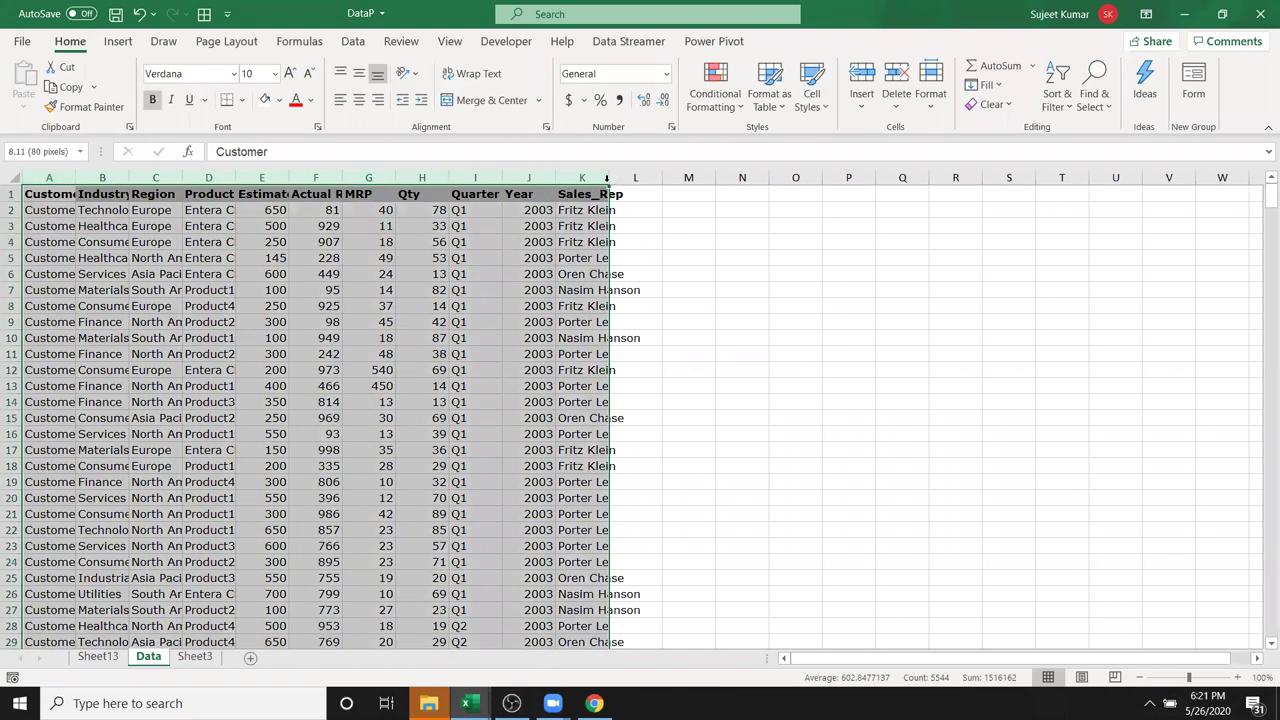
pyautogui.doubleClick(607, 178)
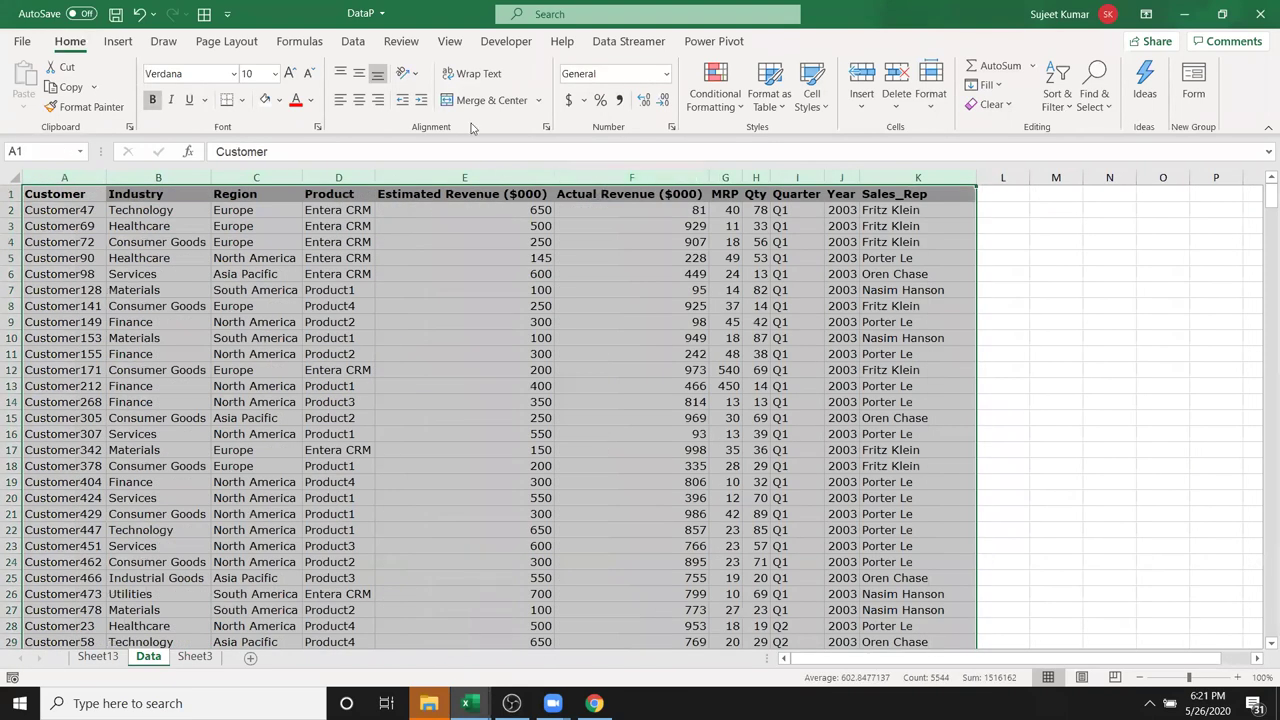
pyautogui.hotkey('ctrl', 'Home')
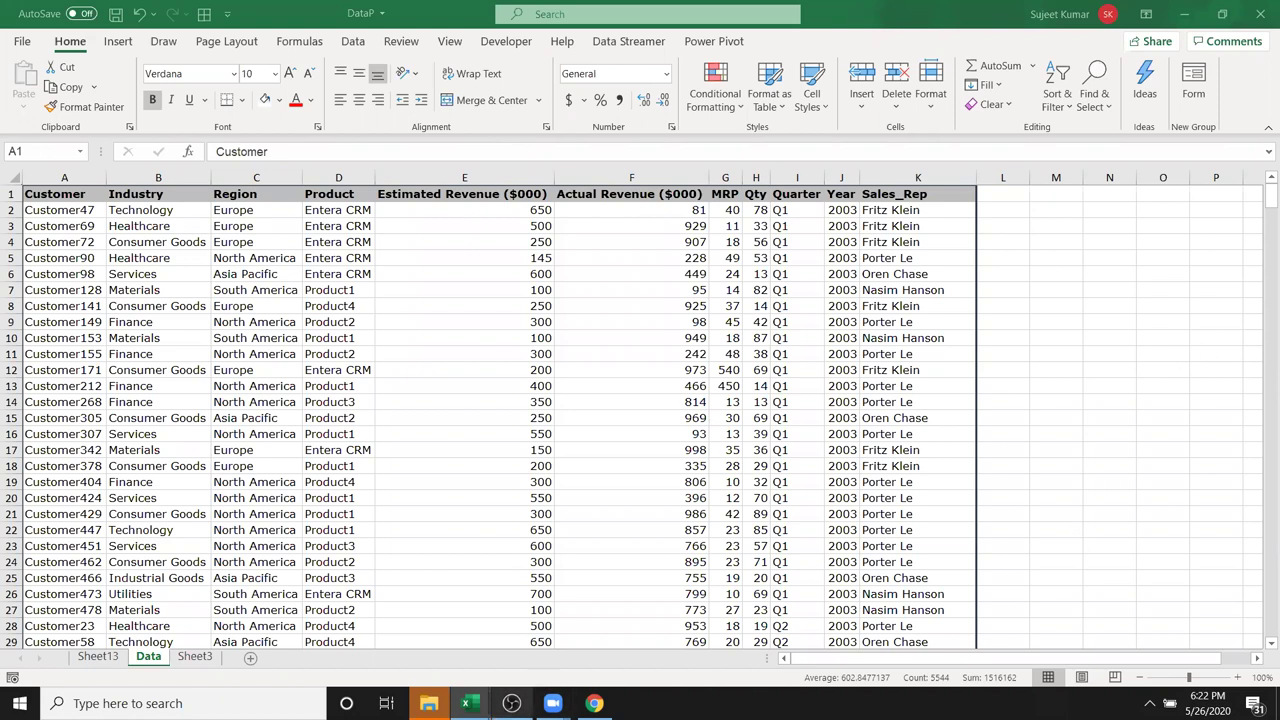
# - Look through sheets D2, D4 and D6 of the Vlookup workbook, then close it without saving
pyautogui.moveTo(465, 688)
pyautogui.click(522, 632)
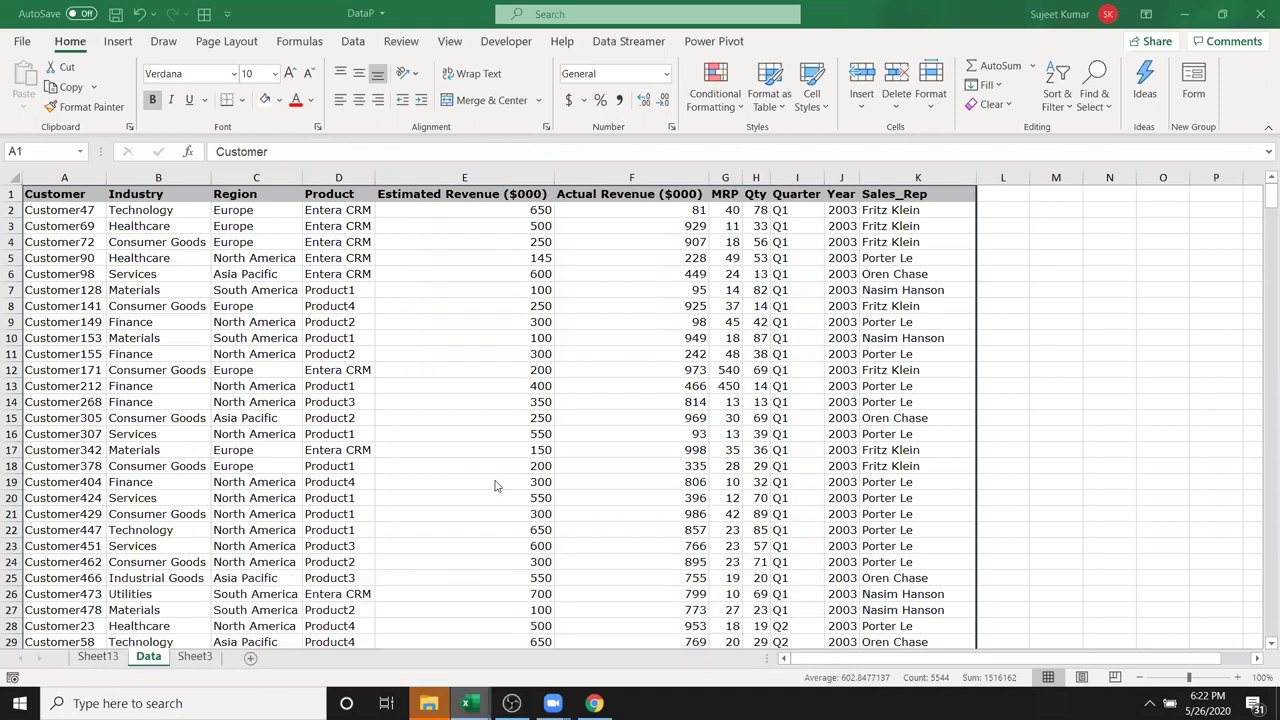
pyautogui.click(187, 656)
pyautogui.click(249, 656)
pyautogui.click(312, 656)
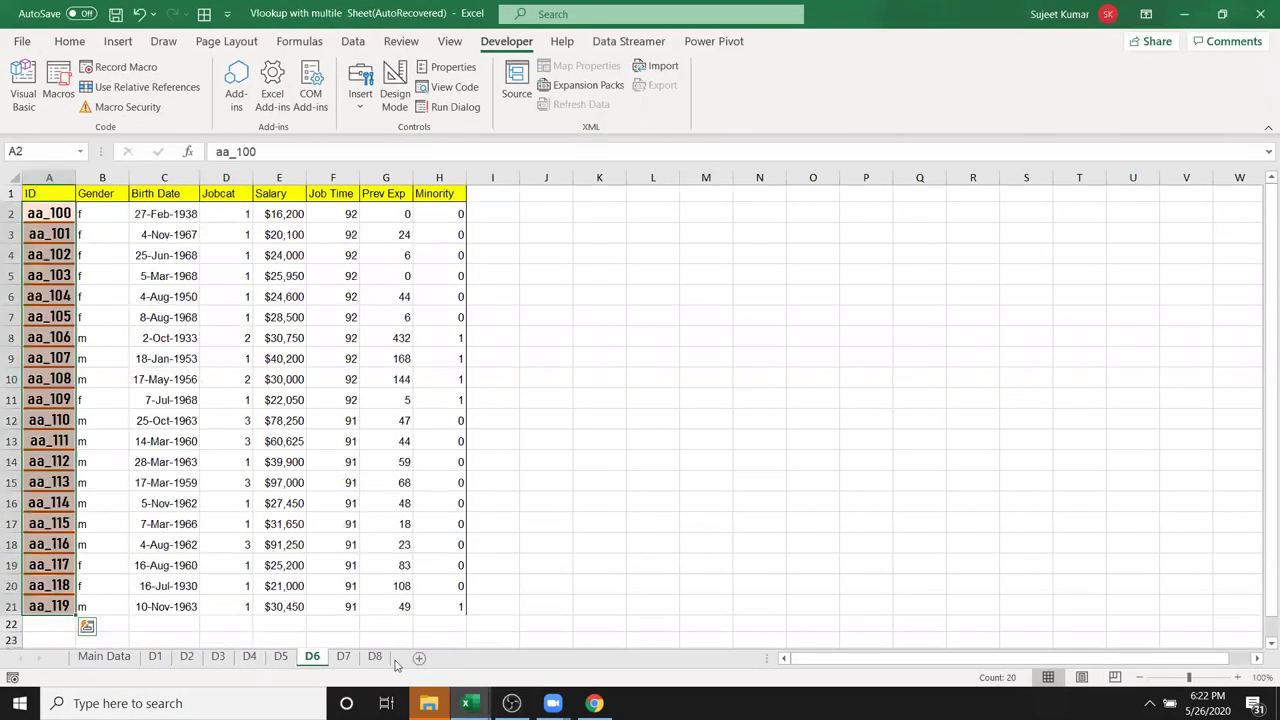
pyautogui.click(1261, 16)
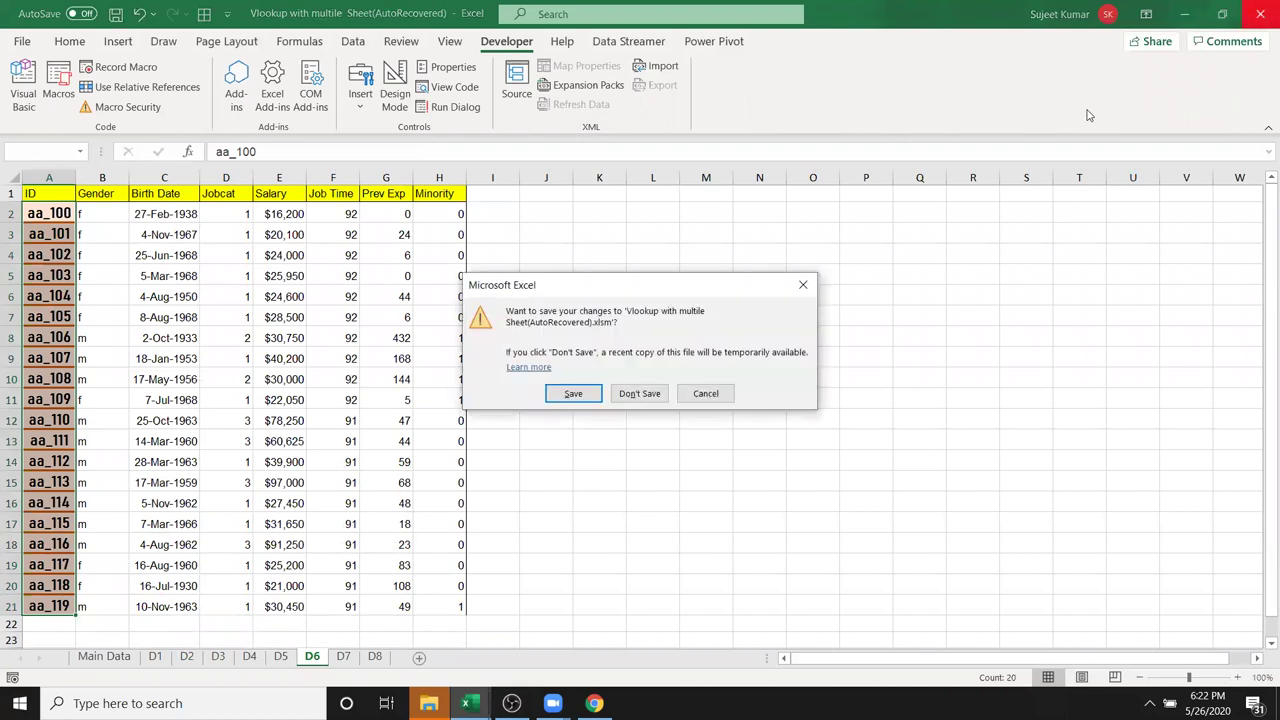
pyautogui.press('Escape')
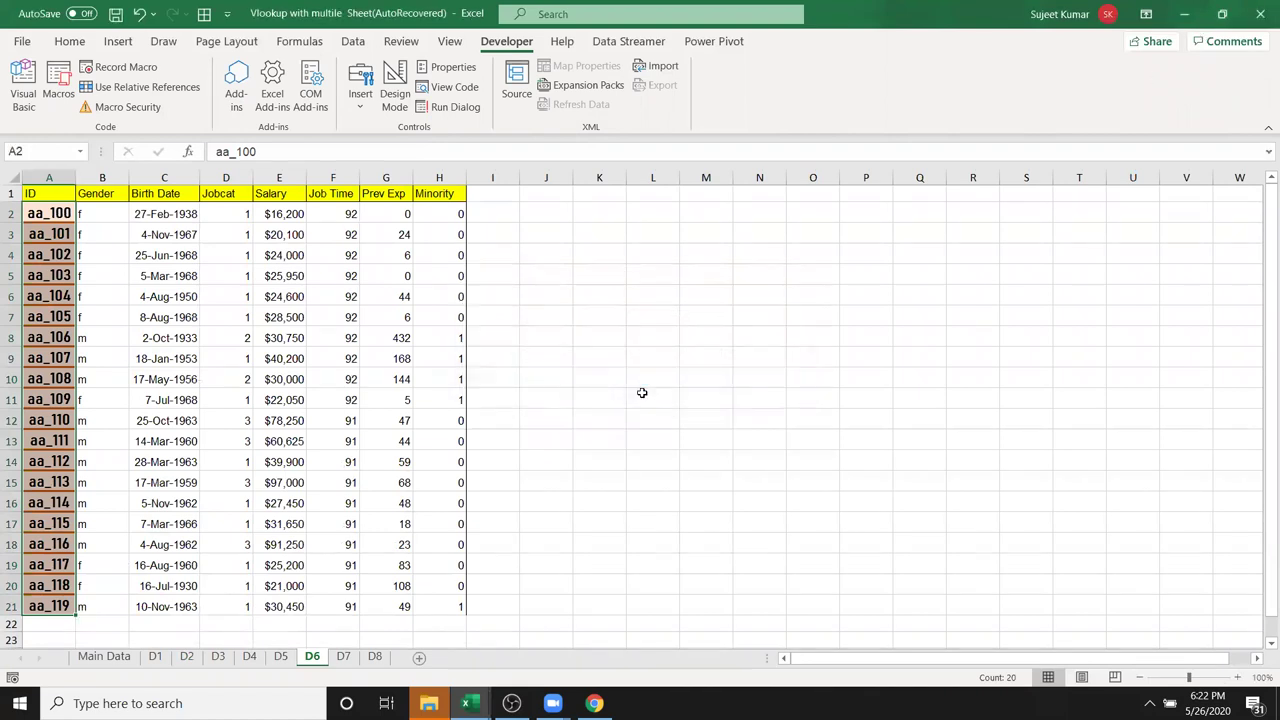
pyautogui.click(1261, 16)
pyautogui.click(639, 393)
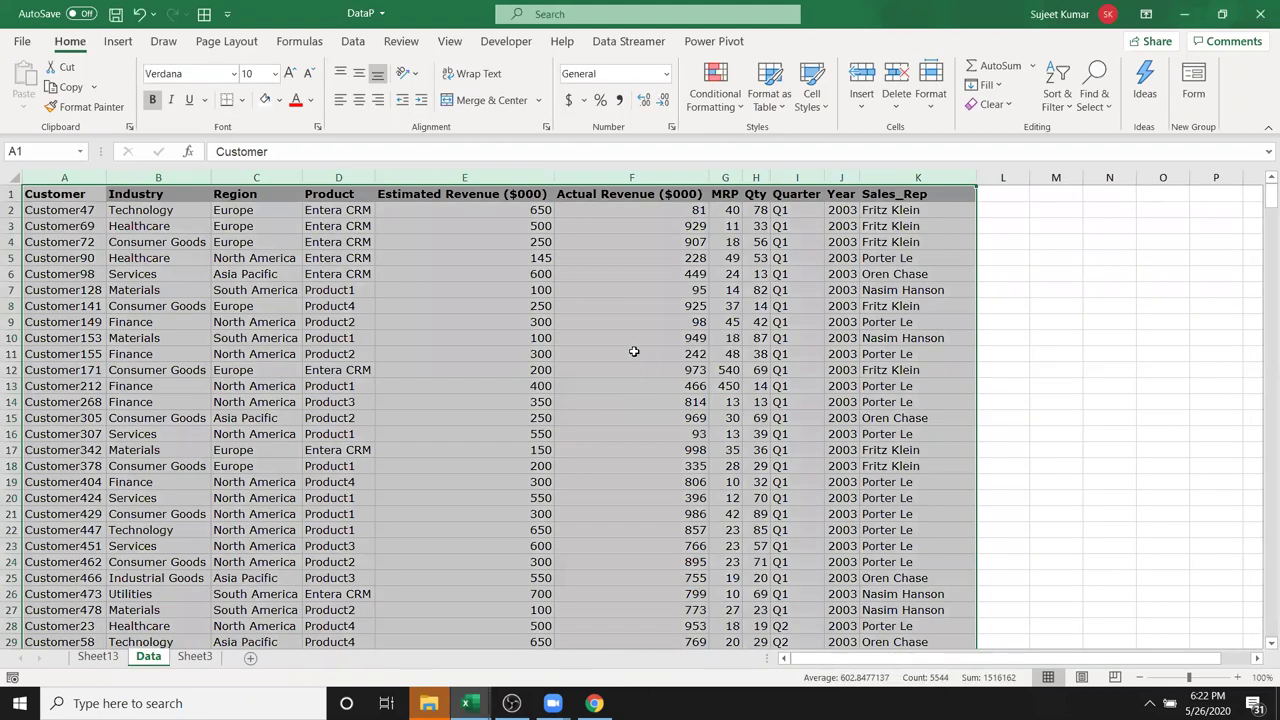
# - Select the whole sales data range on DataP's Data sheet with Ctrl+A
pyautogui.click(552, 308)
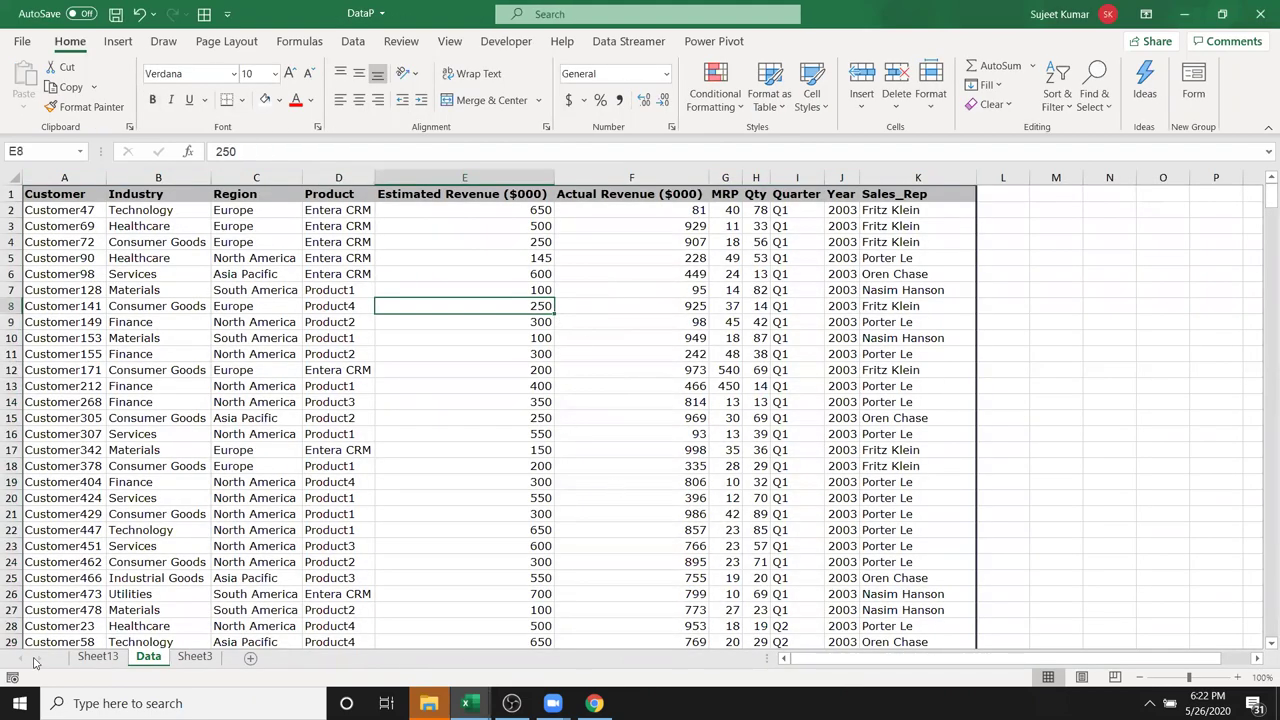
pyautogui.hotkey('ctrl', 'a')
pyautogui.hotkey('ctrl', 'q')
pyautogui.click(256, 546)
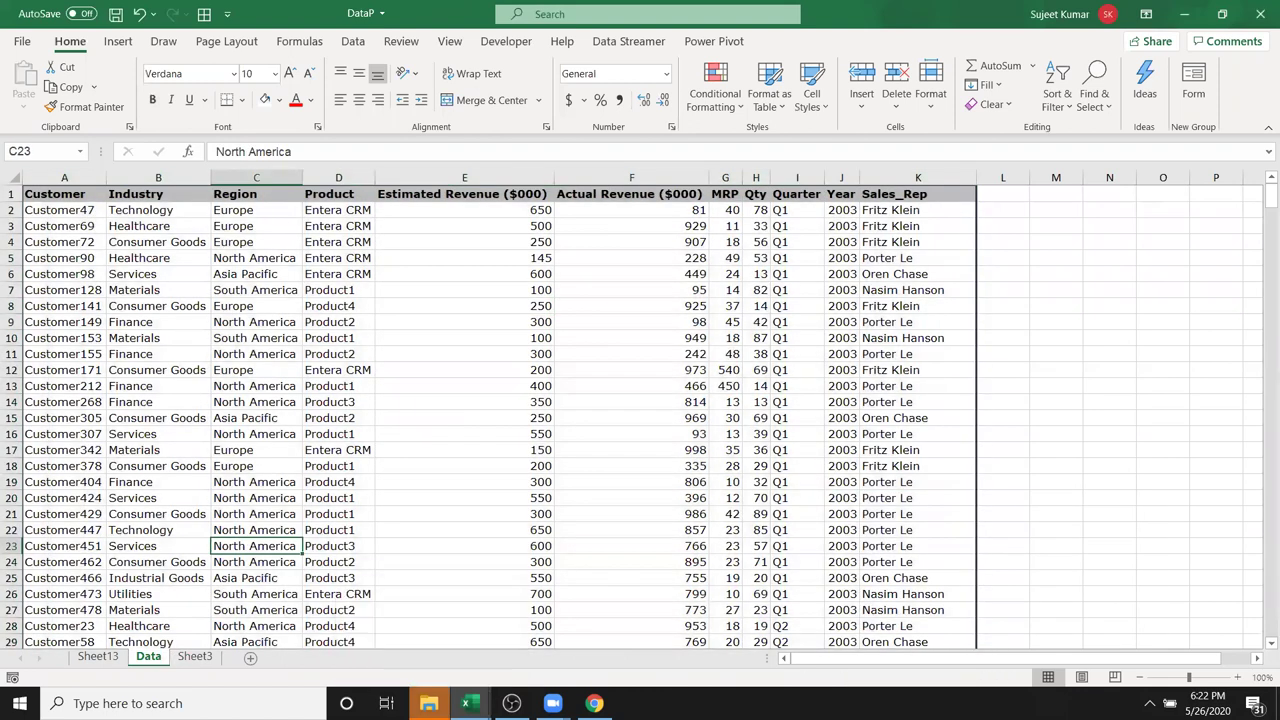
pyautogui.hotkey('ctrl', 'a')
pyautogui.hotkey('ctrl', 'q')
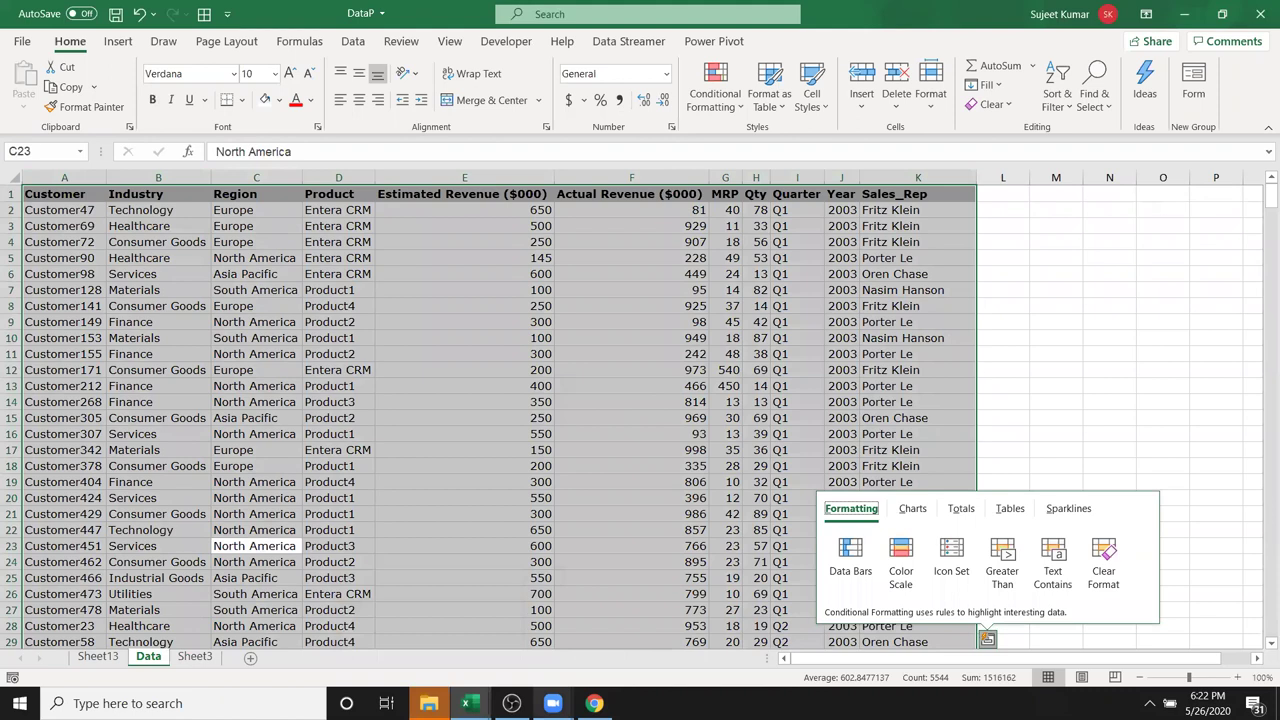
pyautogui.moveTo(553, 703)
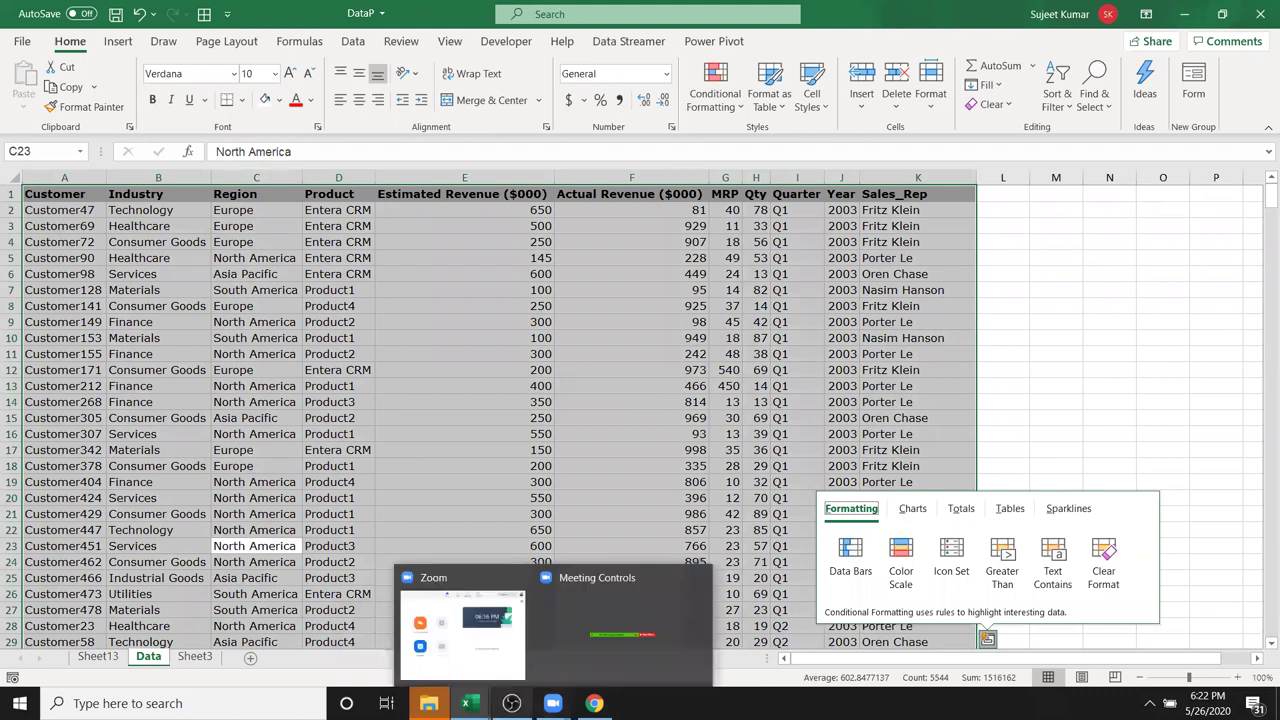
pyautogui.click(511, 703)
# - Stop and restart the OBS recording, then return to the DataP workbook
pyautogui.click(955, 513)
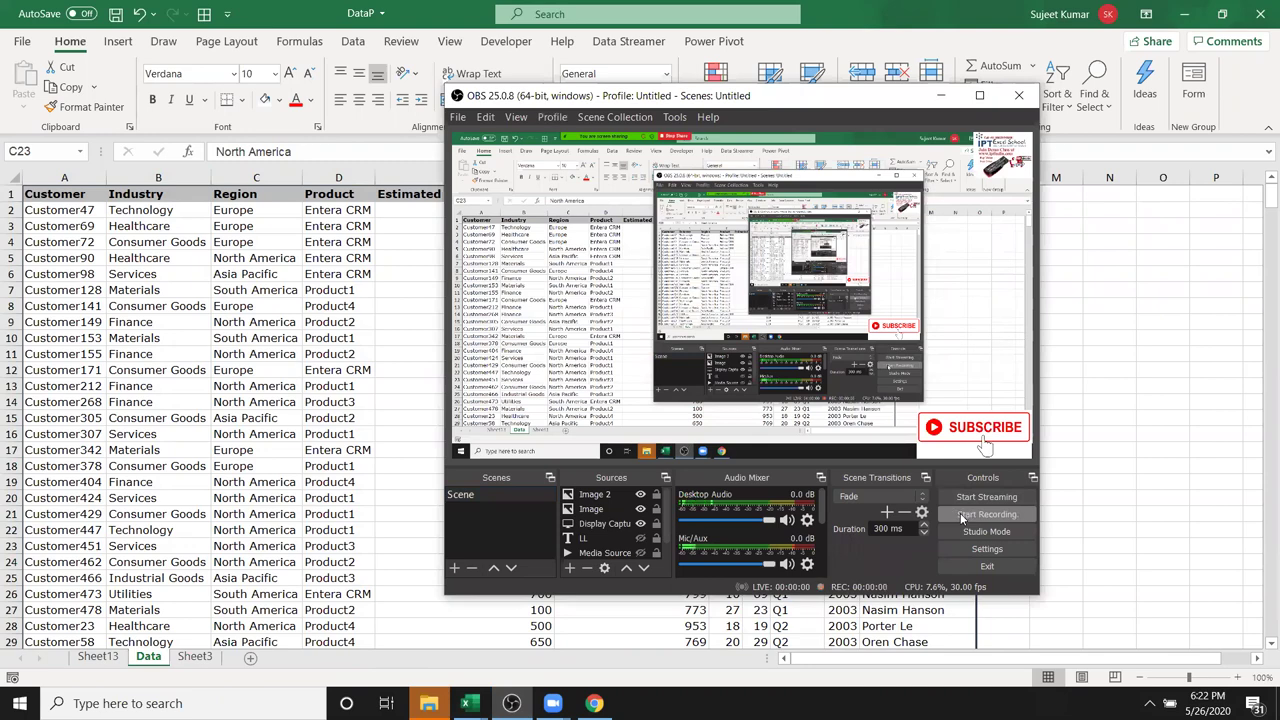
pyautogui.click(962, 515)
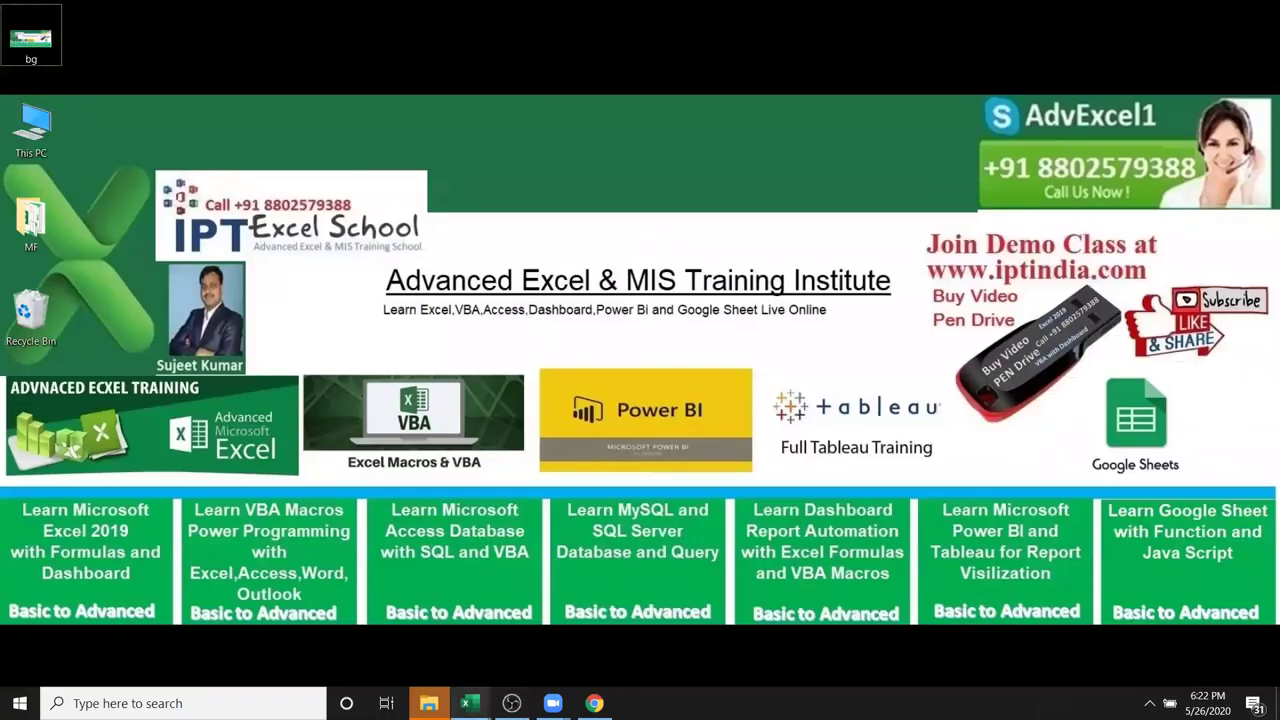
pyautogui.moveTo(467, 703)
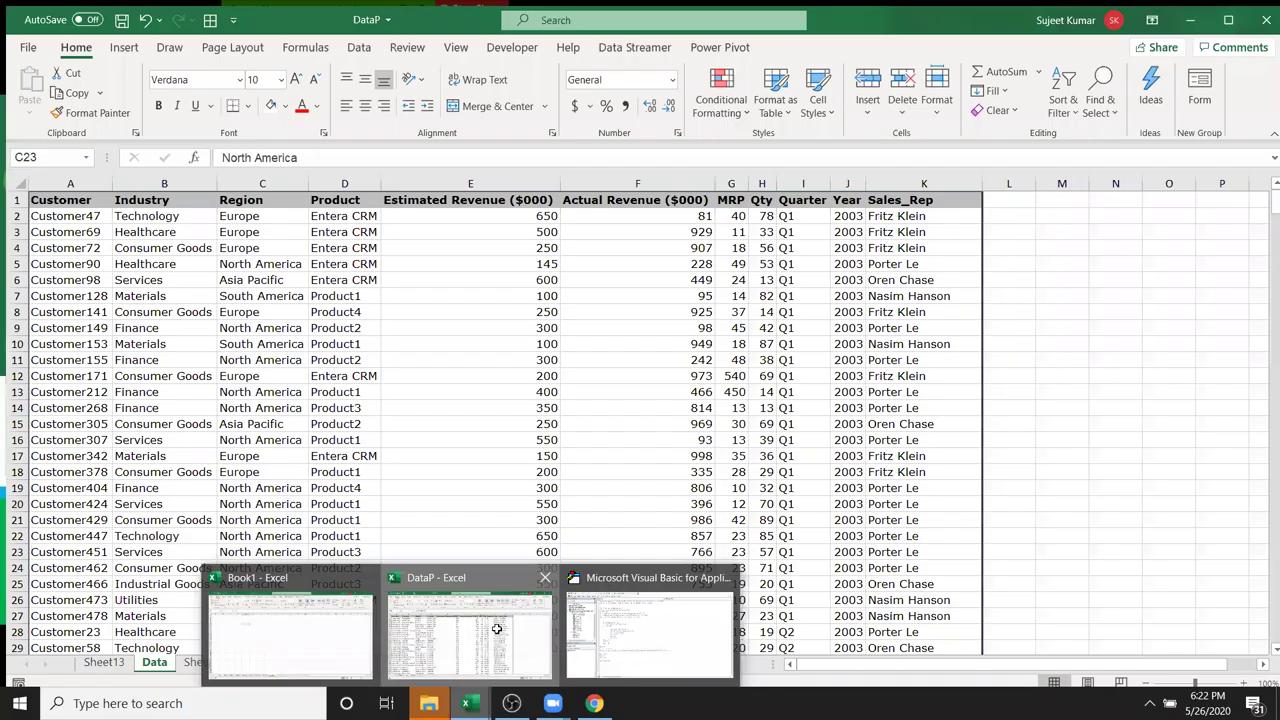
pyautogui.click(497, 628)
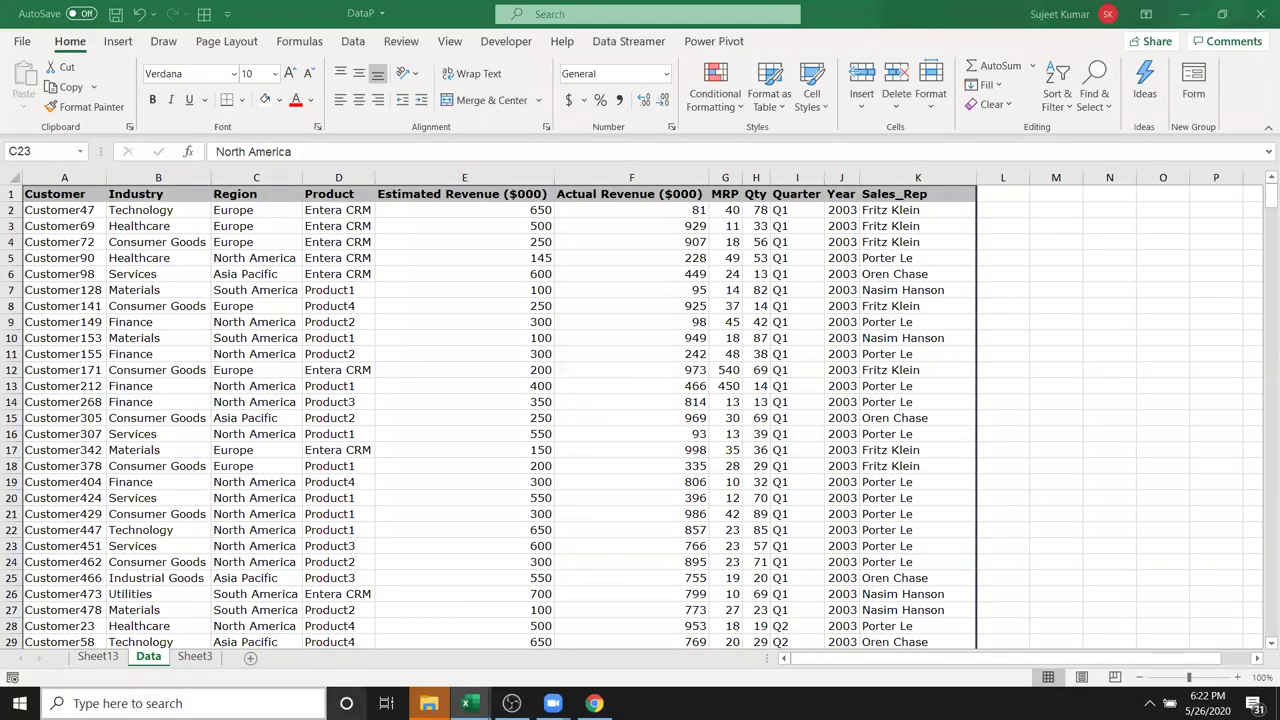
# - Set the first Qty value in H2 to 780 and refresh the Sheet13 pivot to total 25904
pyautogui.click(97, 657)
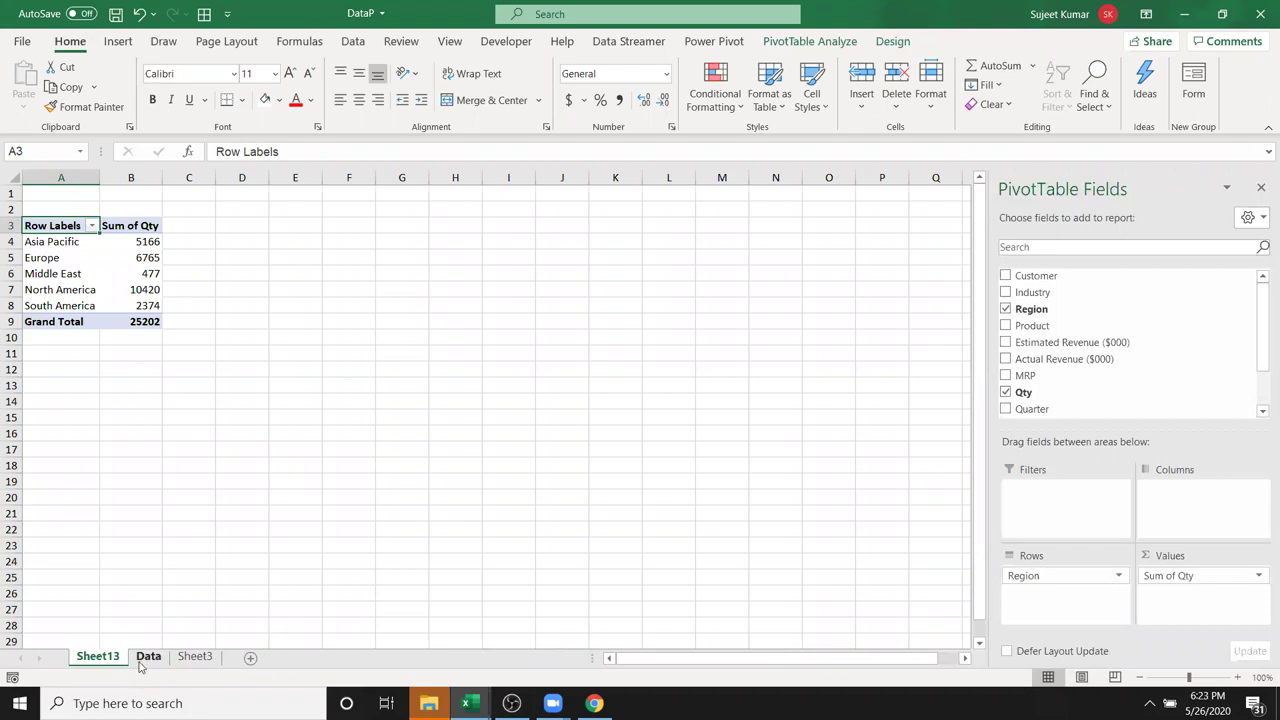
pyautogui.click(145, 658)
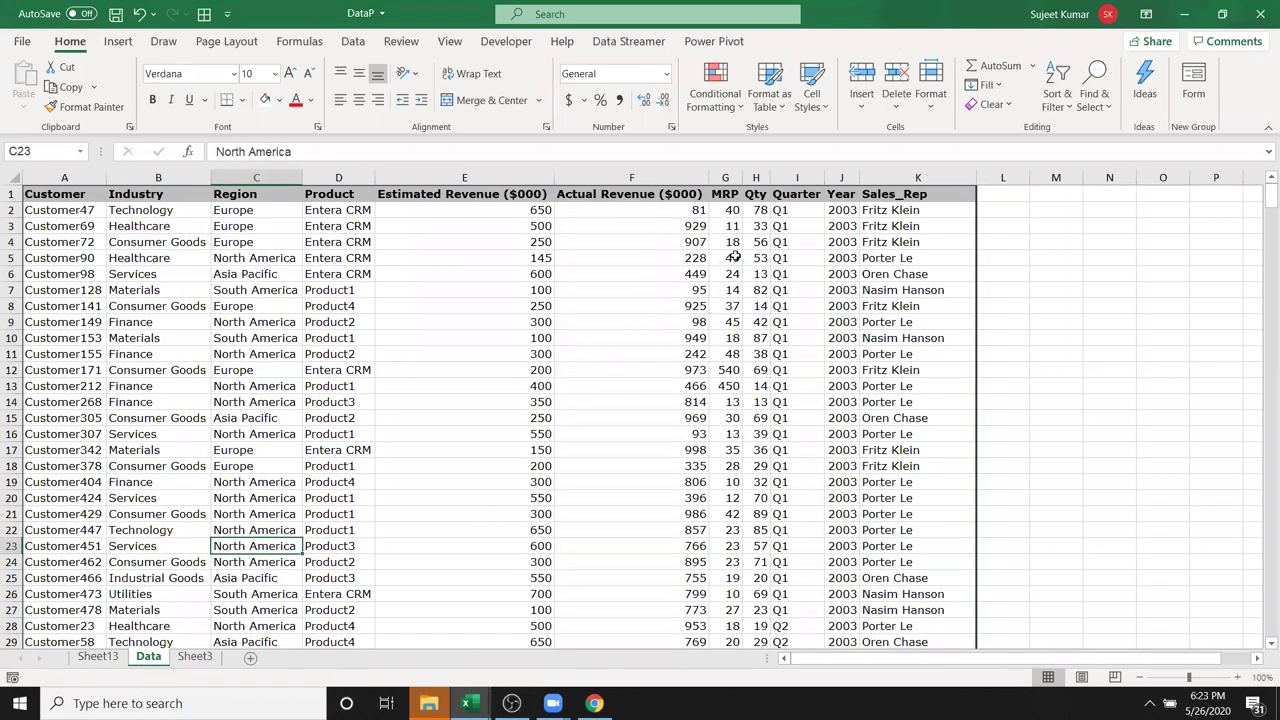
pyautogui.click(755, 211)
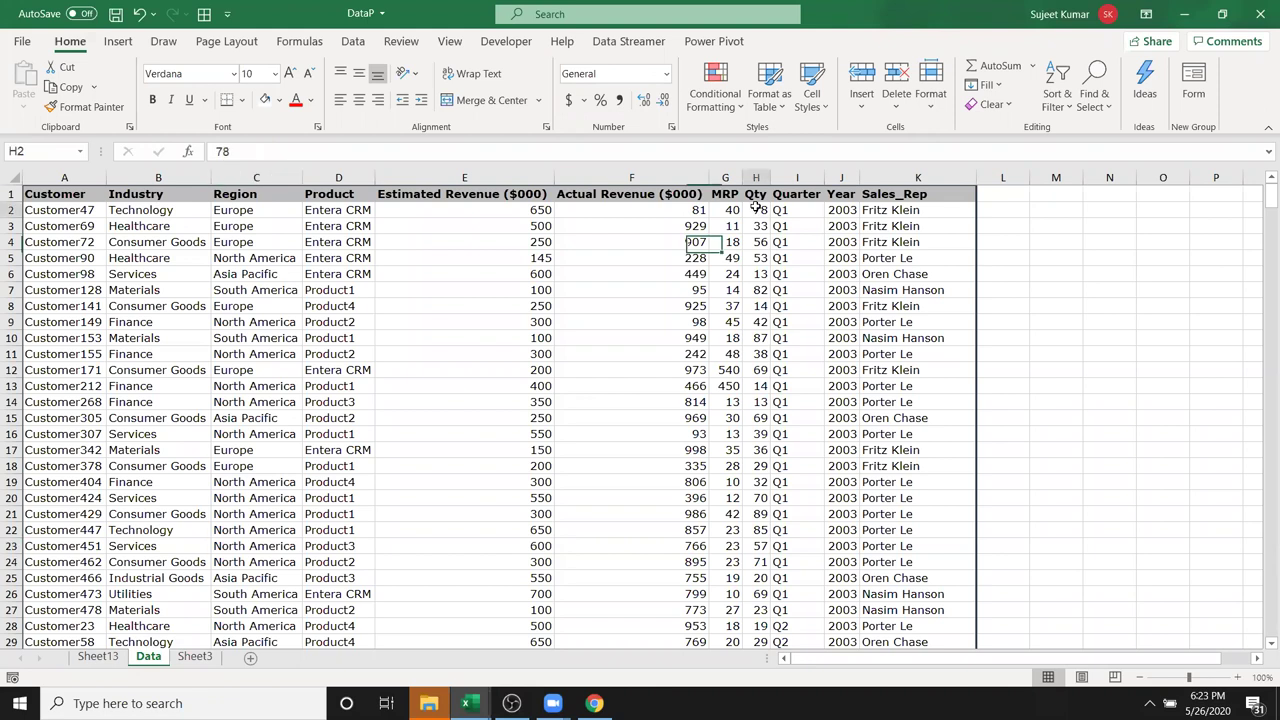
pyautogui.write('780')
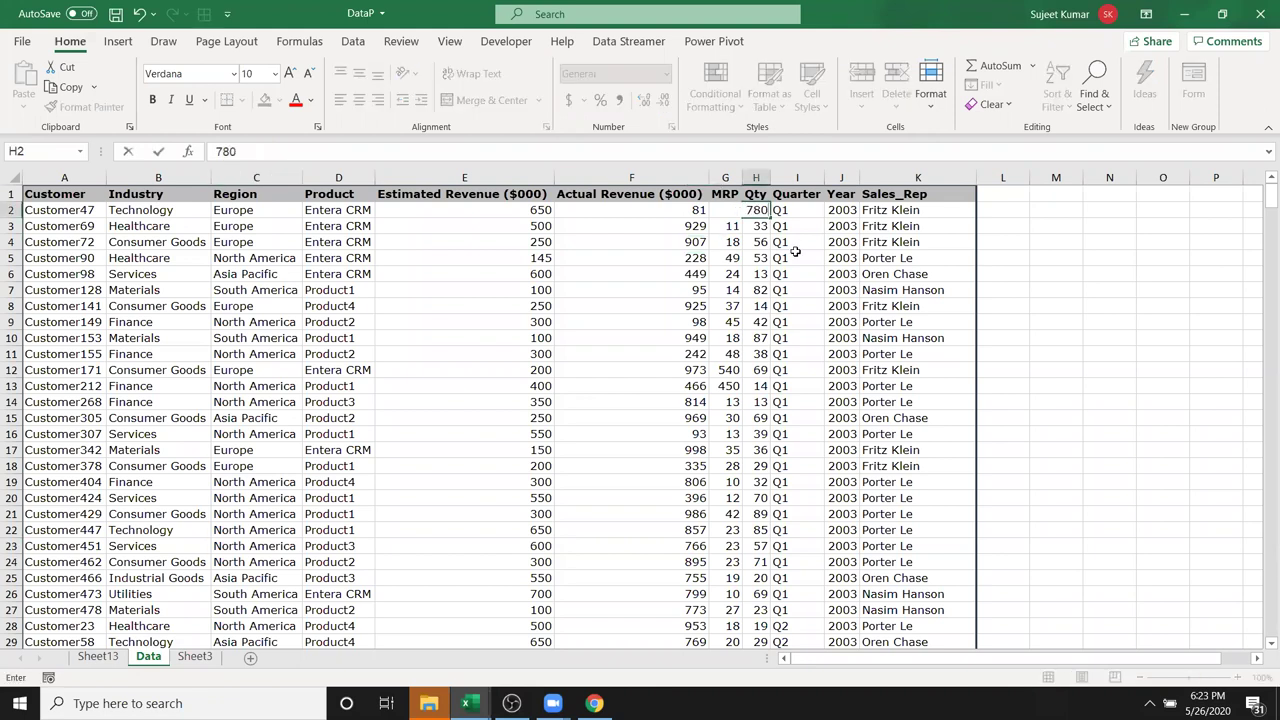
pyautogui.press('Return')
pyautogui.click(98, 656)
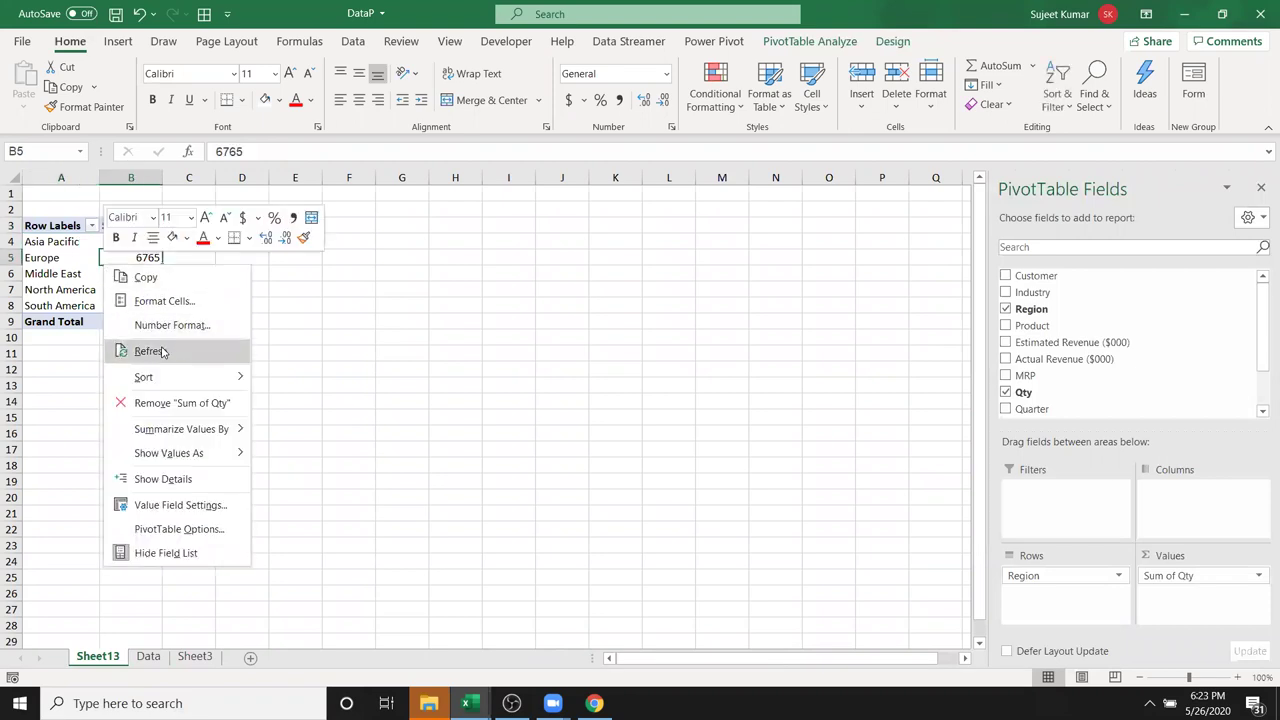
pyautogui.click(150, 351)
pyautogui.click(131, 324)
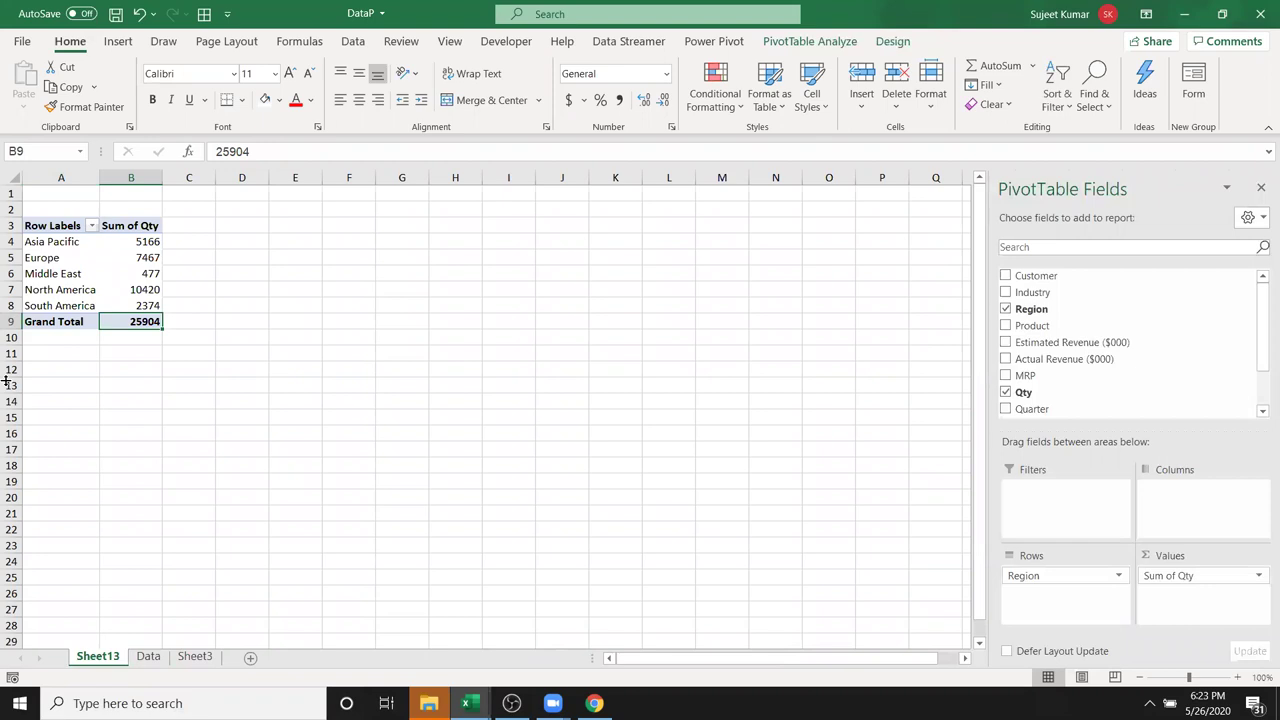
# - Inspect the Actual Revenue and MRP values and the last data row on the Data sheet
pyautogui.click(143, 644)
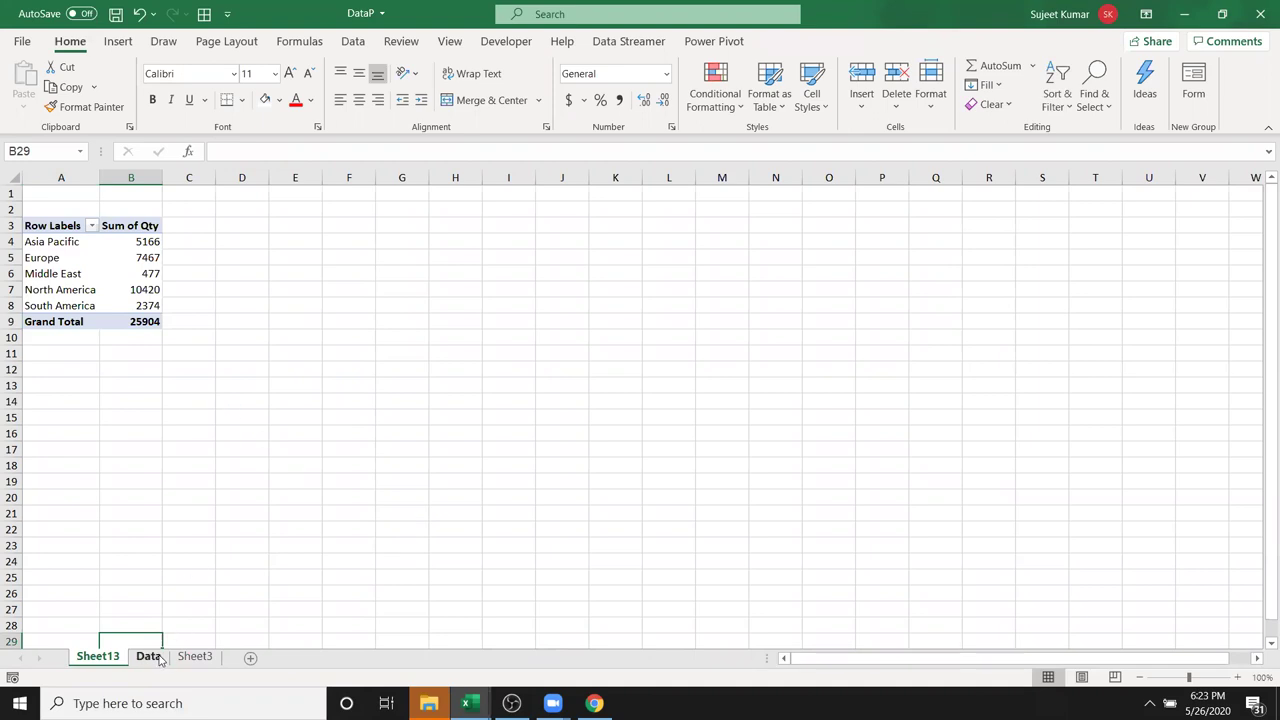
pyautogui.click(149, 657)
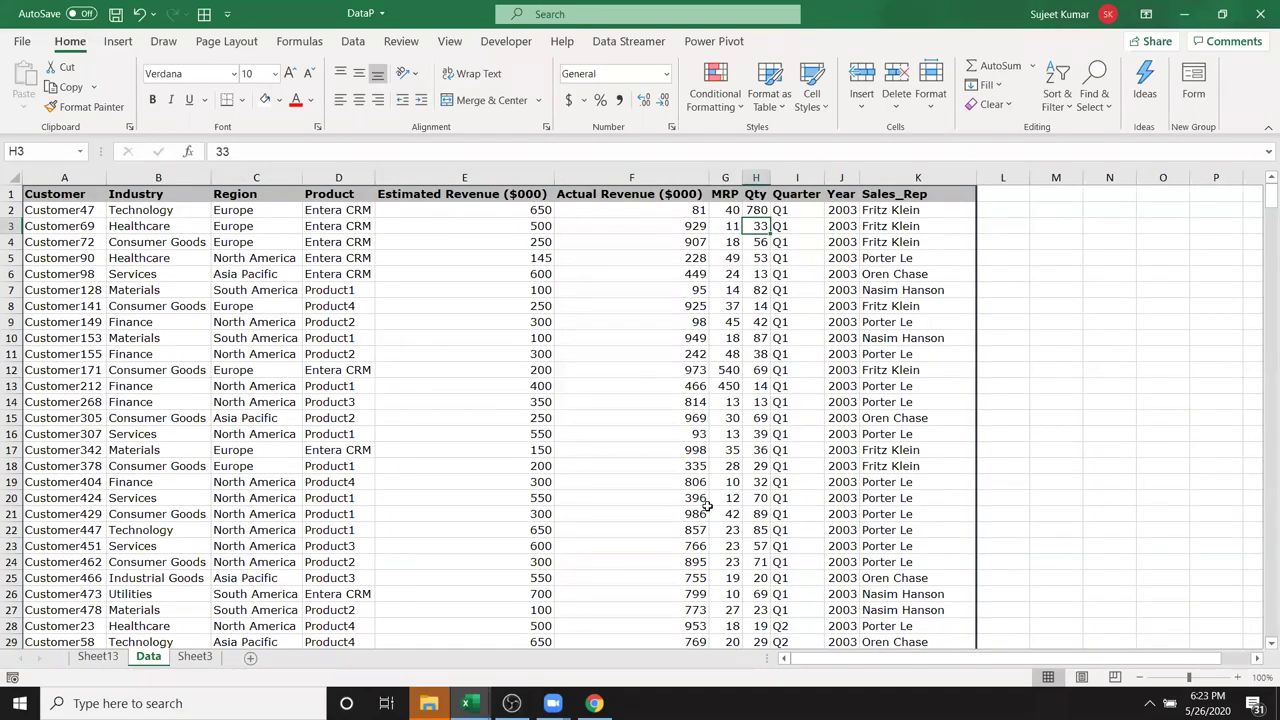
pyautogui.moveTo(707, 506); pyautogui.dragTo(558, 354)
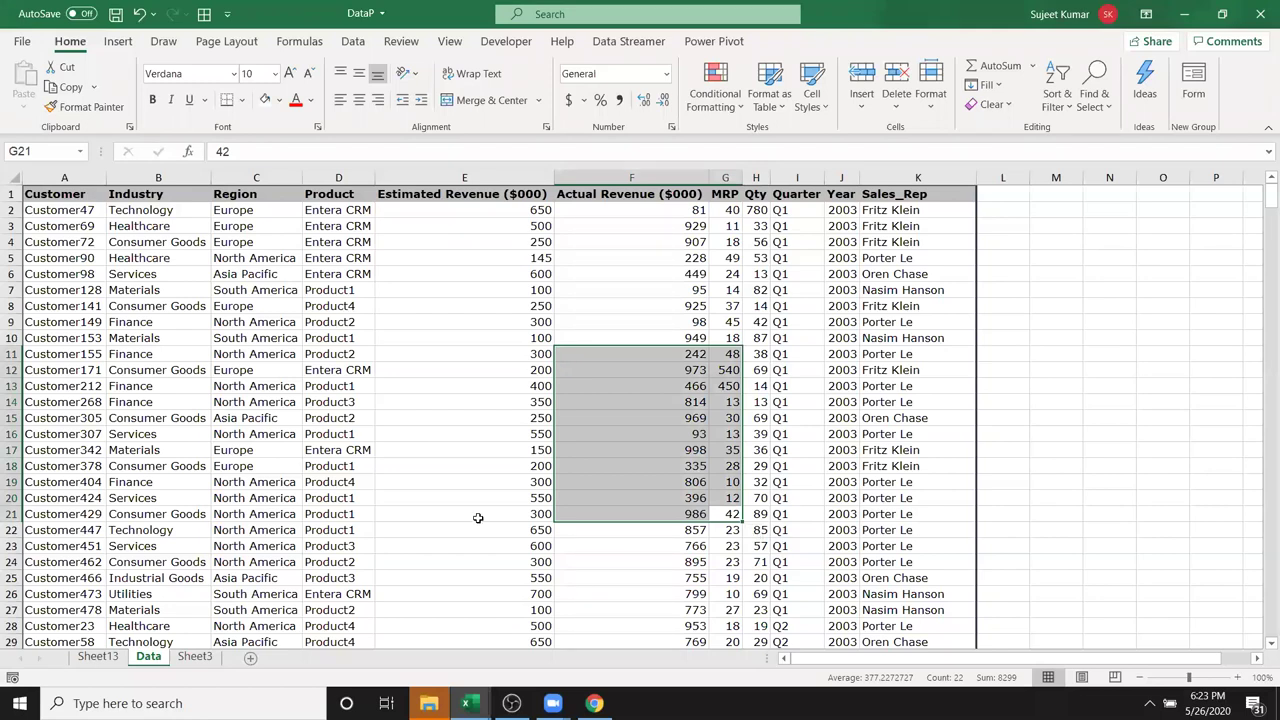
pyautogui.click(65, 528)
pyautogui.hotkey('ctrl', 'Down')
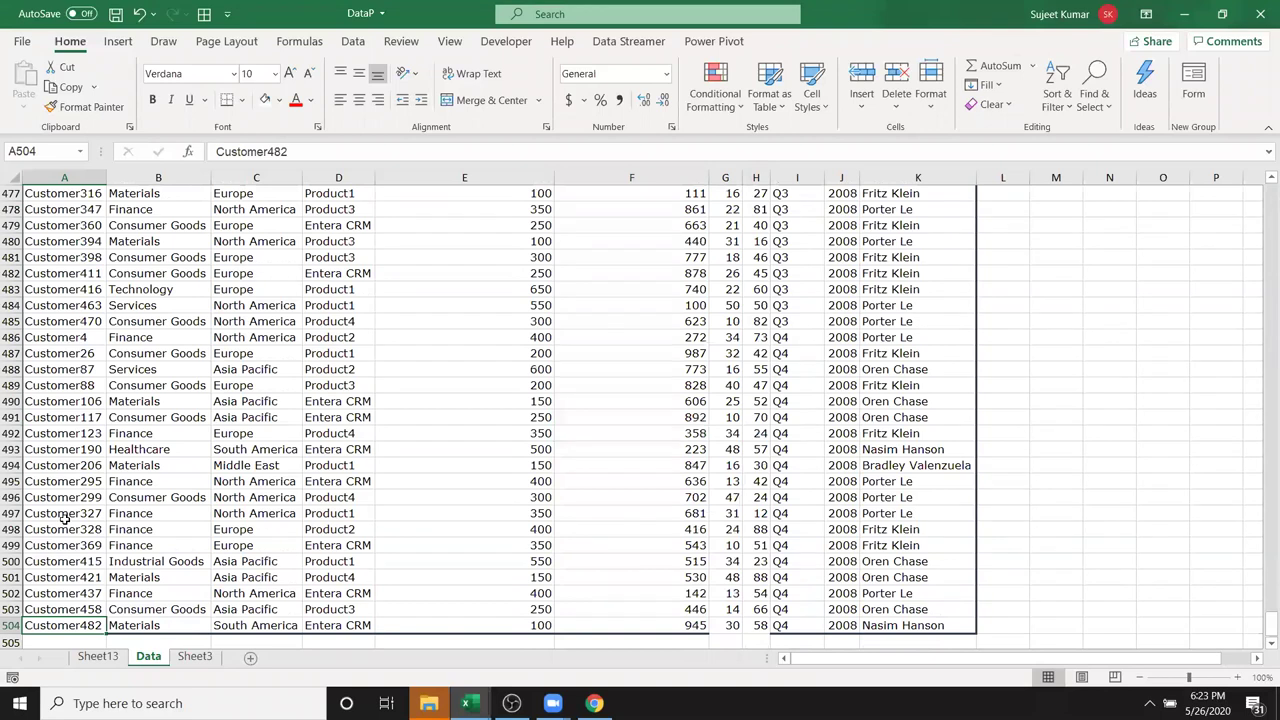
pyautogui.click(112, 658)
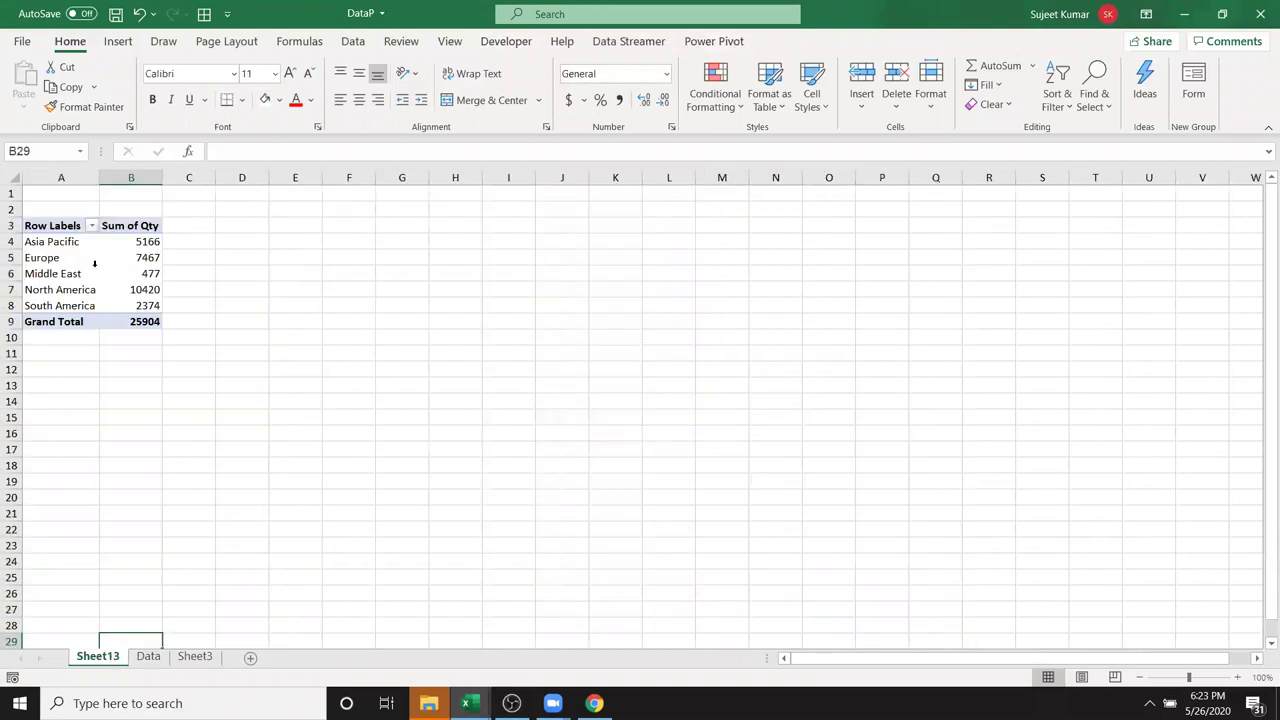
pyautogui.click(62, 289)
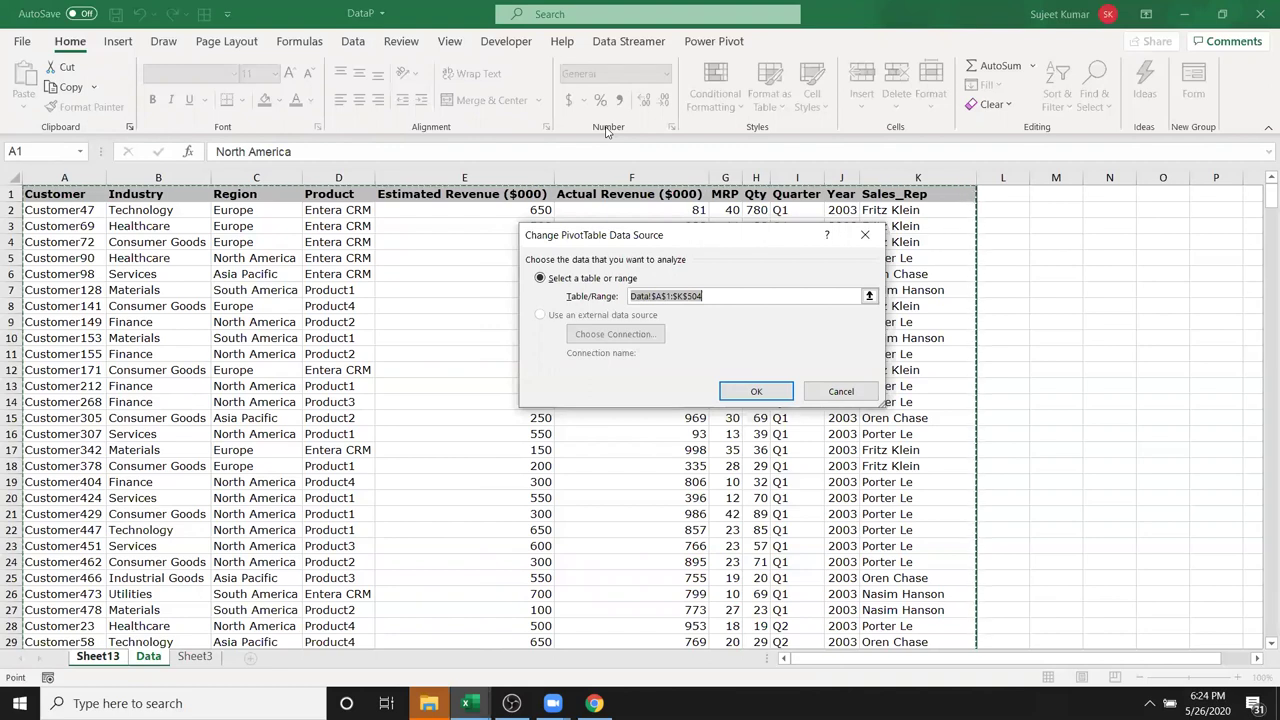
pyautogui.click(815, 392)
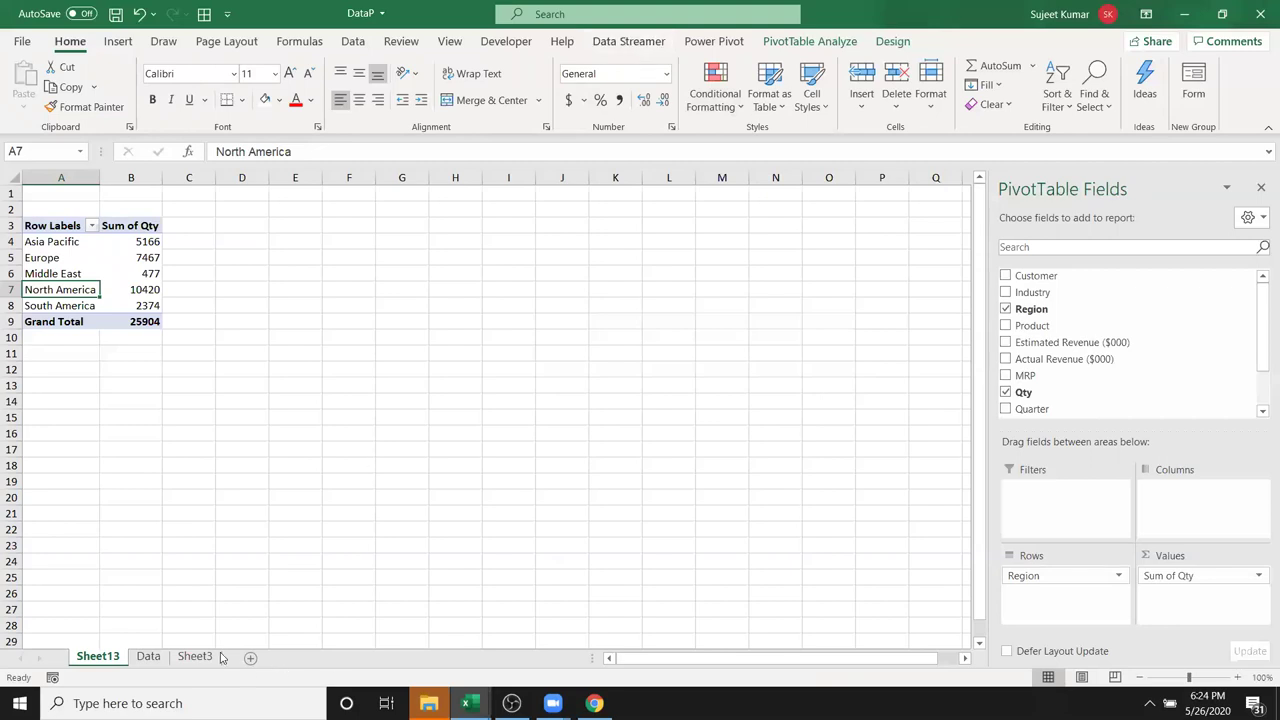
pyautogui.click(508, 273)
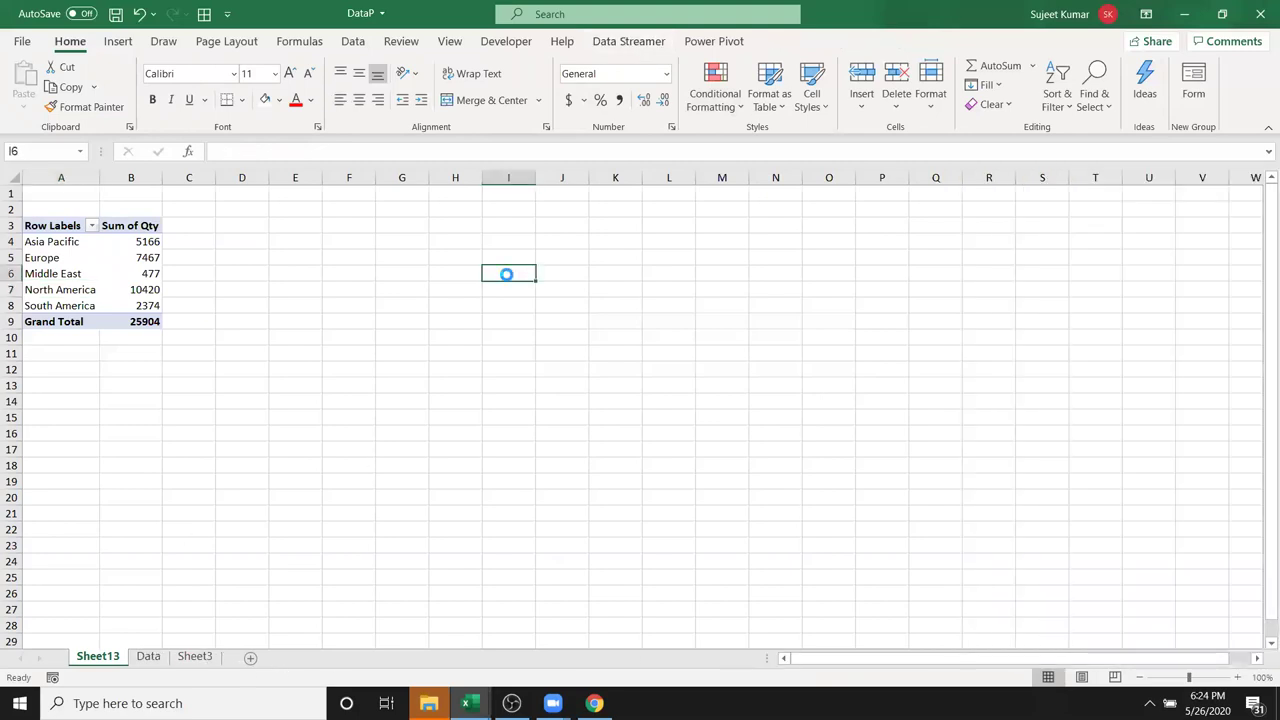
# - Save the workbook and select cell A1 on the empty Sheet3
pyautogui.hotkey('ctrl', 's')
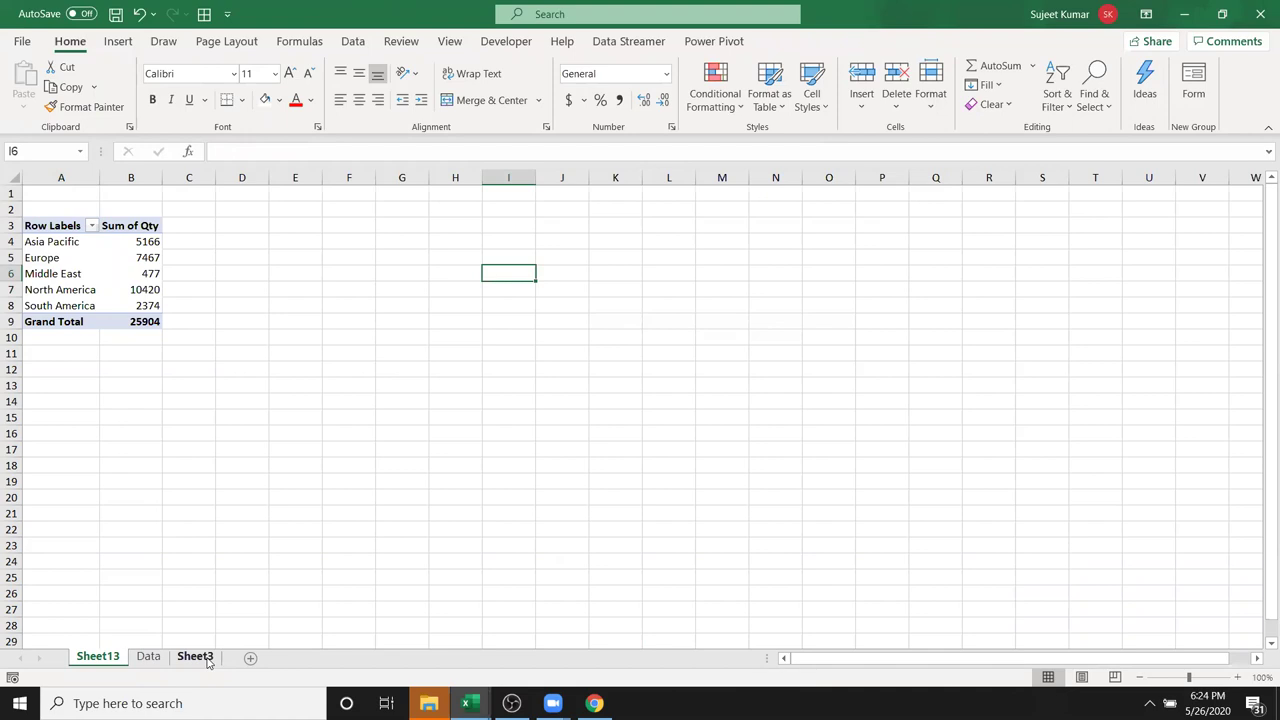
pyautogui.click(200, 657)
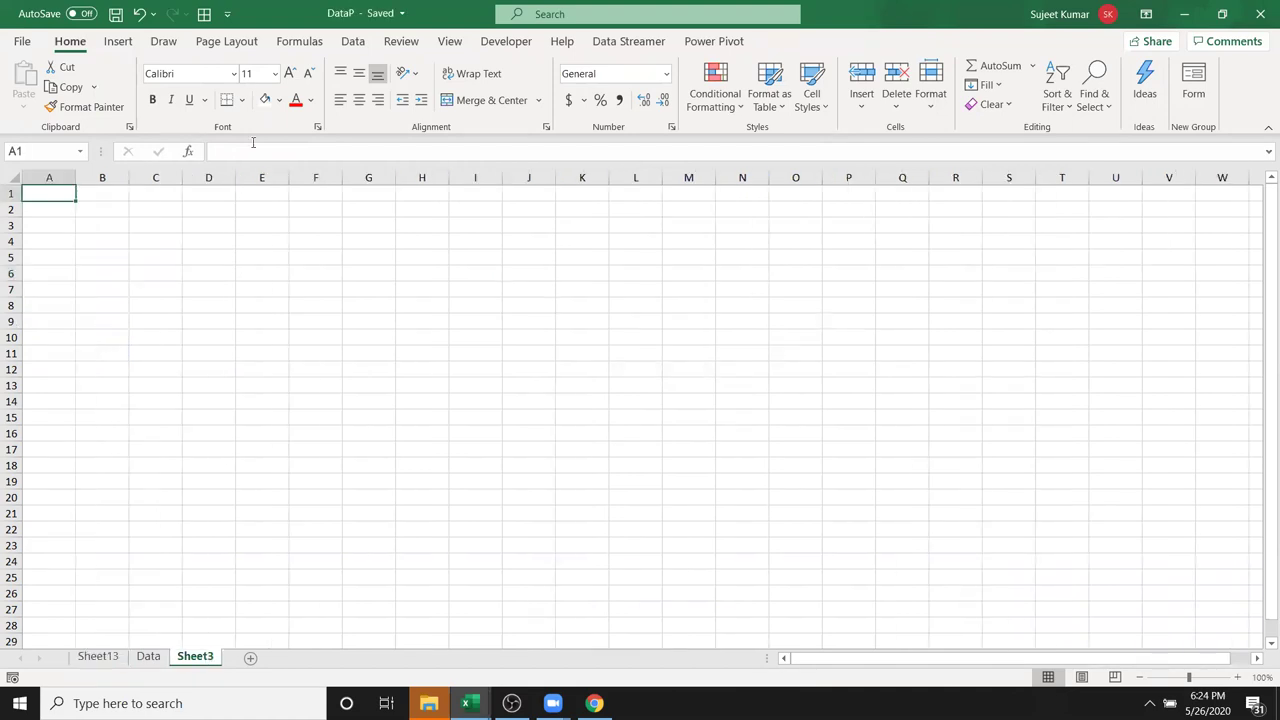
pyautogui.click(118, 42)
pyautogui.click(29, 82)
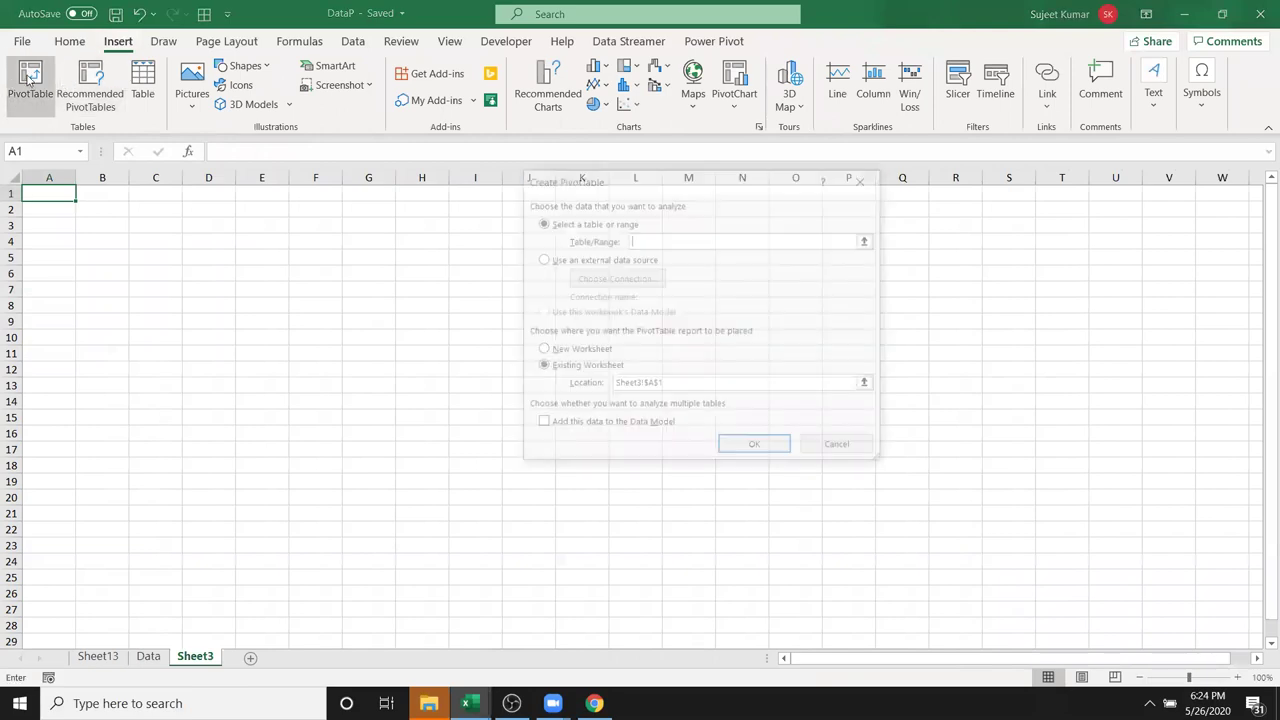
pyautogui.press('Escape')
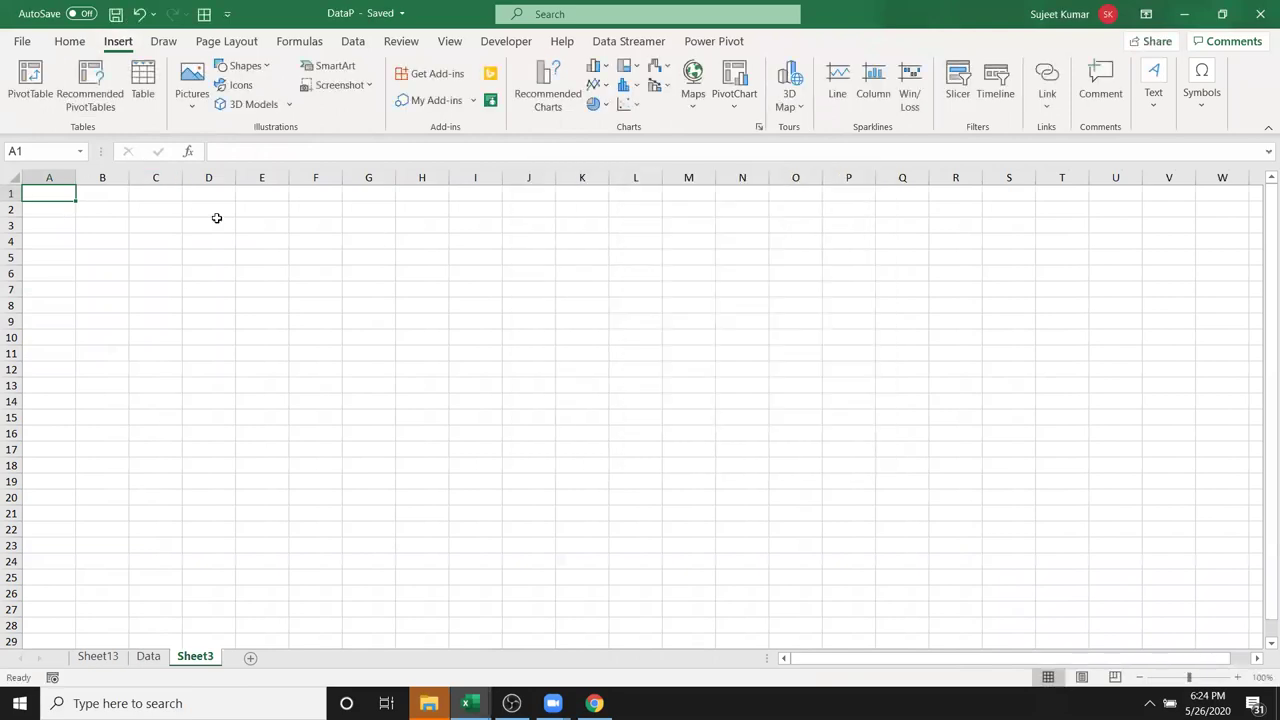
pyautogui.click(252, 308)
pyautogui.click(60, 194)
# - Start a PivotTable from an external data source and browse the Existing Connections list
pyautogui.click(29, 82)
pyautogui.click(547, 262)
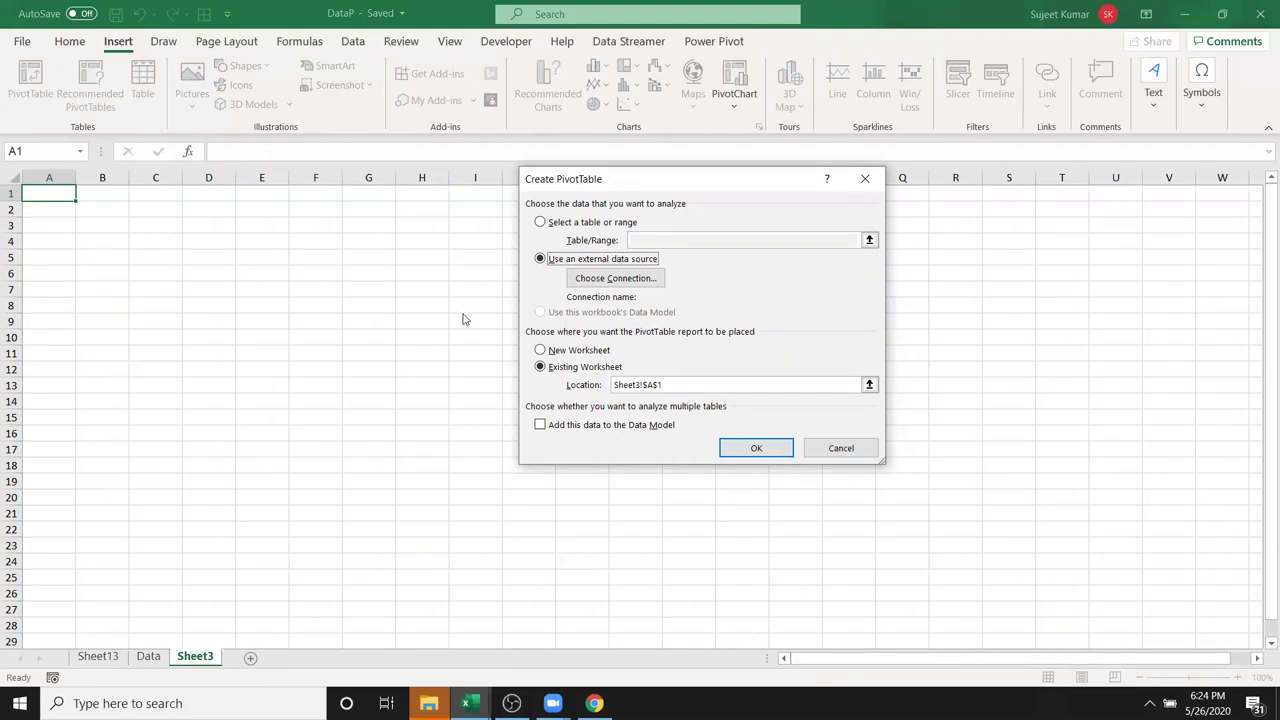
pyautogui.click(656, 281)
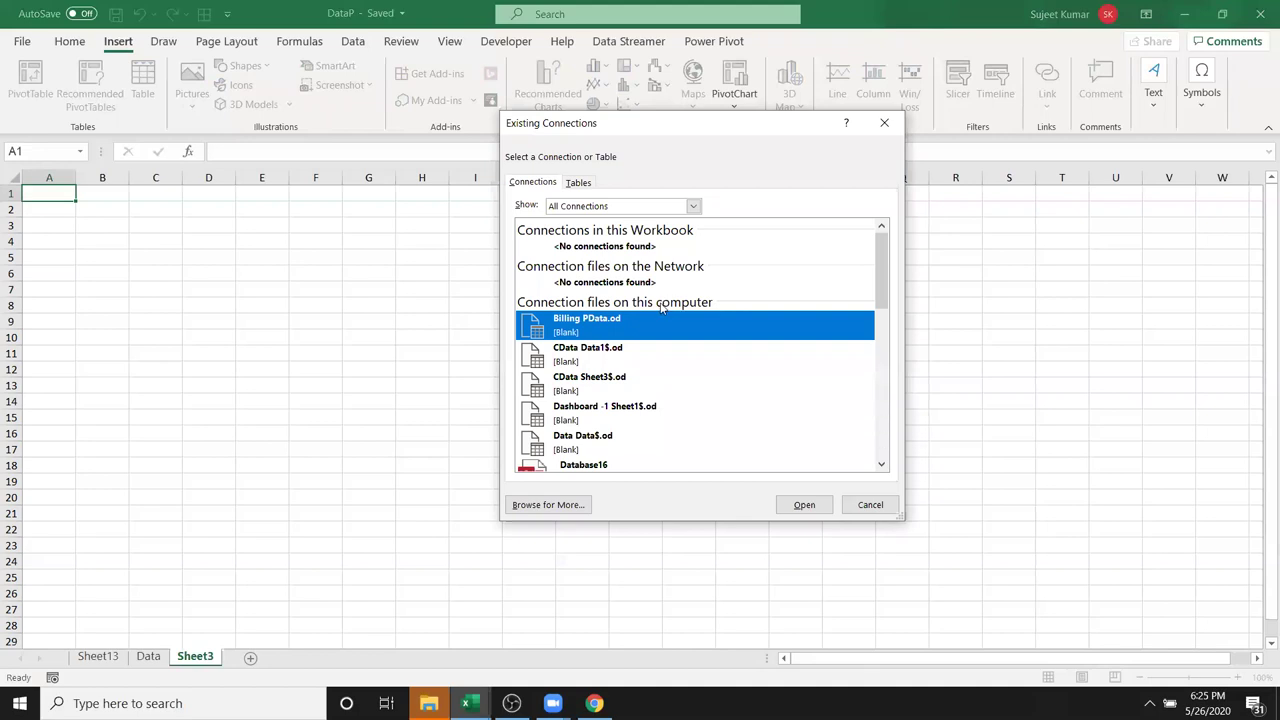
pyautogui.scroll(-3, 634, 357)
pyautogui.scroll(-2, 634, 357)
pyautogui.scroll(-2, 634, 357)
pyautogui.scroll(3, 631, 360)
pyautogui.scroll(3, 631, 360)
# - Connect to the Data$ table in Documents\DataP and create the PivotTable on Sheet3
pyautogui.click(540, 510)
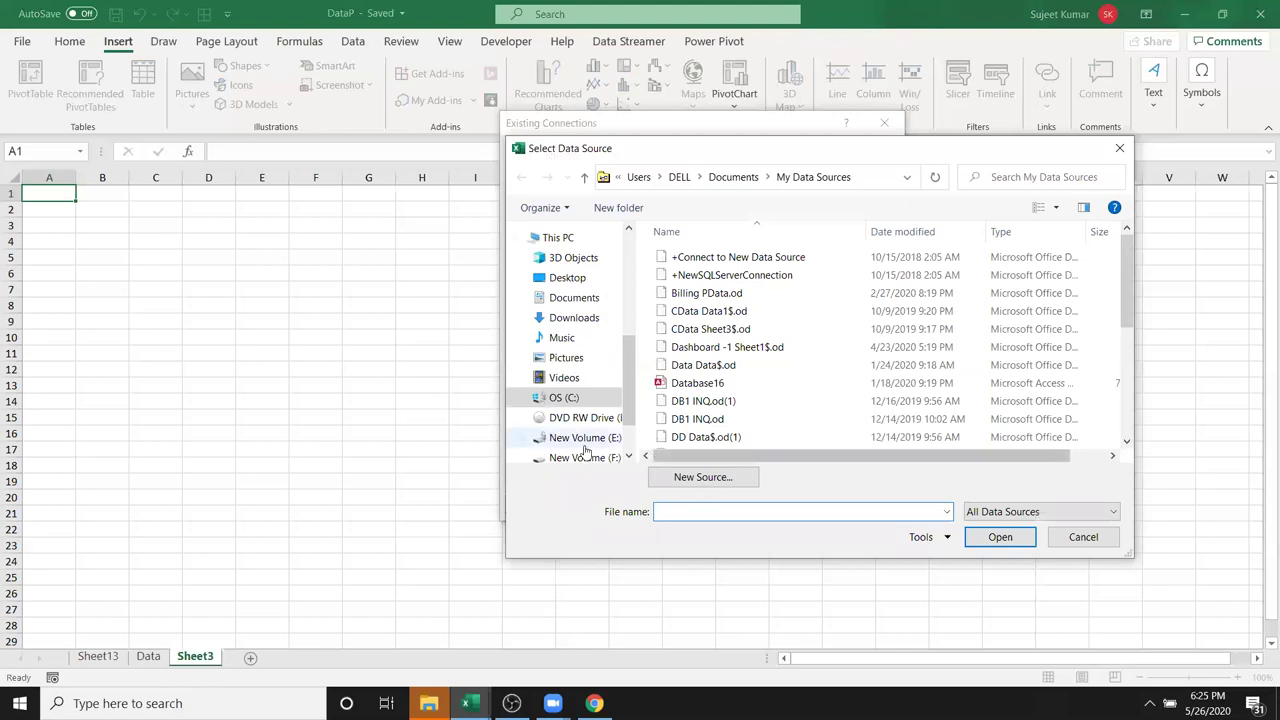
pyautogui.click(574, 298)
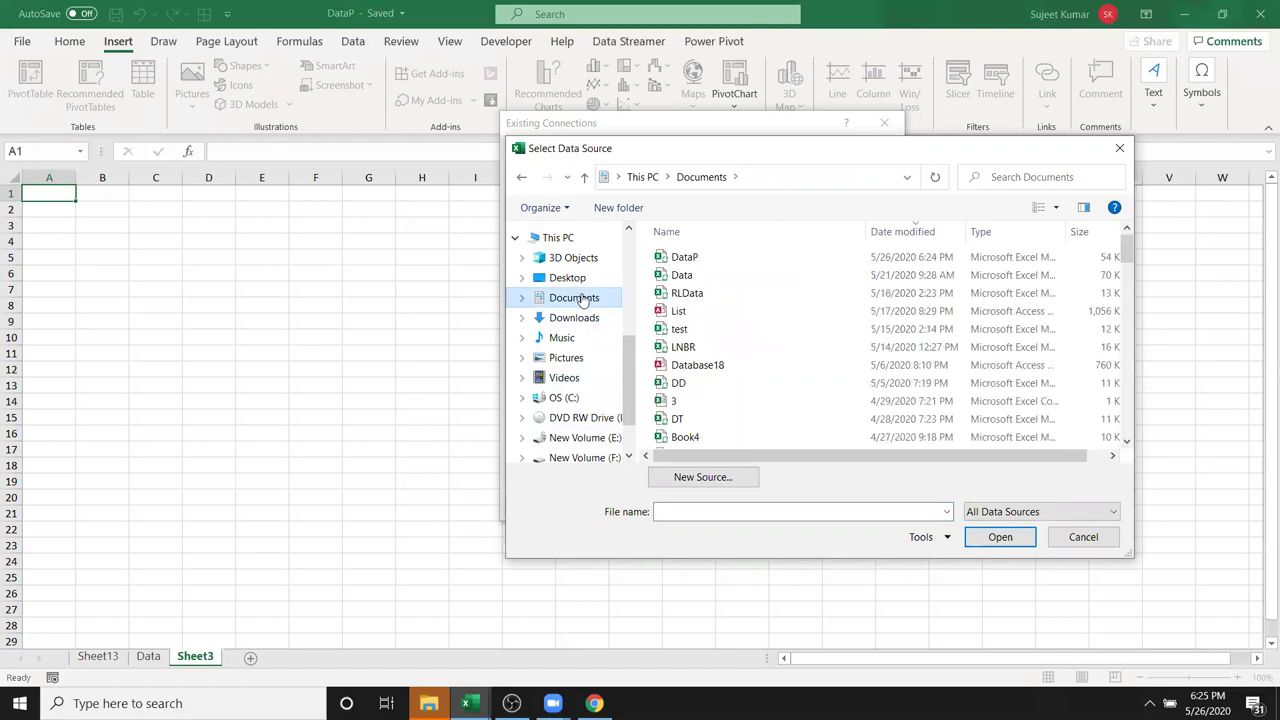
pyautogui.click(684, 257)
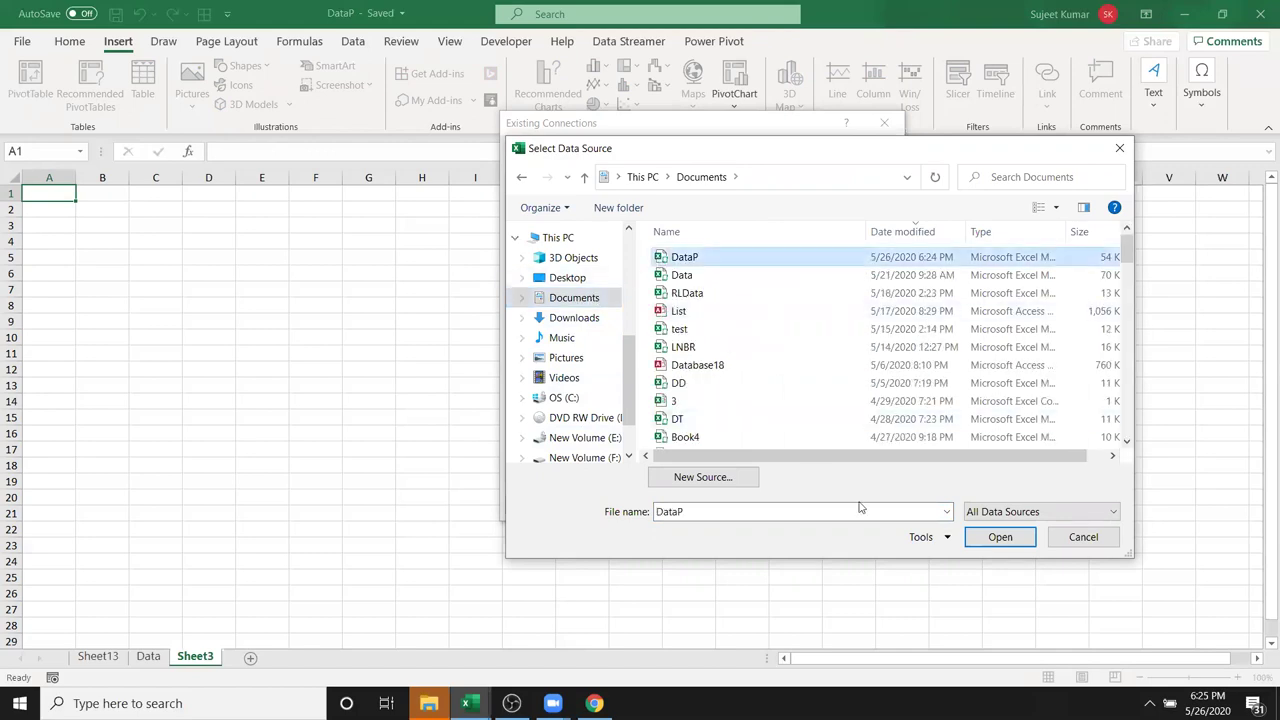
pyautogui.click(1000, 537)
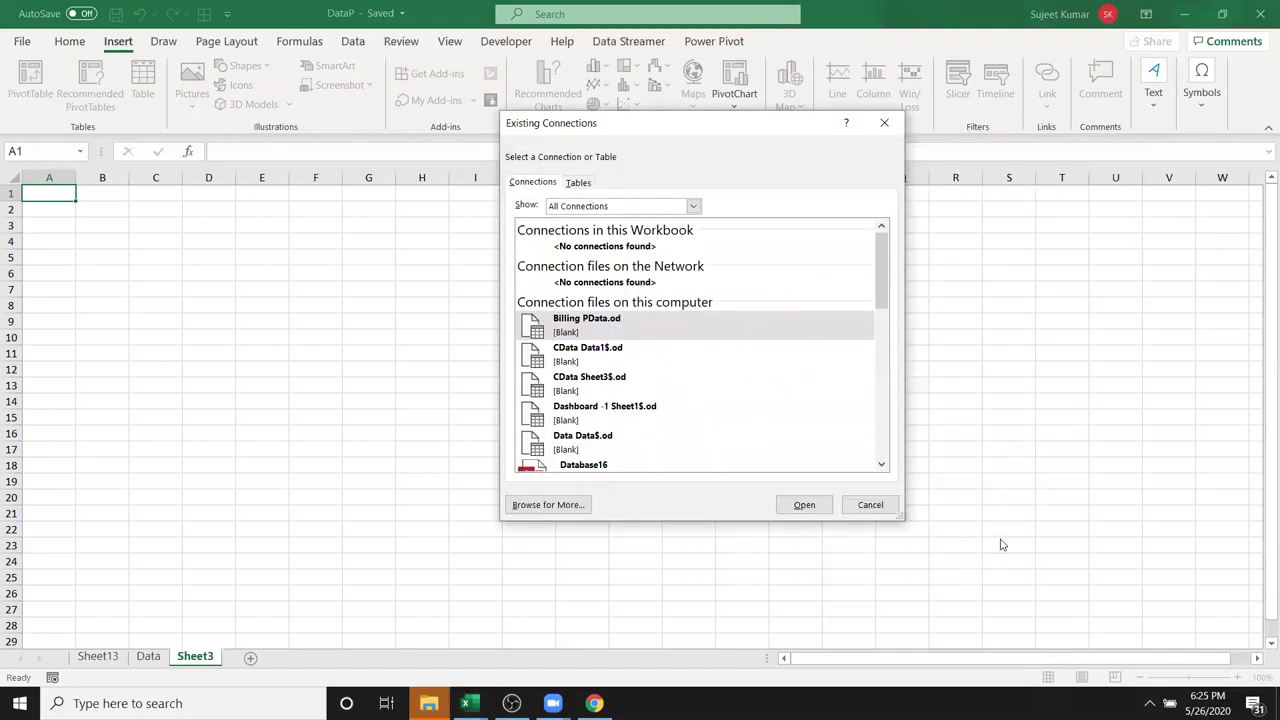
pyautogui.click(866, 503)
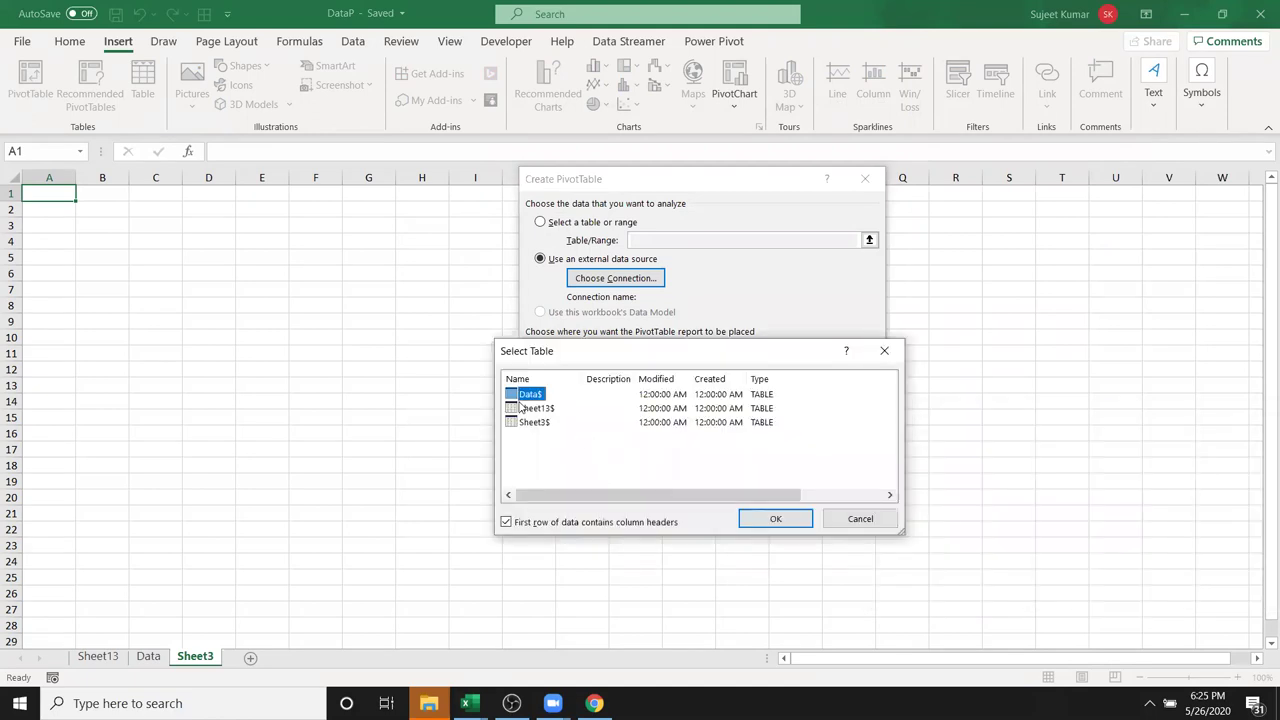
pyautogui.click(776, 518)
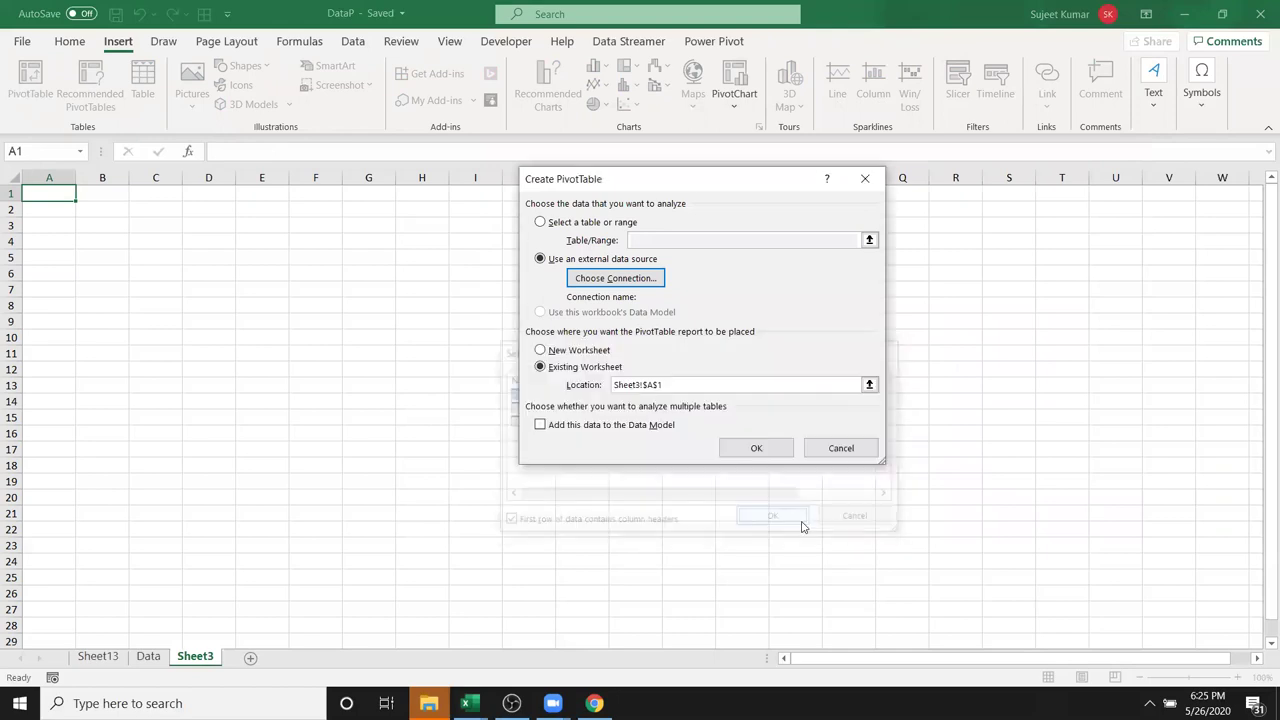
pyautogui.click(760, 450)
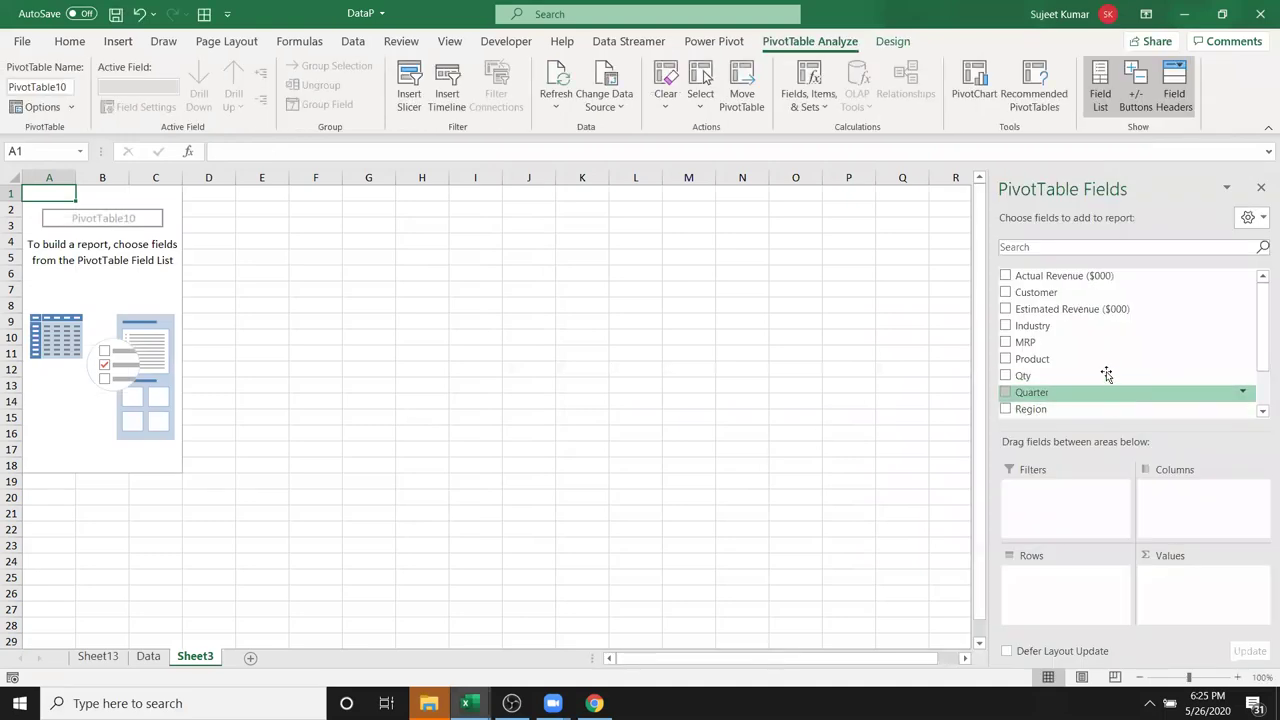
# - Sum Qty by Product in the pivot, then select a cell on the Data sheet
pyautogui.moveTo(1100, 359)
pyautogui.mouseDown()
pyautogui.moveTo(1119, 537)
pyautogui.moveTo(1057, 594)
pyautogui.mouseUp()
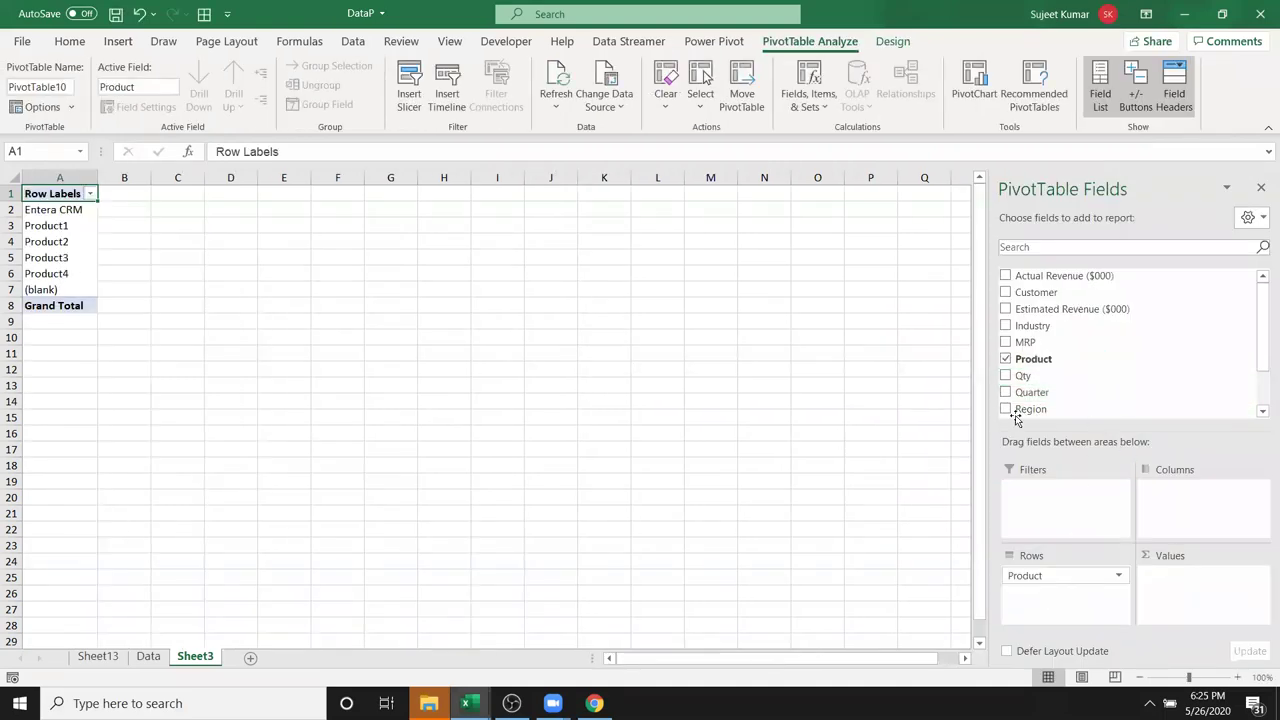
pyautogui.moveTo(1022, 375)
pyautogui.mouseDown()
pyautogui.moveTo(1167, 573)
pyautogui.moveTo(1160, 585)
pyautogui.mouseUp()
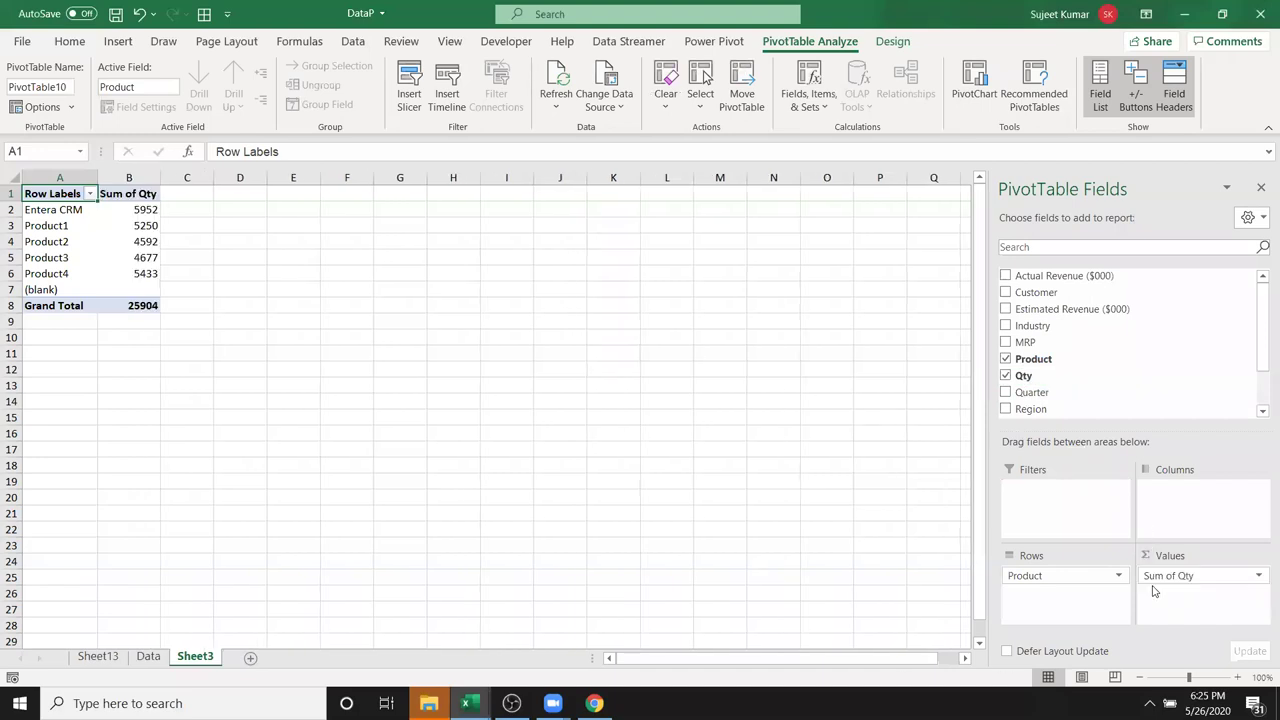
pyautogui.click(148, 656)
pyautogui.click(59, 550)
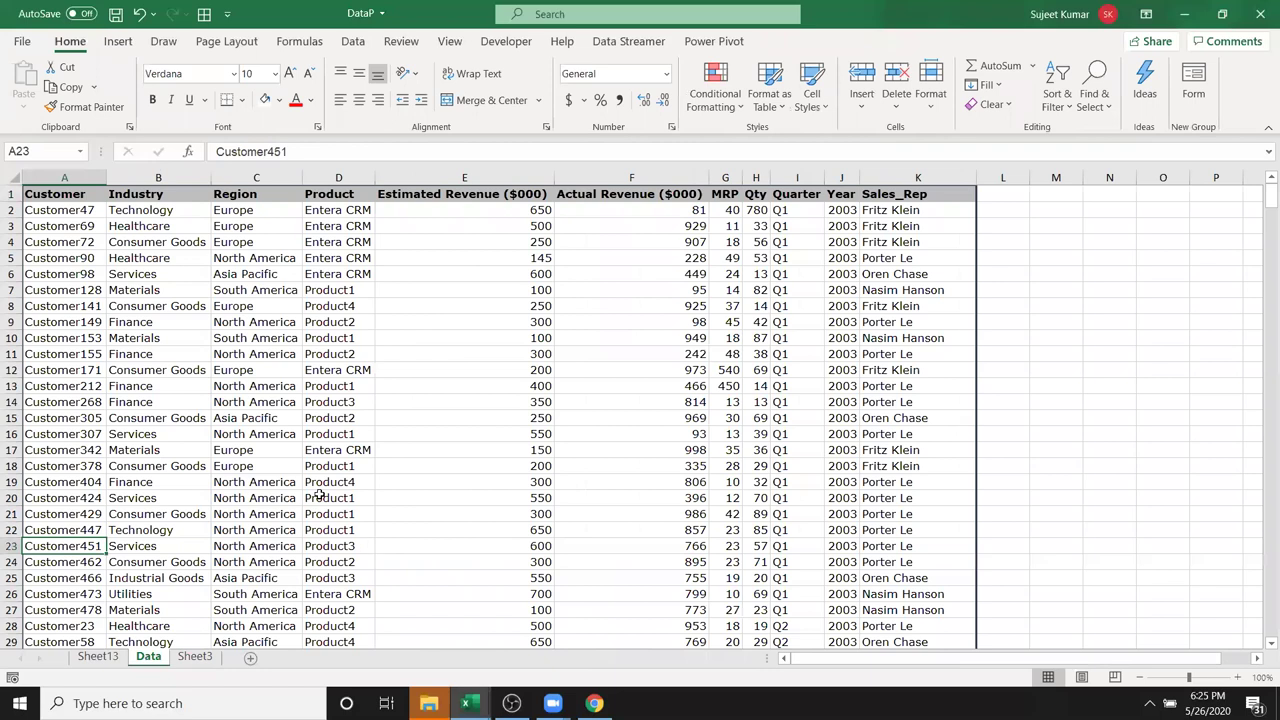
# - In empty row 505, copy row 504's Customer, Industry and Region, and enter SAP as Product
pyautogui.click(333, 416)
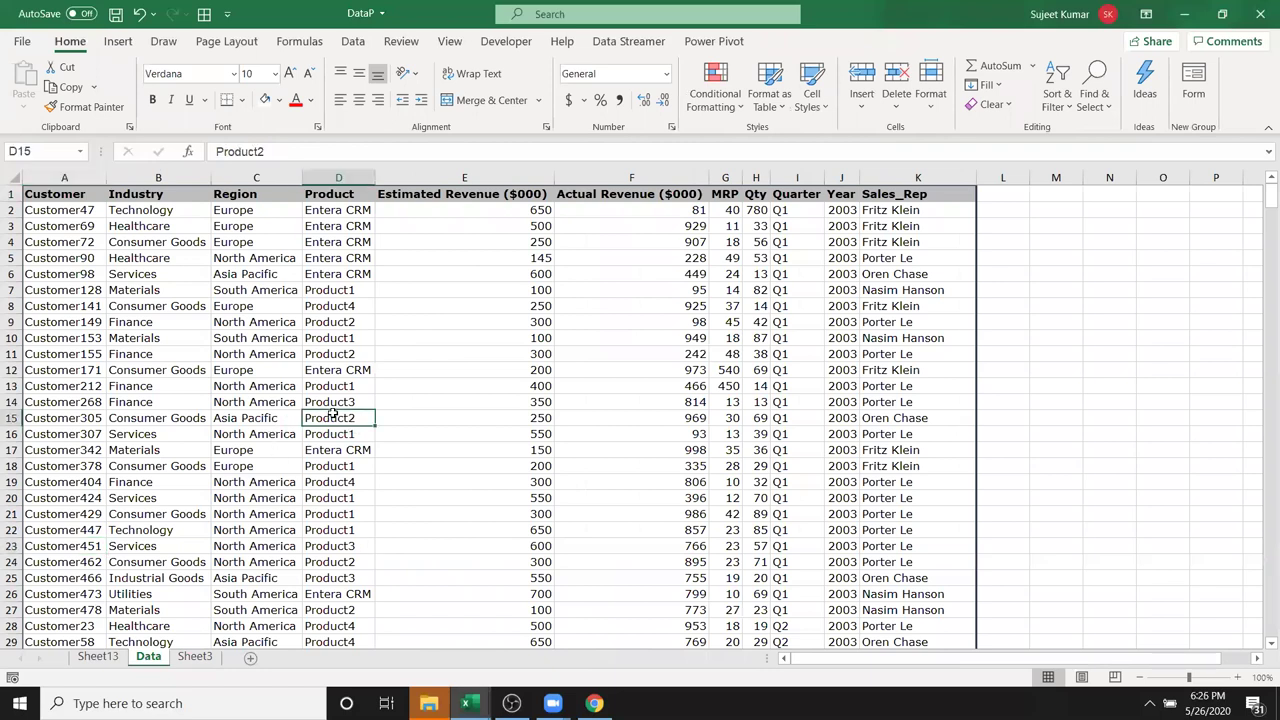
pyautogui.hotkey('ctrl', 'Down')
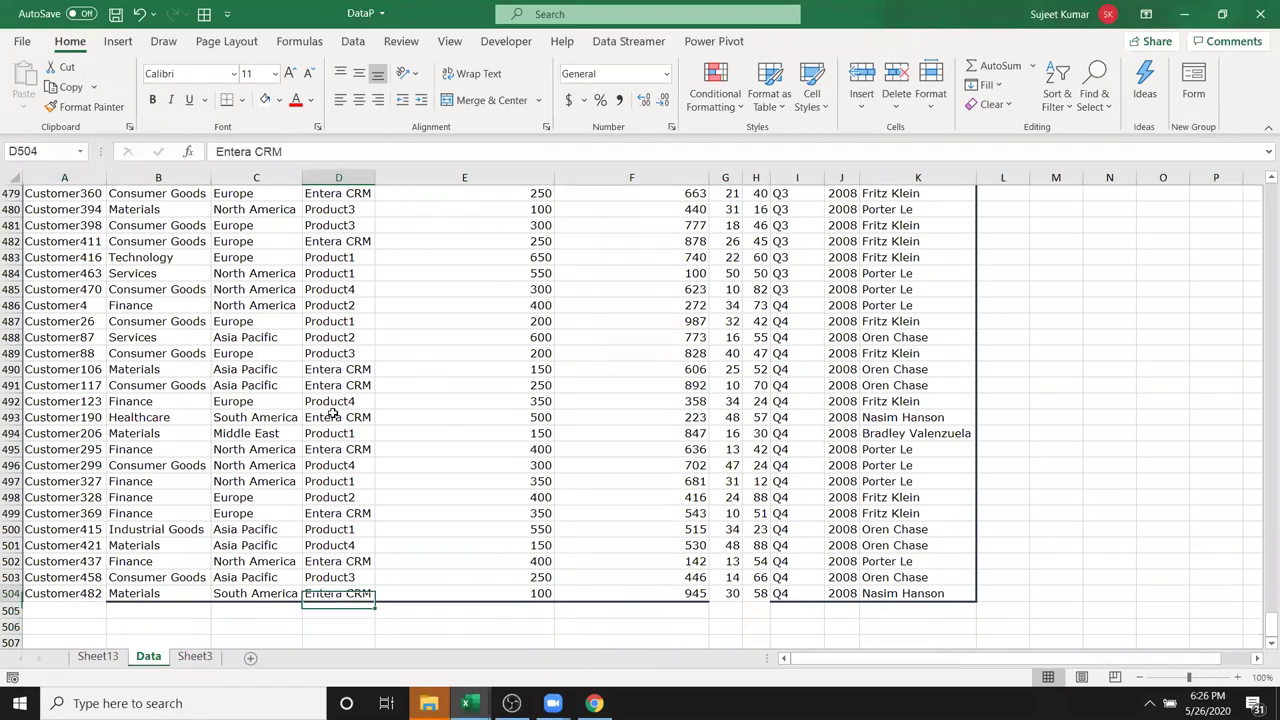
pyautogui.press('Down')
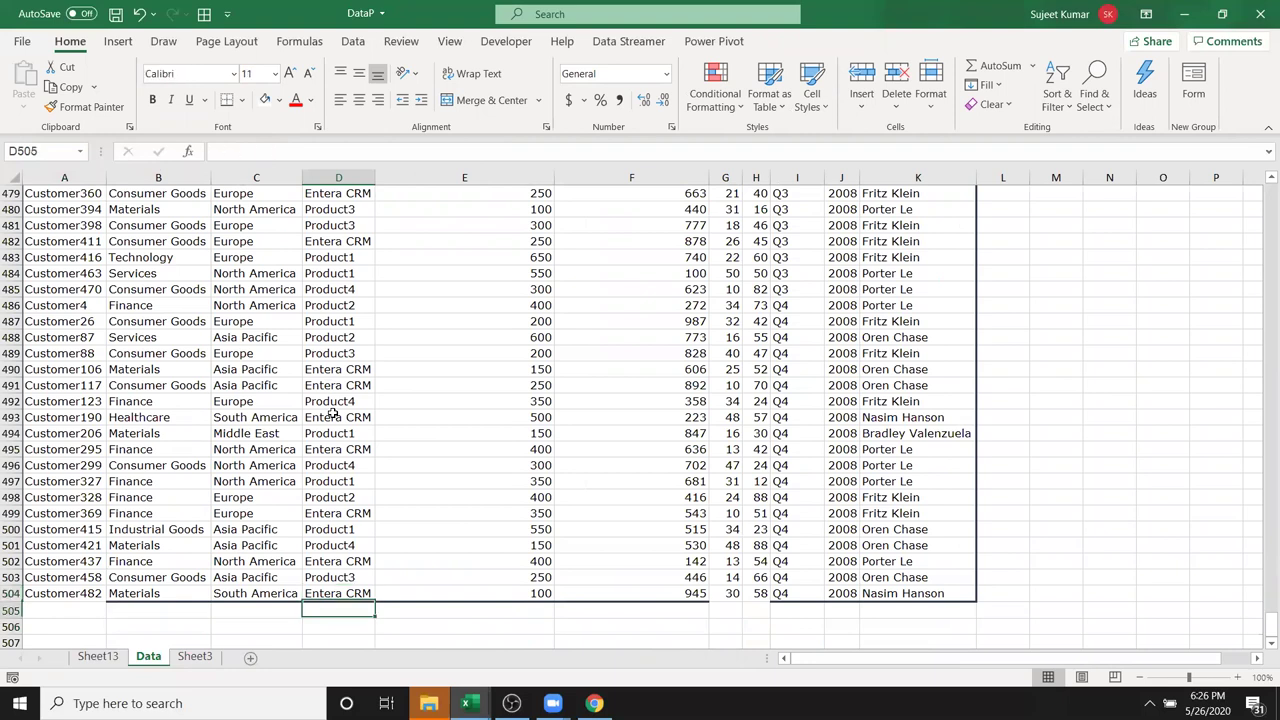
pyautogui.press('Left')
pyautogui.hotkey('ctrl', 'Left')
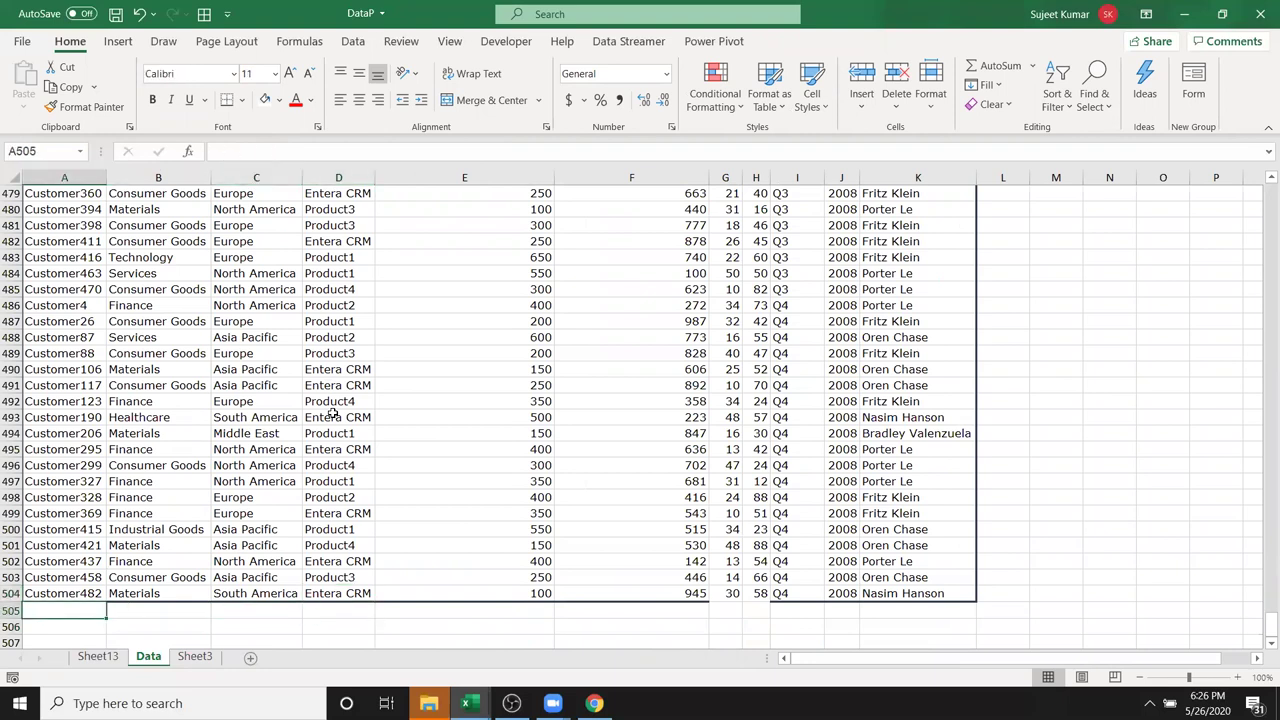
pyautogui.hotkey('ctrl', 'd')
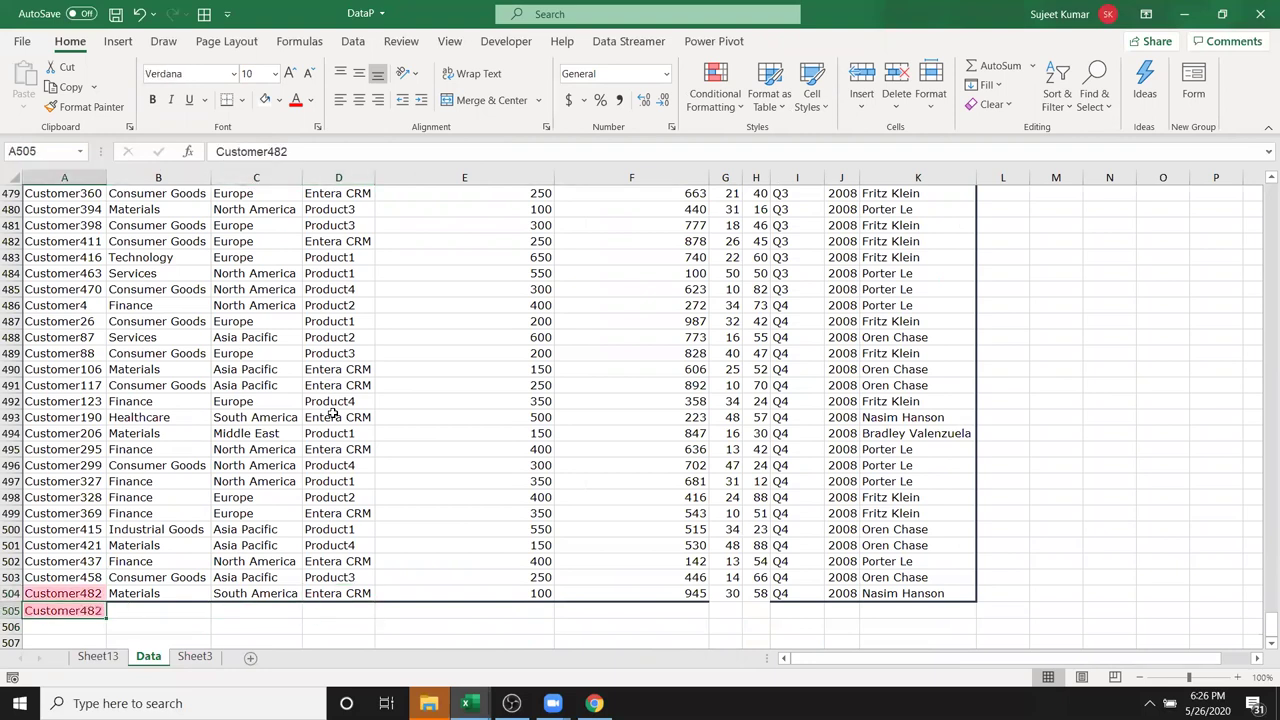
pyautogui.press('Right')
pyautogui.hotkey('ctrl', 'd')
pyautogui.press('Right')
pyautogui.hotkey('ctrl', 'd')
pyautogui.press('Right')
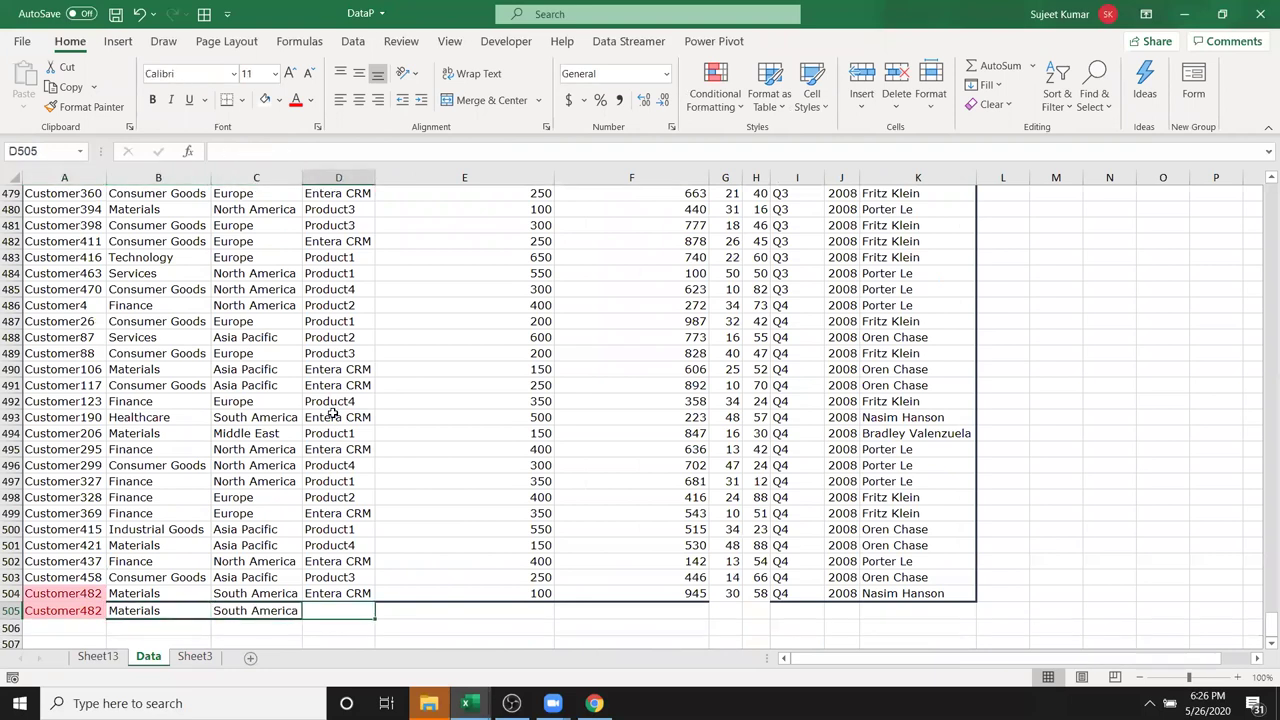
pyautogui.write('SAP')
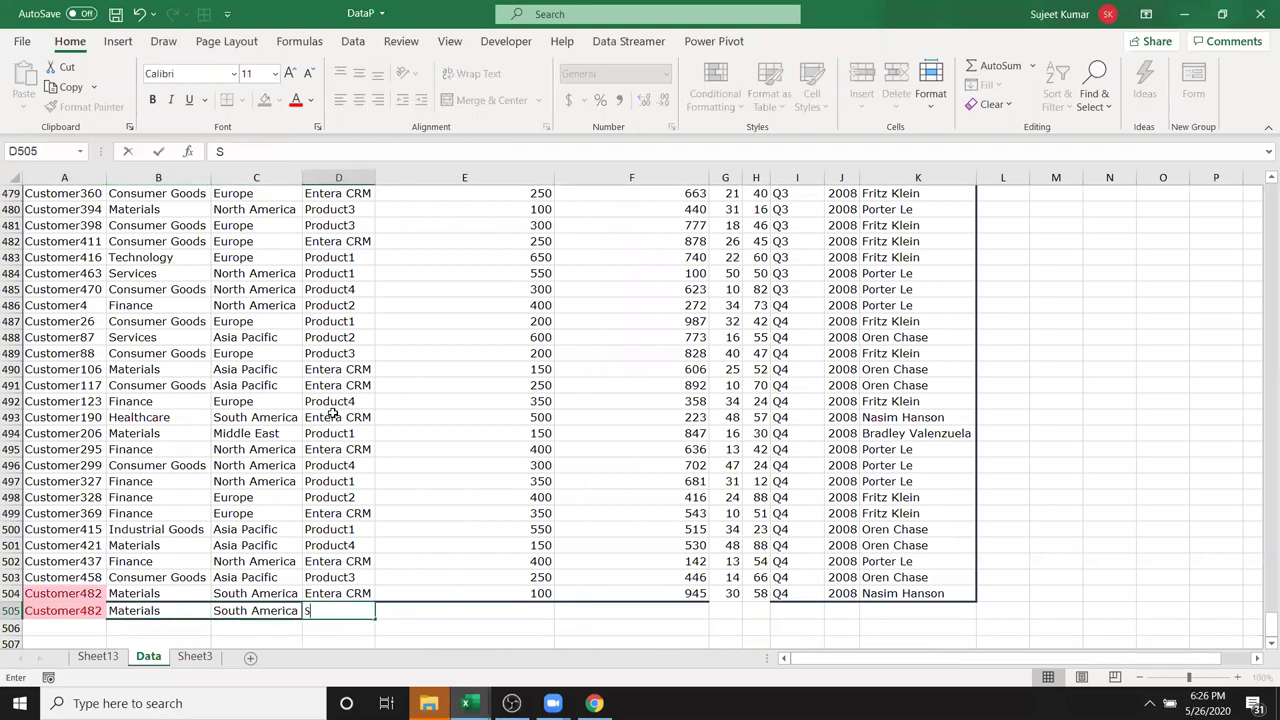
pyautogui.press('Tab')
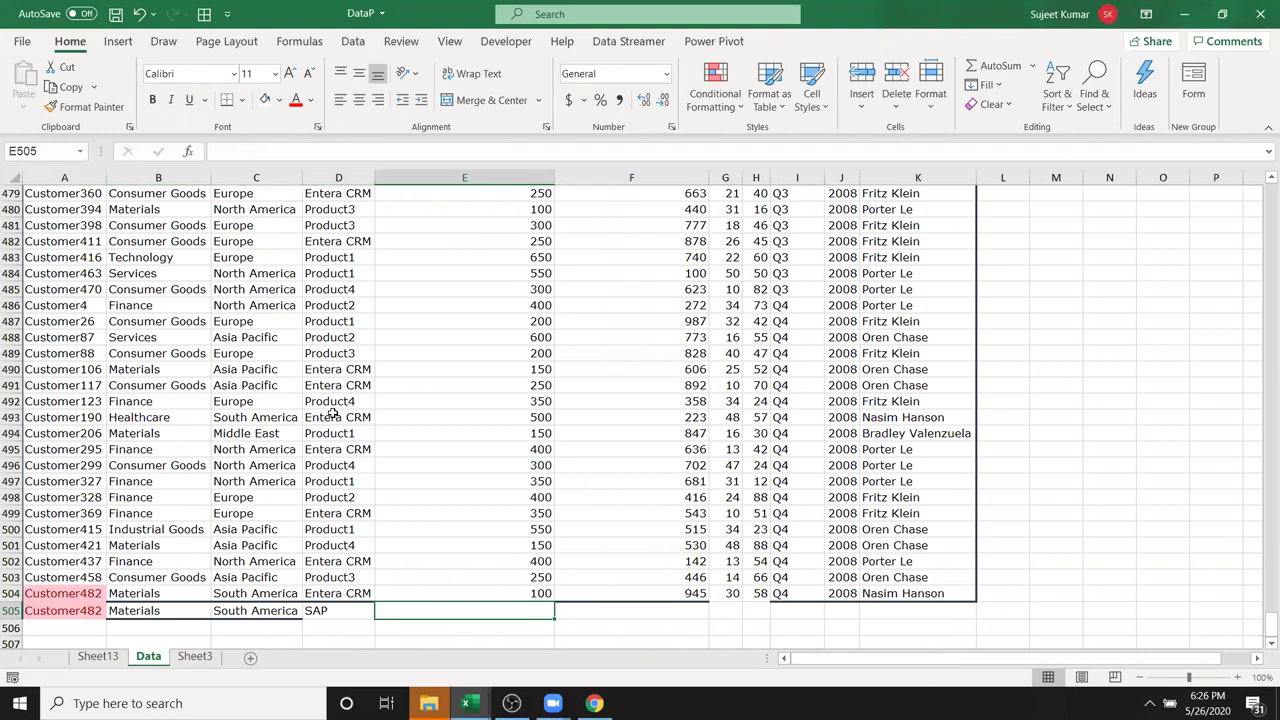
# - Fill the rest of row 505 from row 504: 100, 945, 30, Qty 58, Q4, 2008, sales rep
pyautogui.hotkey('ctrl', 'd')
pyautogui.press('Right')
pyautogui.hotkey('ctrl', 'd')
pyautogui.press('Right')
pyautogui.hotkey('ctrl', 'd')
pyautogui.press('Right')
pyautogui.hotkey('ctrl', 'd')
pyautogui.press('Right')
pyautogui.hotkey('ctrl', 'd')
pyautogui.press('Right')
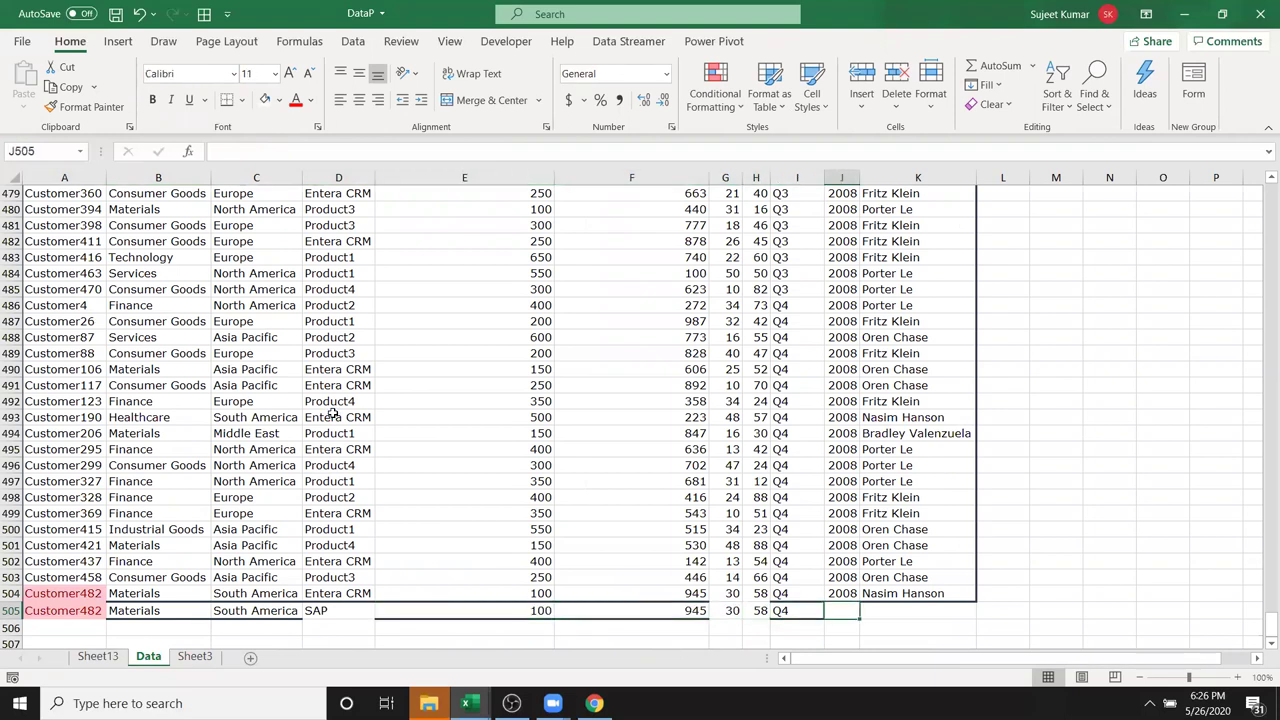
pyautogui.hotkey('ctrl', 'd')
pyautogui.press('Right')
pyautogui.hotkey('ctrl', 'd')
pyautogui.press('Left')
pyautogui.press('Left')
pyautogui.press('Left')
pyautogui.press('Left')
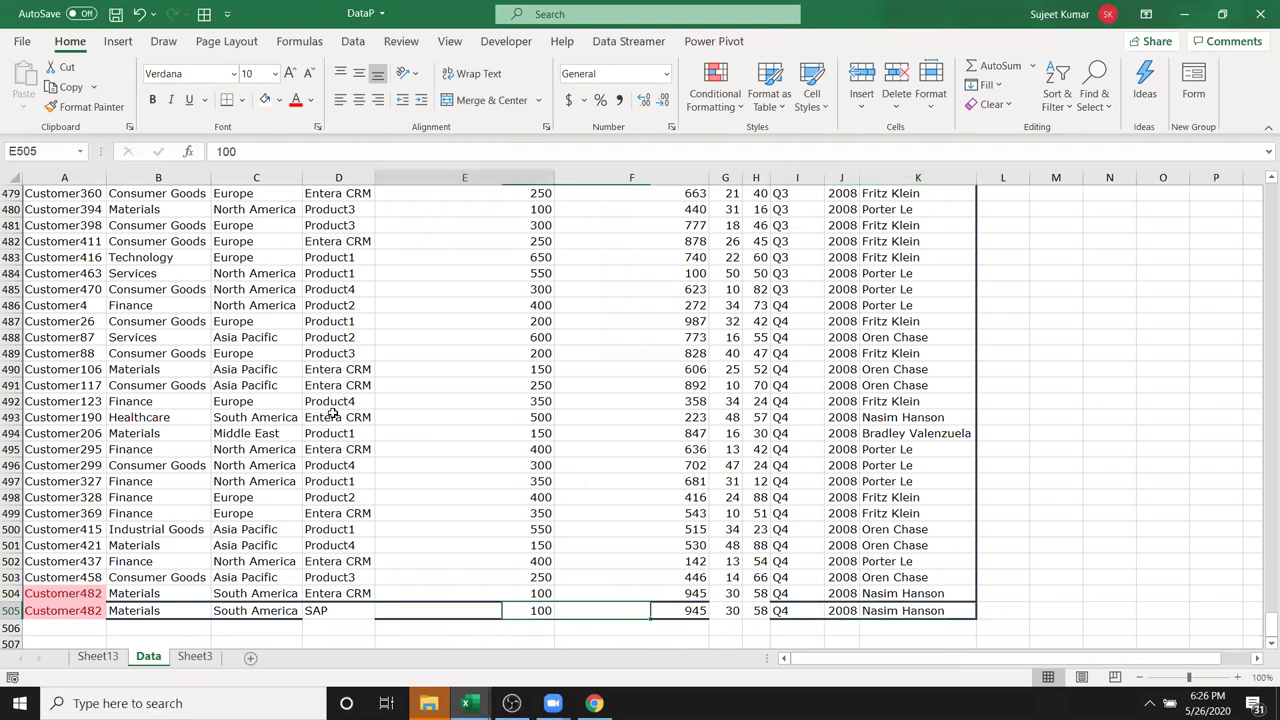
pyautogui.press('Left')
pyautogui.press('Left')
pyautogui.press('Left')
# - Refresh the Sheet3 product pivot so SAP shows 58 and the total is 25962, then return to Data
pyautogui.click(112, 665)
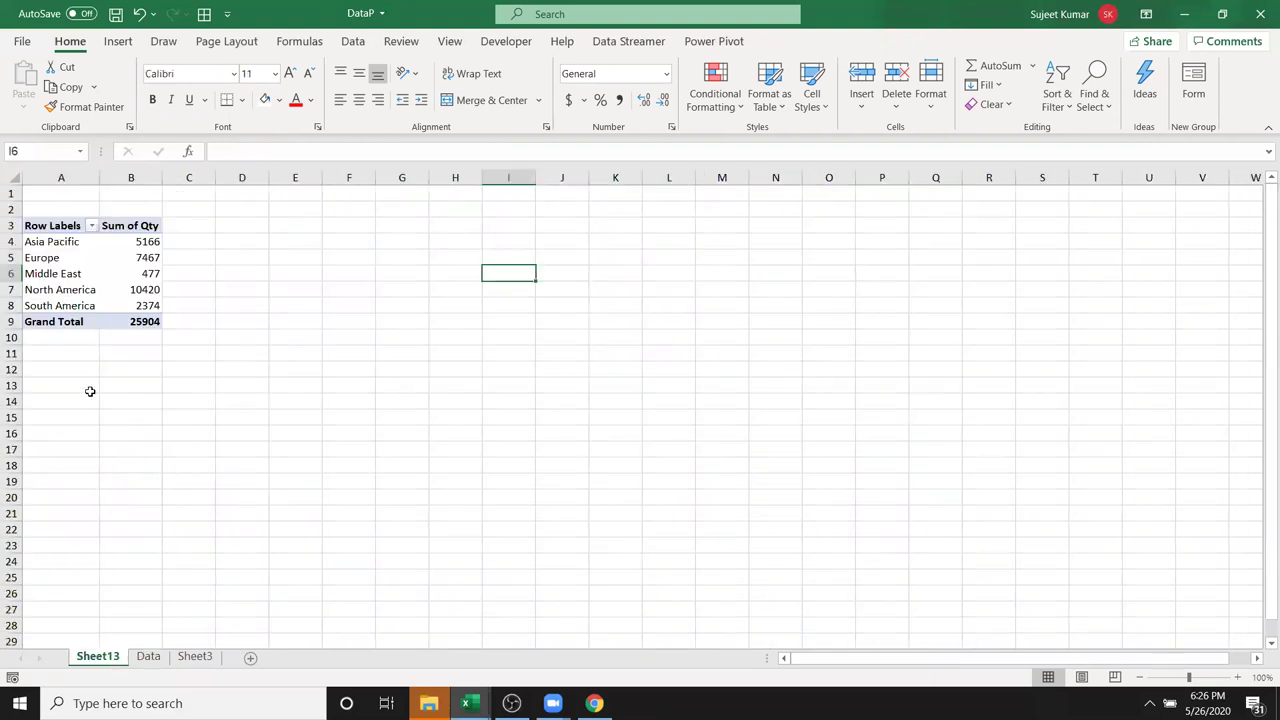
pyautogui.rightClick(138, 276)
pyautogui.press('Escape')
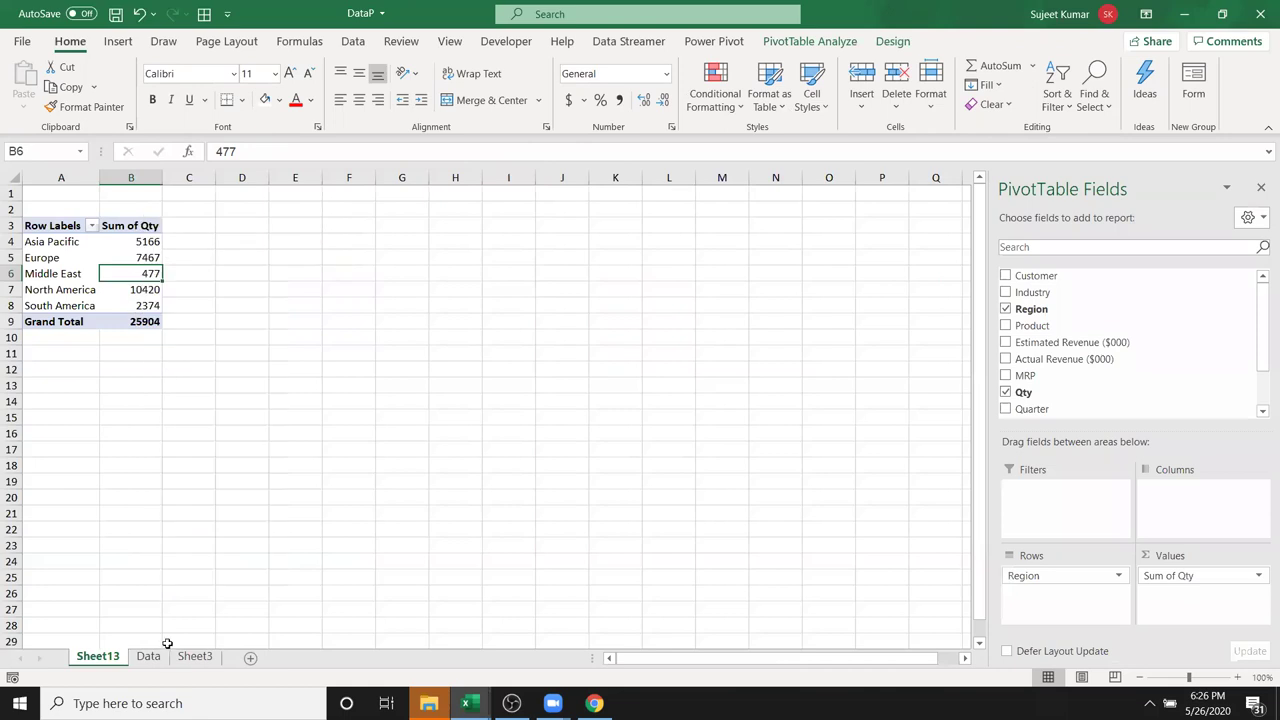
pyautogui.click(195, 656)
pyautogui.rightClick(114, 245)
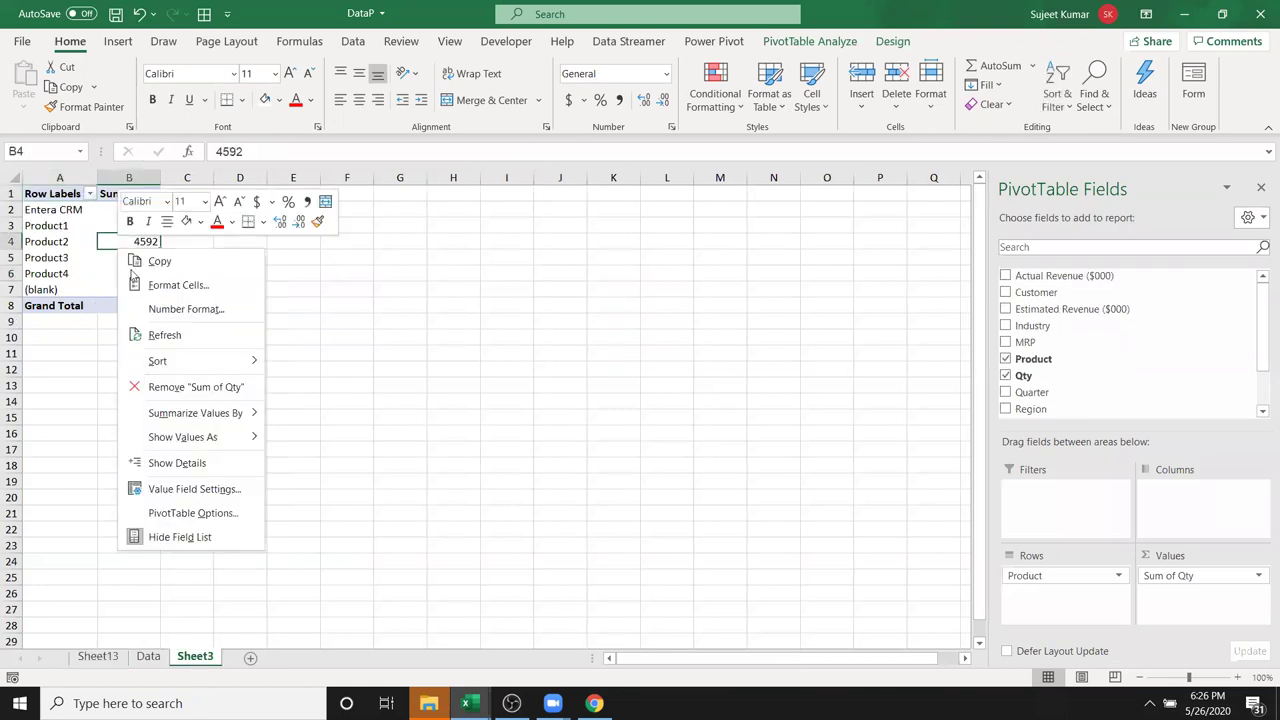
pyautogui.click(180, 344)
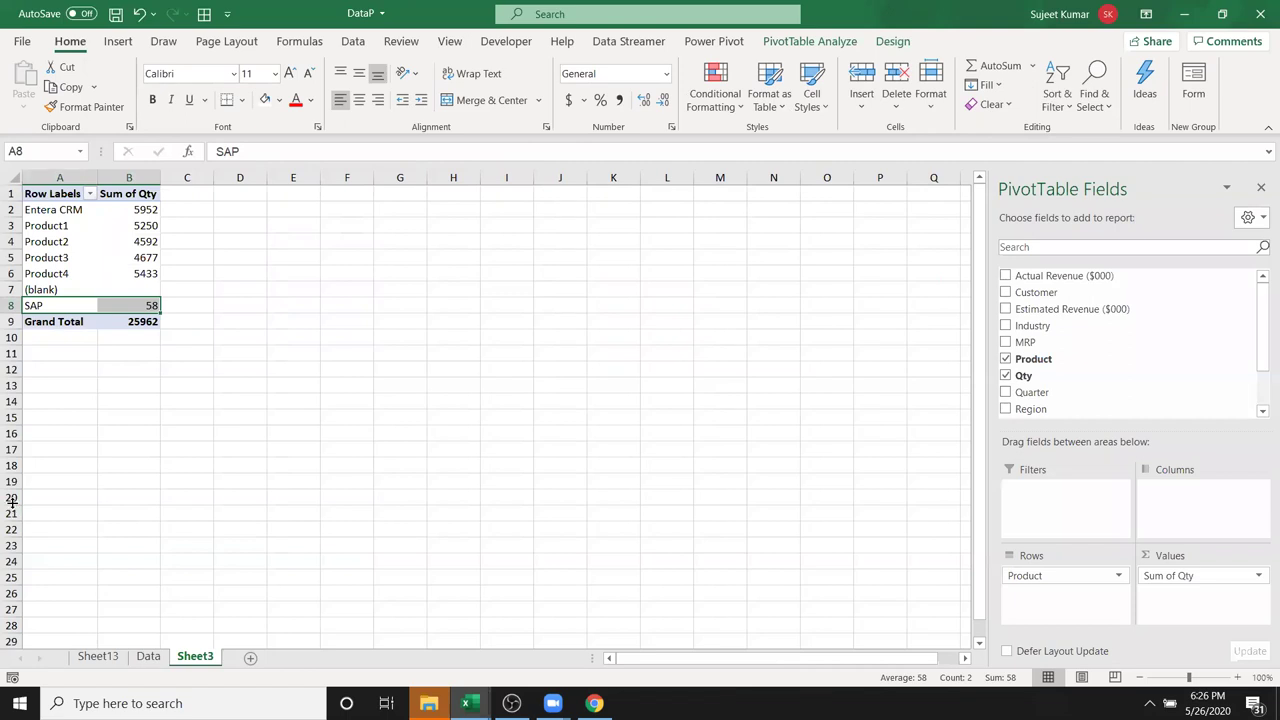
pyautogui.click(148, 656)
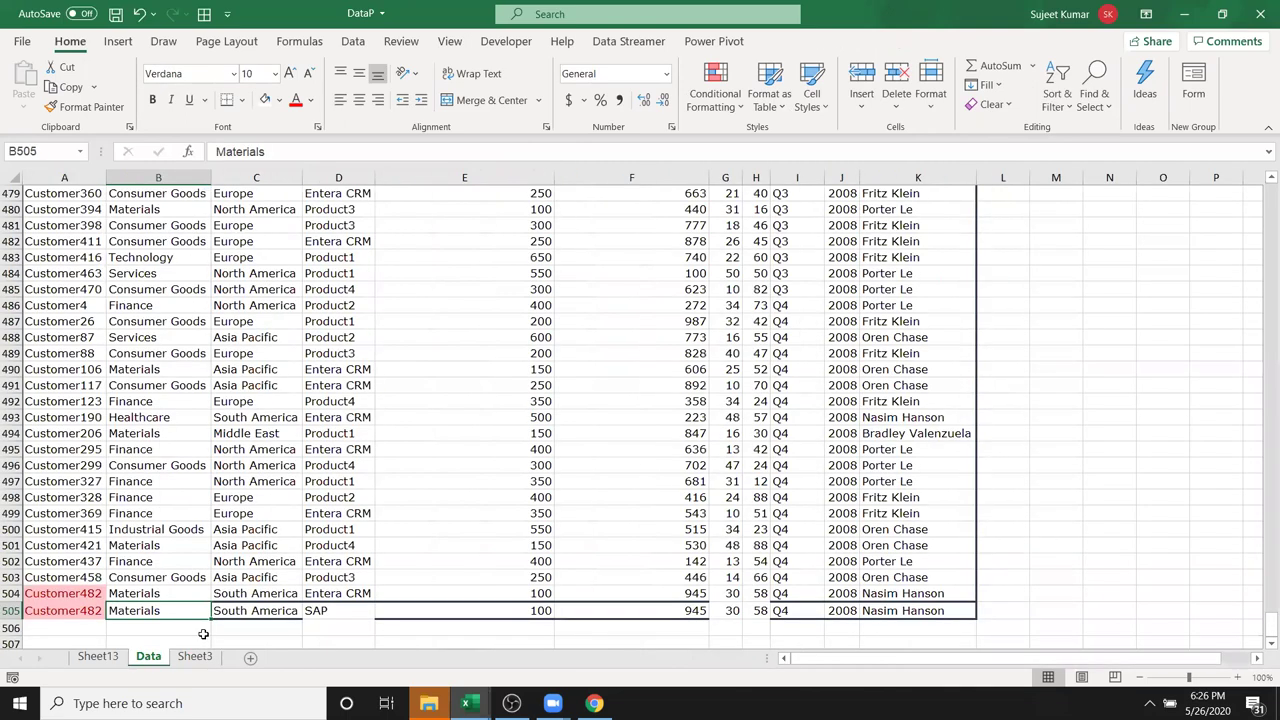
pyautogui.scroll(-1, 203, 634)
pyautogui.scroll(2, 203, 634)
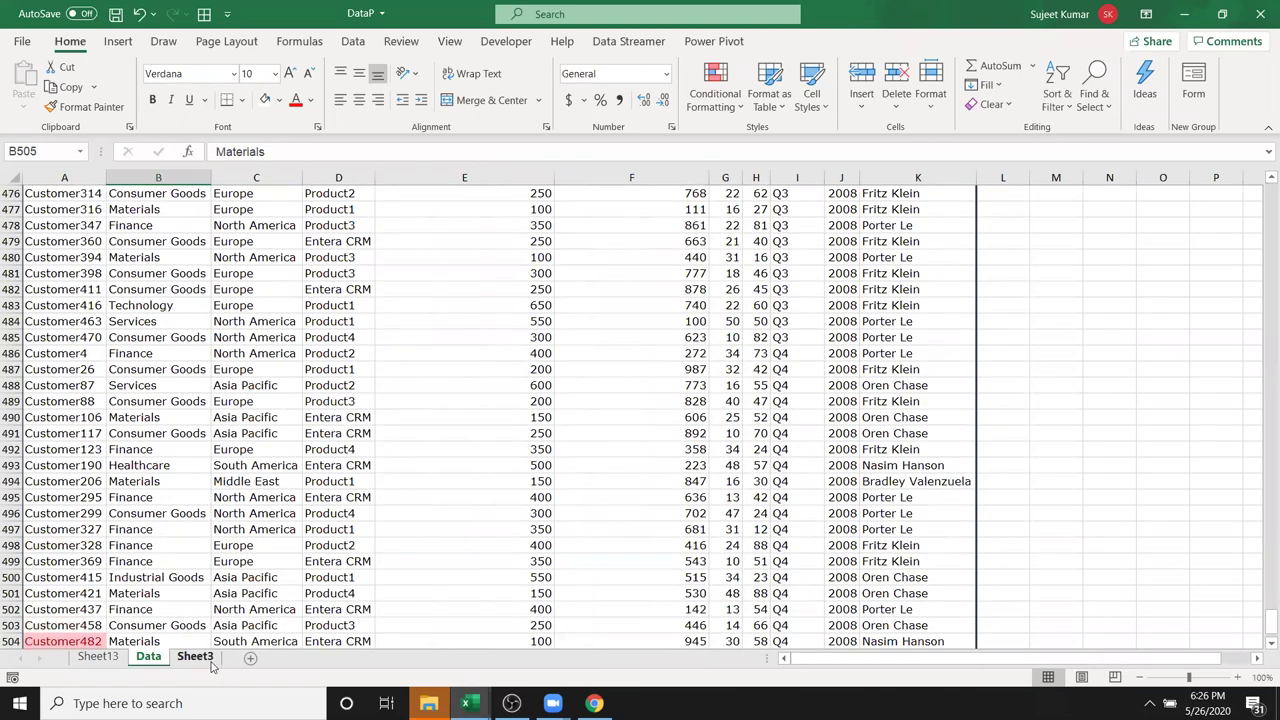
pyautogui.scroll(15, 200, 600)
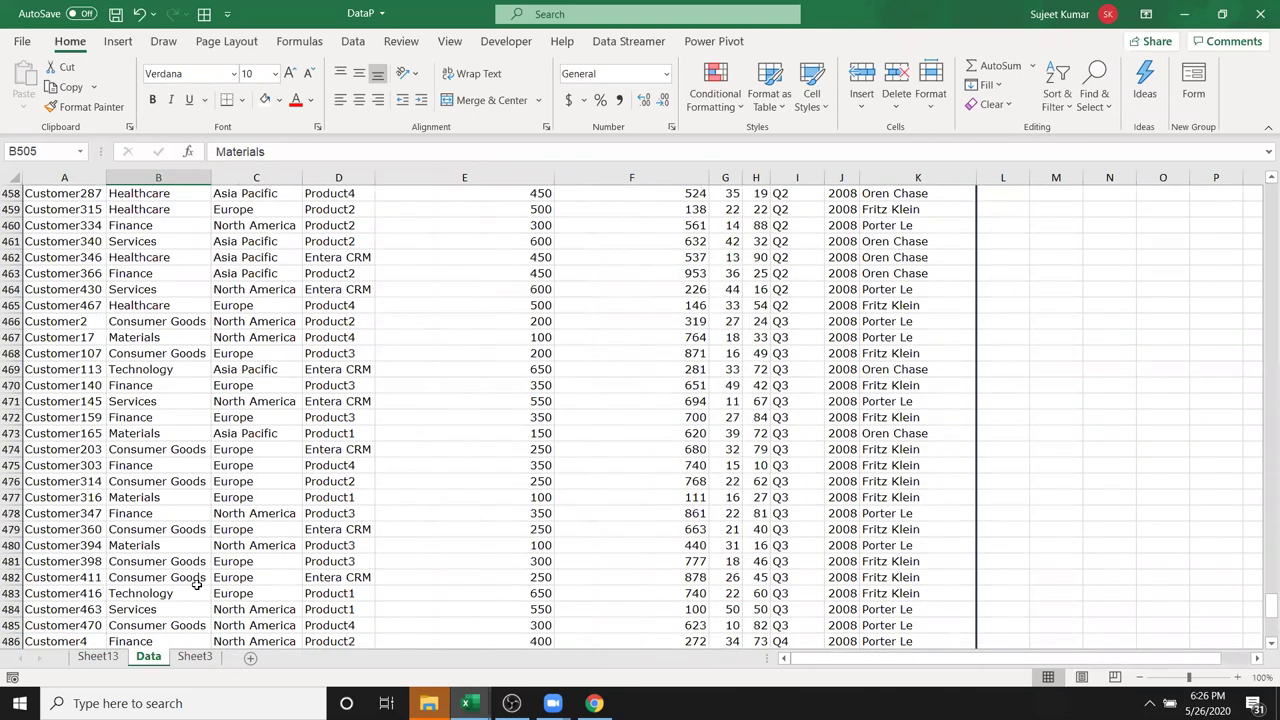
# - Check how far the Region column runs and where the header row ends past Sales_Rep
pyautogui.click(248, 484)
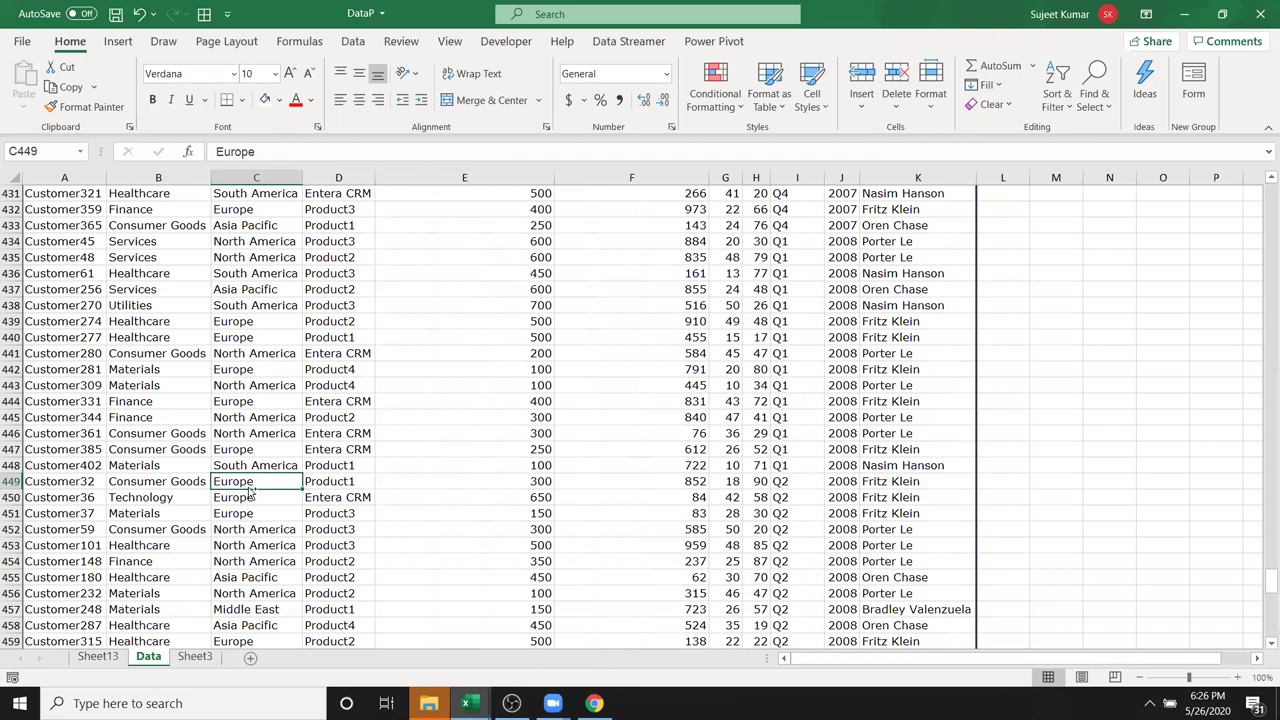
pyautogui.hotkey('ctrl', 'Up')
pyautogui.press('Down')
pyautogui.hotkey('ctrl', 'Down')
pyautogui.press('Down')
pyautogui.press('Down')
pyautogui.press('Down')
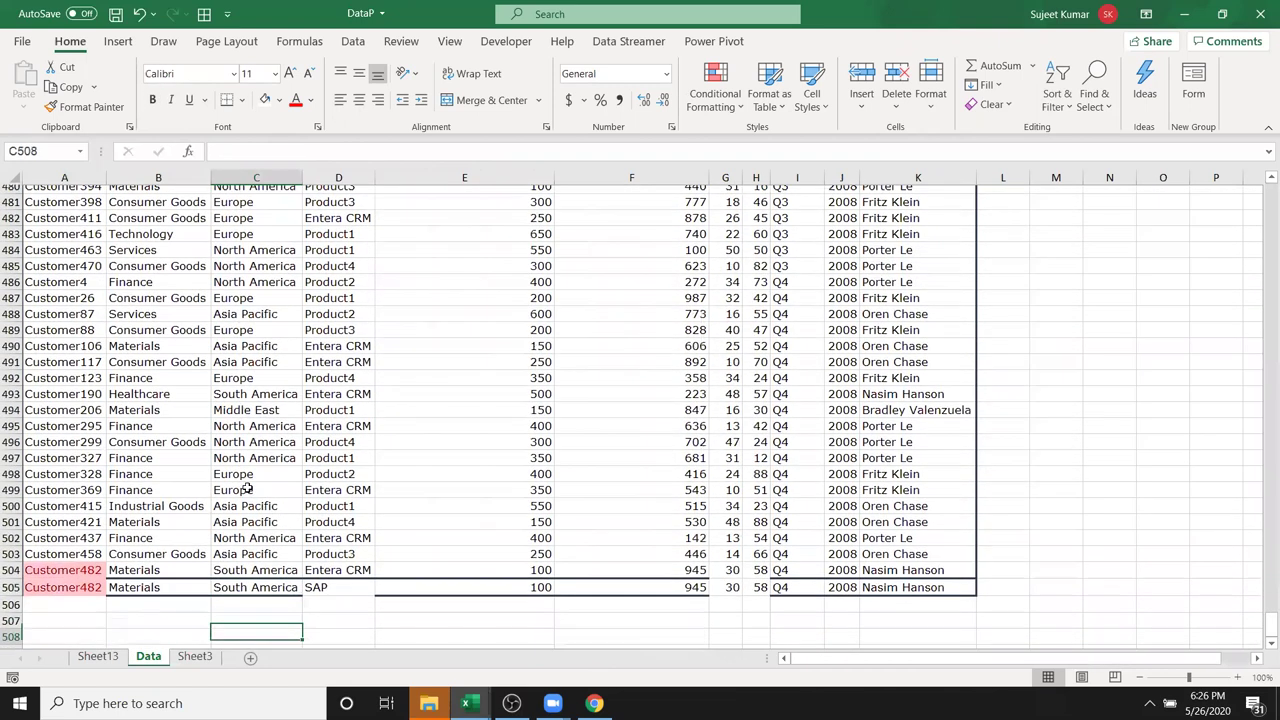
pyautogui.hotkey('ctrl', 'Up')
pyautogui.hotkey('ctrl', 'Up')
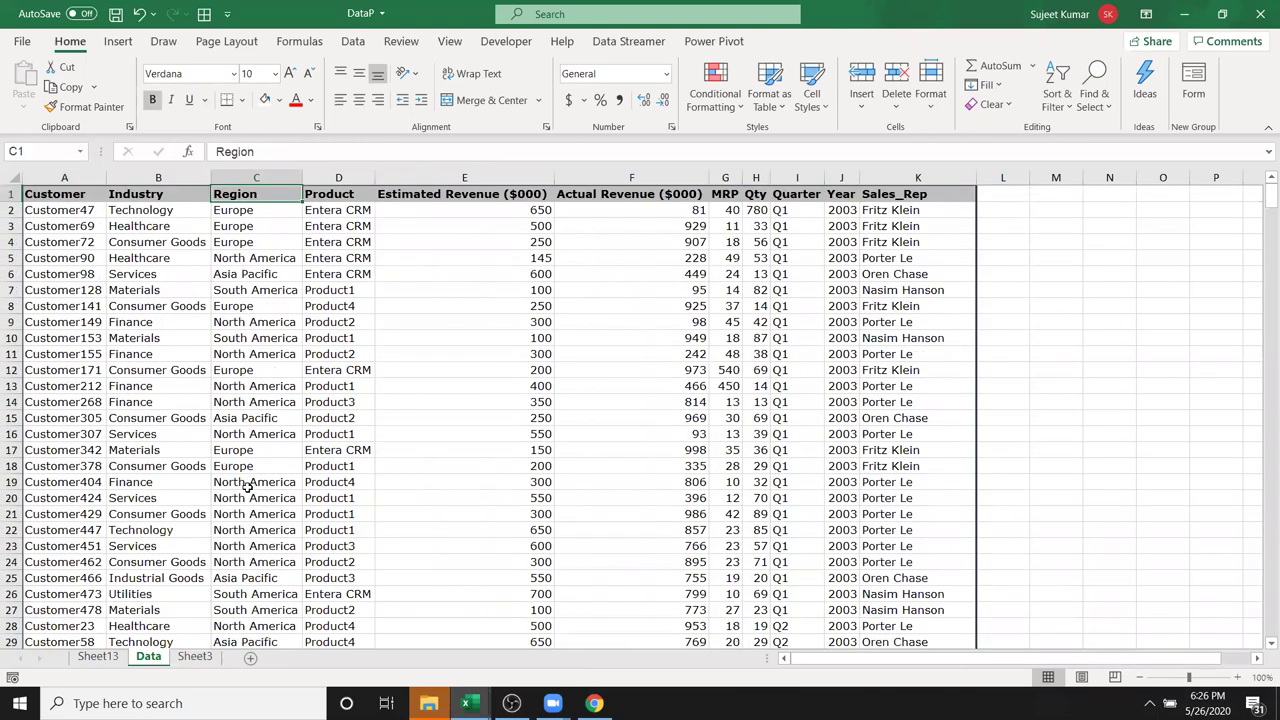
pyautogui.press('Right')
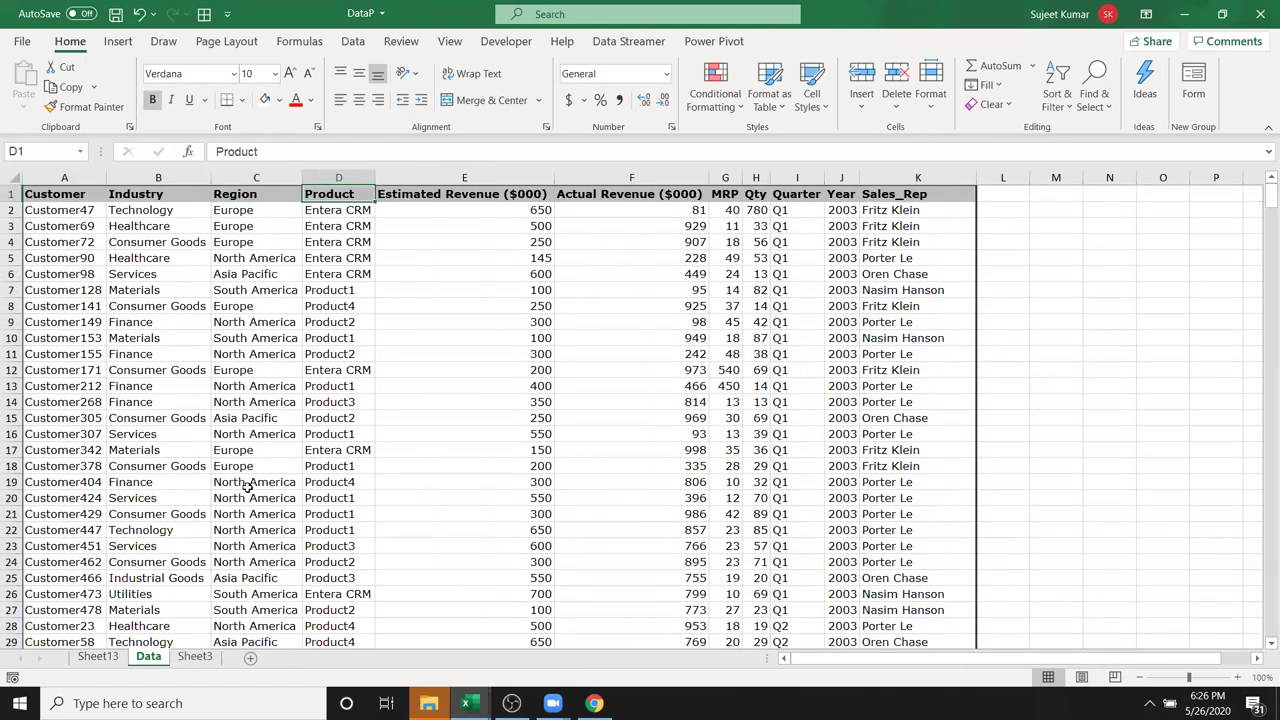
pyautogui.press('Right')
pyautogui.press('Right')
pyautogui.press('Right')
pyautogui.press('Right')
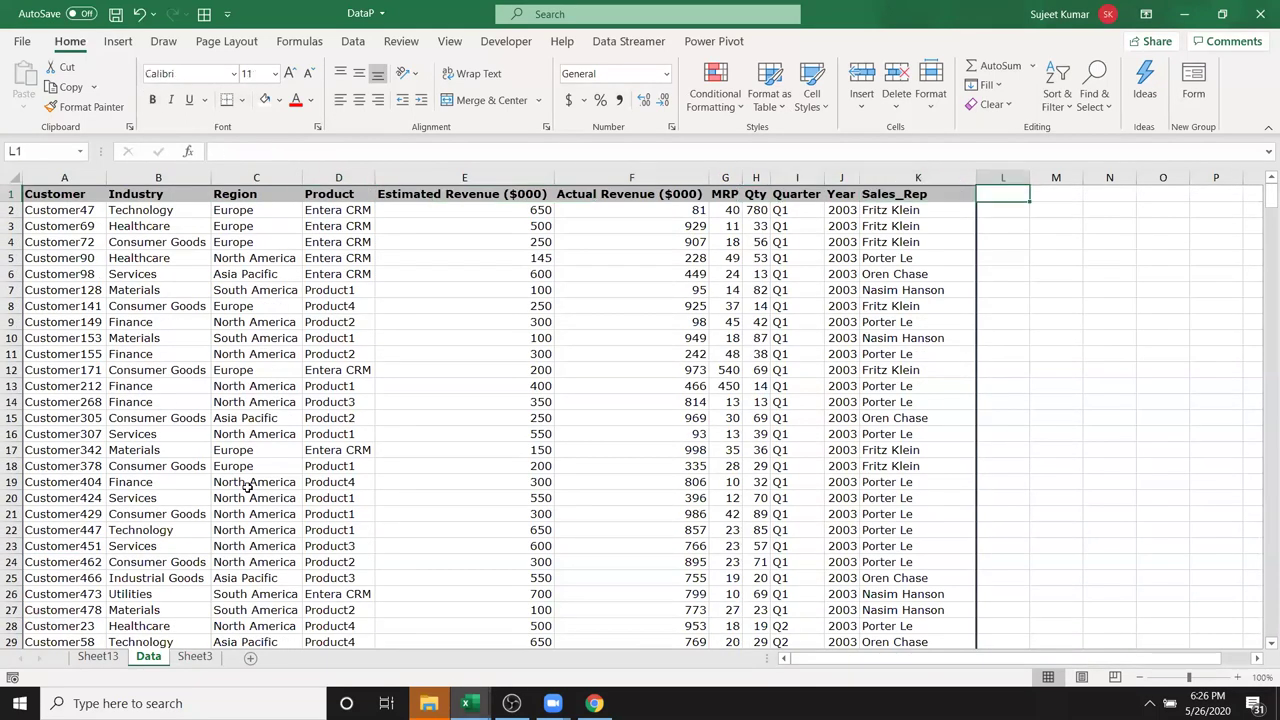
pyautogui.hotkey('shift', 'Right')
pyautogui.hotkey('shift', 'Right')
pyautogui.hotkey('shift', 'Right')
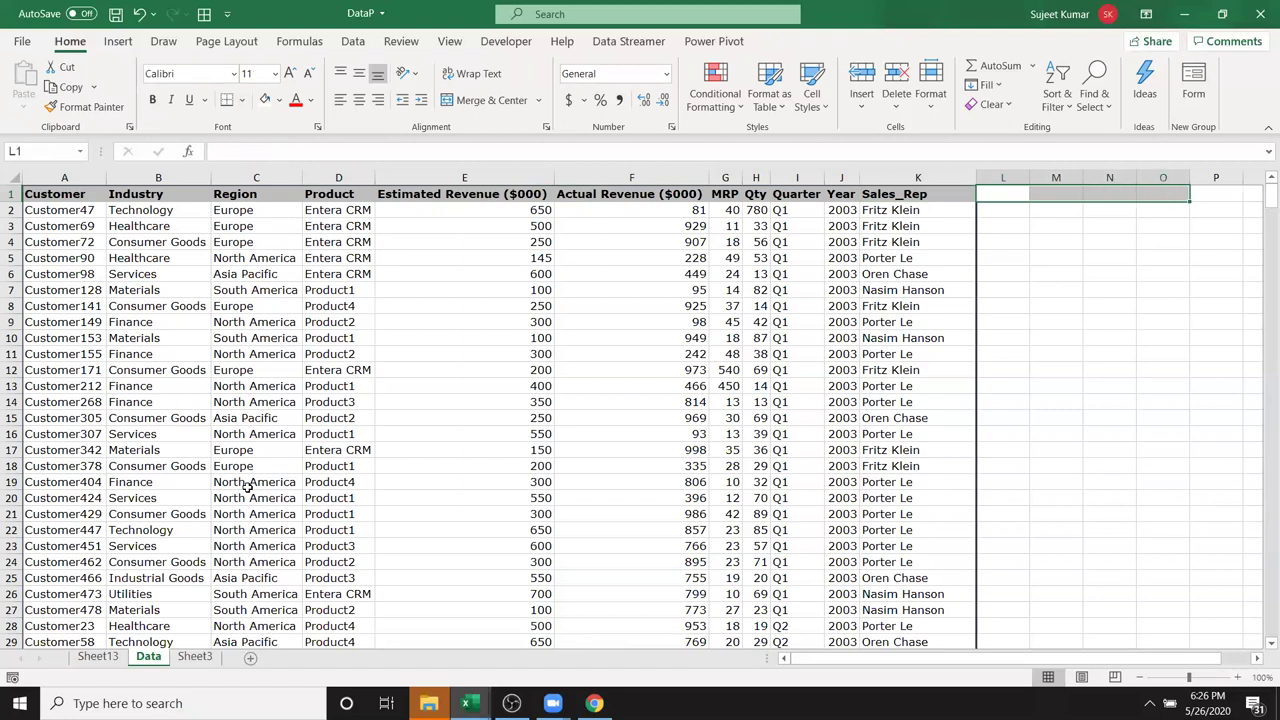
# - Check the Customer column's last data row, then select the header row A1:K1
pyautogui.press('Left')
pyautogui.press('Left')
pyautogui.press('Left')
pyautogui.press('Left')
pyautogui.press('Left')
pyautogui.press('Left')
pyautogui.press('Left')
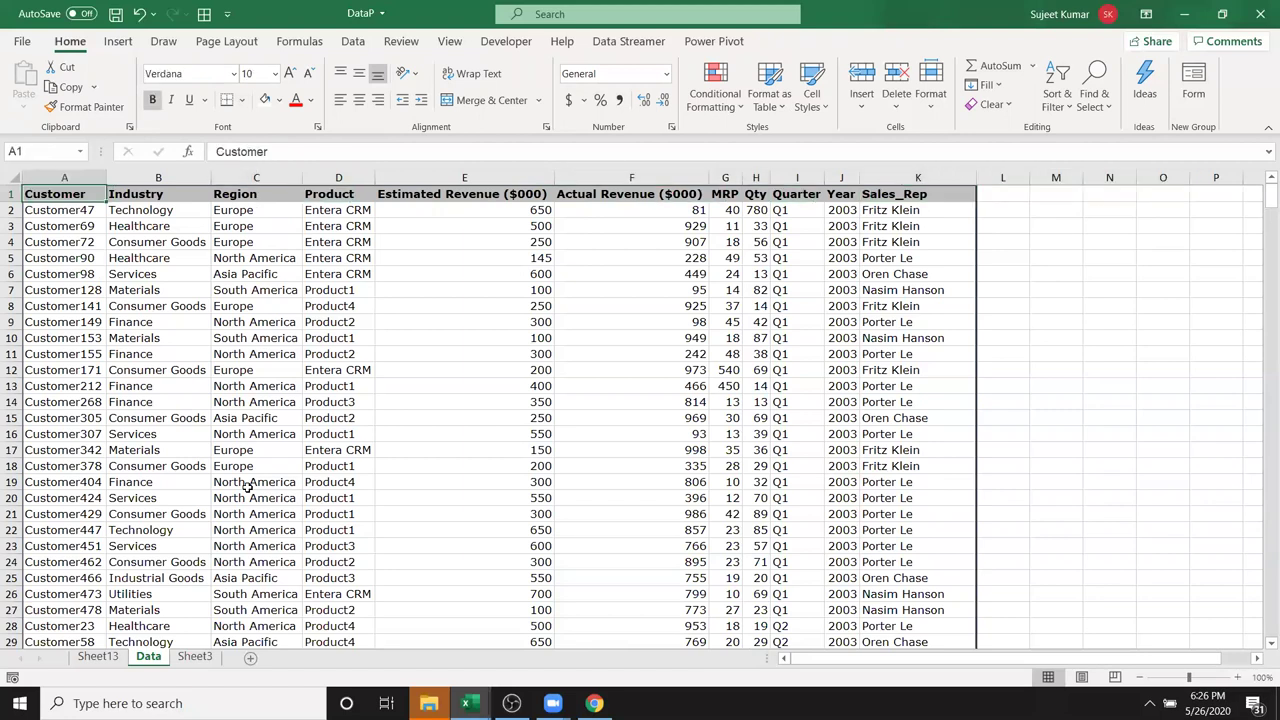
pyautogui.press('Down')
pyautogui.press('Down')
pyautogui.hotkey('ctrl', 'Down')
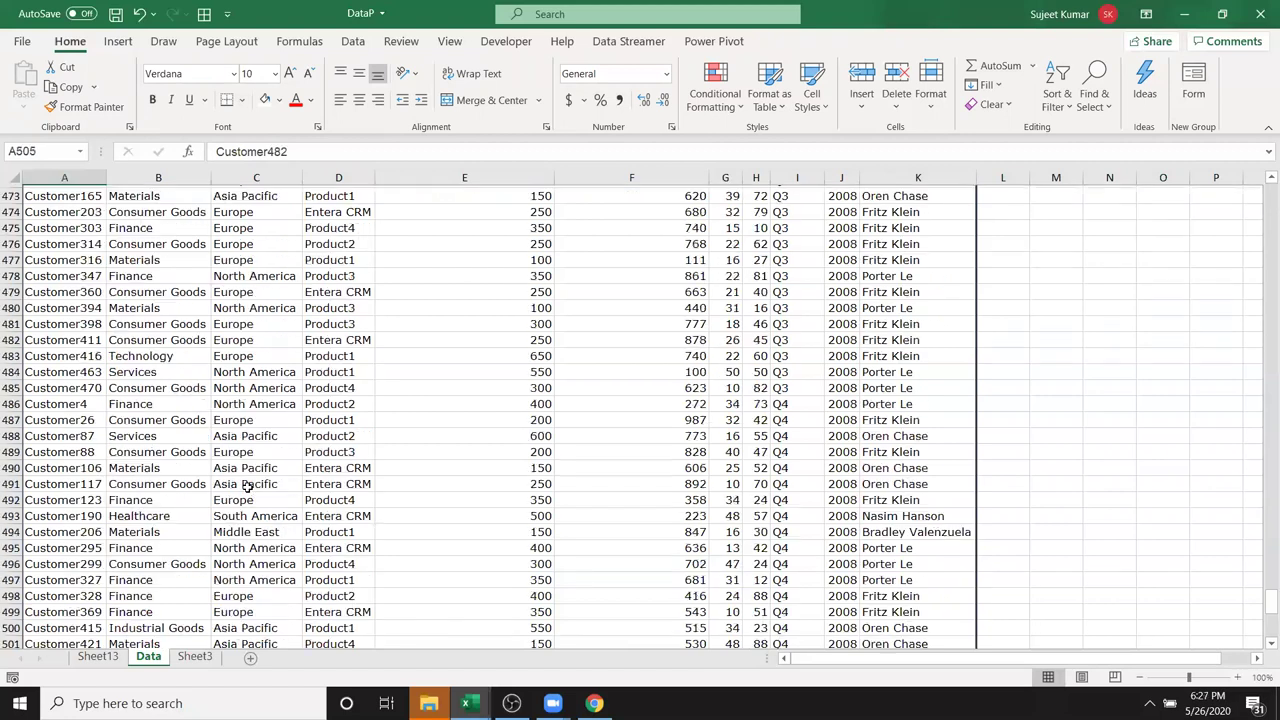
pyautogui.hotkey('ctrl', 'Up')
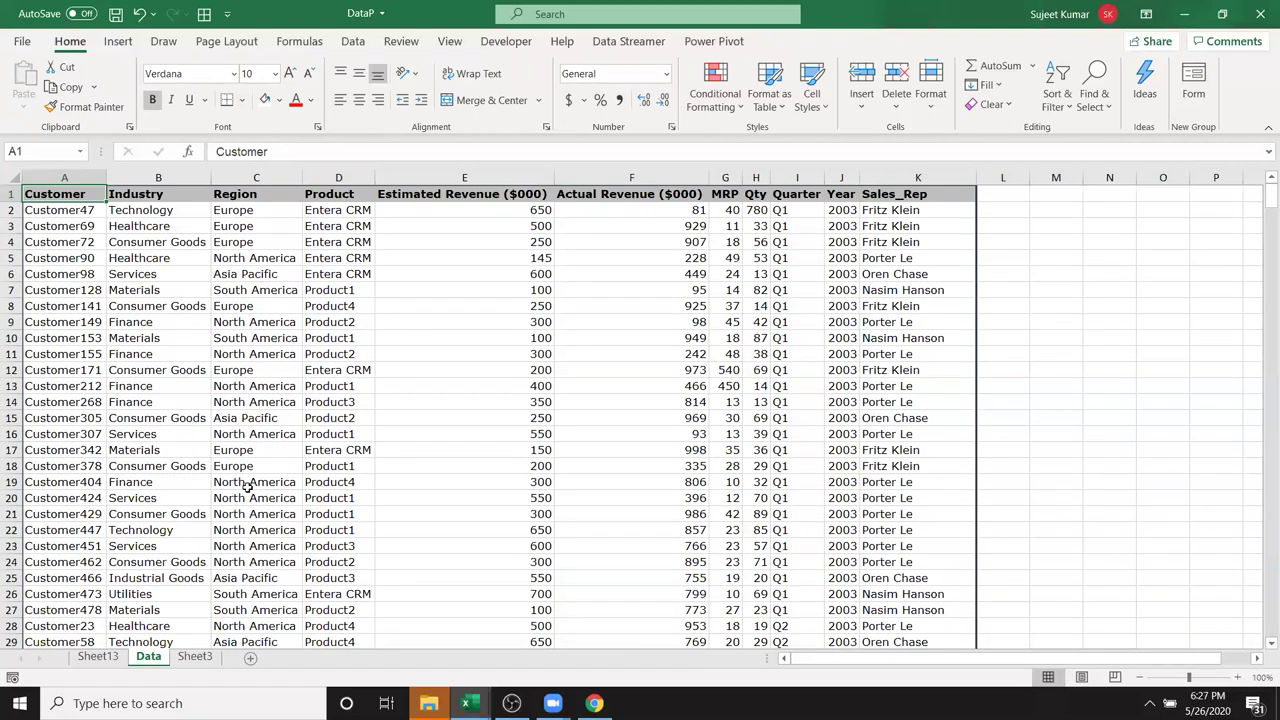
pyautogui.press('Down')
pyautogui.press('Up')
pyautogui.hotkey('ctrl', 'shift', 'Right')
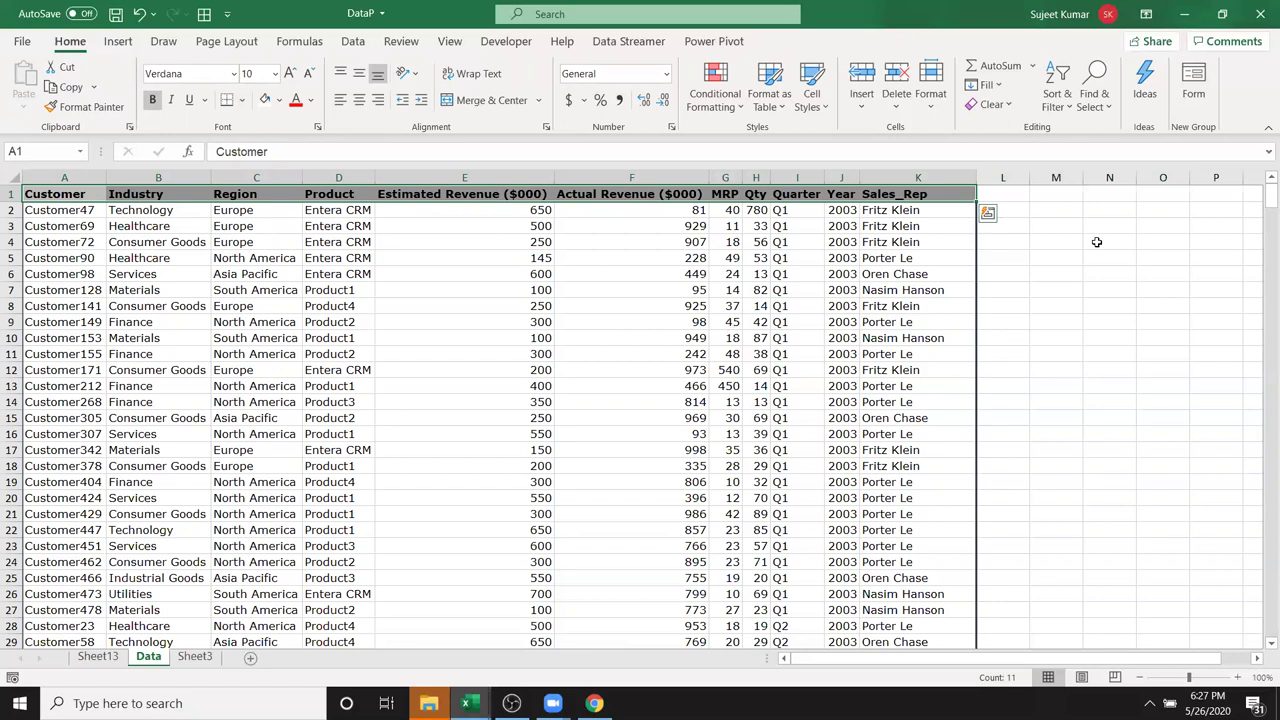
# - Select cells A12 and C12, inspect E8's cell options, then switch to the Data ribbon
pyautogui.click(52, 369)
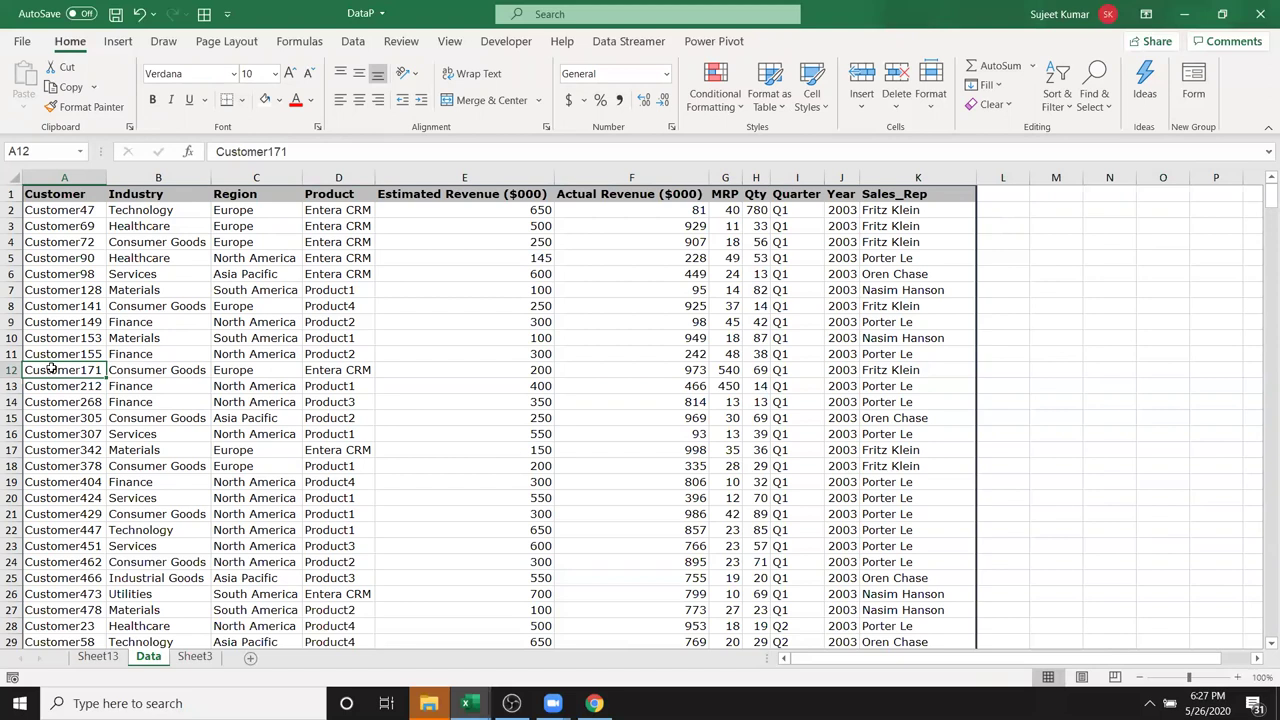
pyautogui.click(228, 370)
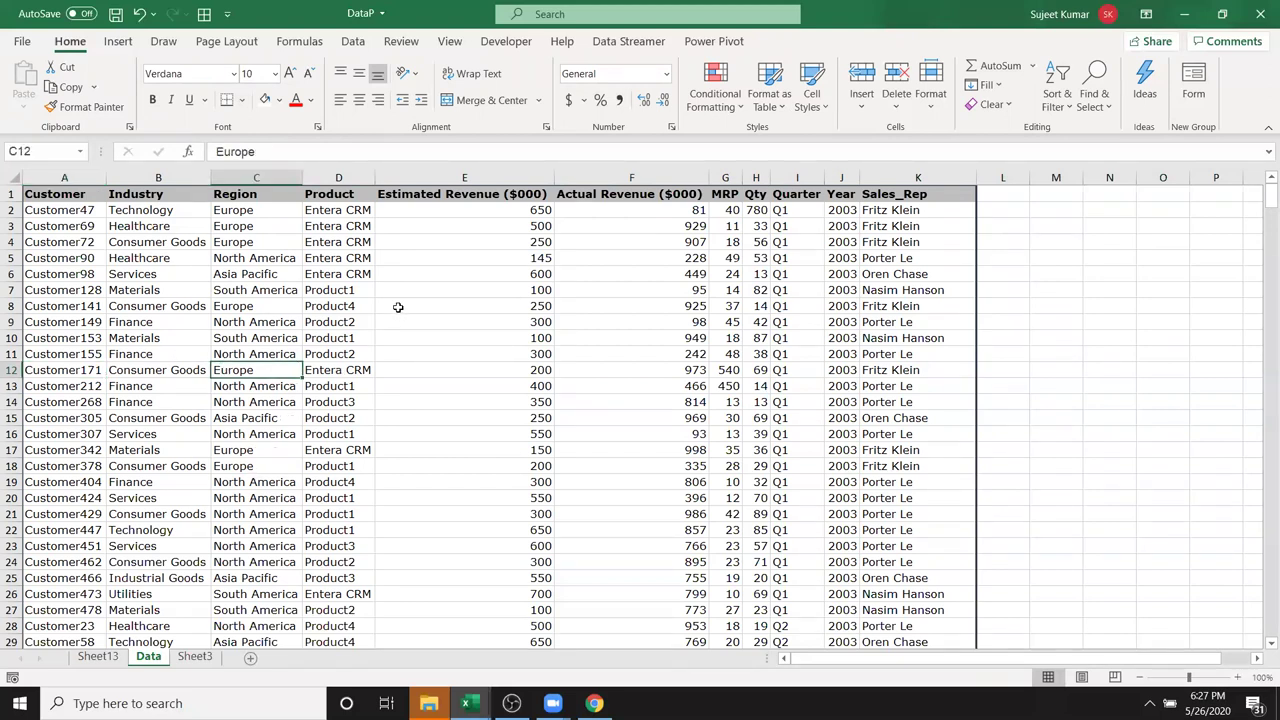
pyautogui.rightClick(397, 306)
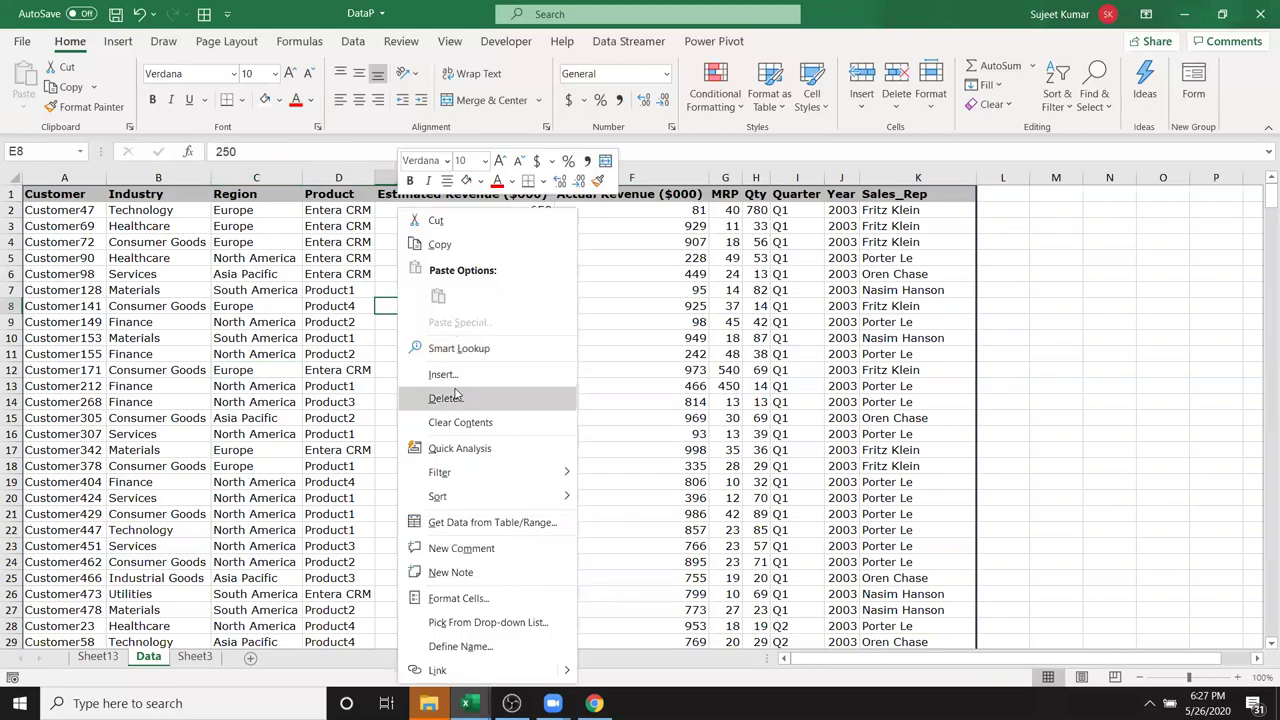
pyautogui.press('Escape')
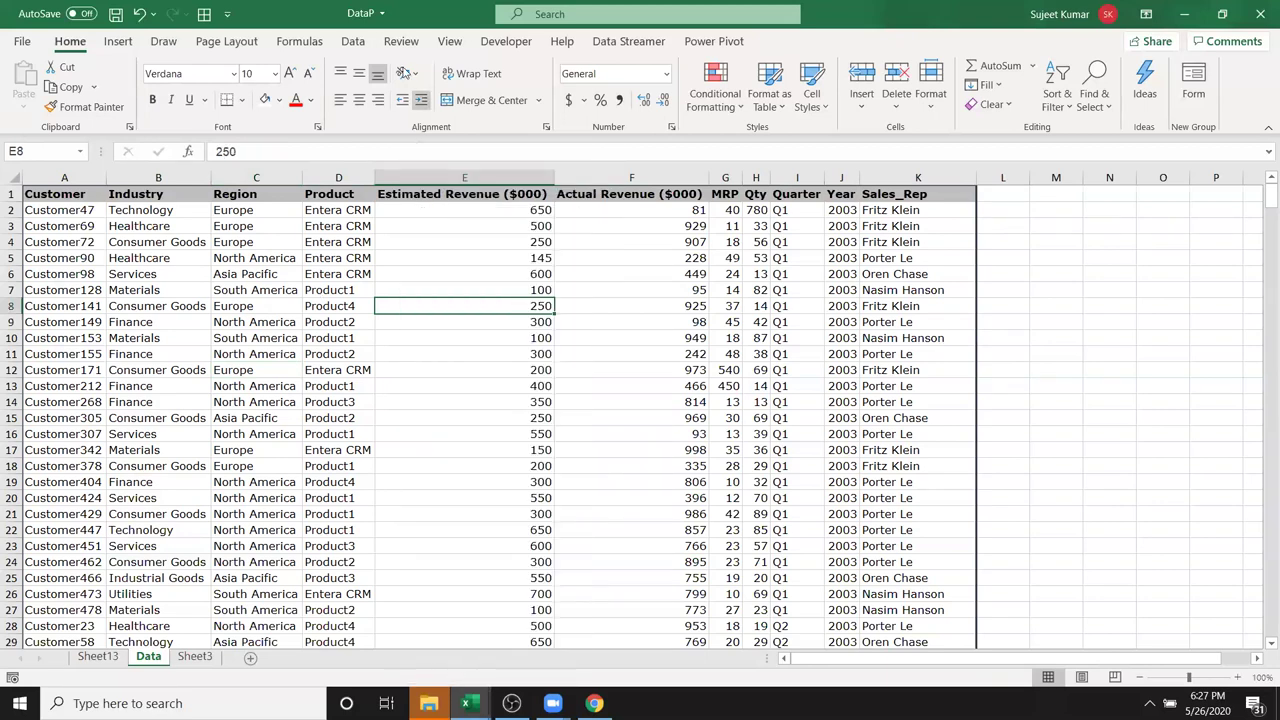
pyautogui.click(353, 44)
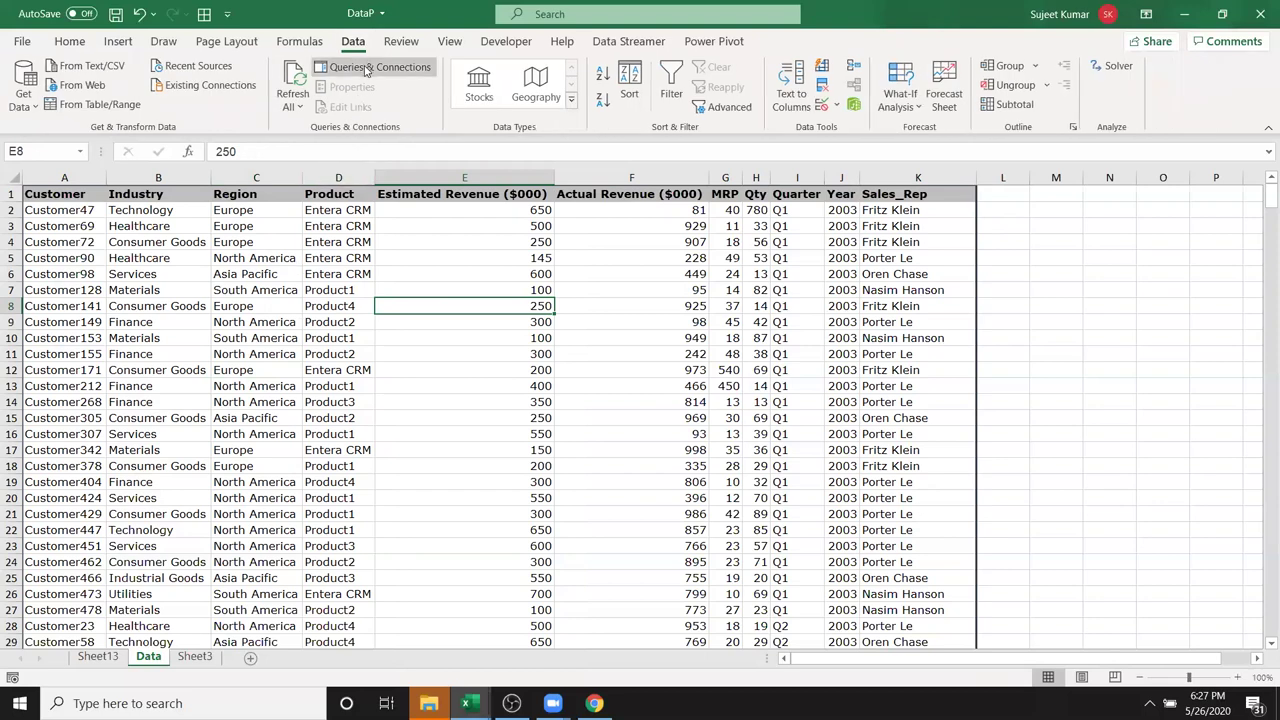
# - Show the Queries & Connections pane and bring up the DataP connection's context menu
pyautogui.click(366, 70)
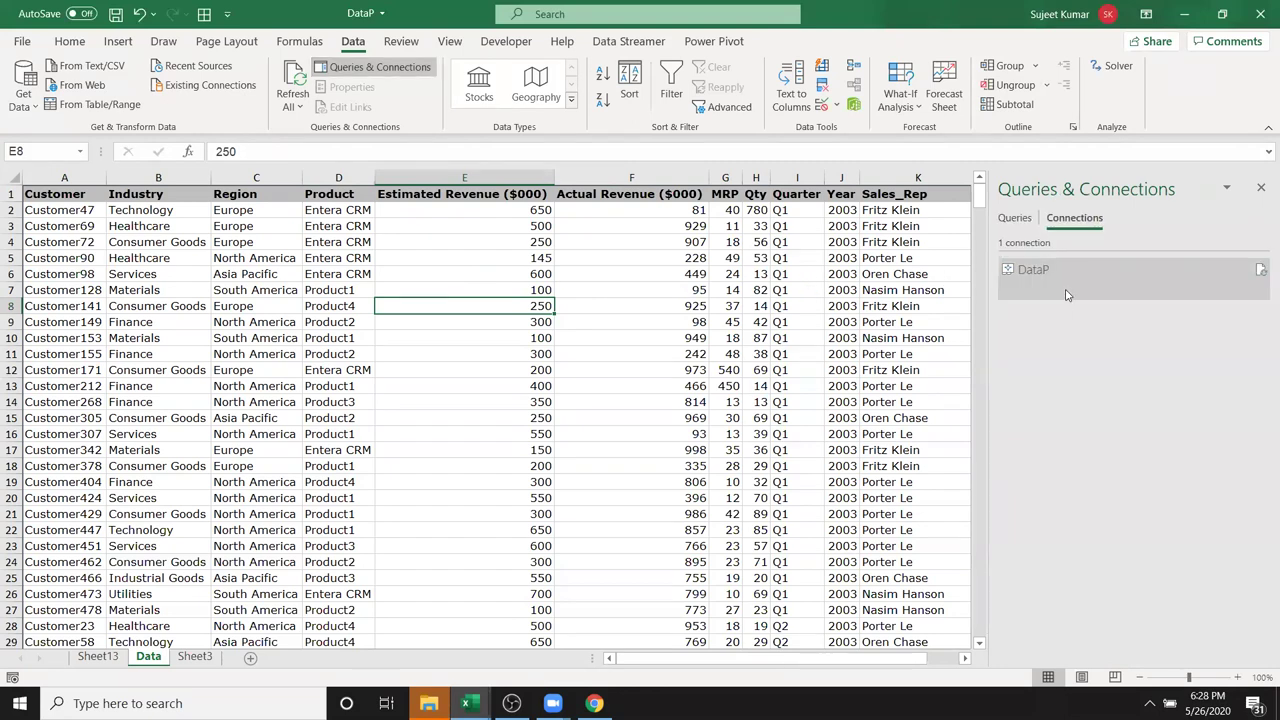
pyautogui.rightClick(1067, 294)
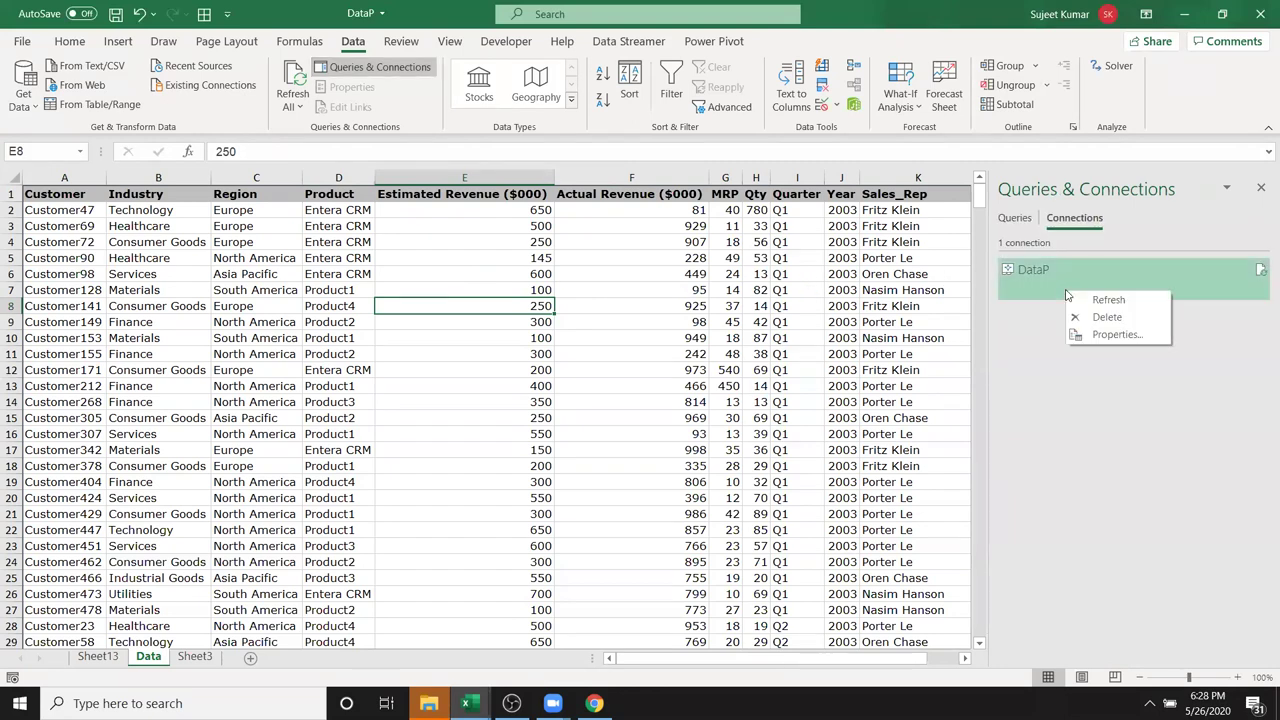
# - Review DataP's properties (DataP.xlsm, command text Data$), cancel unchanged, and close the connections pane
pyautogui.click(1105, 336)
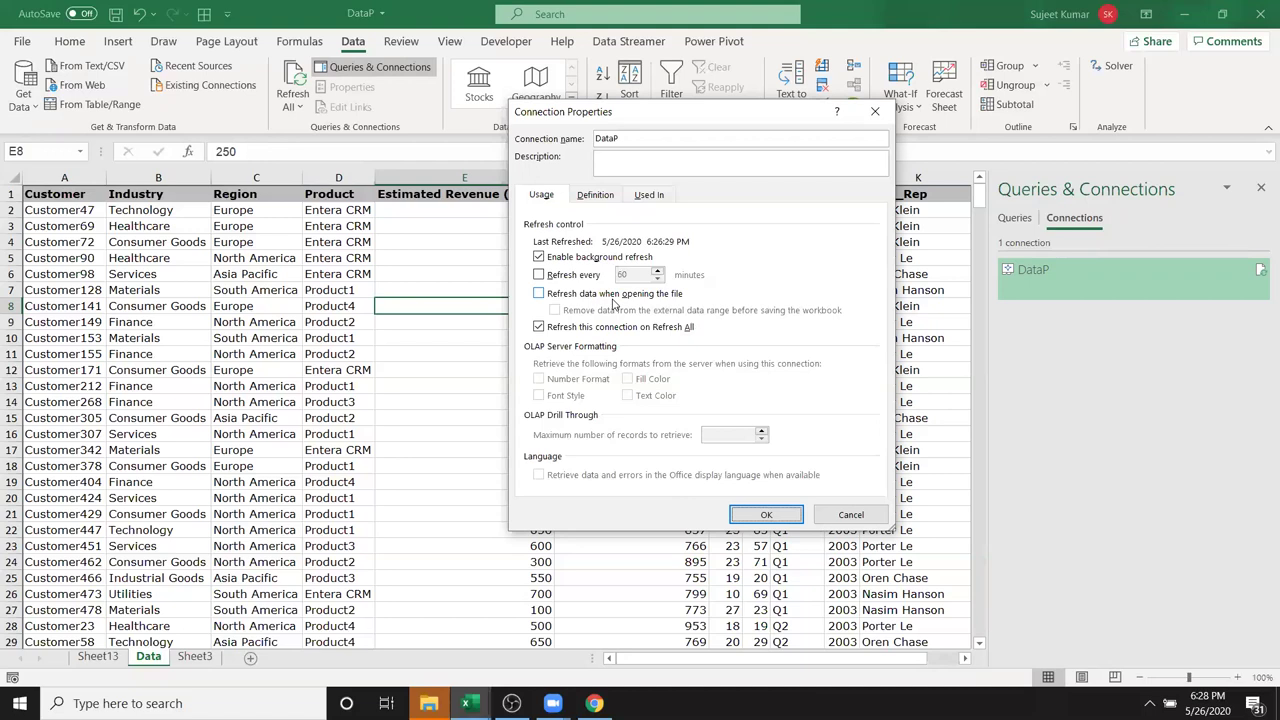
pyautogui.click(854, 515)
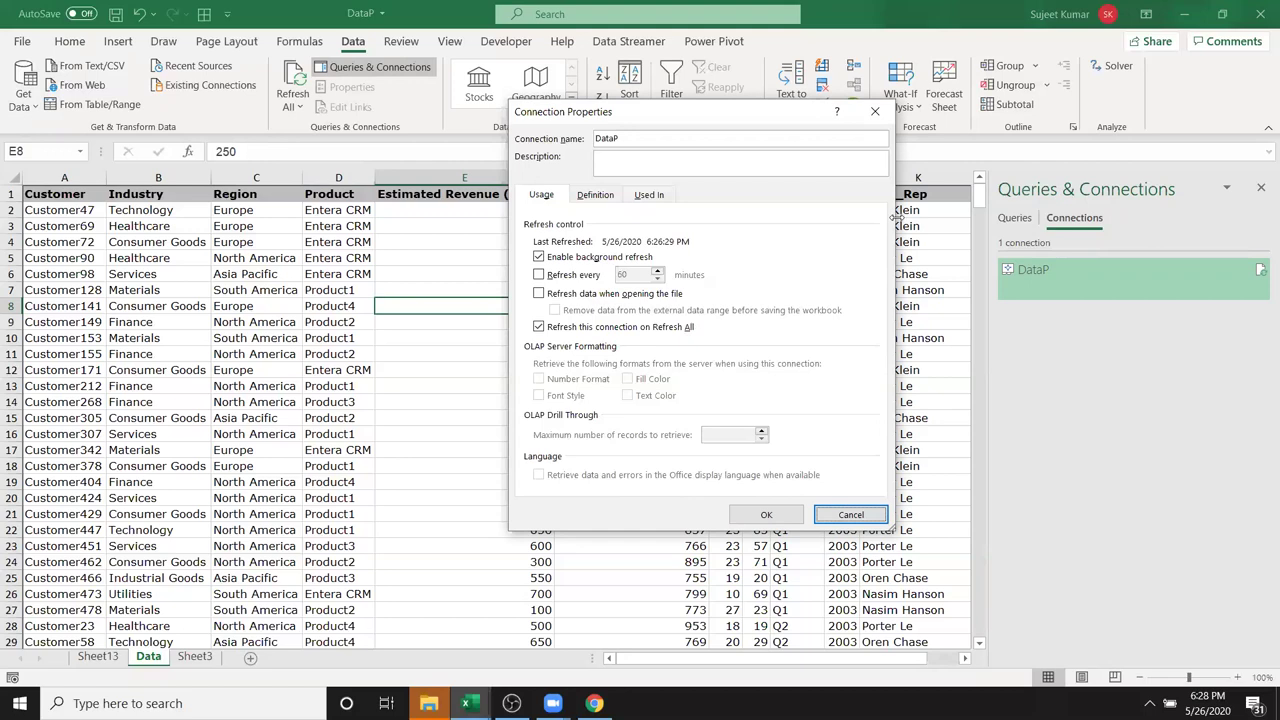
pyautogui.click(602, 200)
pyautogui.moveTo(629, 245); pyautogui.dragTo(781, 250)
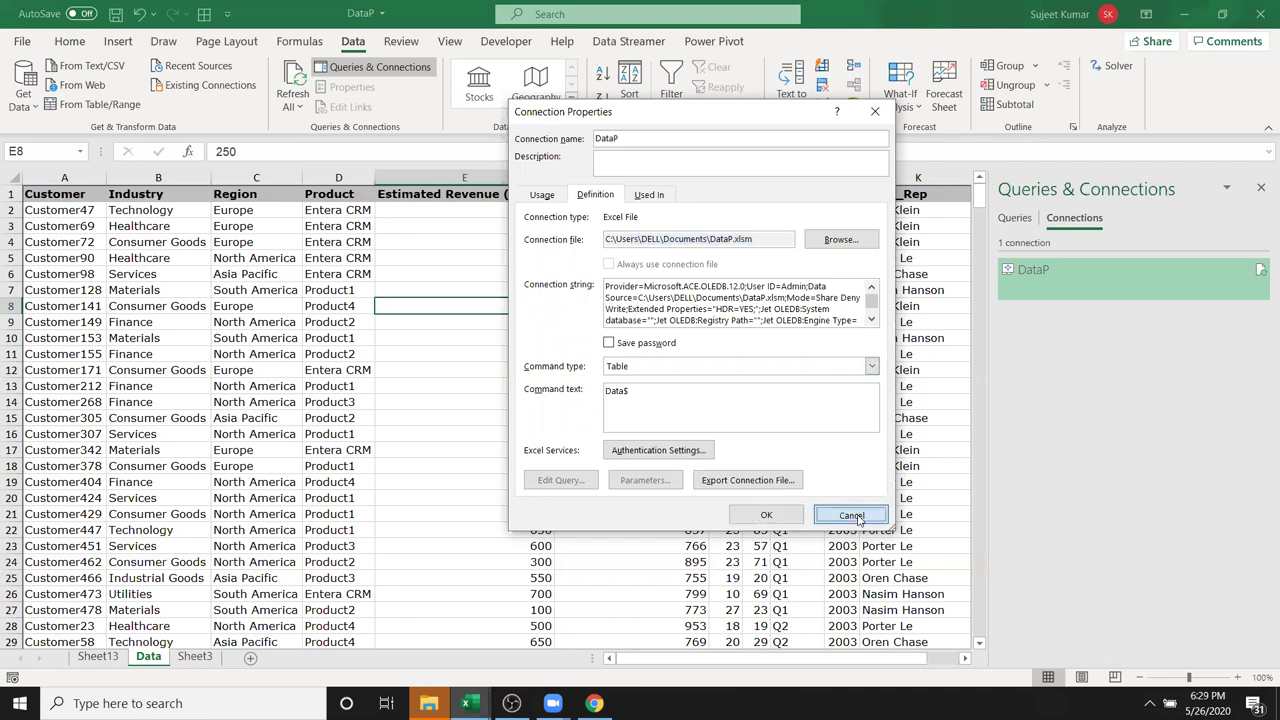
pyautogui.click(850, 514)
pyautogui.click(1261, 190)
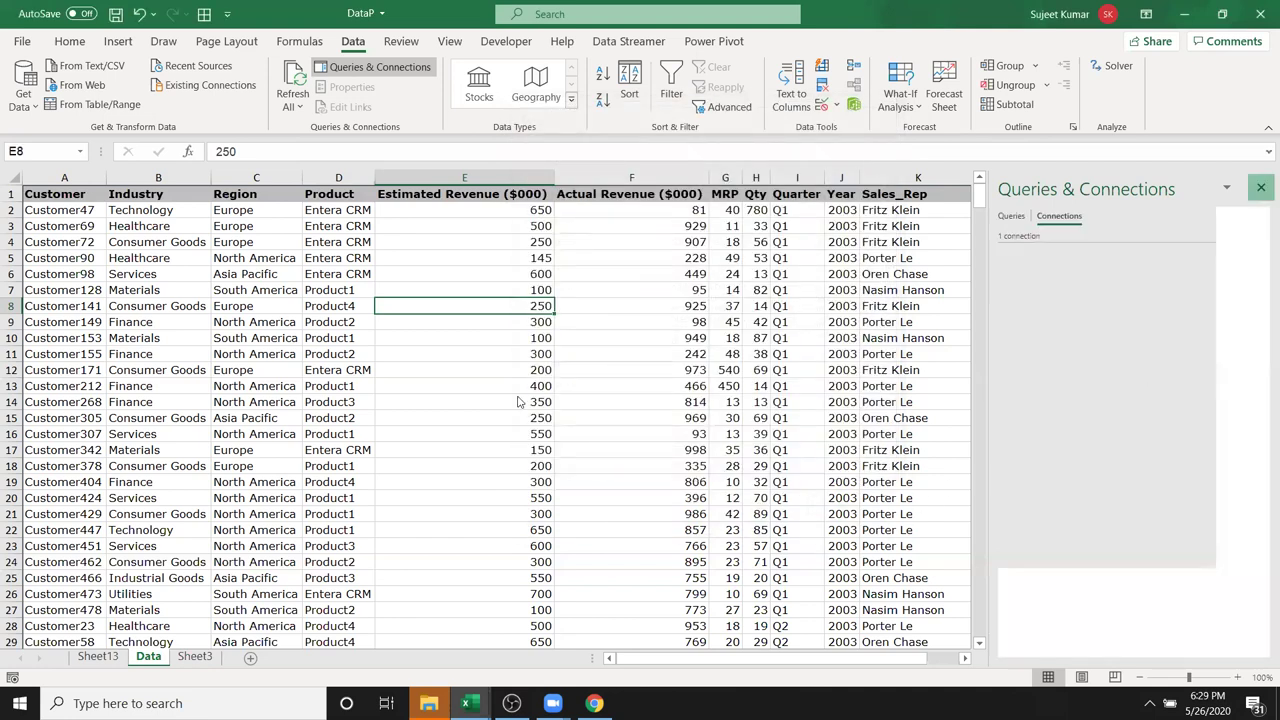
# - Close the DataP workbook with Don't Save, then preview the open Excel windows
pyautogui.click(255, 405)
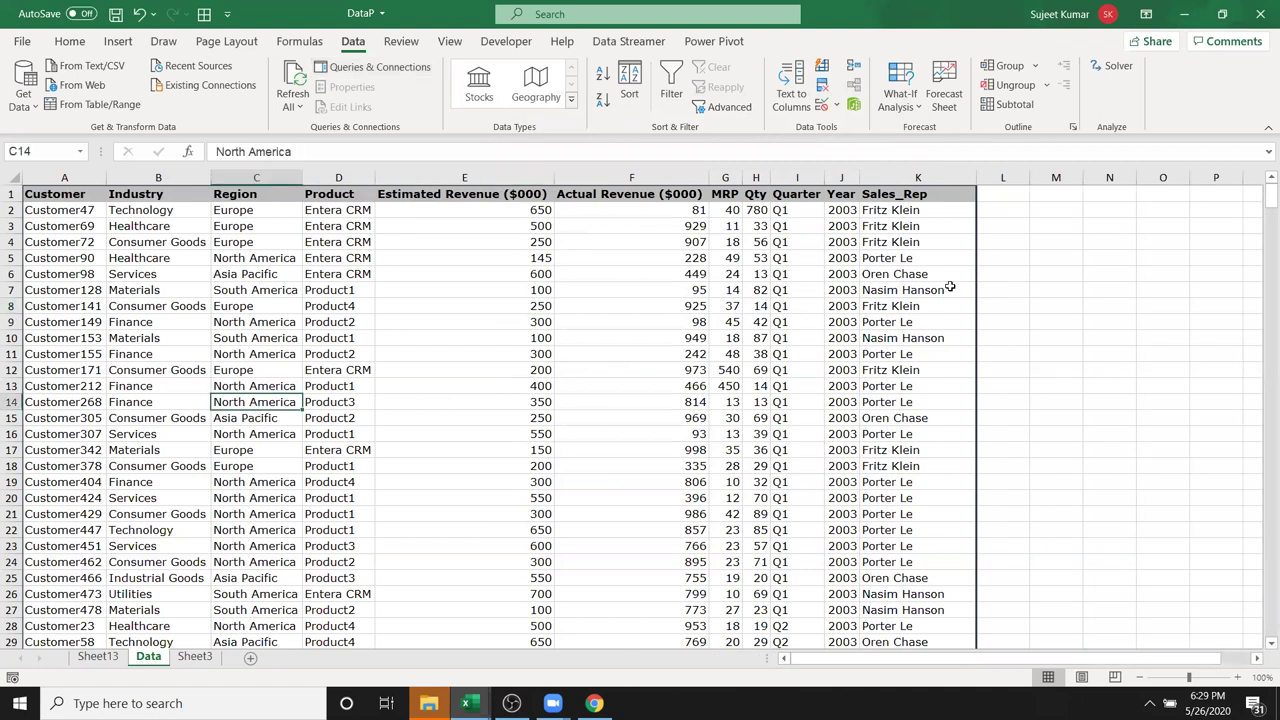
pyautogui.click(1260, 12)
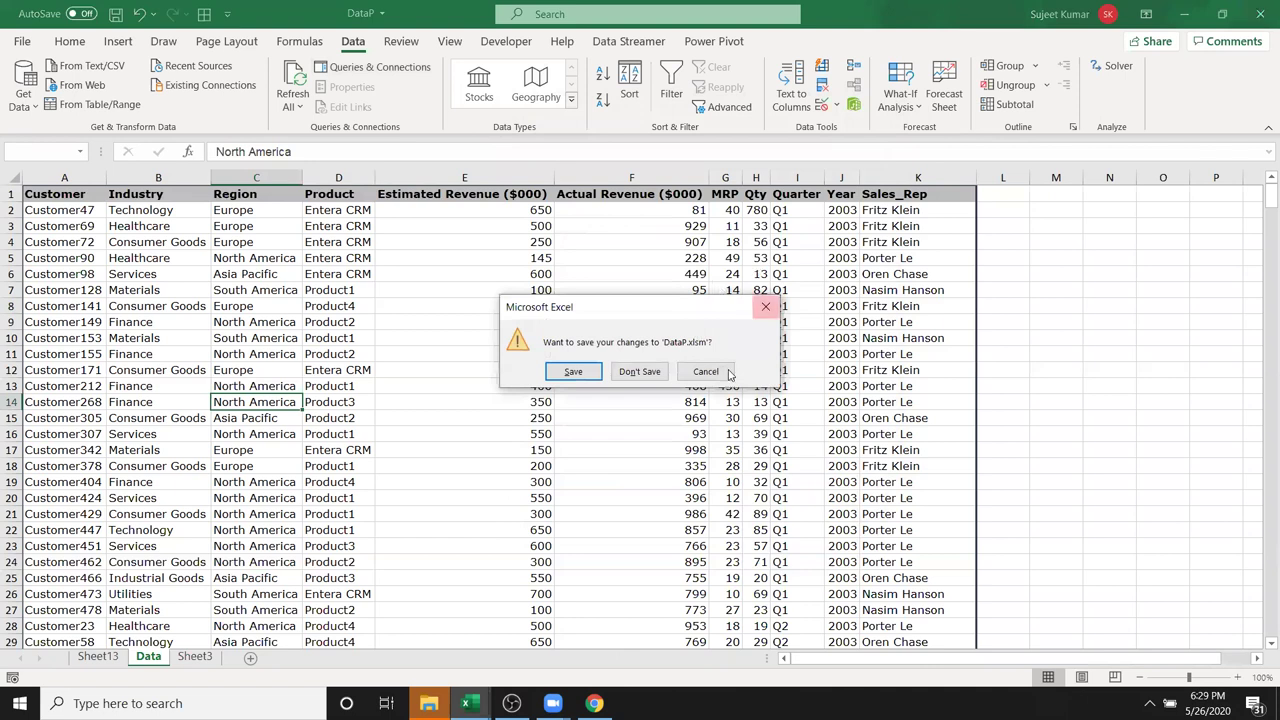
pyautogui.click(656, 376)
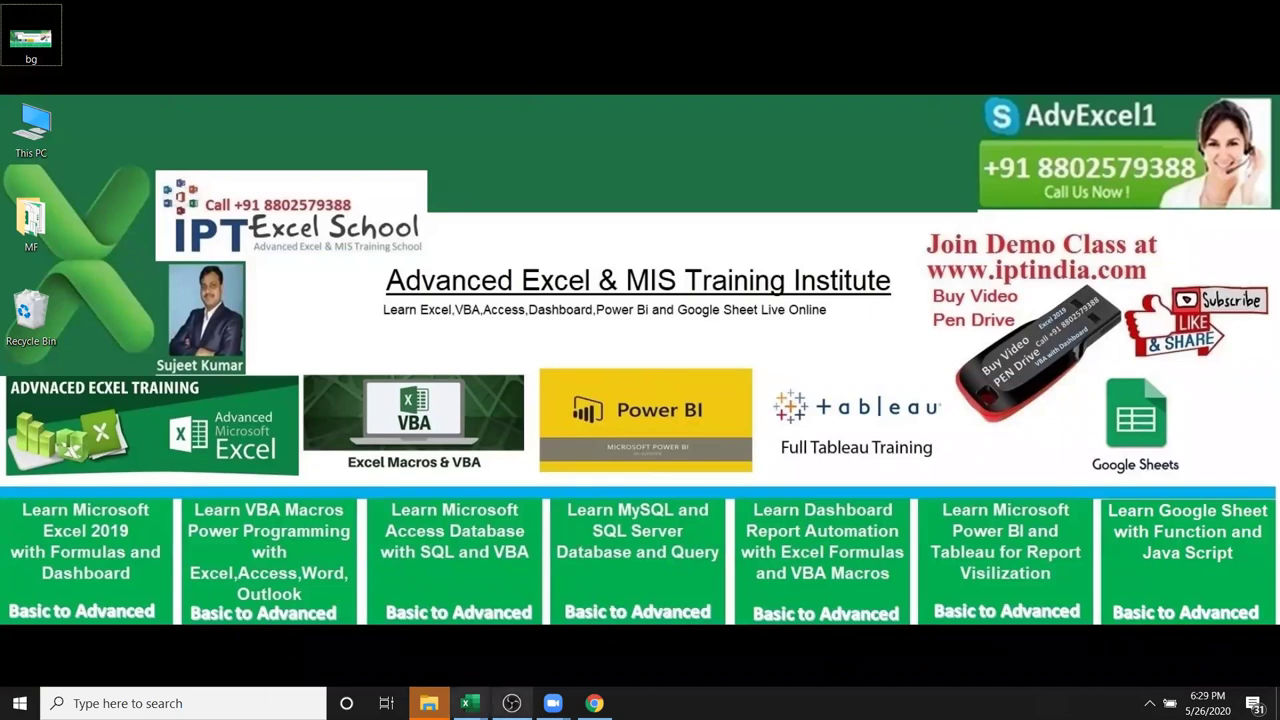
pyautogui.click(493, 686)
# - In Book1, add new sheets and delete the grouped Sheet2 through Sheet10
pyautogui.click(426, 635)
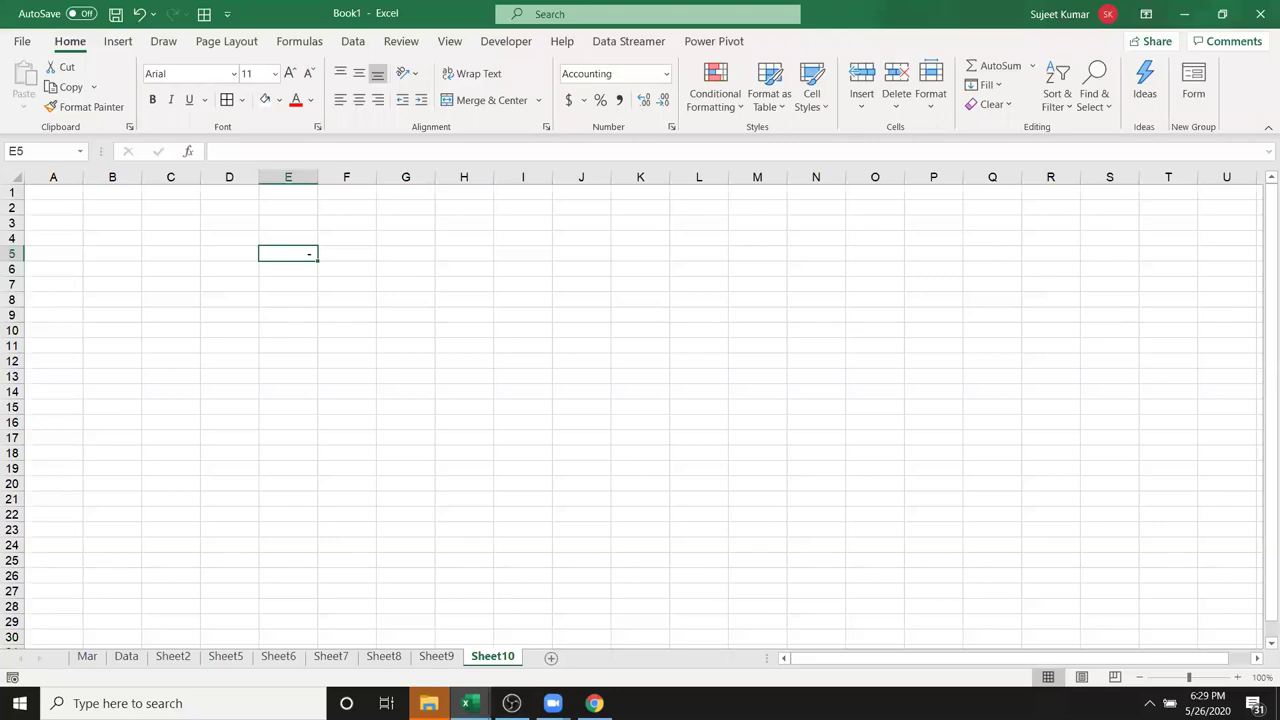
pyautogui.click(551, 658)
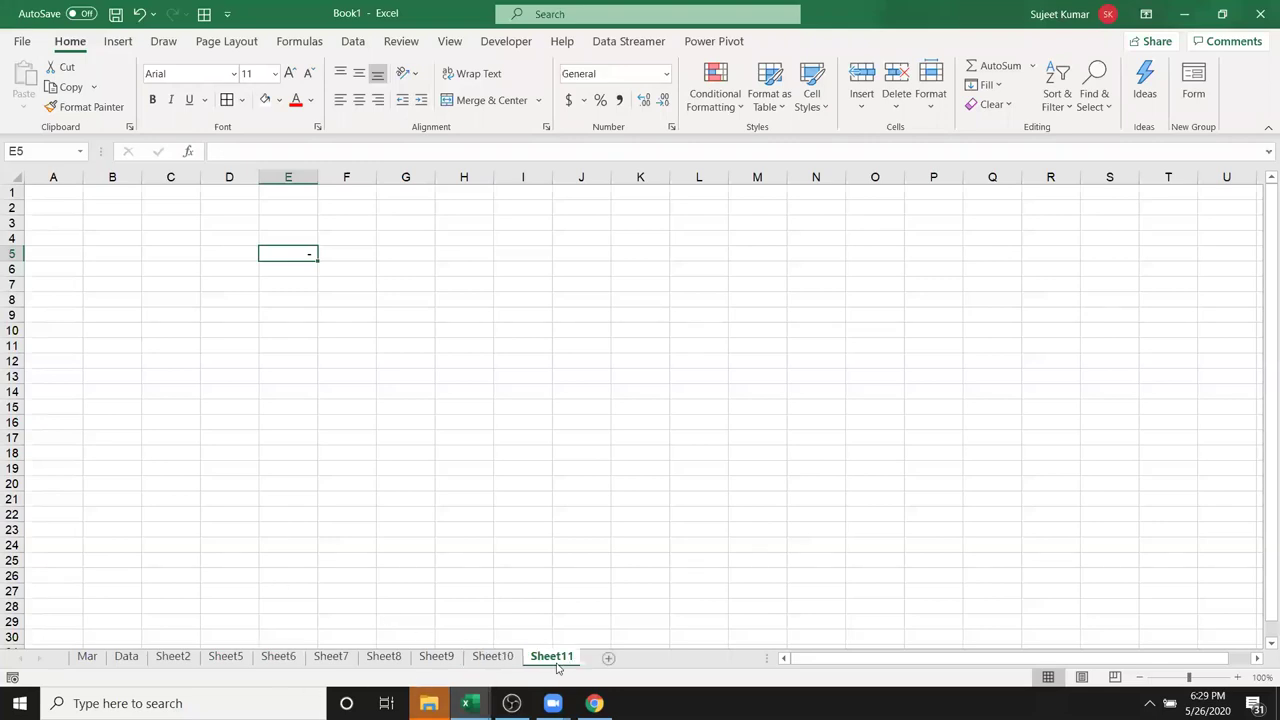
pyautogui.click(500, 657)
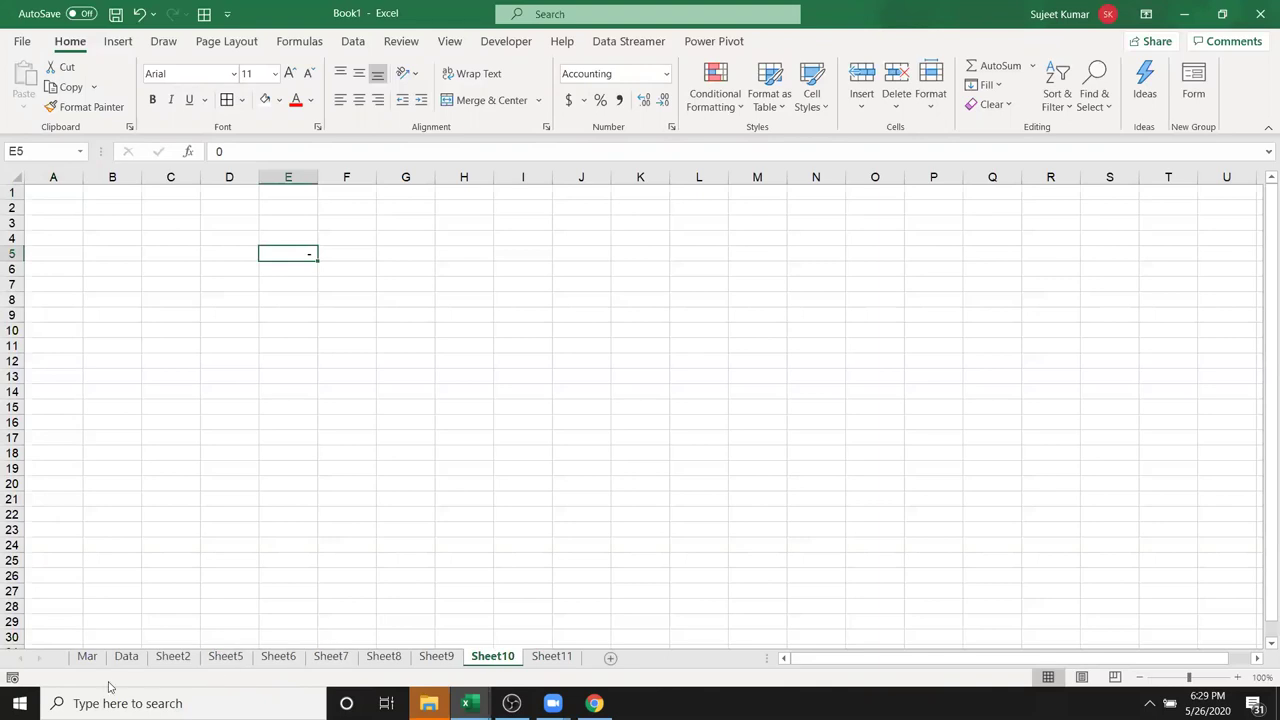
pyautogui.keyDown('shift'); pyautogui.click(178, 664); pyautogui.keyUp('shift')
pyautogui.rightClick(180, 665)
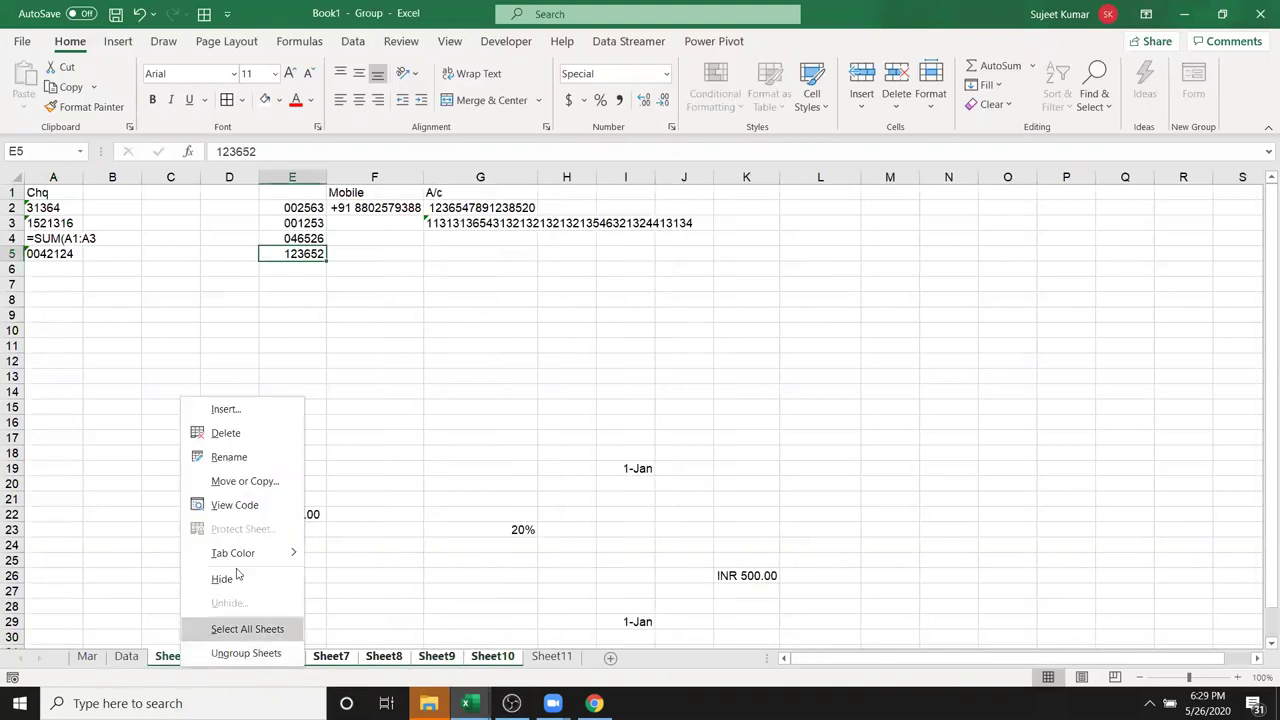
pyautogui.click(245, 432)
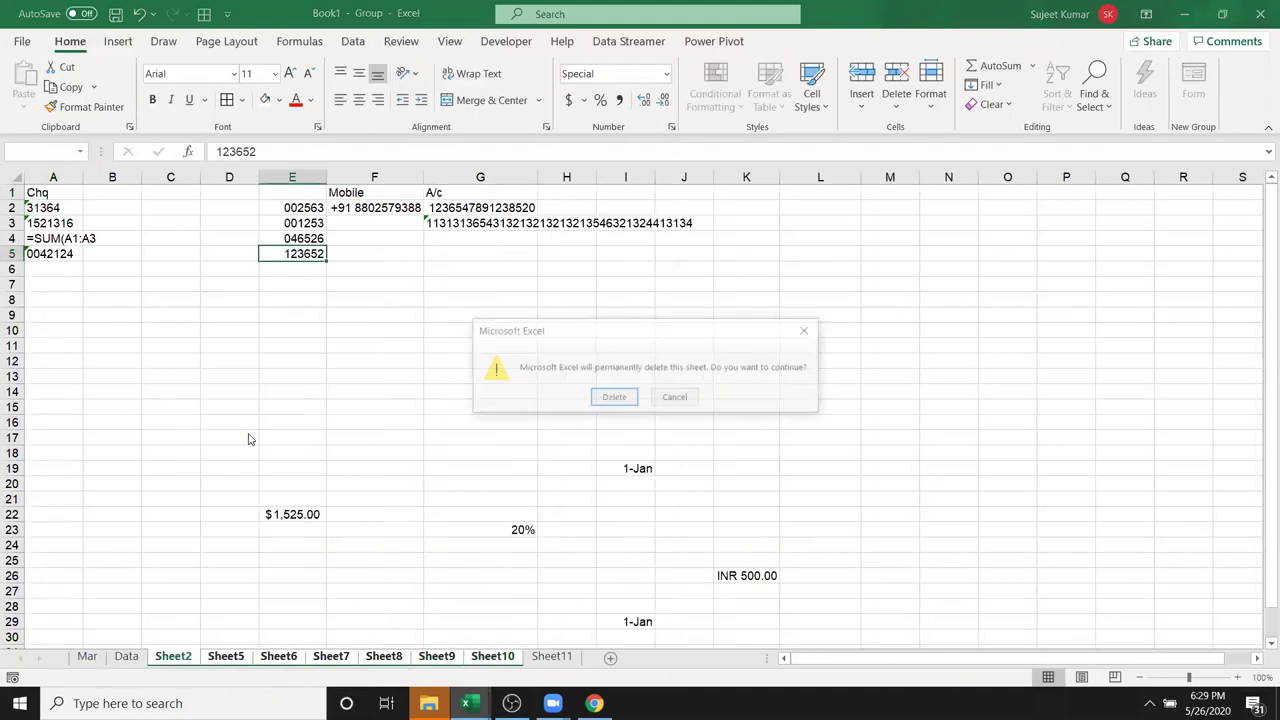
pyautogui.click(614, 398)
pyautogui.click(140, 657)
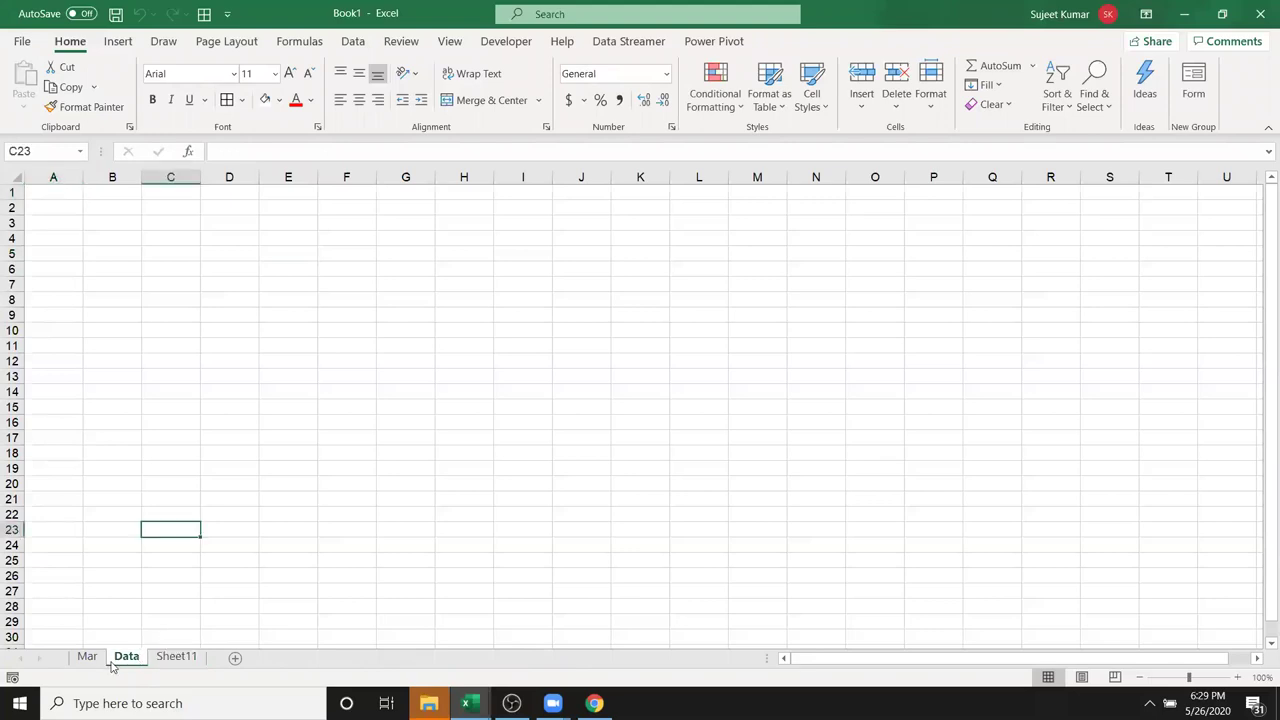
# - Delete the Mar and Data sheets and add a new blank sheet after Sheet11
pyautogui.keyDown('ctrl'); pyautogui.click(99, 663); pyautogui.keyUp('ctrl')
pyautogui.rightClick(99, 663)
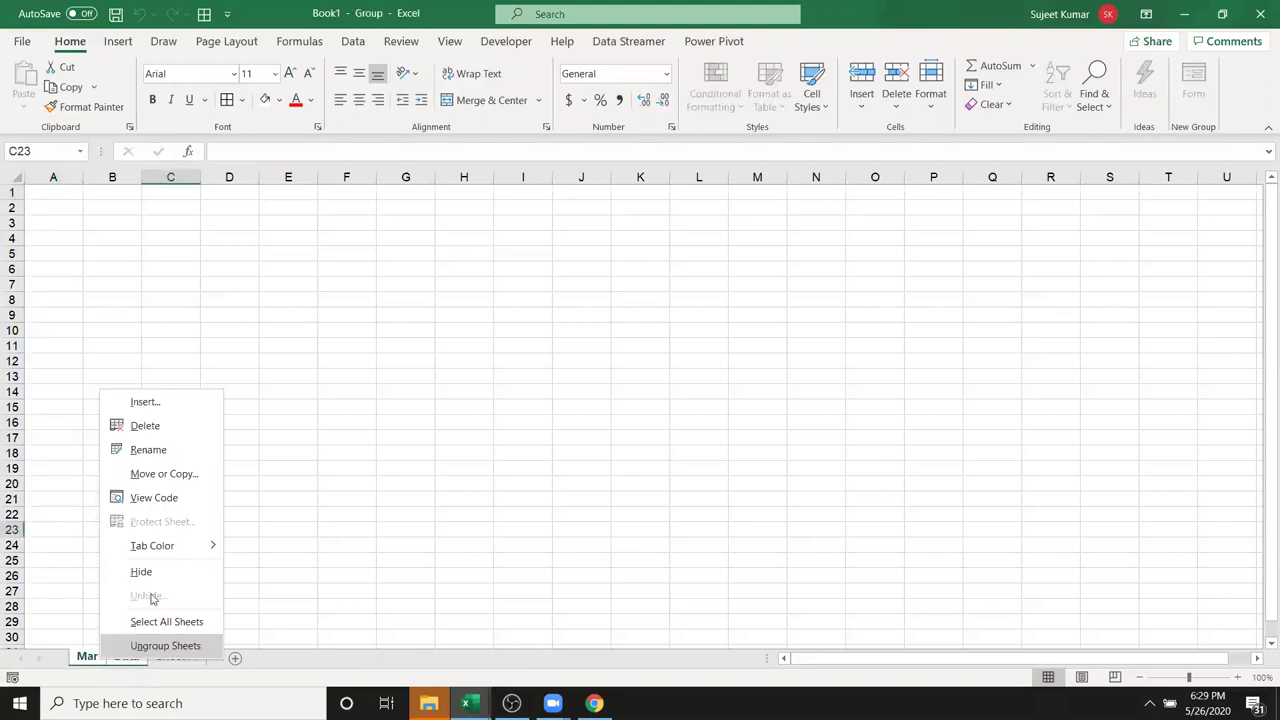
pyautogui.click(193, 425)
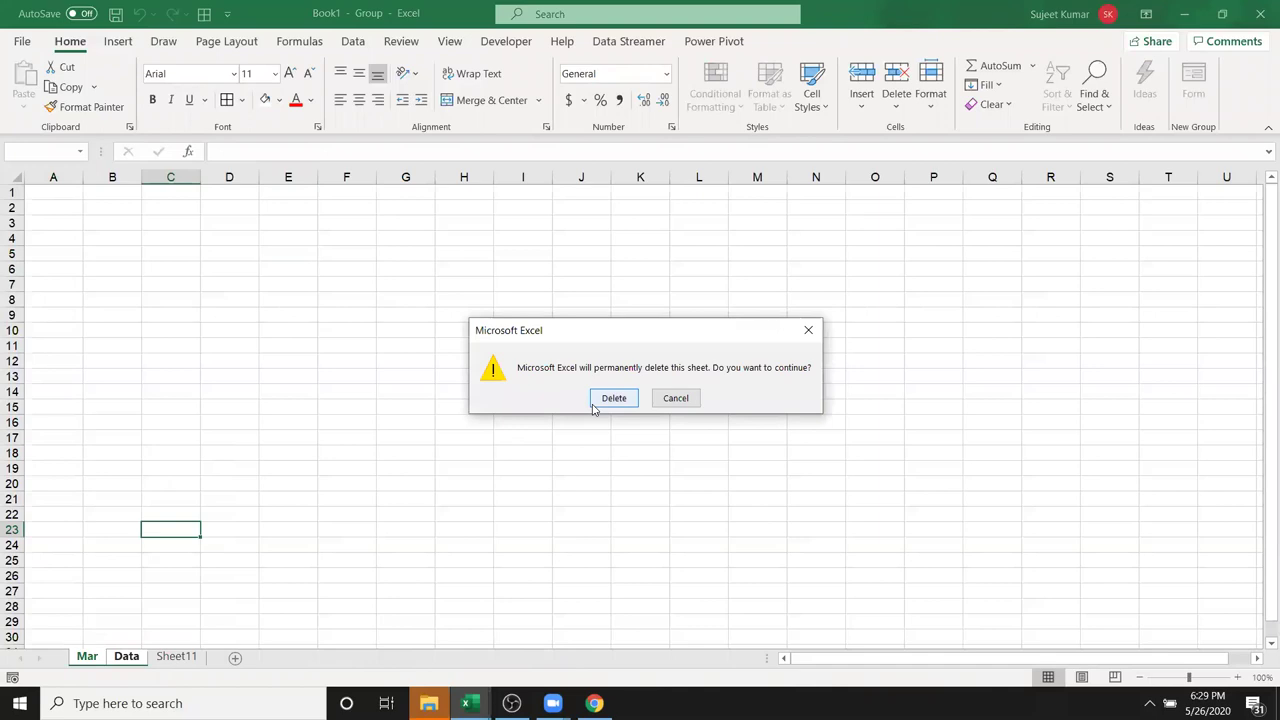
pyautogui.click(612, 398)
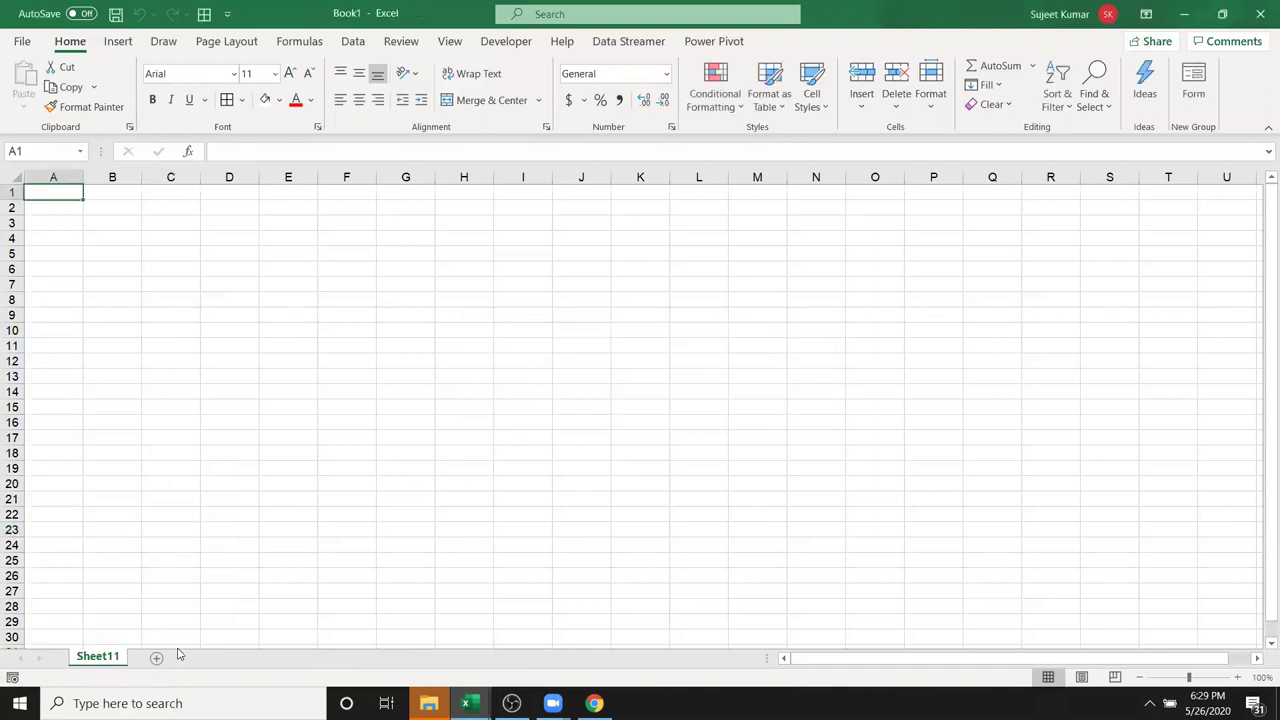
pyautogui.click(157, 658)
# - On Sheet11, insert a PivotTable externally connected to the Data$ table in Documents\DataP
pyautogui.click(98, 657)
pyautogui.click(118, 41)
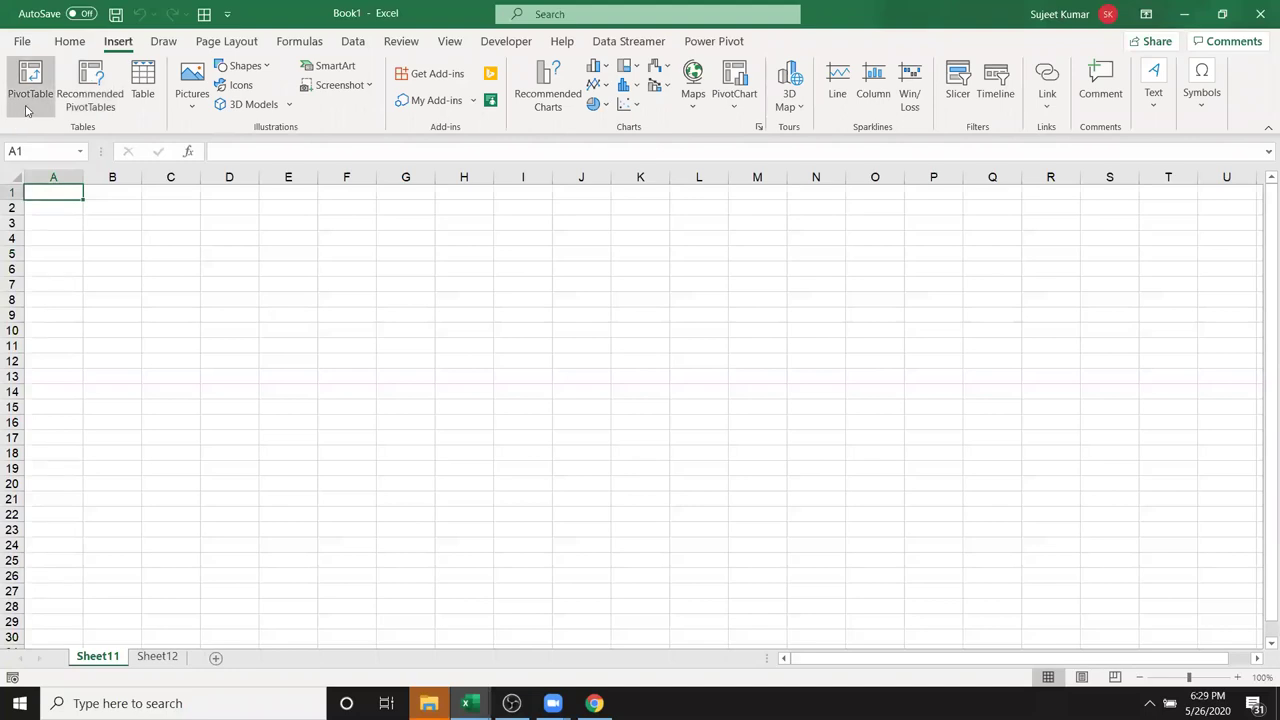
pyautogui.click(27, 100)
pyautogui.click(612, 259)
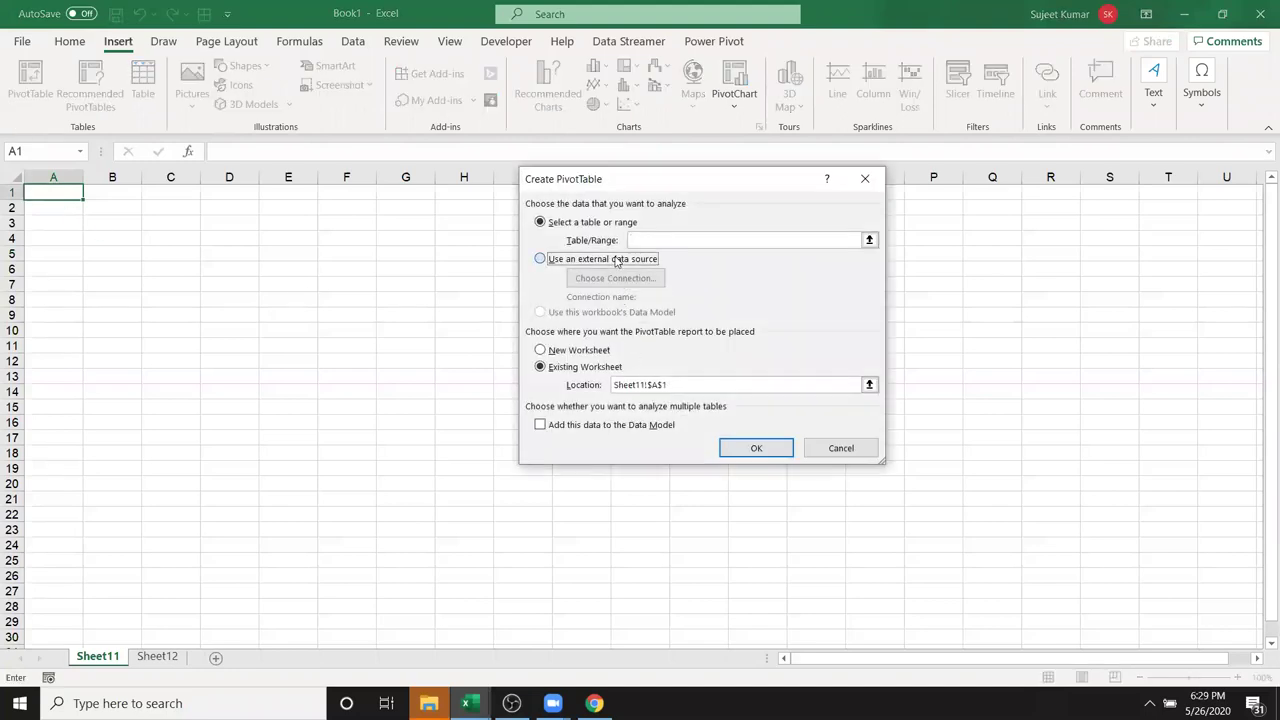
pyautogui.click(596, 282)
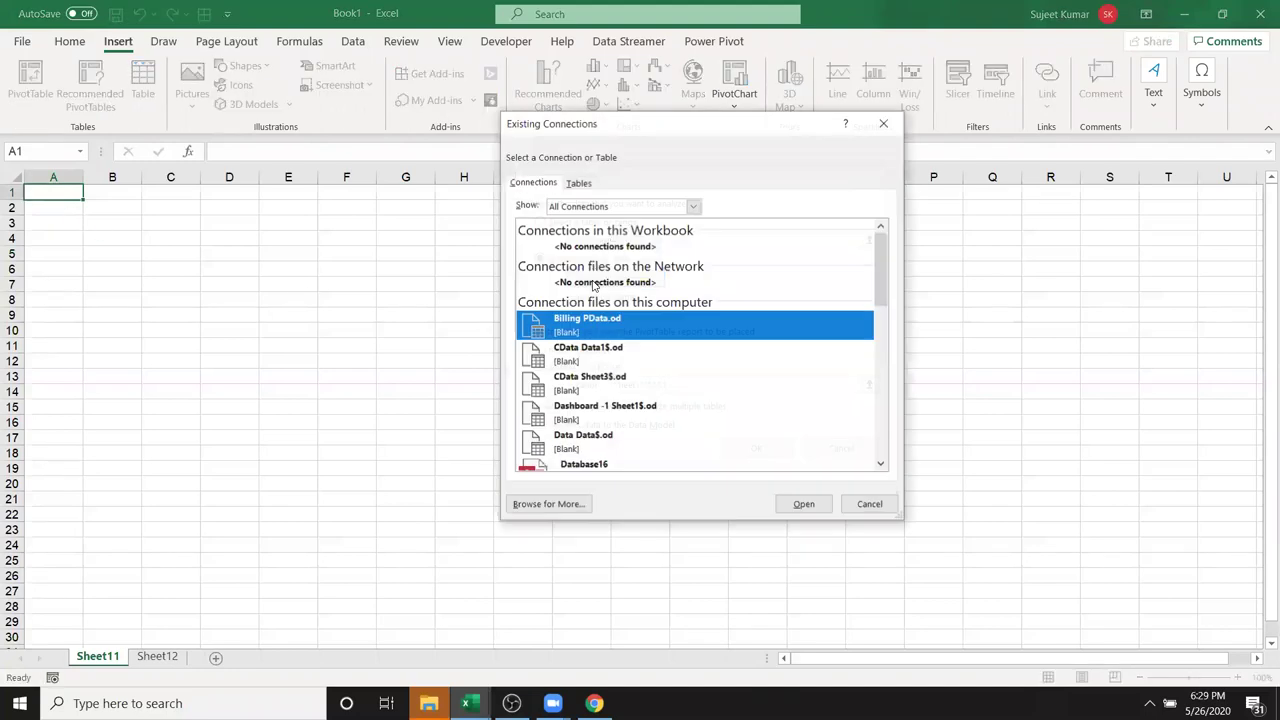
pyautogui.click(548, 506)
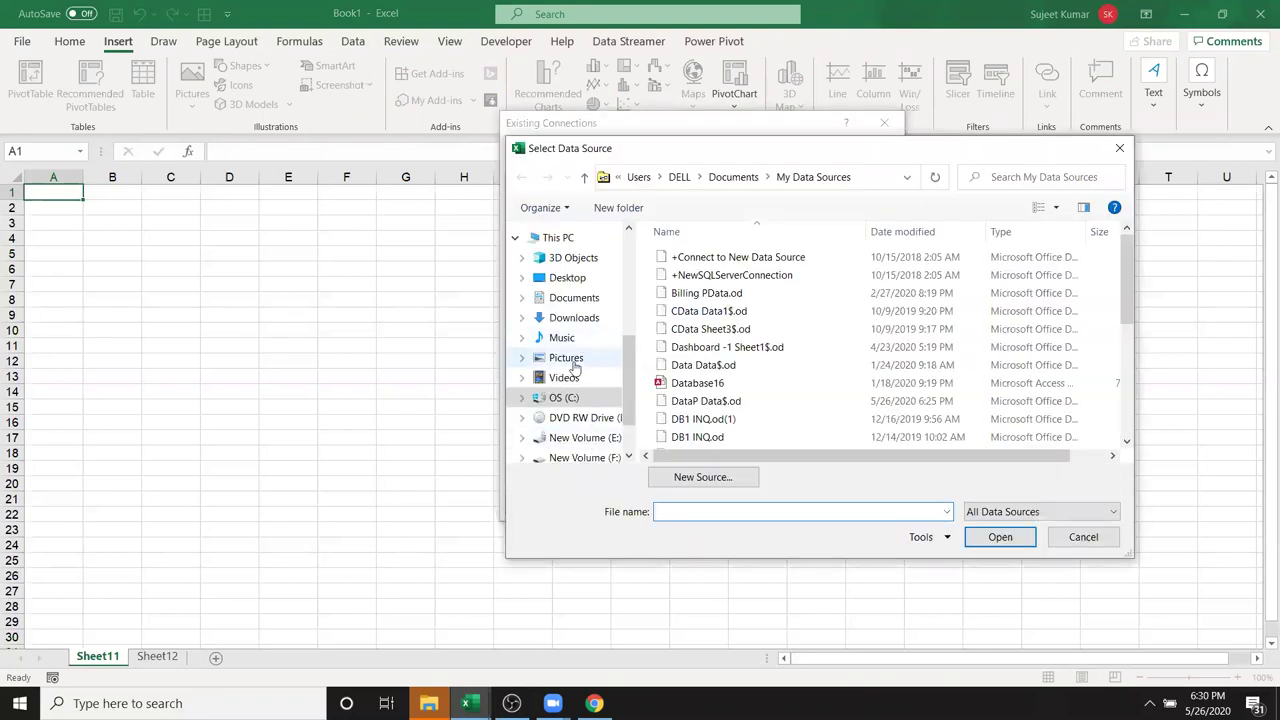
pyautogui.click(560, 278)
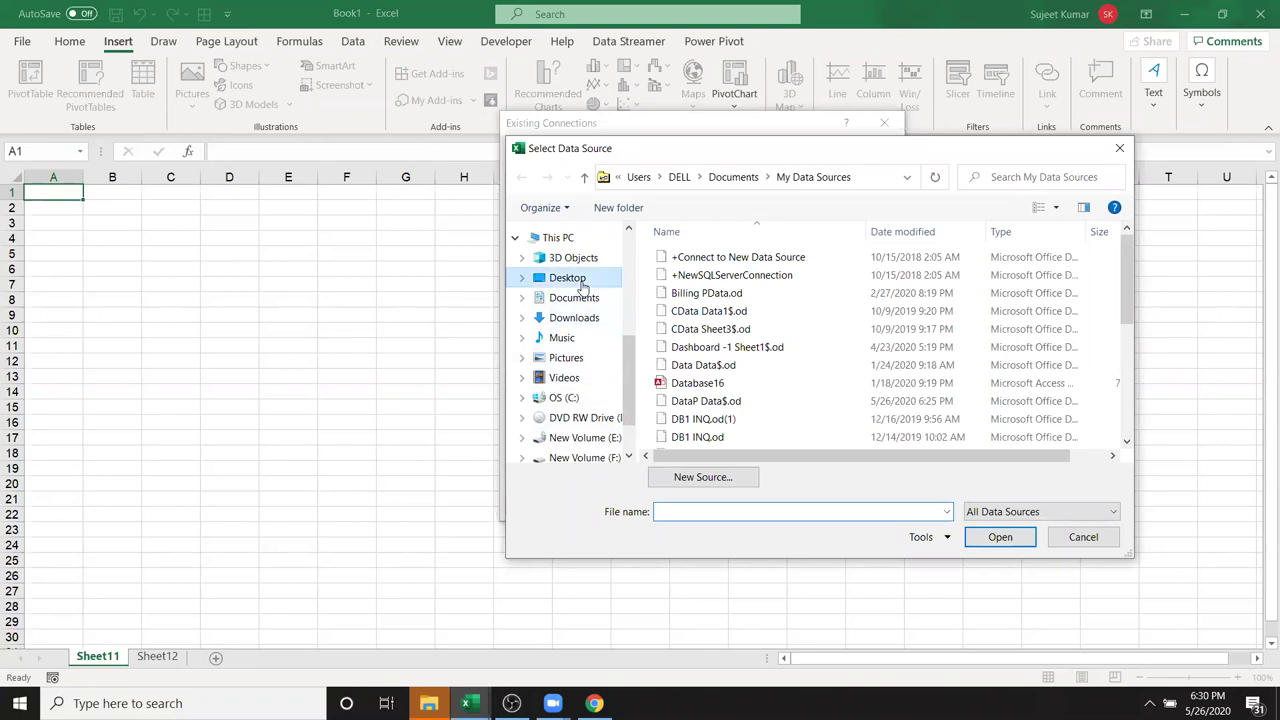
pyautogui.click(576, 298)
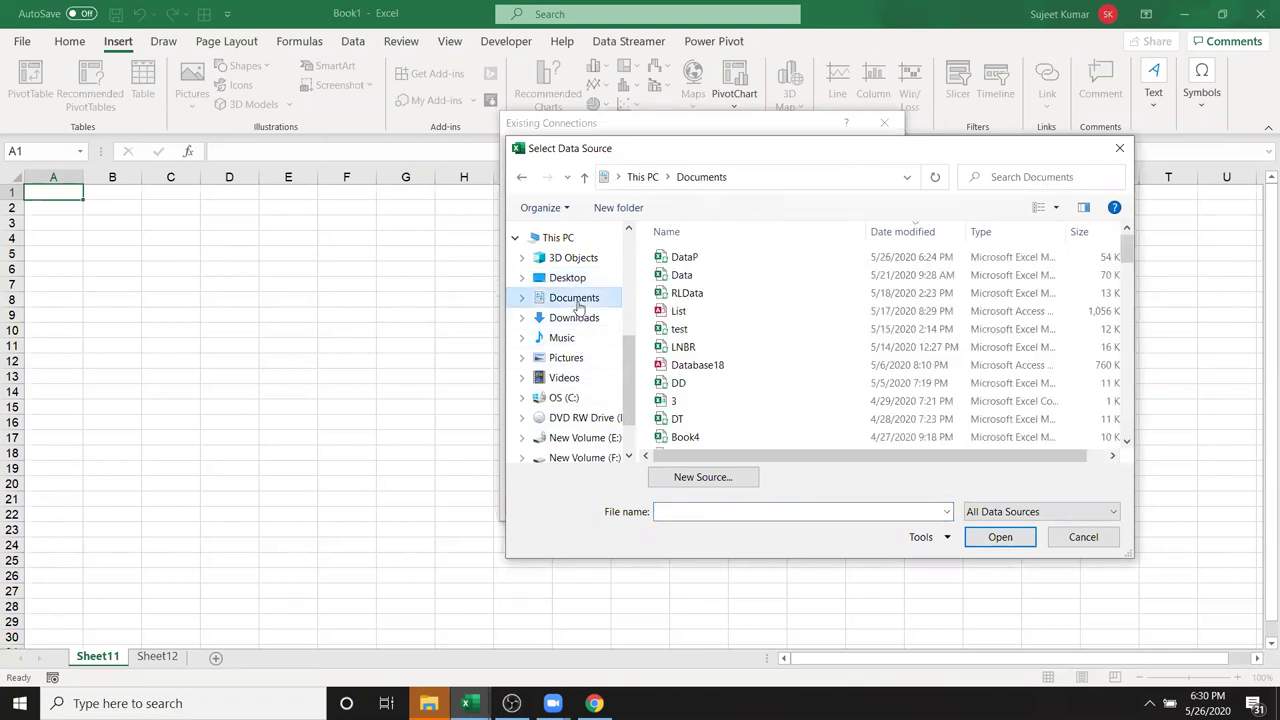
pyautogui.click(686, 258)
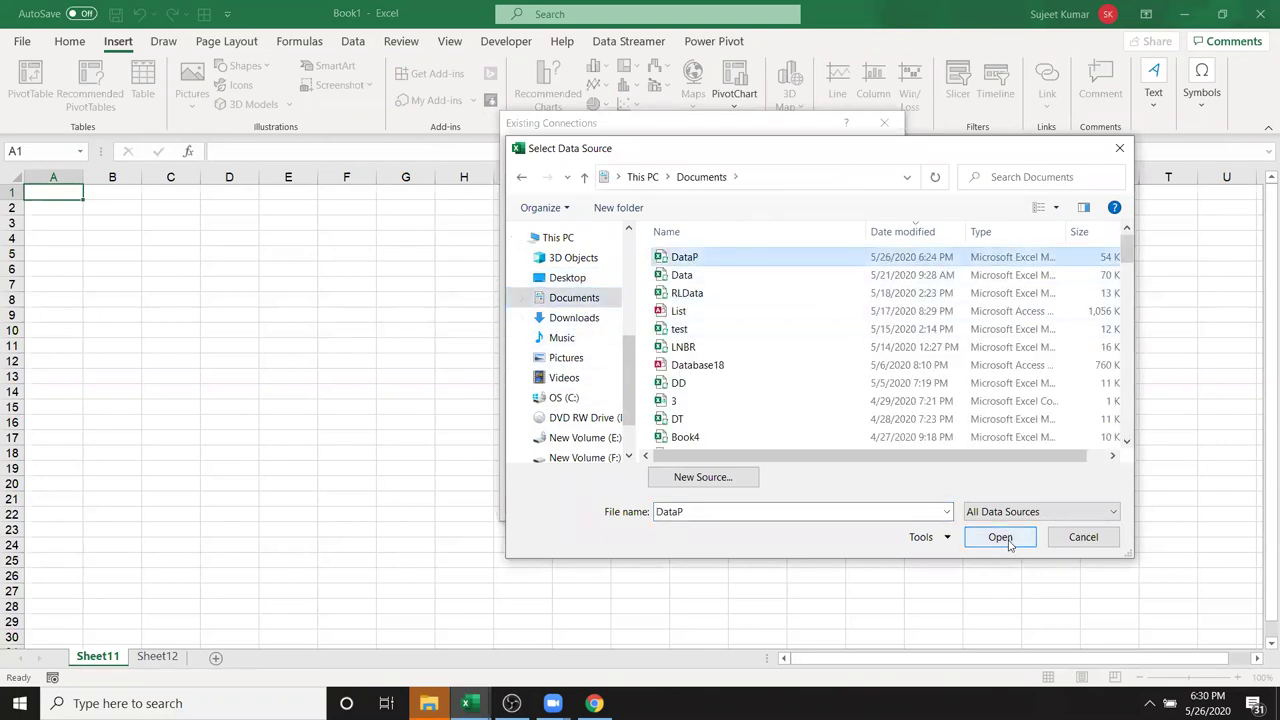
pyautogui.click(1000, 537)
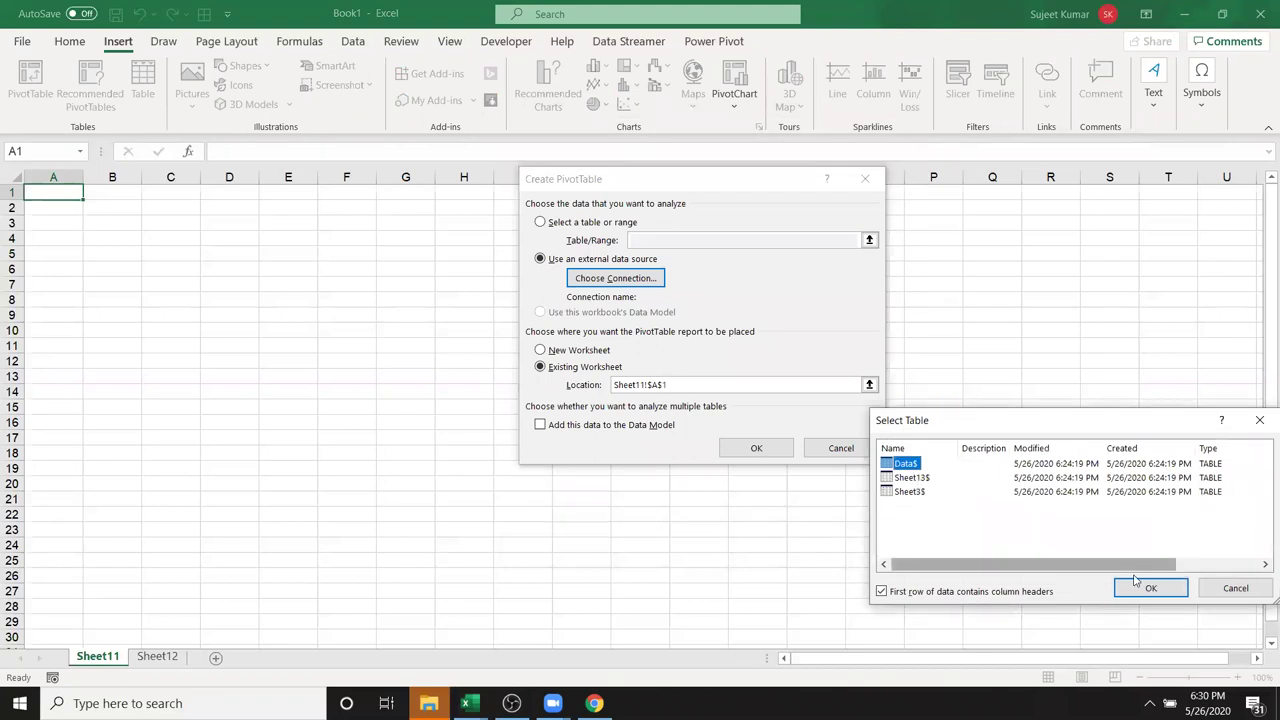
pyautogui.click(1140, 589)
# - Create the Sheet11 PivotTable and count Product by Region (North America 206, total 503)
pyautogui.click(762, 452)
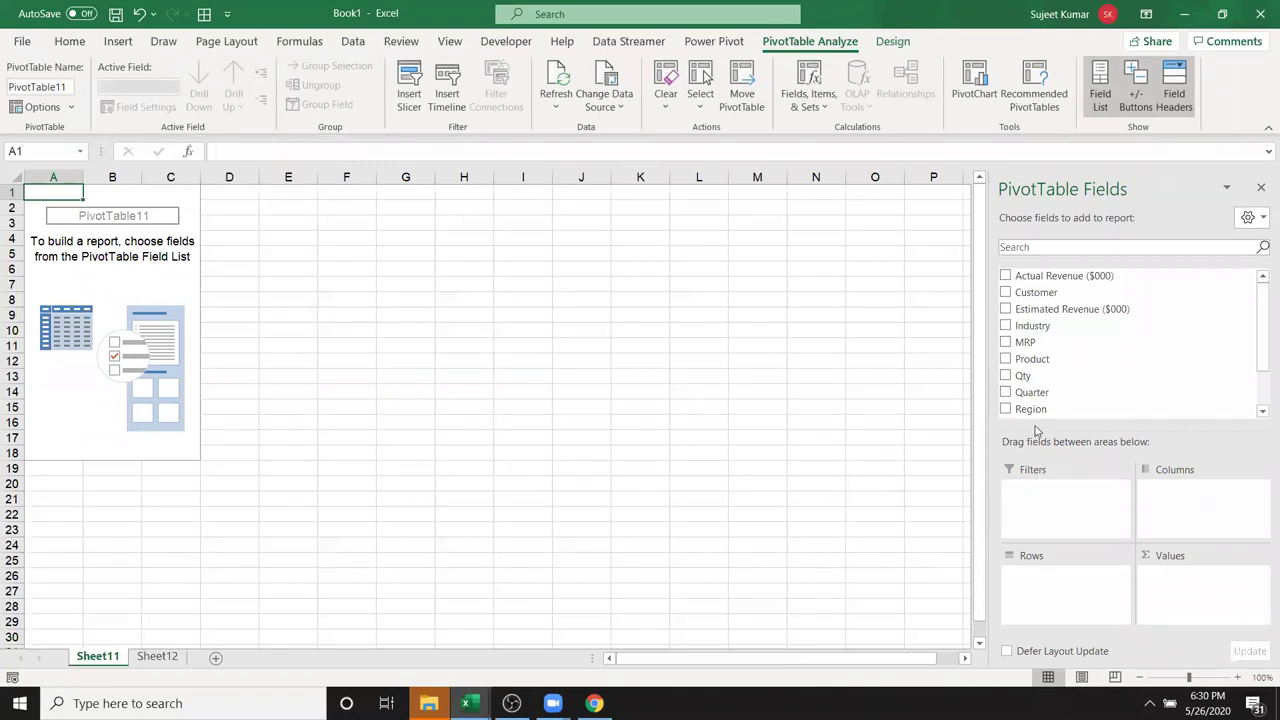
pyautogui.moveTo(1047, 410); pyautogui.dragTo(1060, 590)
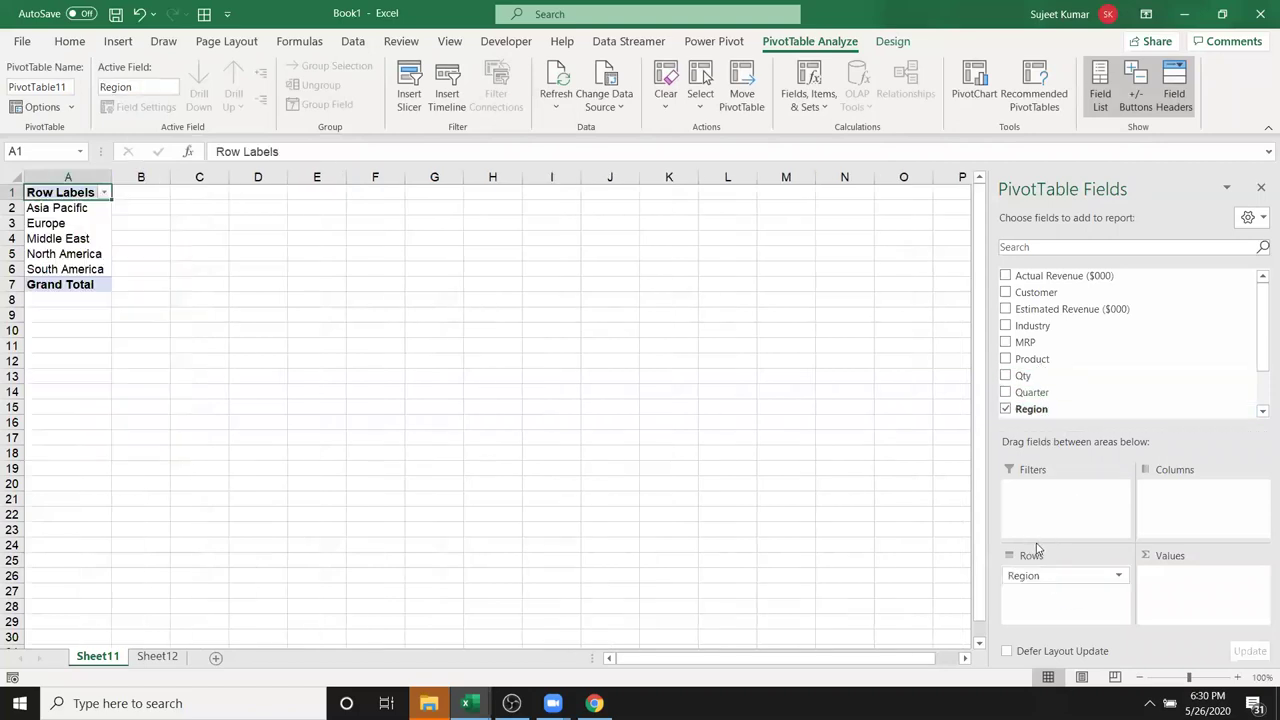
pyautogui.moveTo(1038, 362); pyautogui.dragTo(1250, 621)
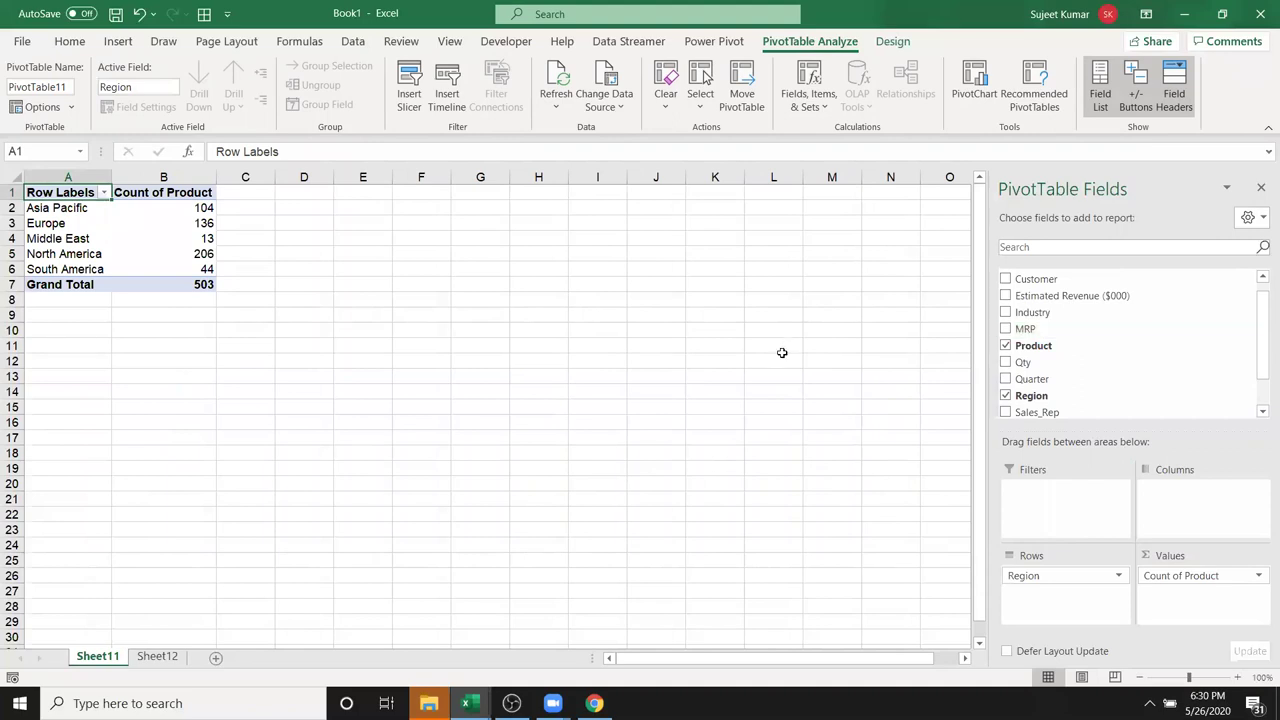
# - Start a new PivotTable on Sheet12 from an external data source, browsing for a connection
pyautogui.click(157, 656)
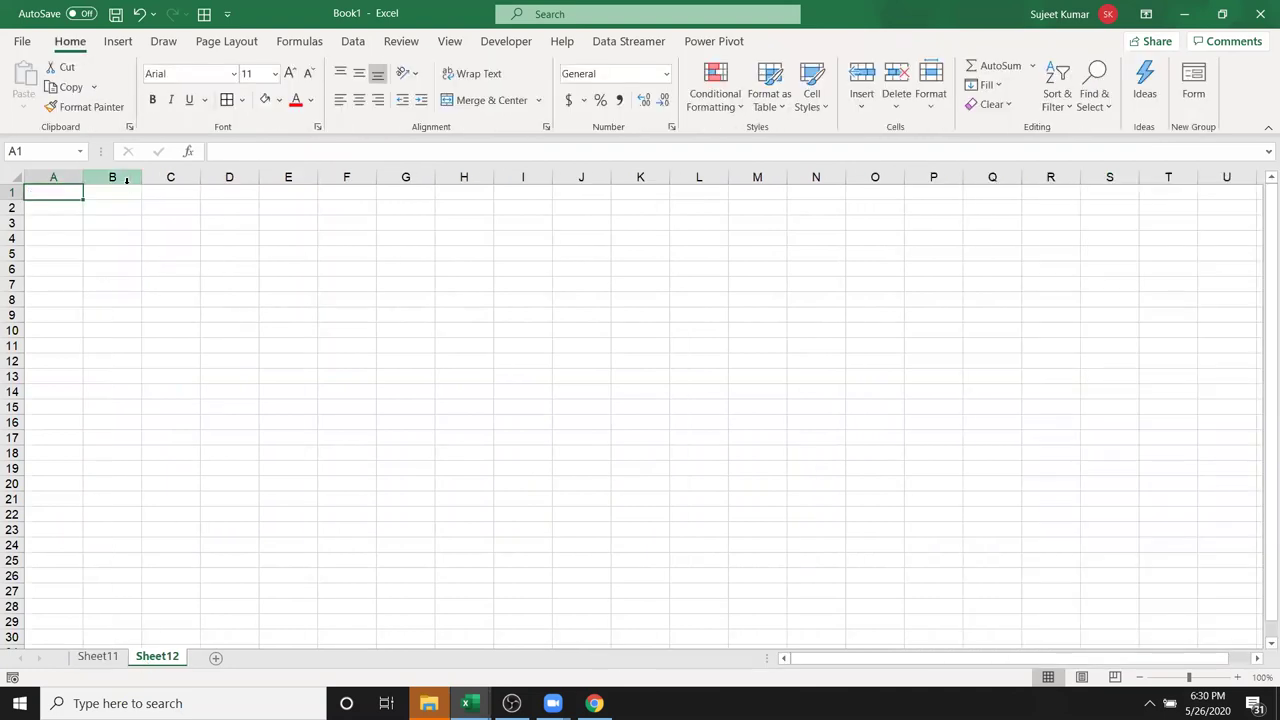
pyautogui.click(124, 43)
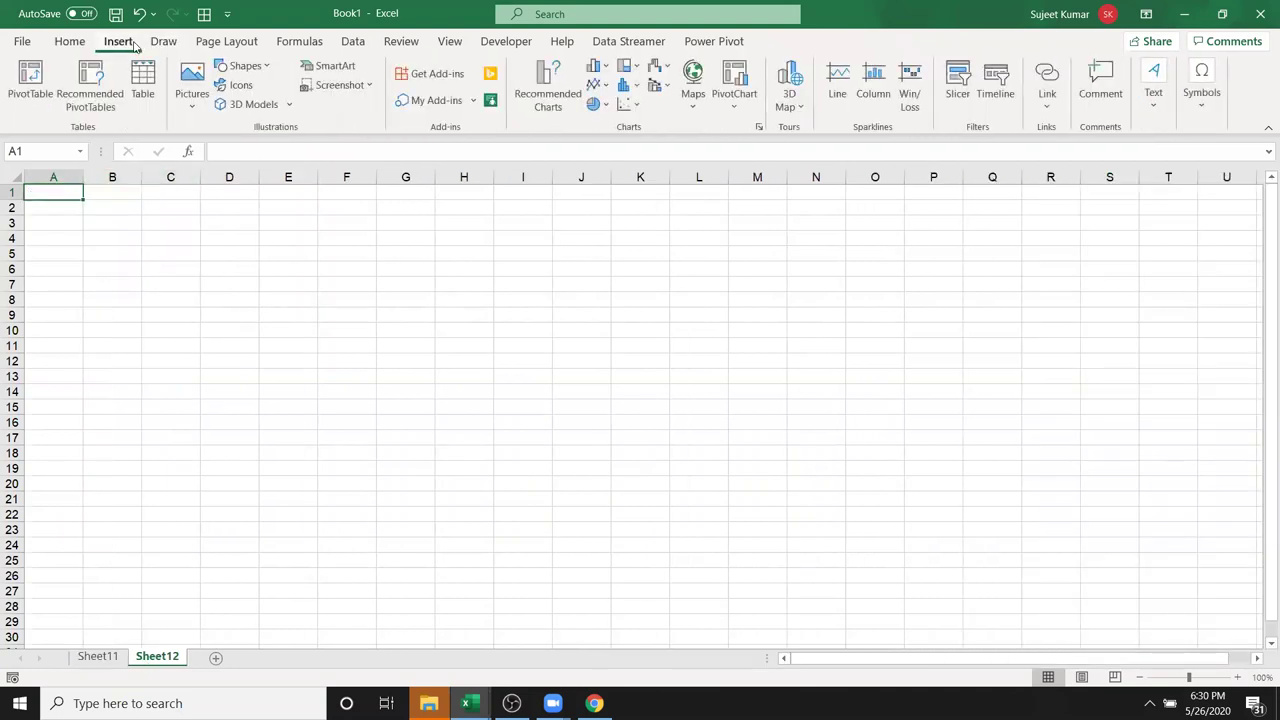
pyautogui.click(16, 88)
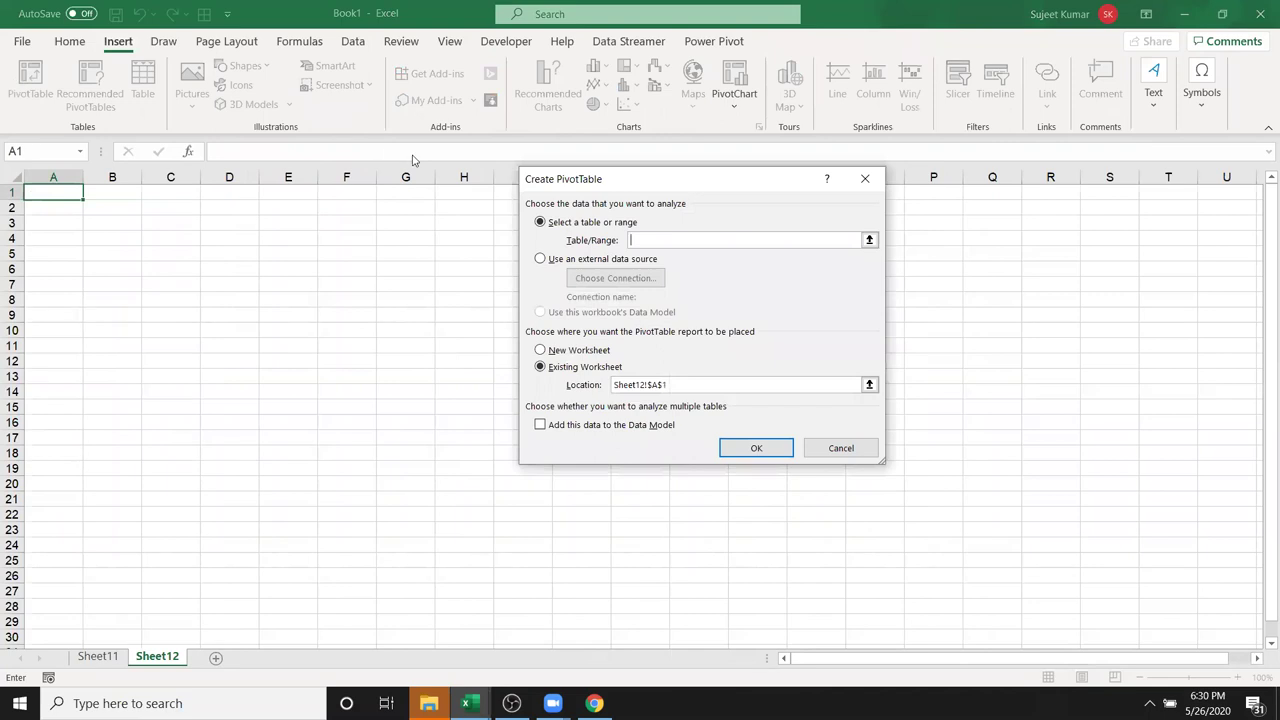
pyautogui.click(541, 259)
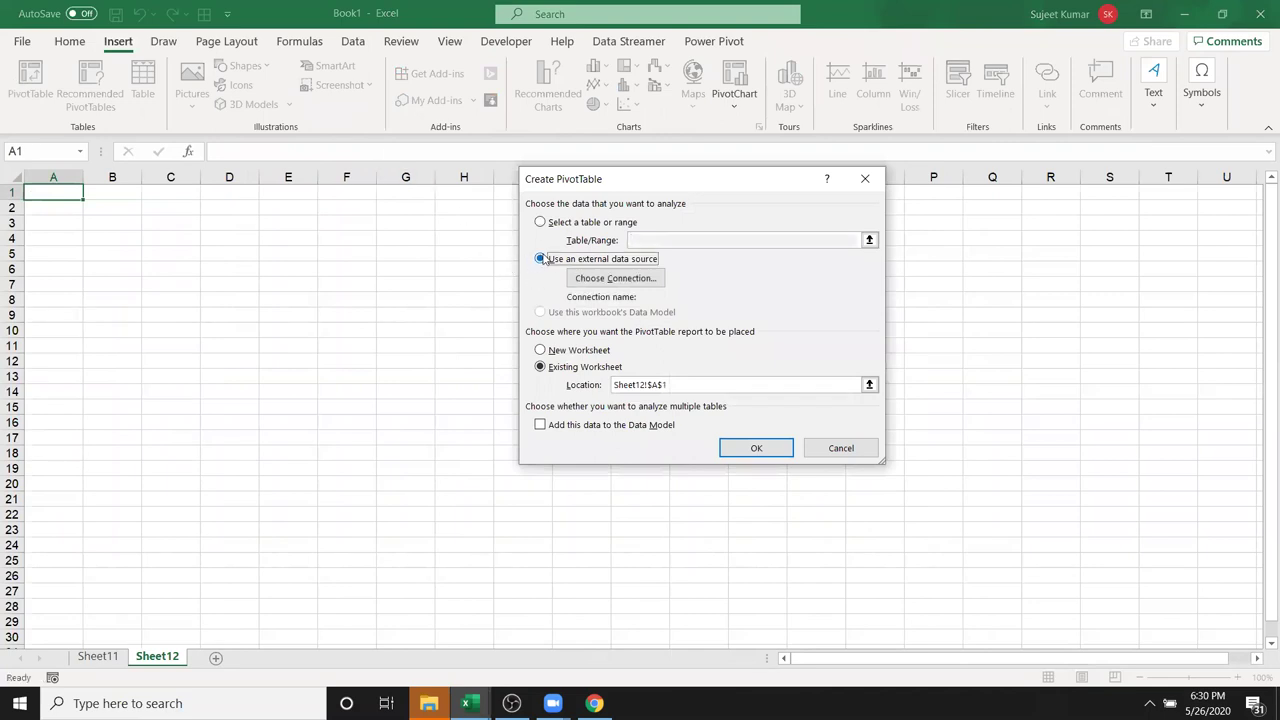
pyautogui.click(603, 279)
pyautogui.click(540, 505)
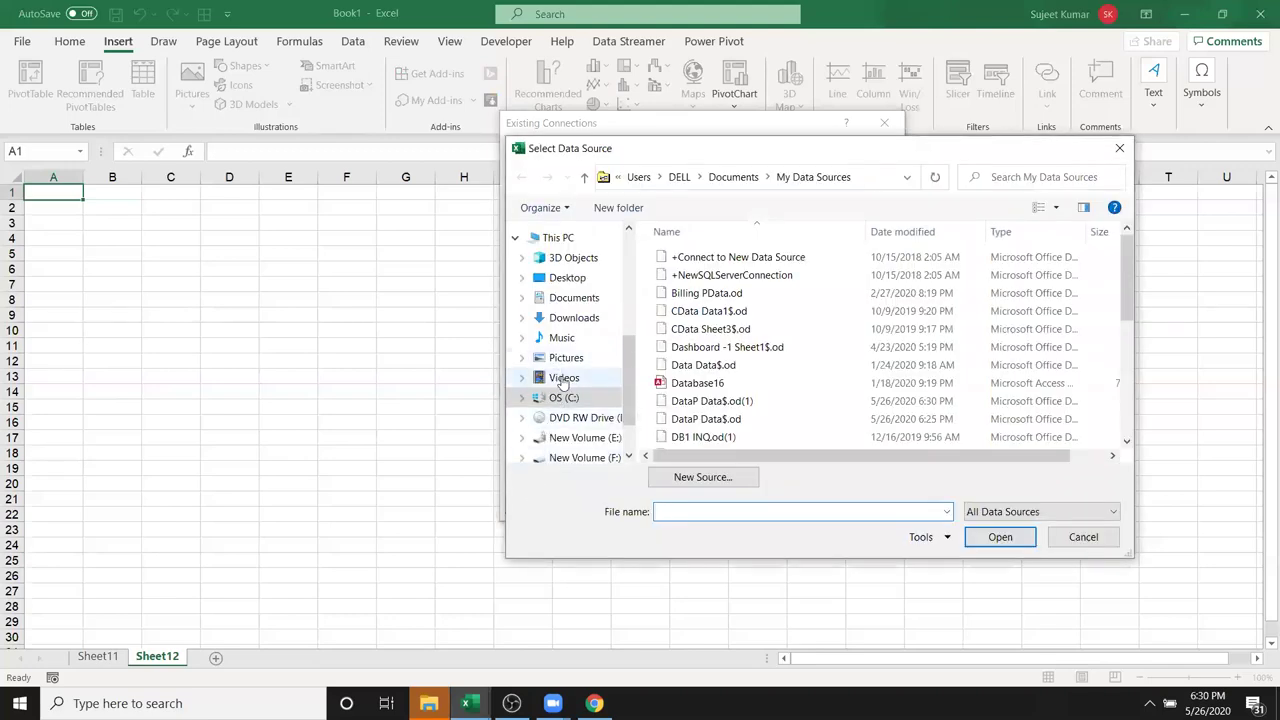
# - Open the PData database from the Documents folder as the connection
pyautogui.click(578, 300)
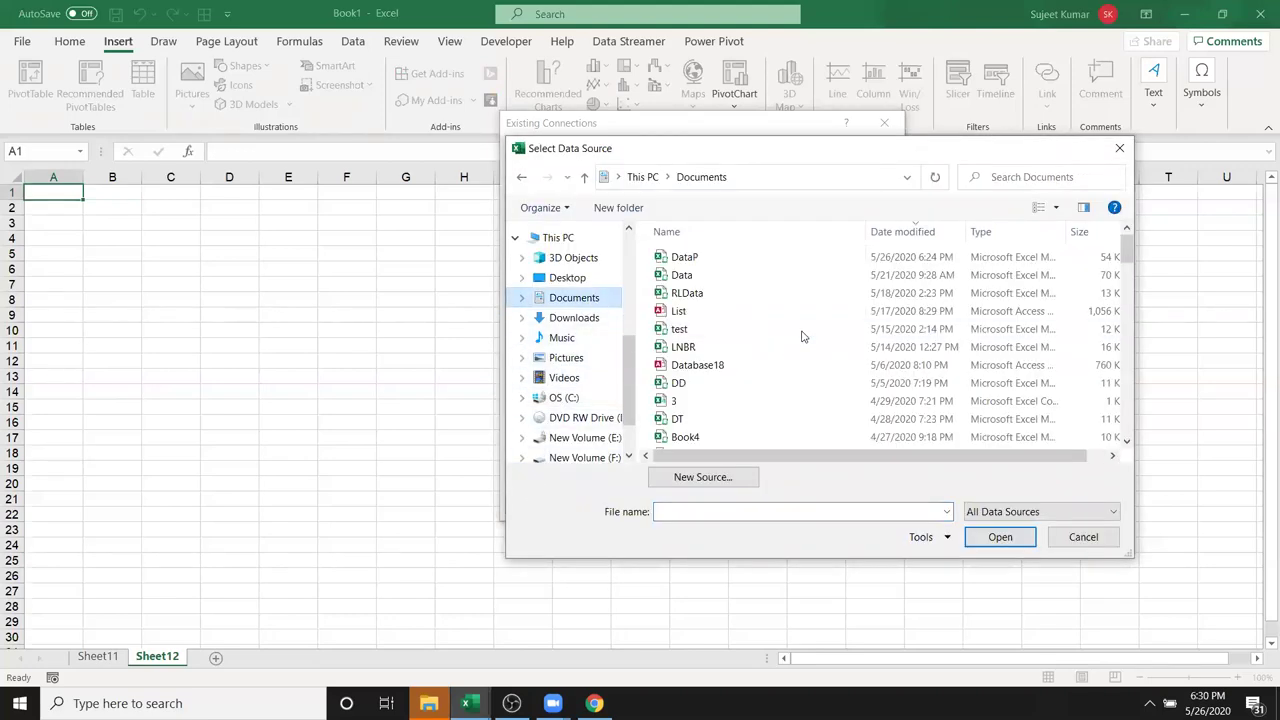
pyautogui.scroll(-2, 802, 345)
pyautogui.scroll(-3, 805, 365)
pyautogui.scroll(-1, 805, 365)
pyautogui.scroll(4, 805, 365)
pyautogui.scroll(3, 800, 350)
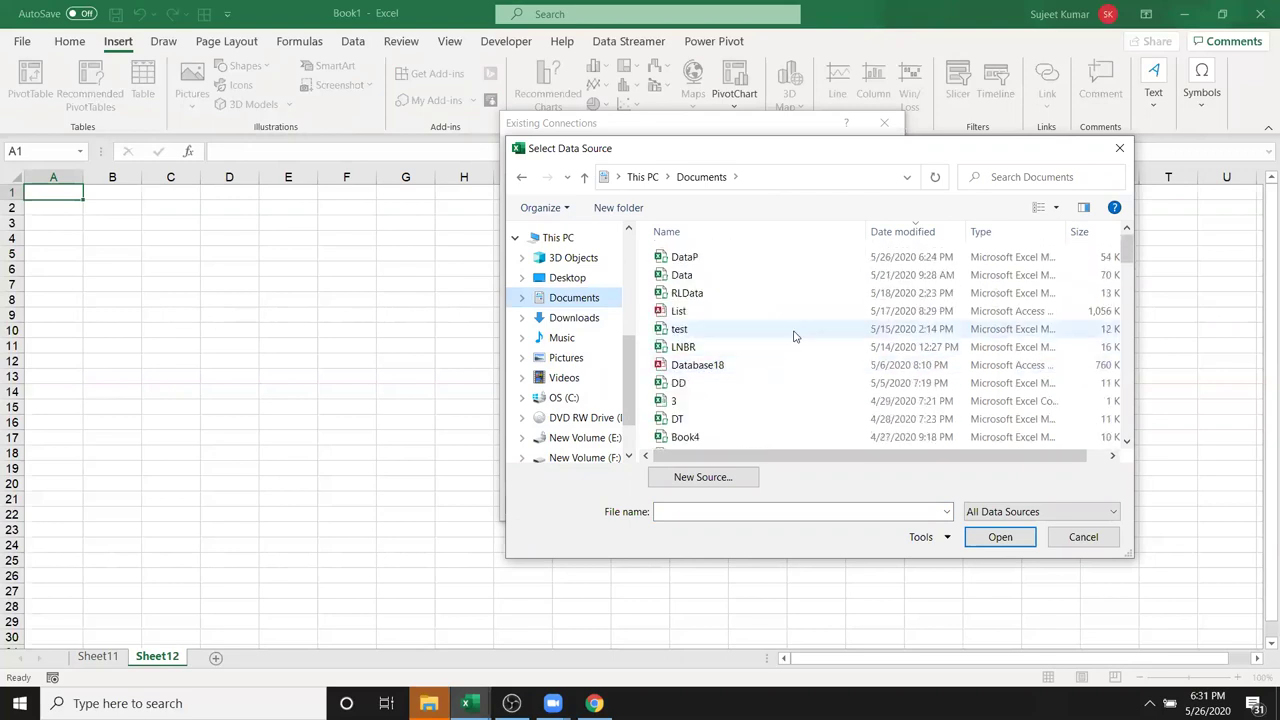
pyautogui.scroll(-5, 687, 320)
pyautogui.scroll(-5, 687, 325)
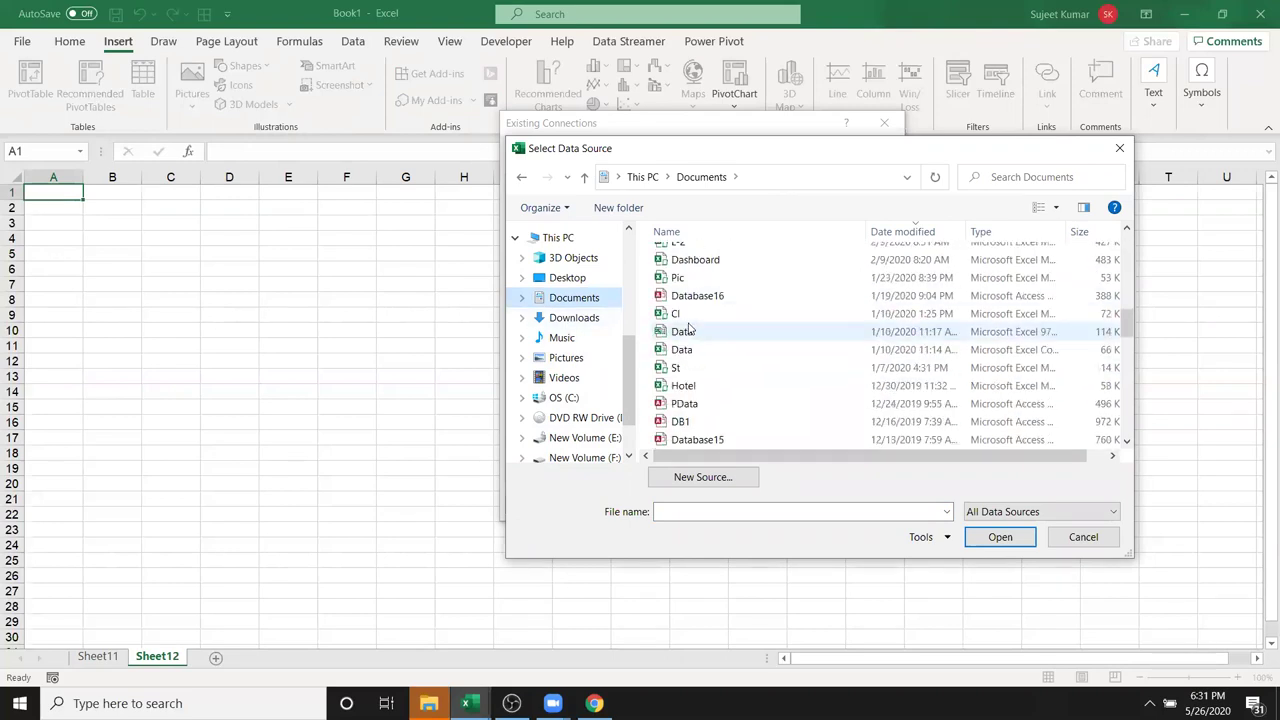
pyautogui.scroll(2, 700, 340)
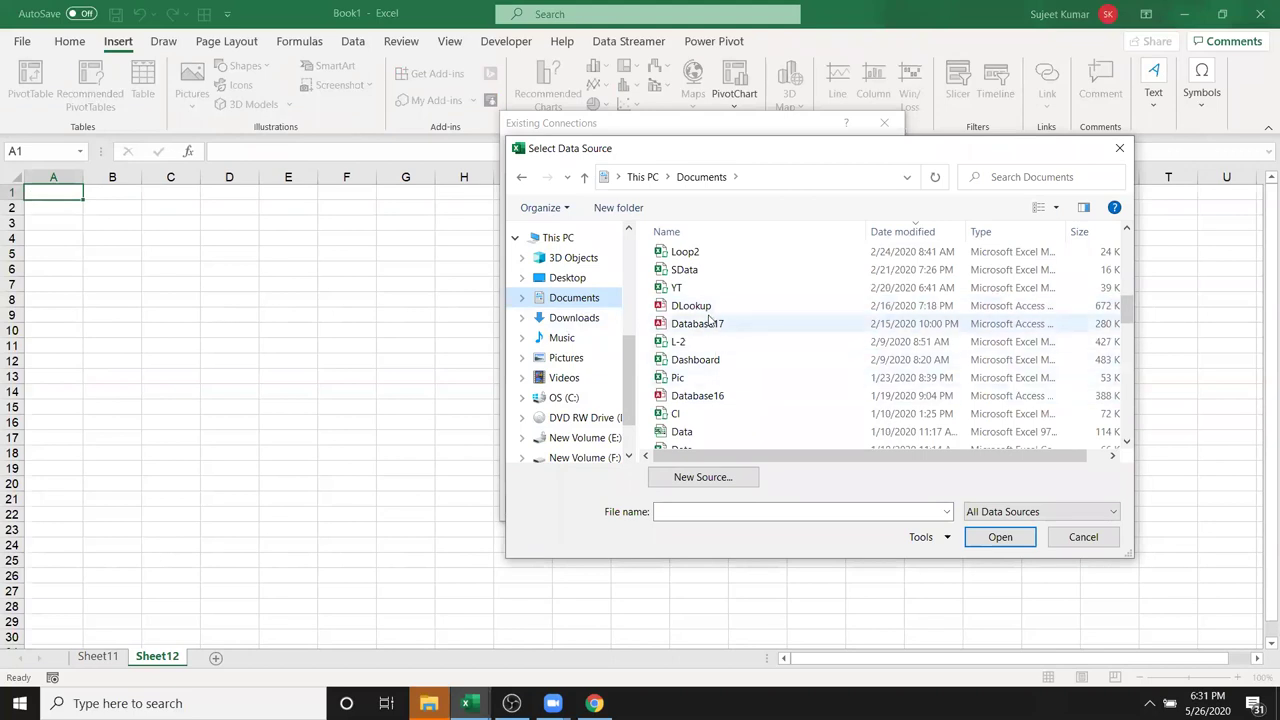
pyautogui.scroll(-2, 743, 410)
pyautogui.click(743, 404)
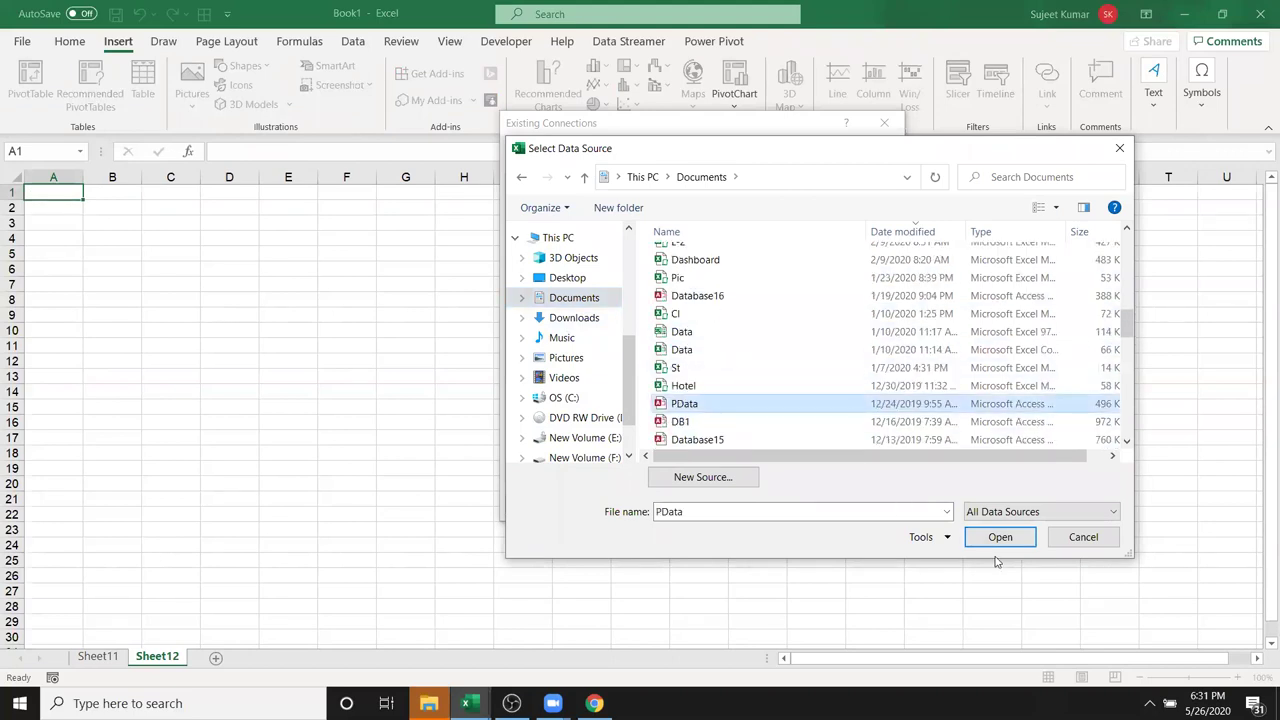
pyautogui.click(997, 537)
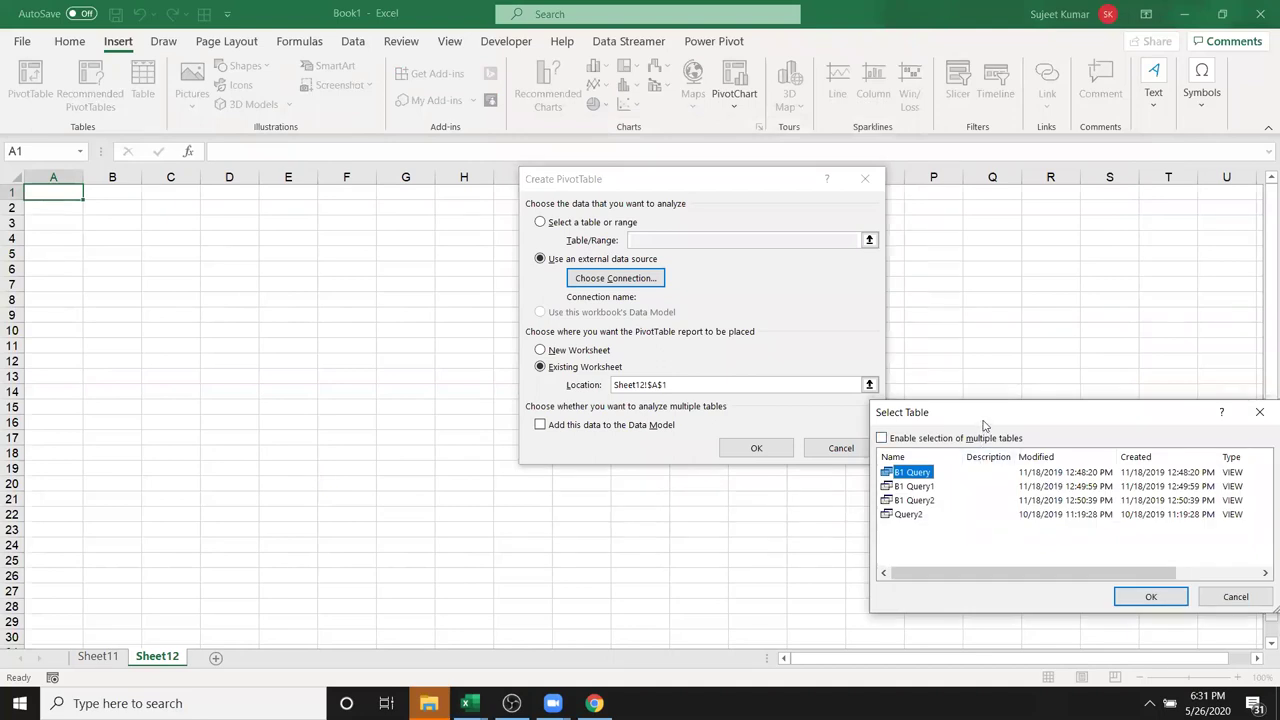
# - Choose the Query2 view and place the empty PivotTable at Sheet12!$A$1
pyautogui.moveTo(985, 425); pyautogui.dragTo(796, 337)
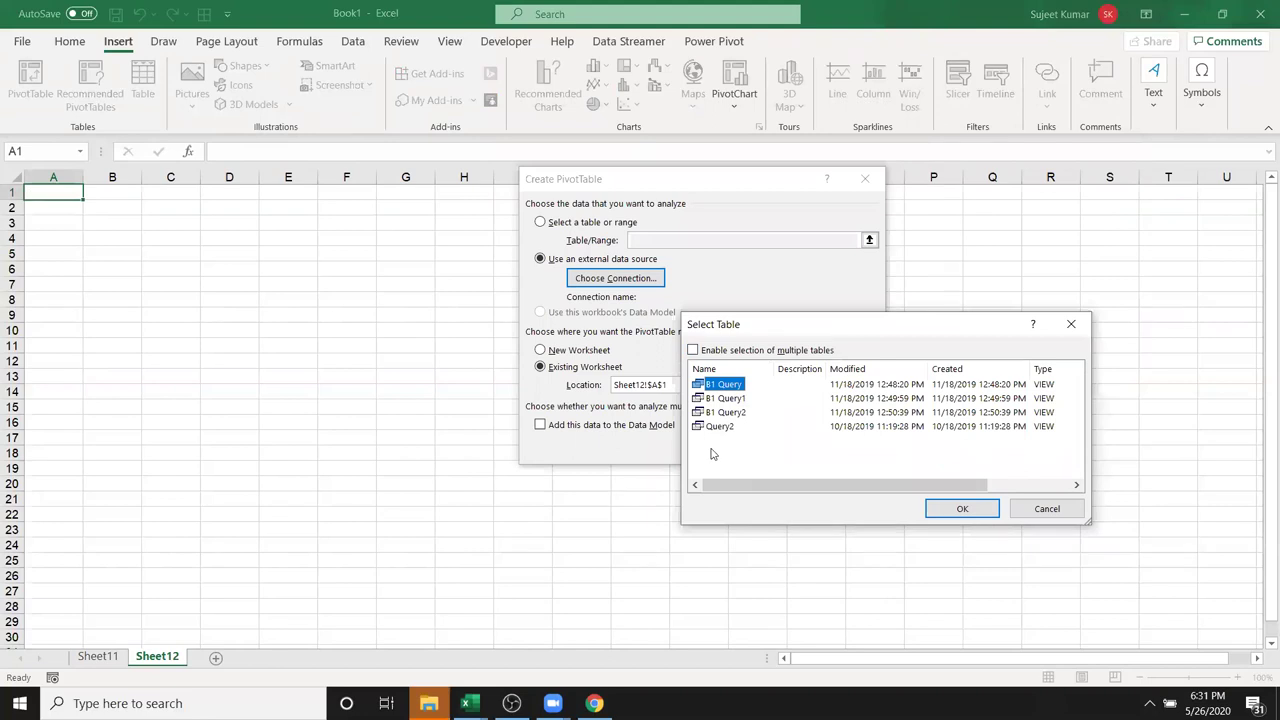
pyautogui.click(718, 428)
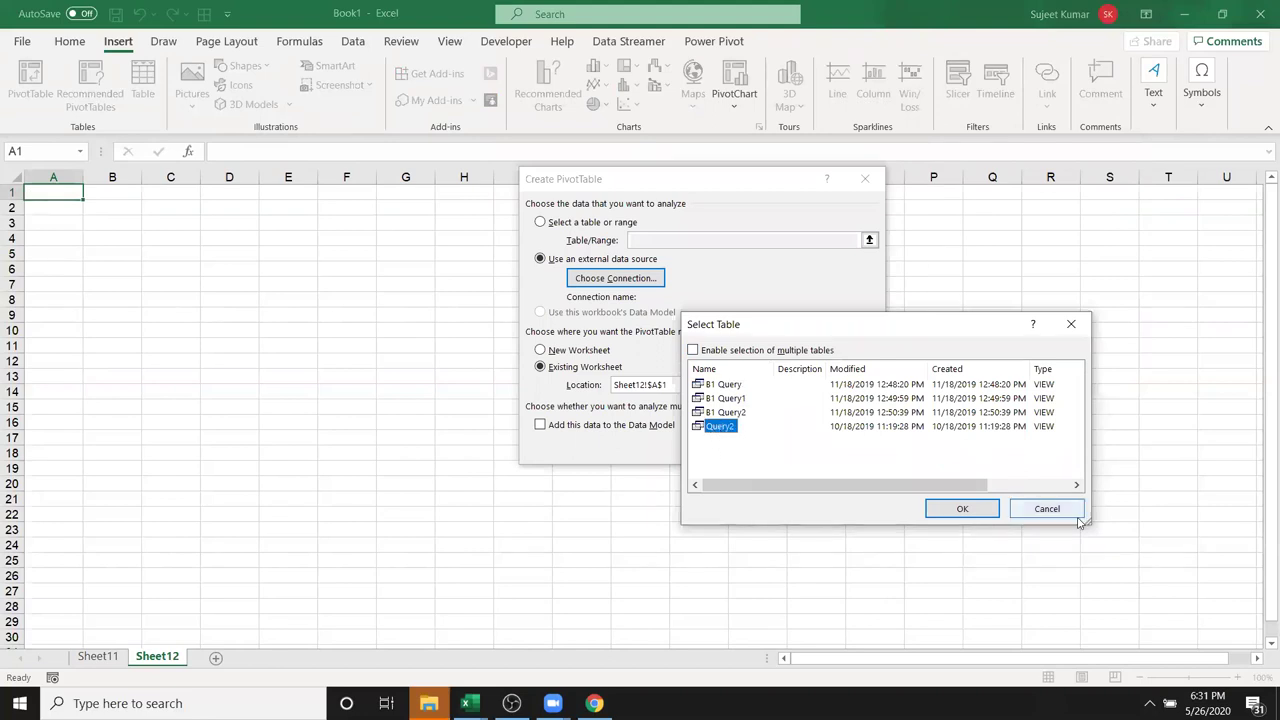
pyautogui.click(962, 509)
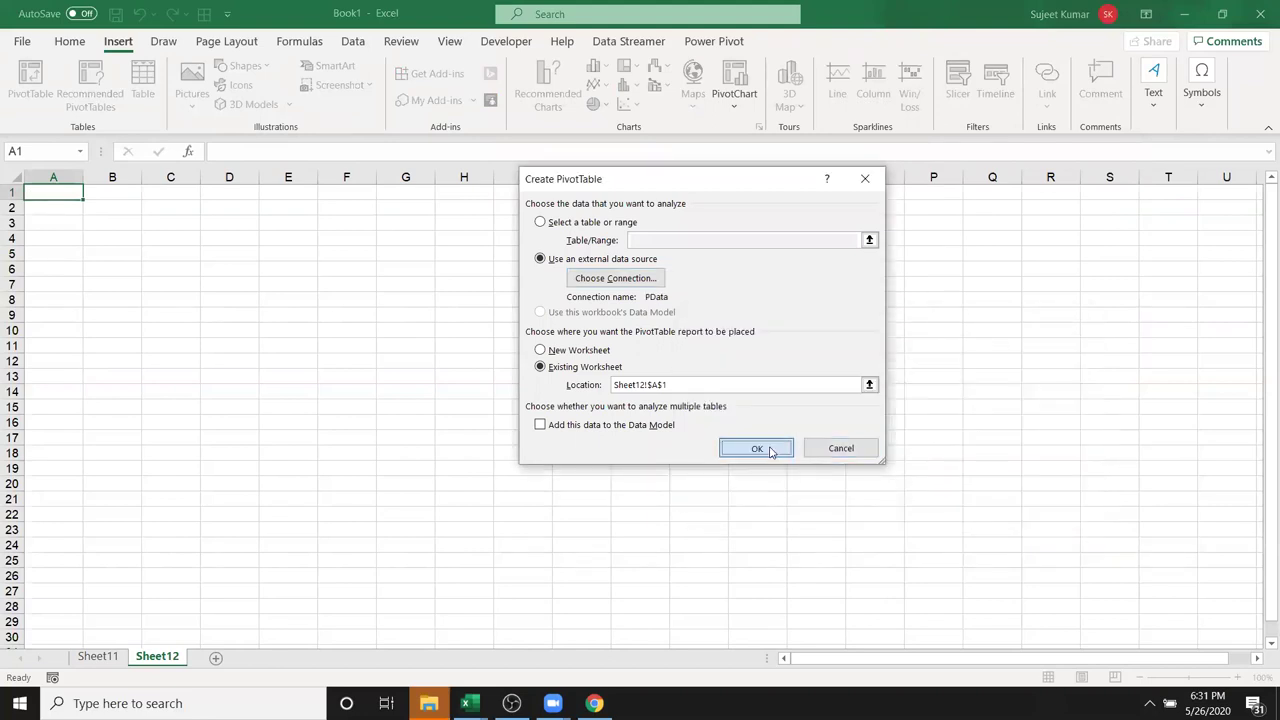
pyautogui.click(768, 447)
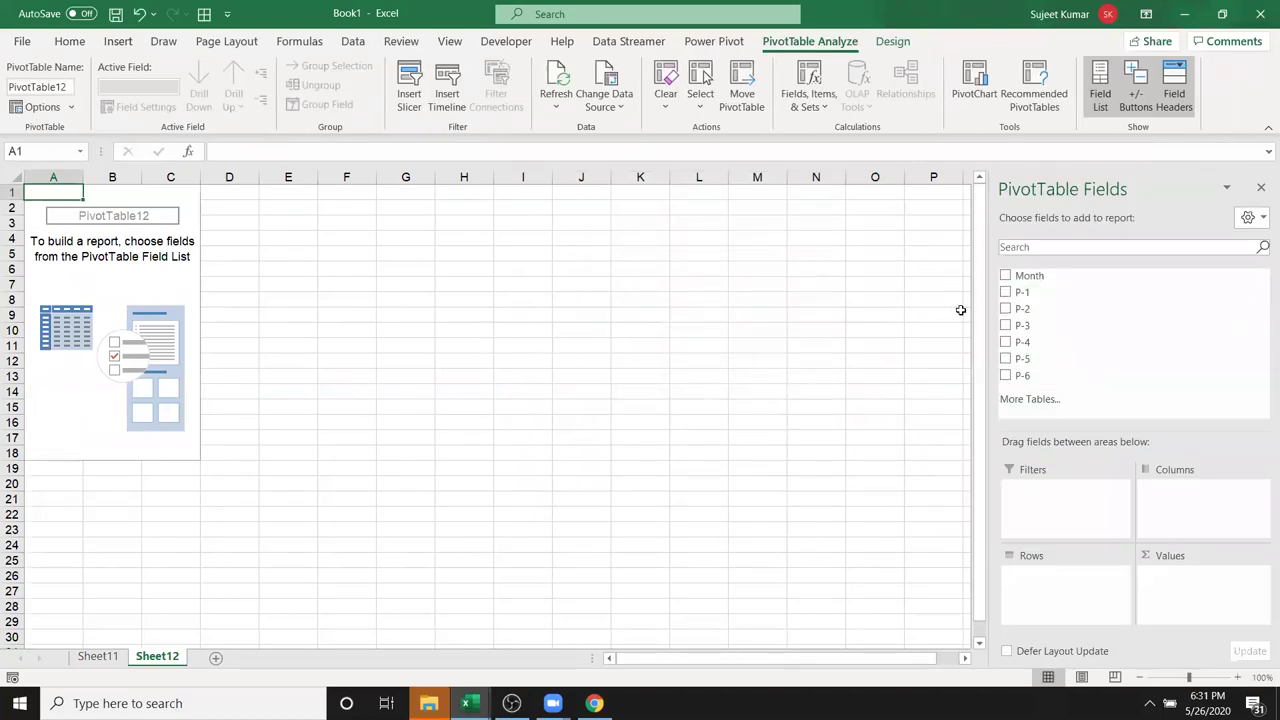
# - Sum P-2 by Month in the Sheet12 pivot (total 3546) and add blank Sheet13
pyautogui.moveTo(1050, 280); pyautogui.dragTo(1050, 575)
pyautogui.moveTo(1020, 308); pyautogui.dragTo(1196, 628)
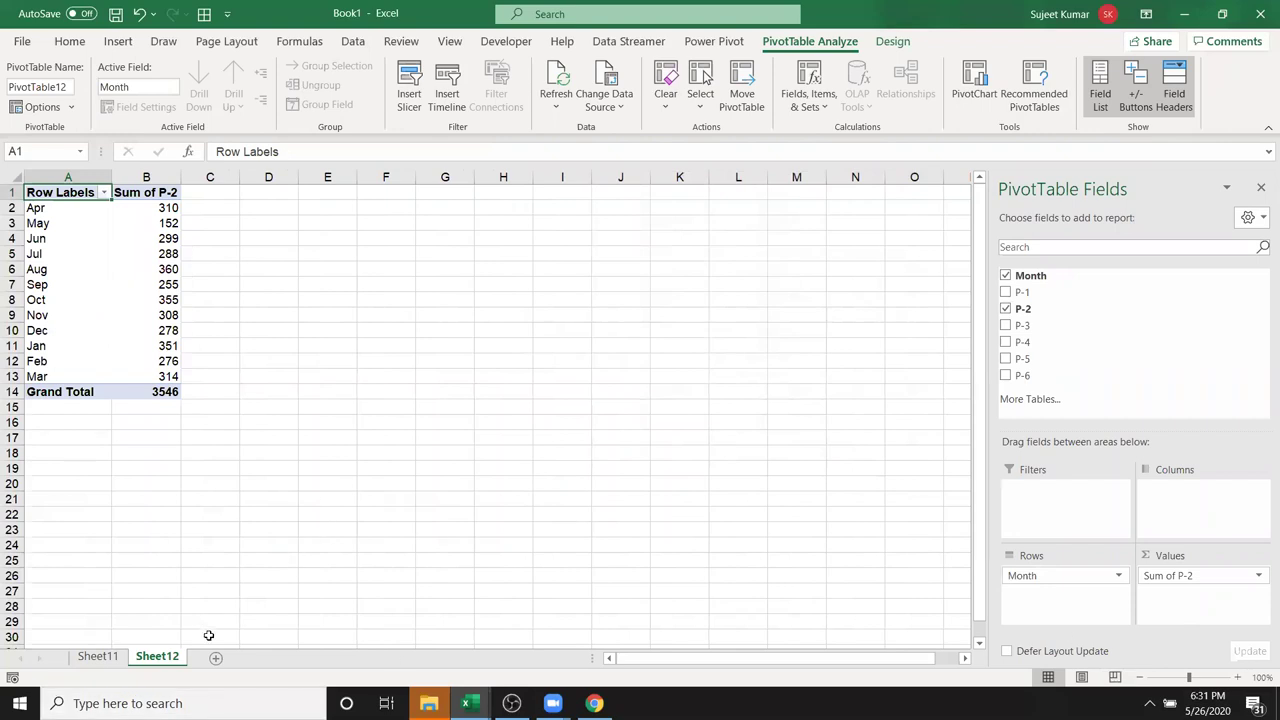
pyautogui.click(158, 330)
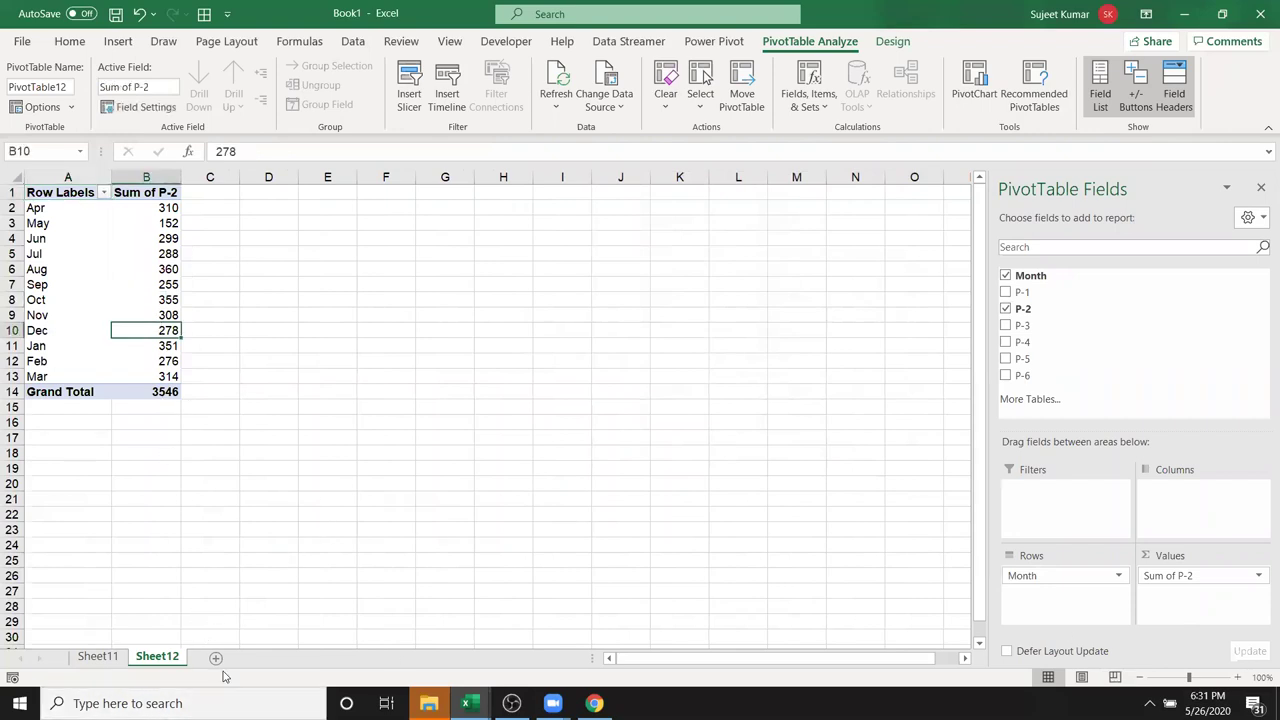
pyautogui.click(237, 658)
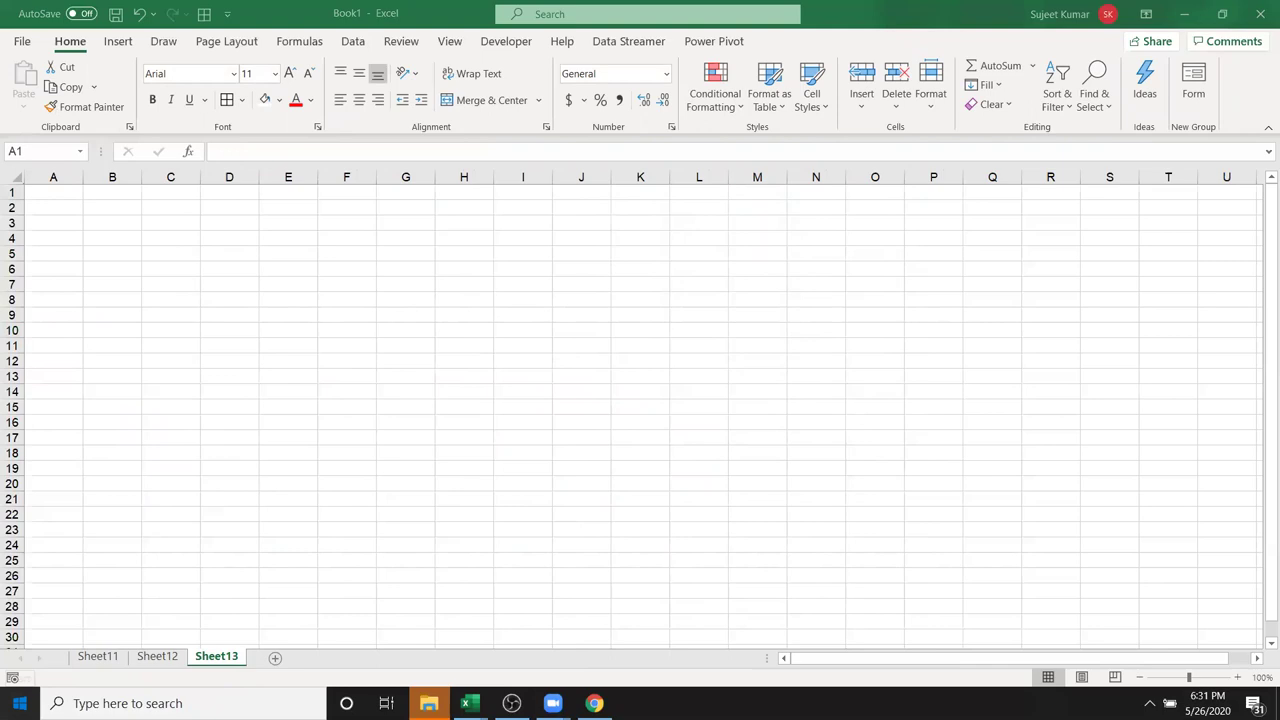
# - Search Windows for 'mana' and launch Microsoft SQL Server Management Studio 18
pyautogui.press('super')
pyautogui.write('sql')
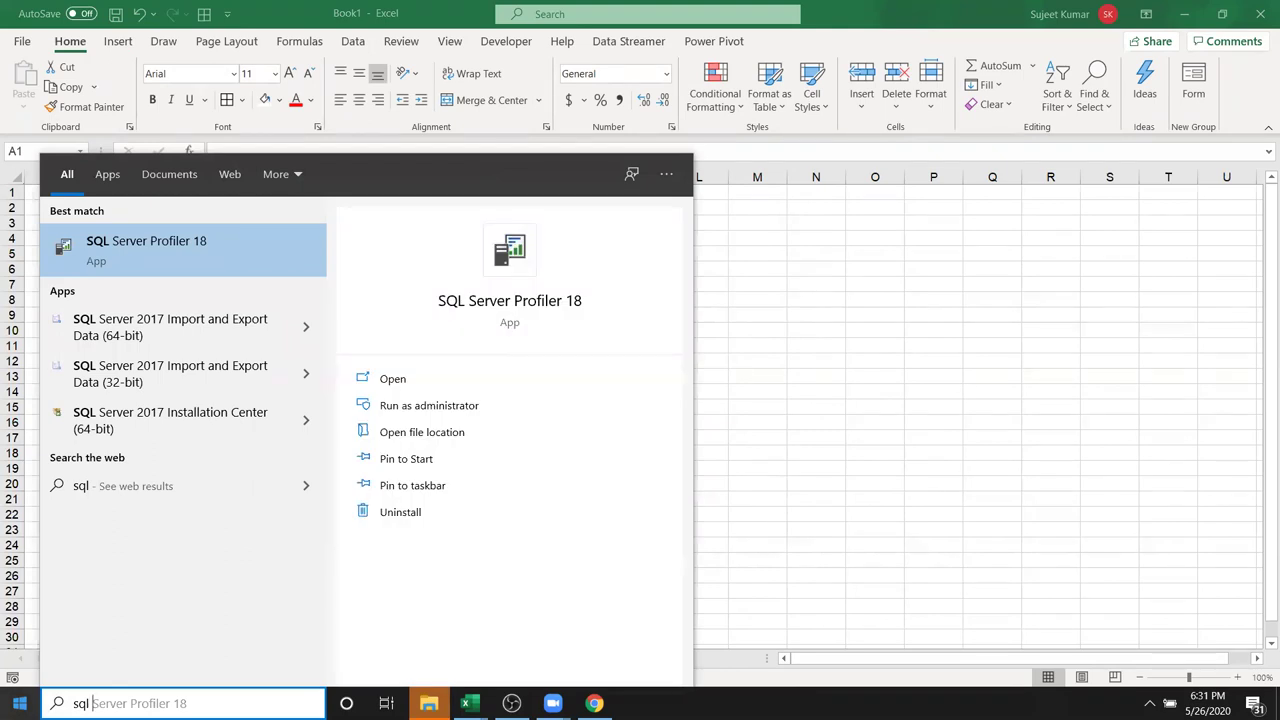
pyautogui.write(' m')
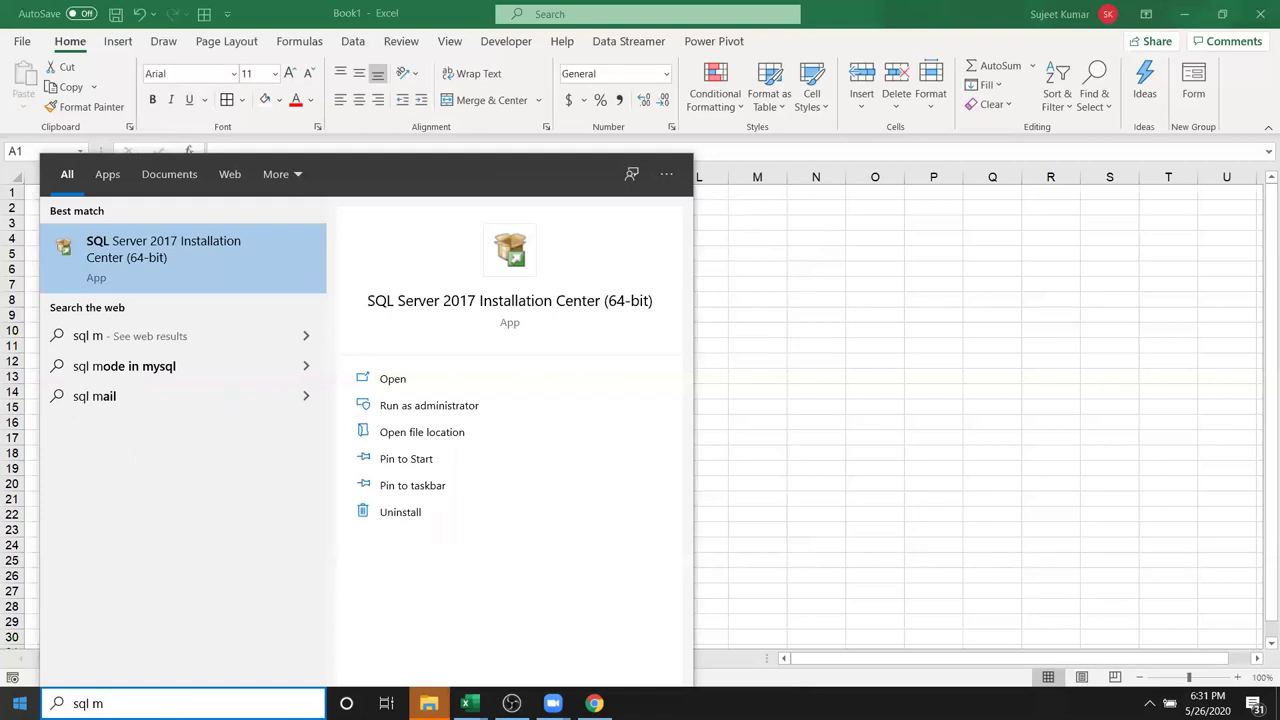
pyautogui.write('a')
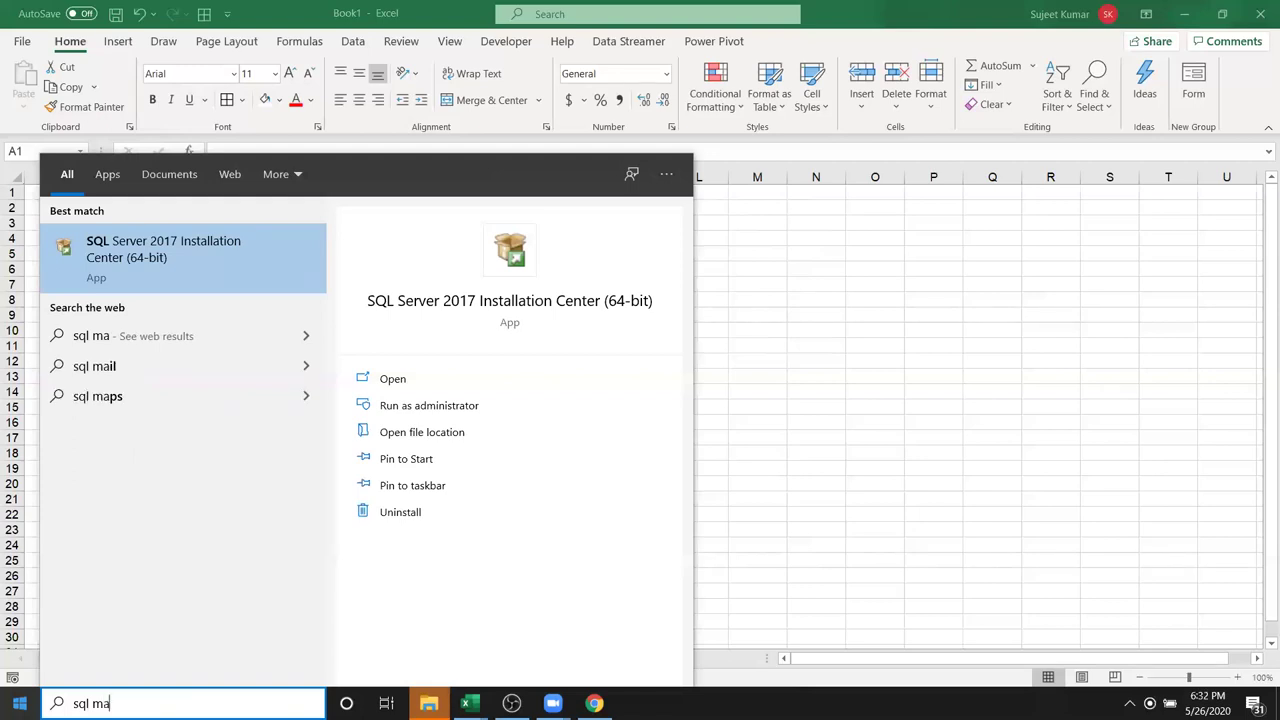
pyautogui.press('BackSpace')
pyautogui.press('BackSpace')
pyautogui.press('BackSpace')
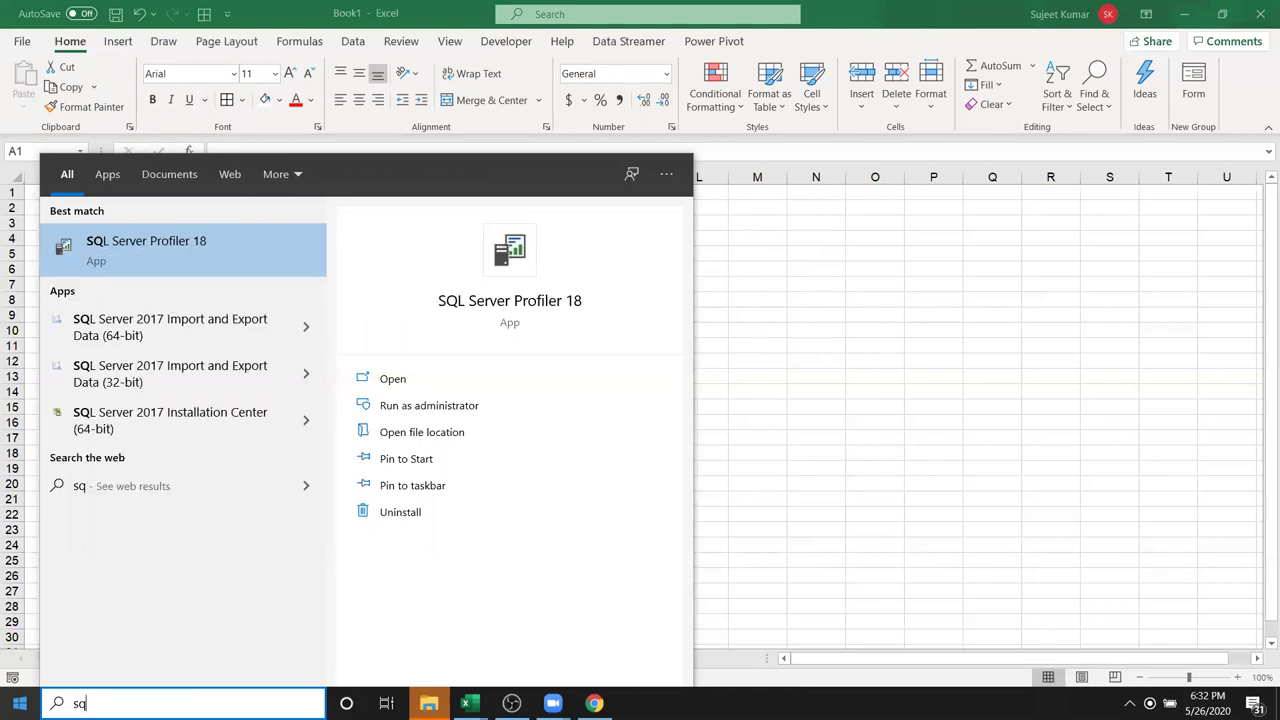
pyautogui.press('BackSpace')
pyautogui.press('BackSpace')
pyautogui.write('m')
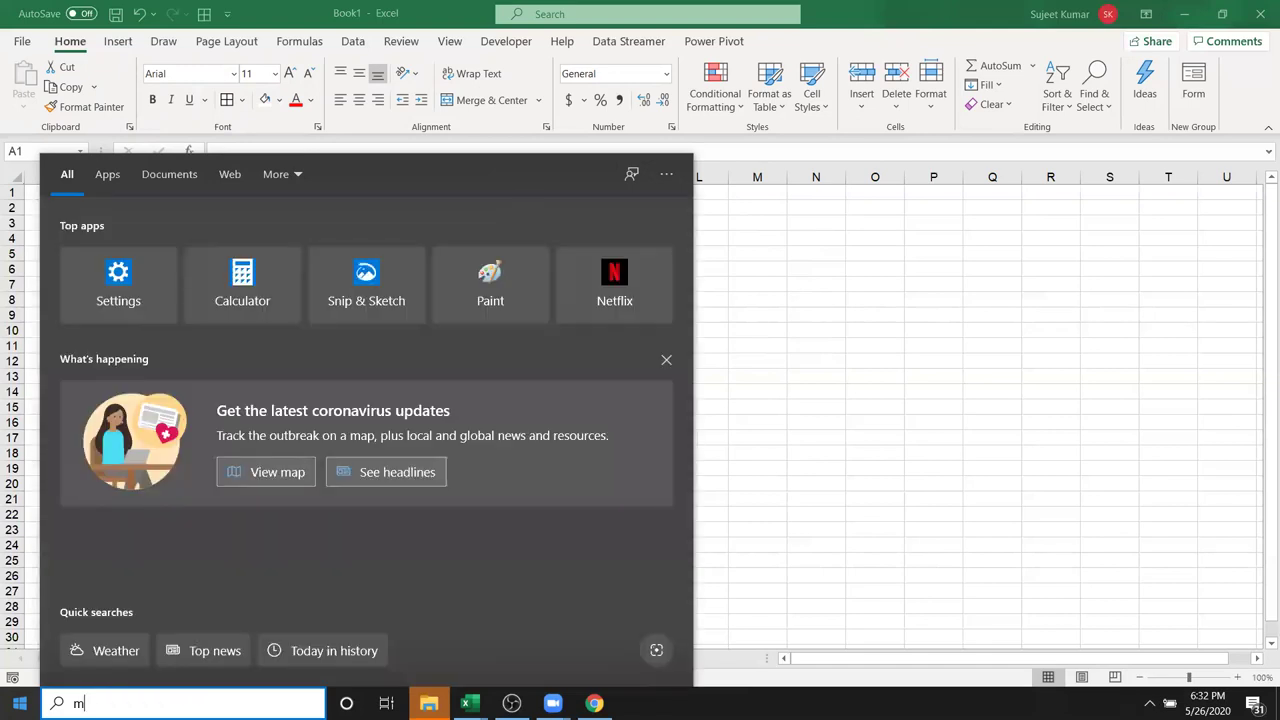
pyautogui.write('ana')
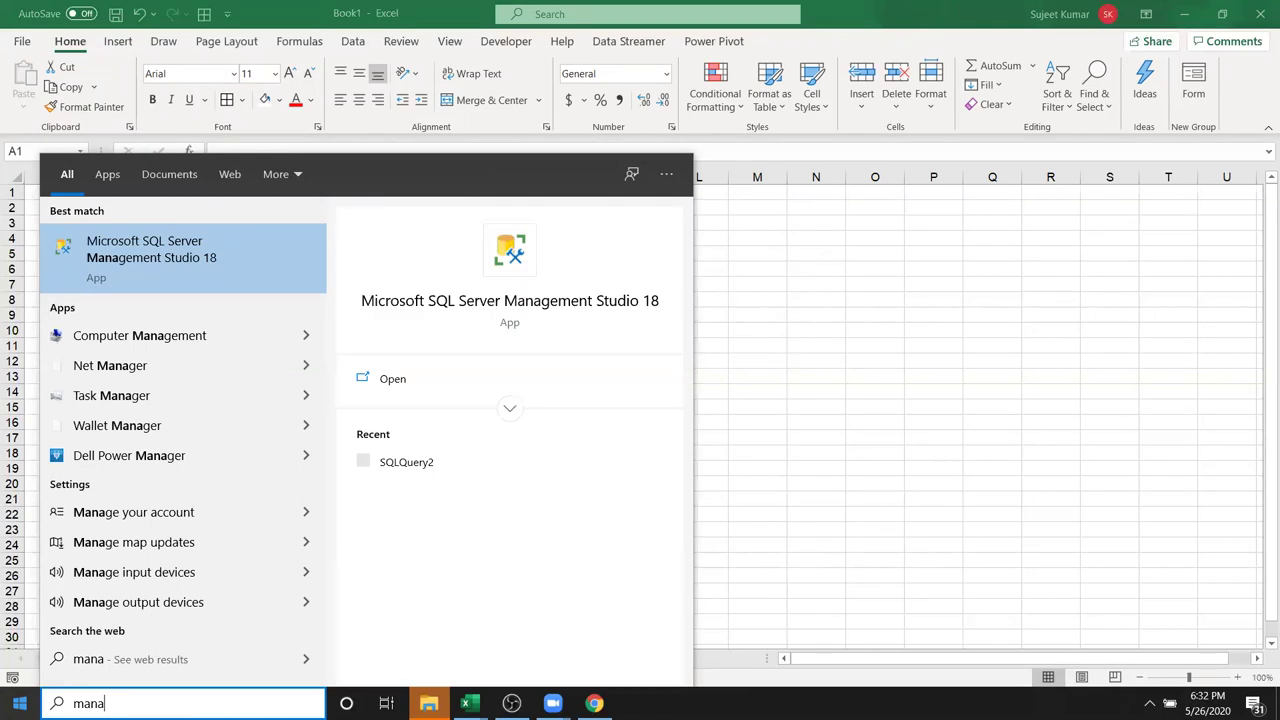
pyautogui.click(520, 310)
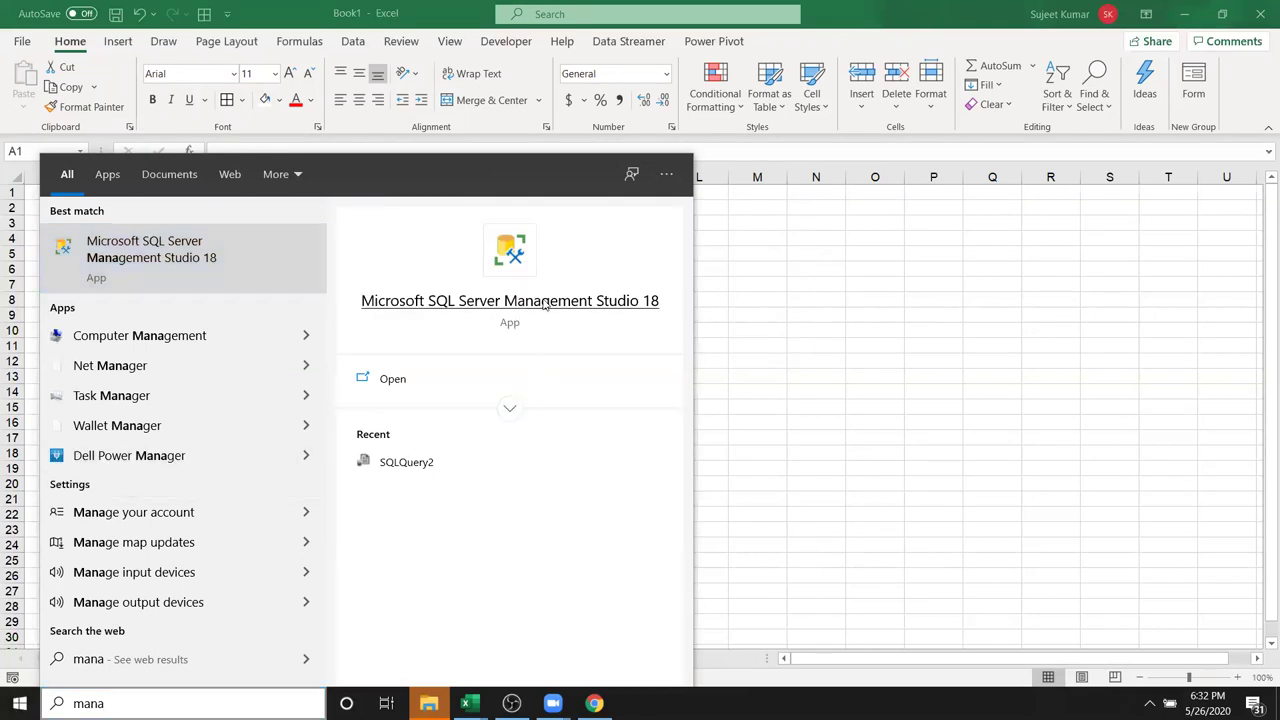
pyautogui.click(437, 310)
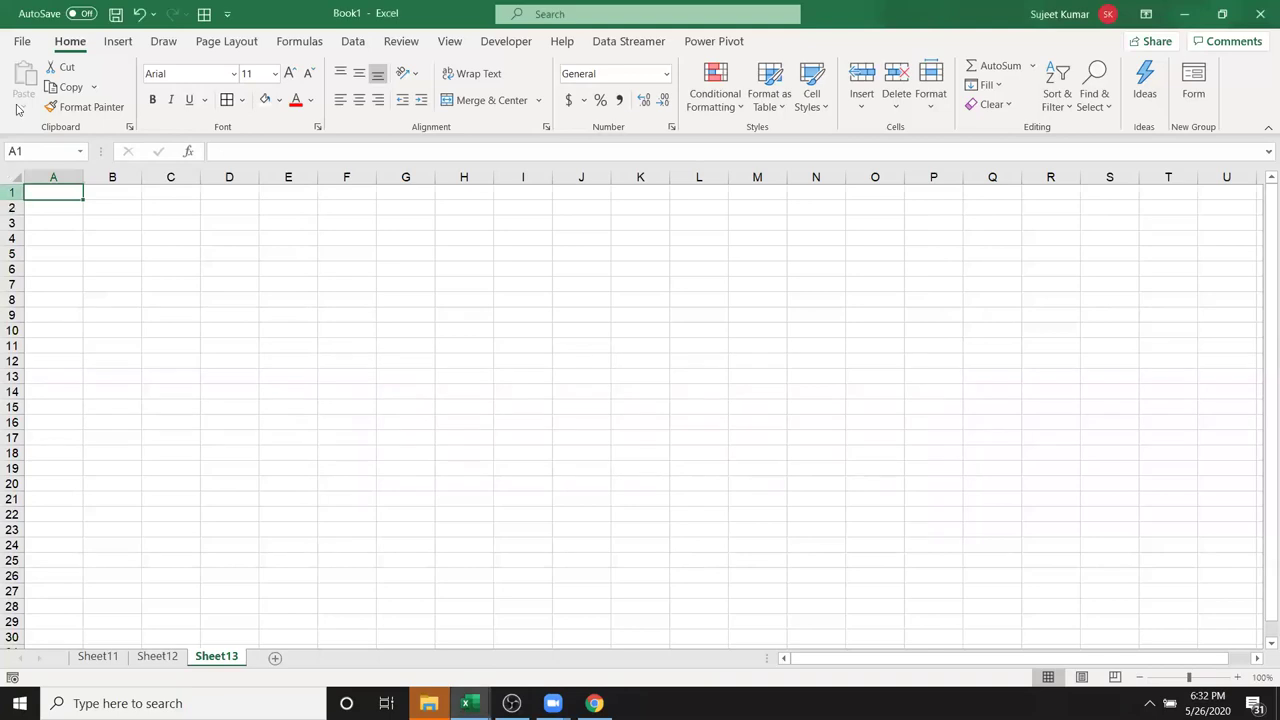
# - Start a PivotTable on Sheet13 from an external data source, browsing for more connections
pyautogui.click(353, 44)
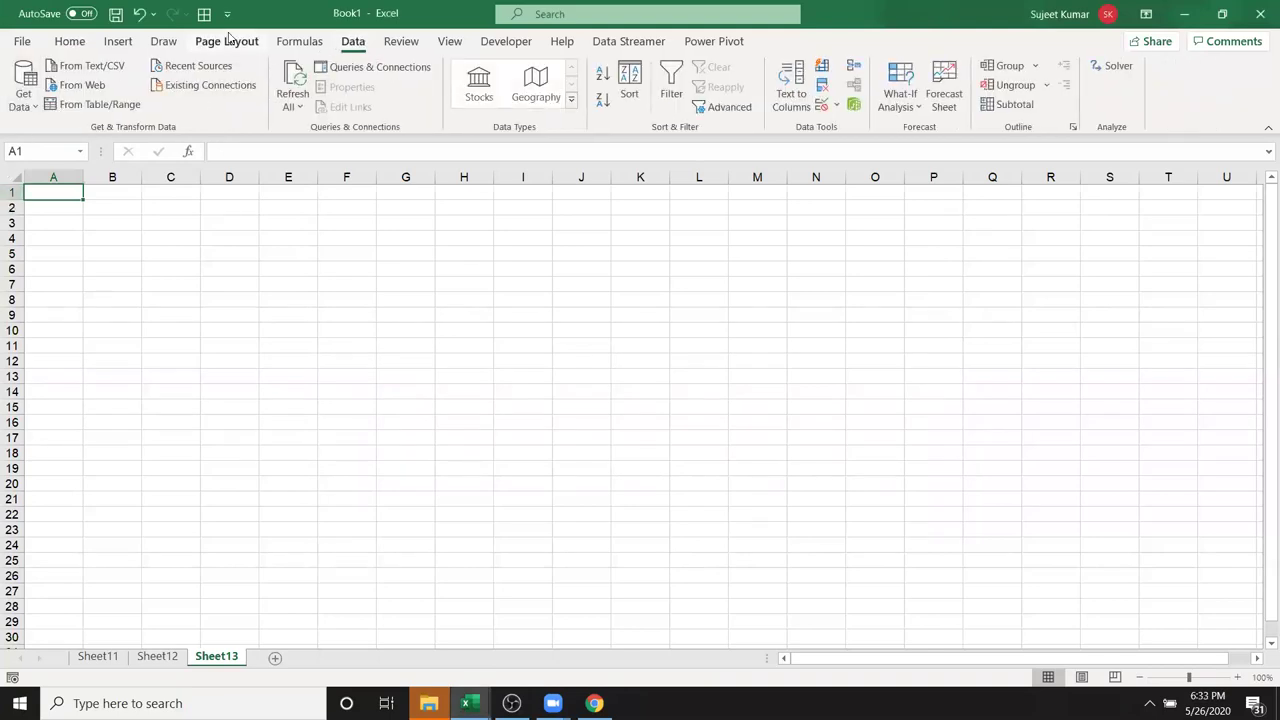
pyautogui.click(117, 41)
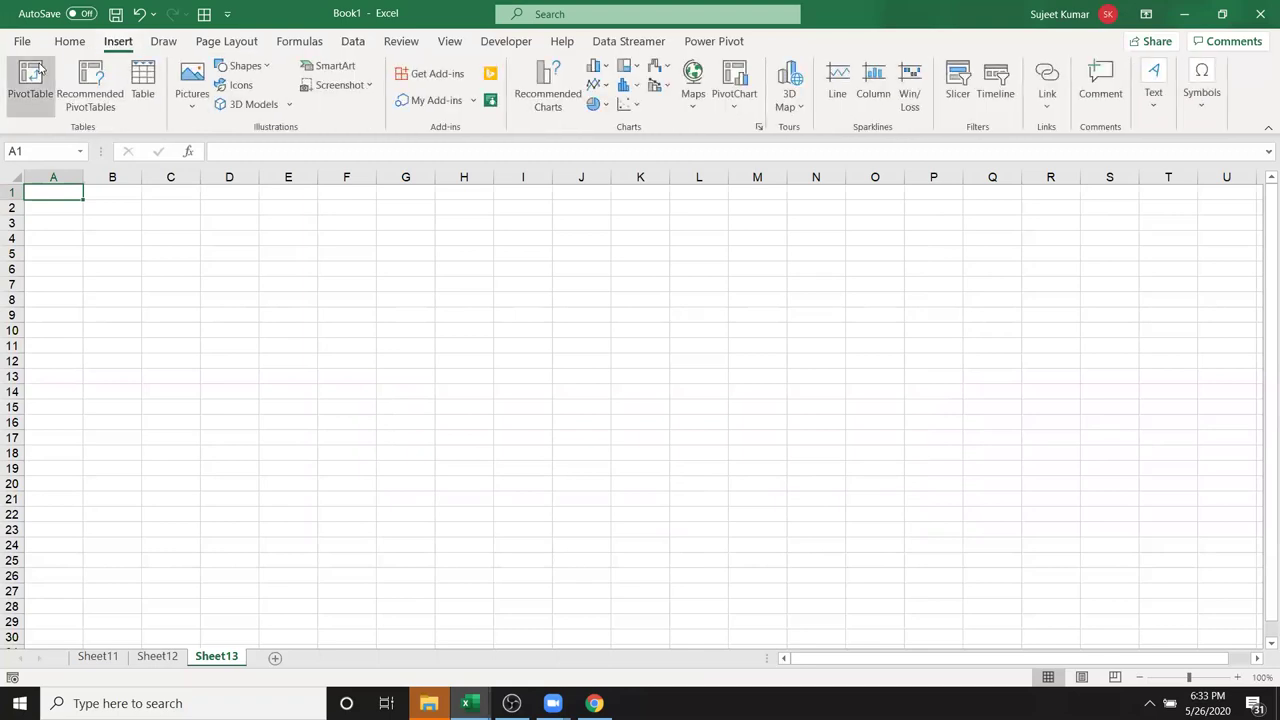
pyautogui.click(28, 100)
pyautogui.click(578, 262)
pyautogui.click(593, 277)
pyautogui.click(548, 505)
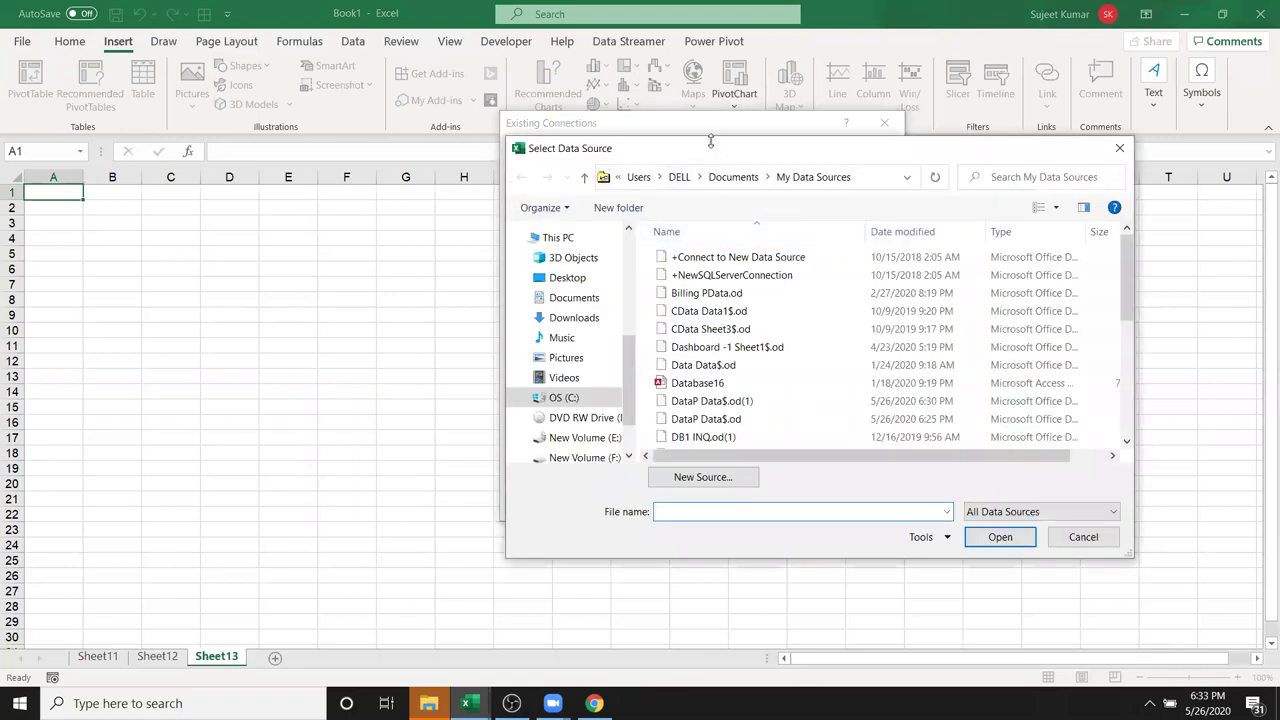
# - Open the Data Connection Wizard from Existing Connections to define a new source
pyautogui.moveTo(680, 148); pyautogui.dragTo(382, 124)
pyautogui.scroll(-3, 474, 323)
pyautogui.scroll(-1, 474, 323)
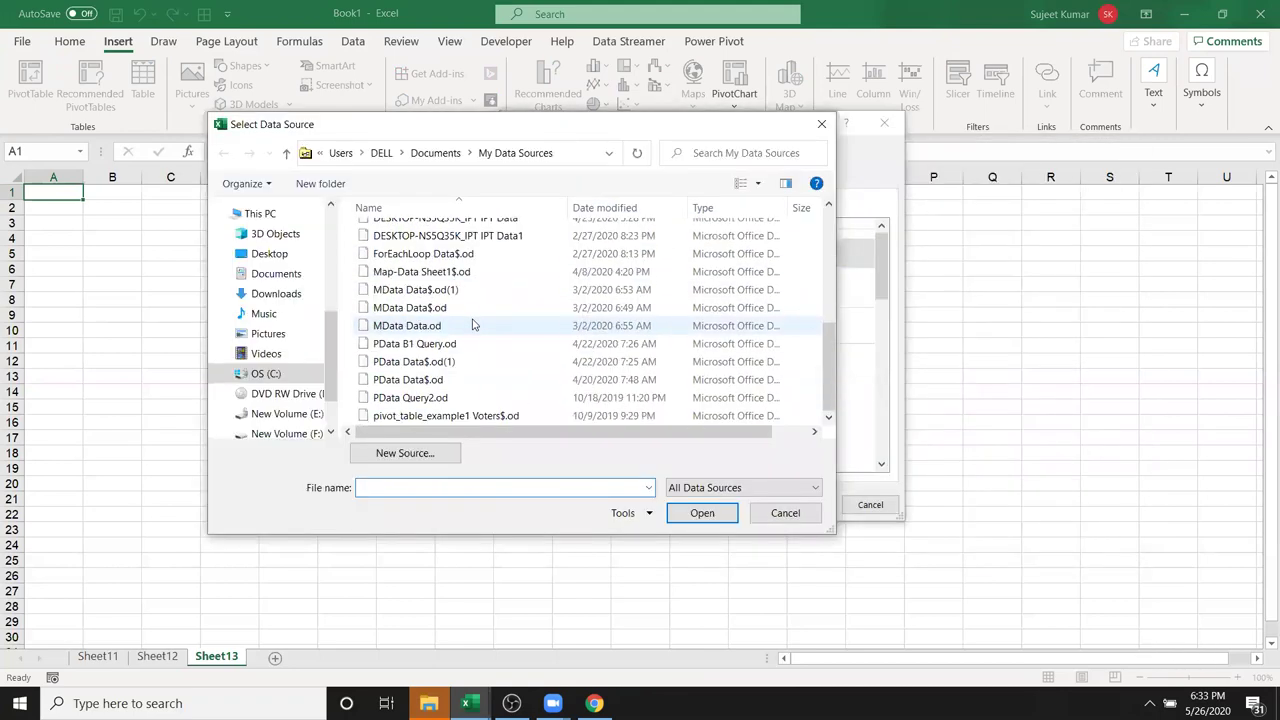
pyautogui.scroll(5, 474, 323)
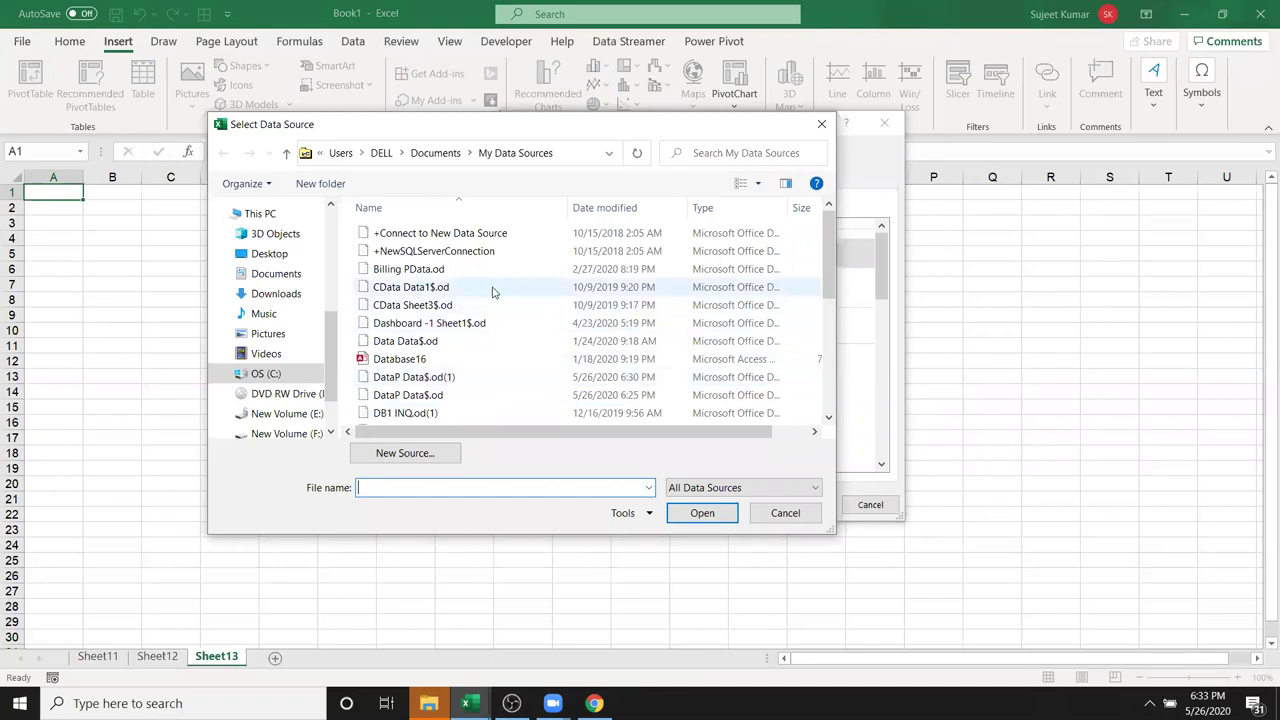
pyautogui.scroll(-4, 489, 300)
pyautogui.scroll(3, 489, 300)
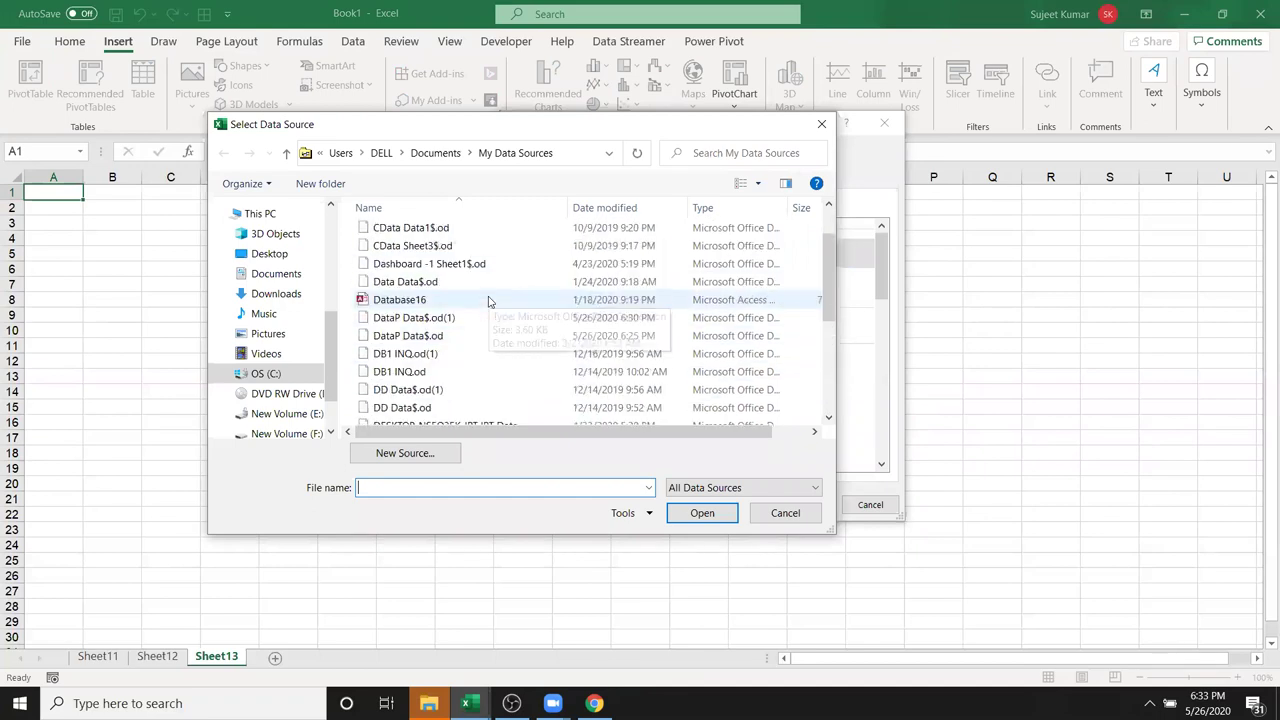
pyautogui.scroll(1, 488, 302)
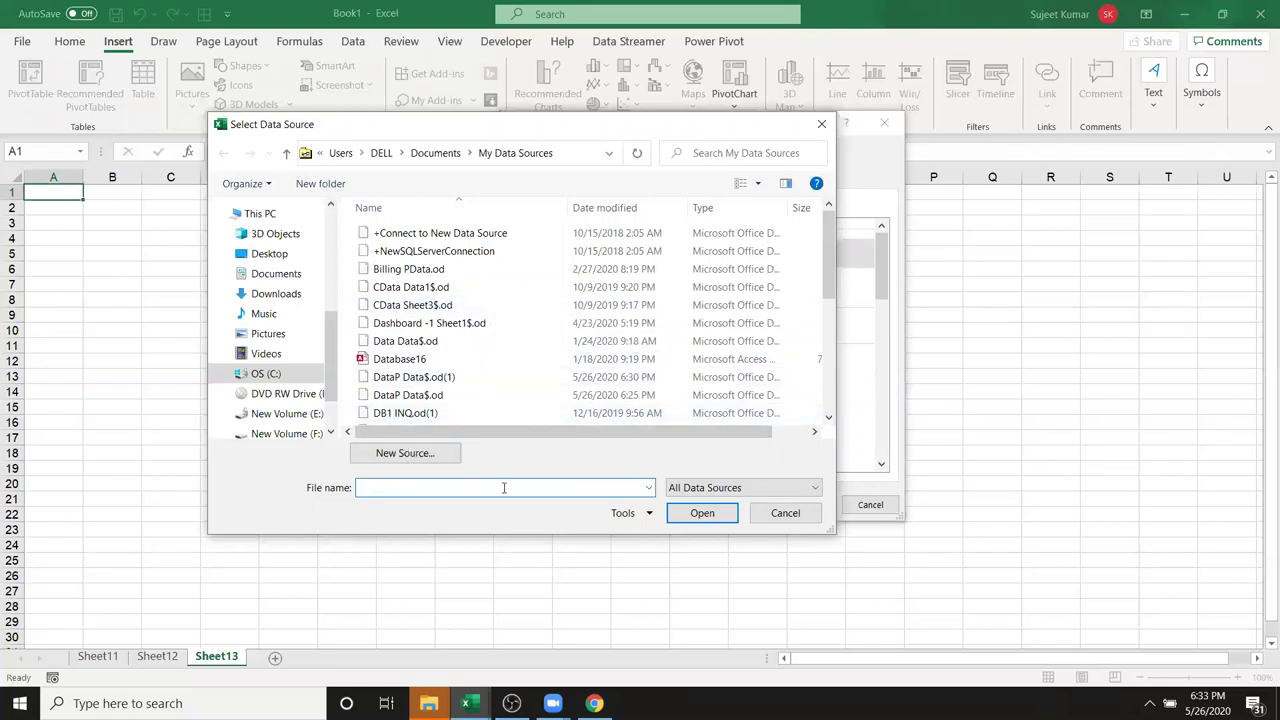
pyautogui.click(392, 457)
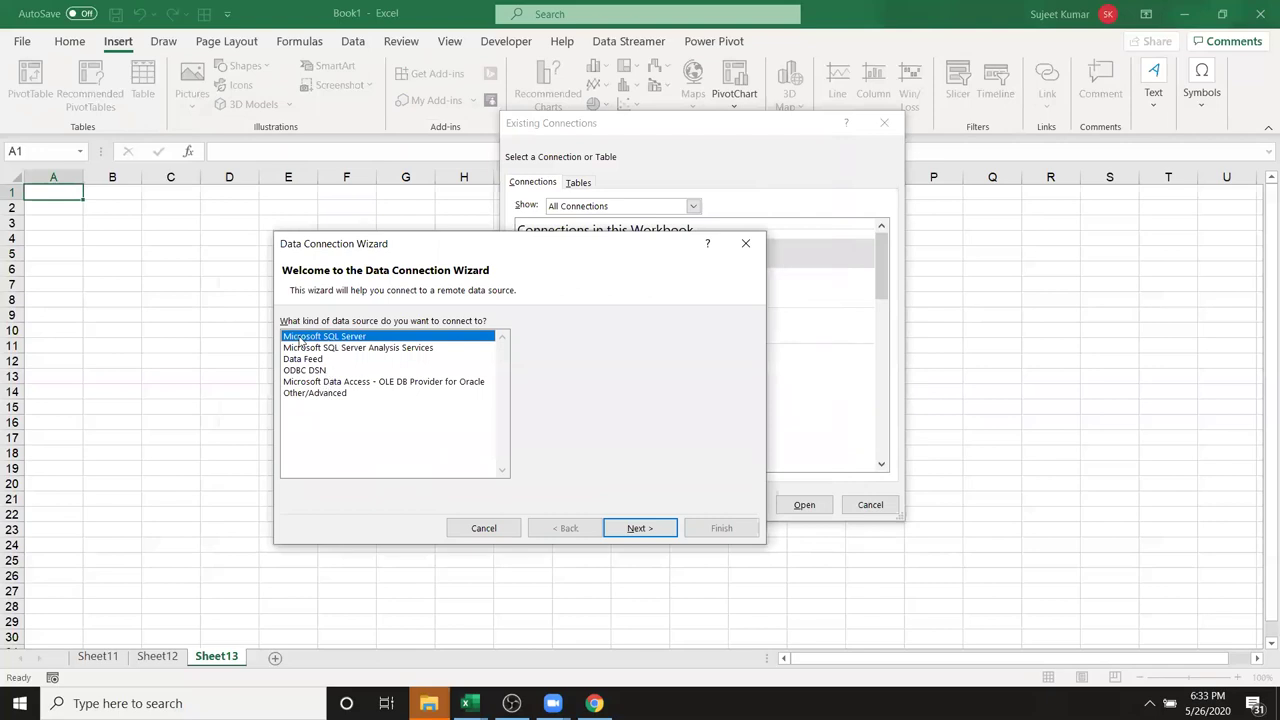
# - Choose Microsoft SQL Server as the source and try server IPT with Windows Authentication
pyautogui.click(348, 393)
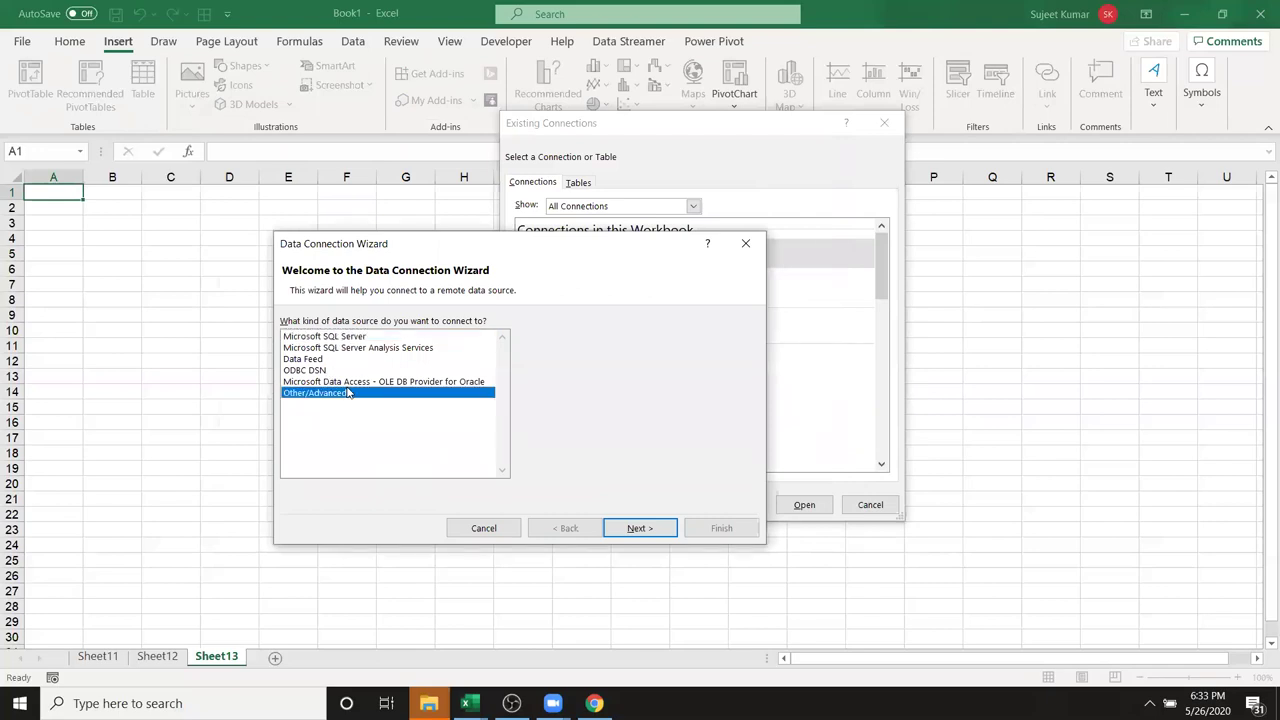
pyautogui.click(347, 383)
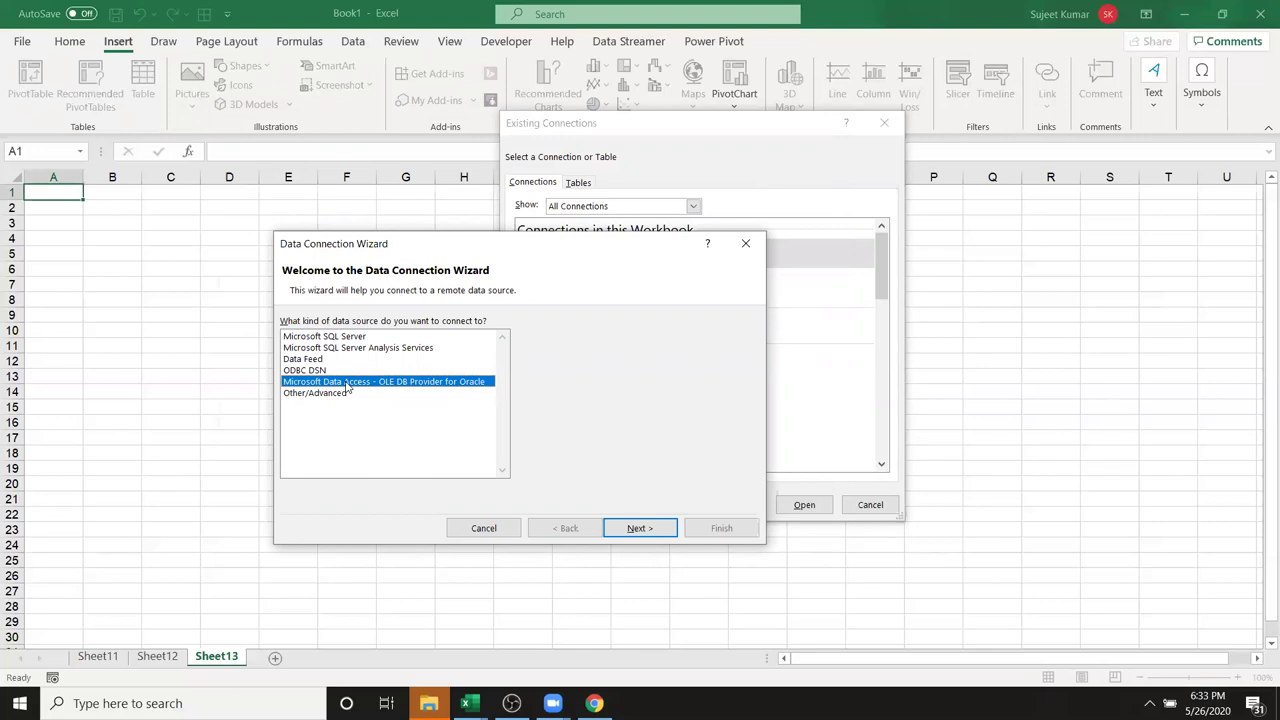
pyautogui.click(343, 338)
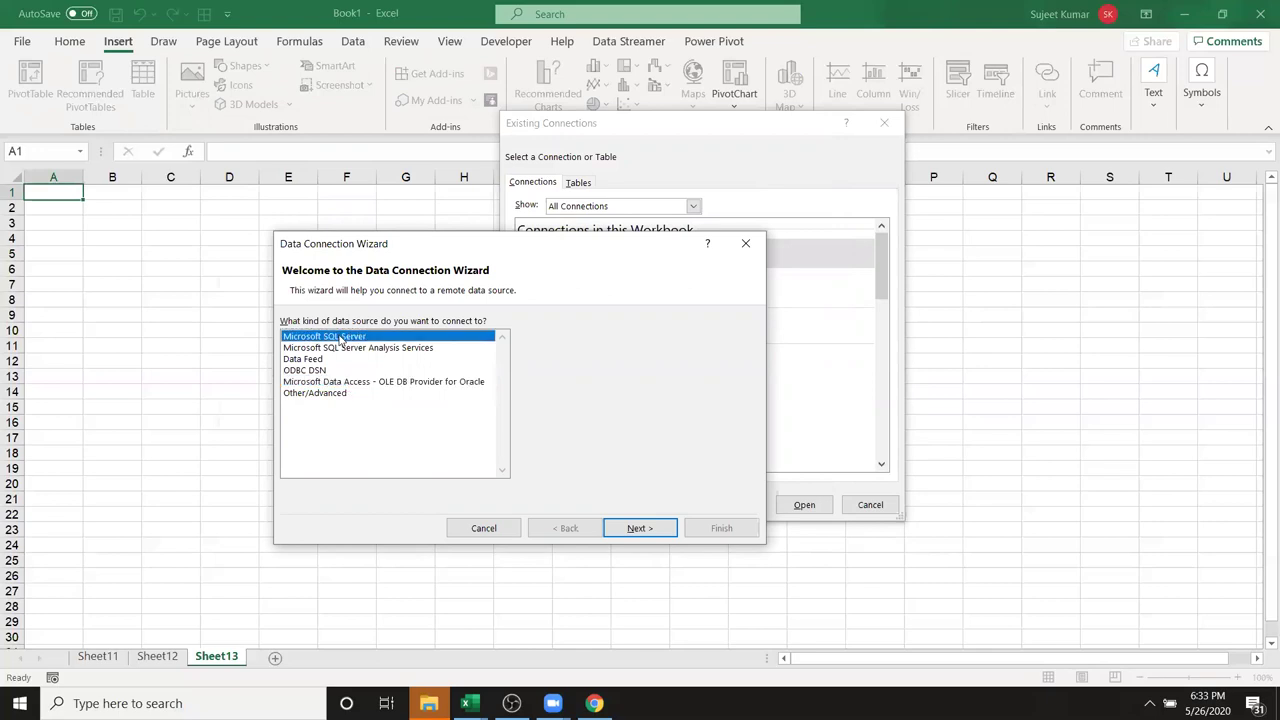
pyautogui.click(659, 531)
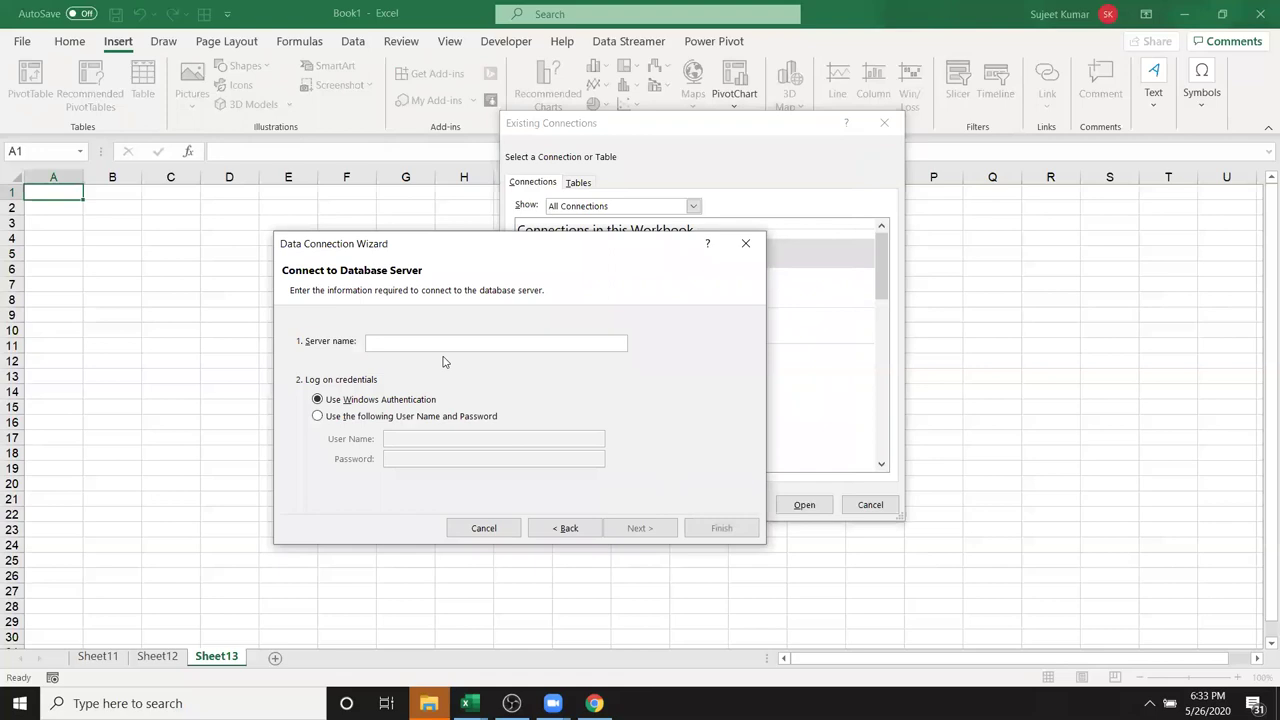
pyautogui.write('(')
pyautogui.click(650, 530)
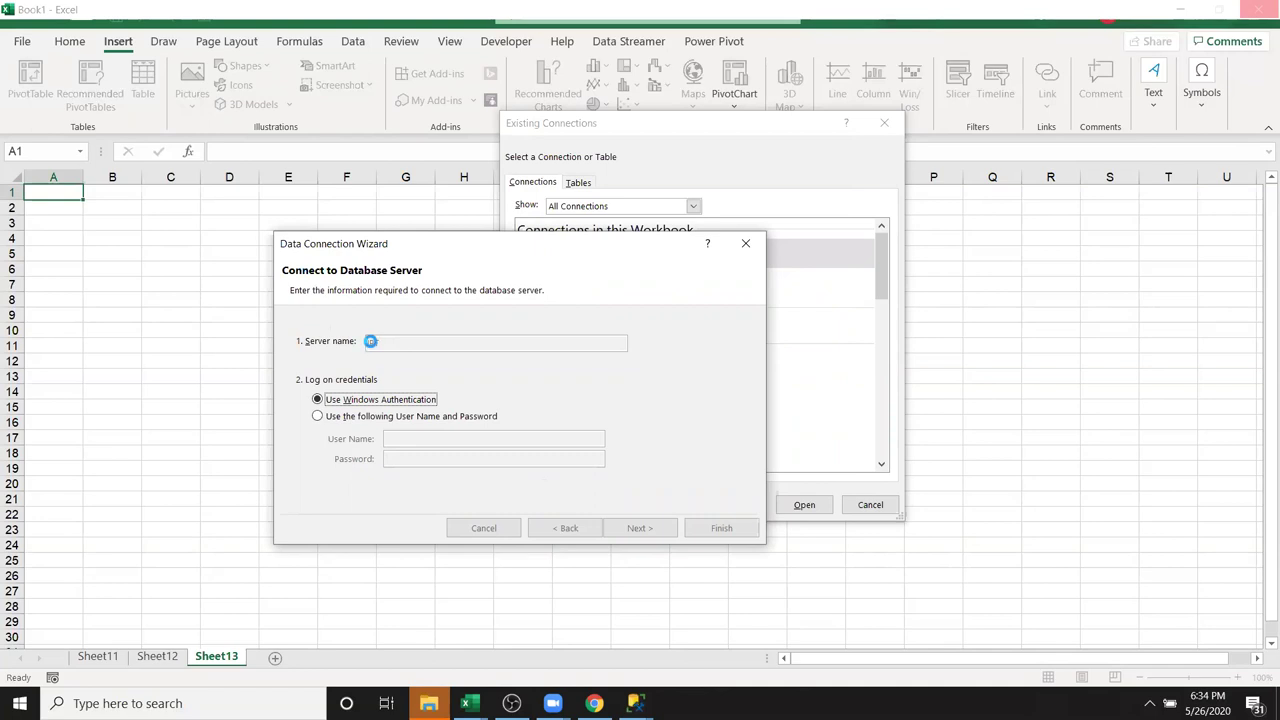
pyautogui.moveTo(635, 700)
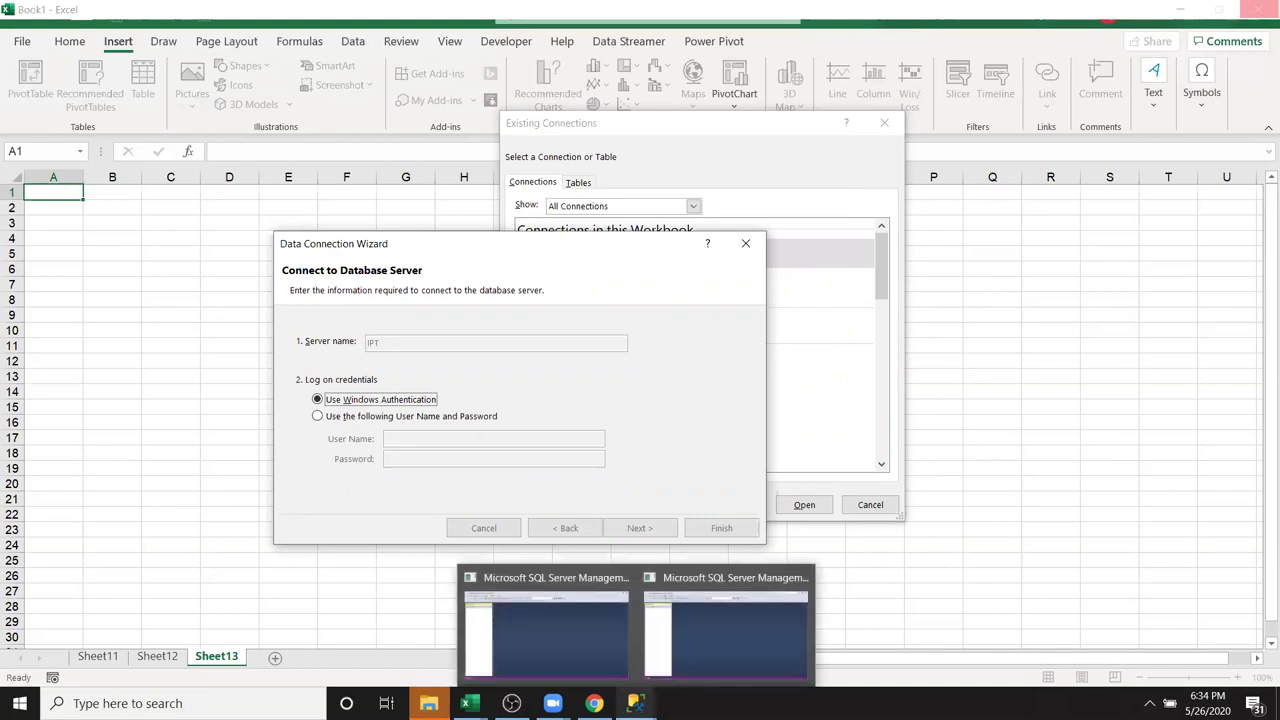
# - In SSMS Connect to Server, select the local Database Engine server DESKTOP-NS5Q35K\IPT
pyautogui.click(680, 649)
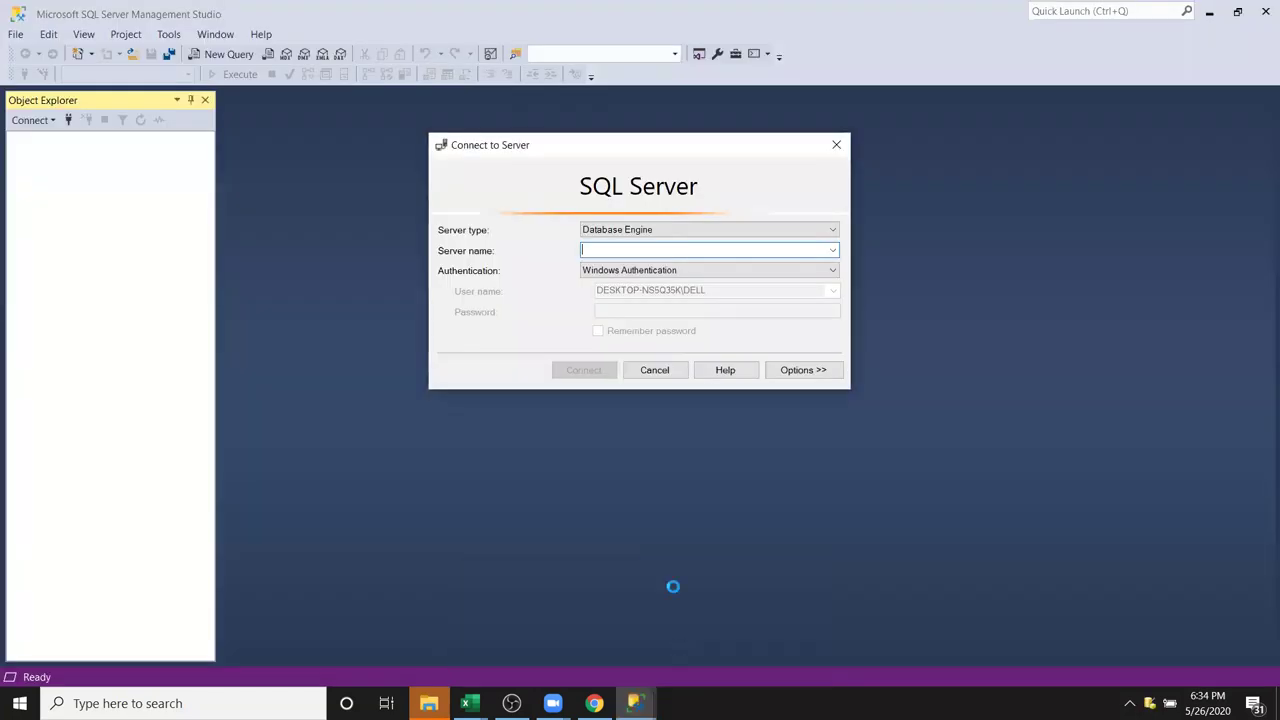
pyautogui.click(767, 231)
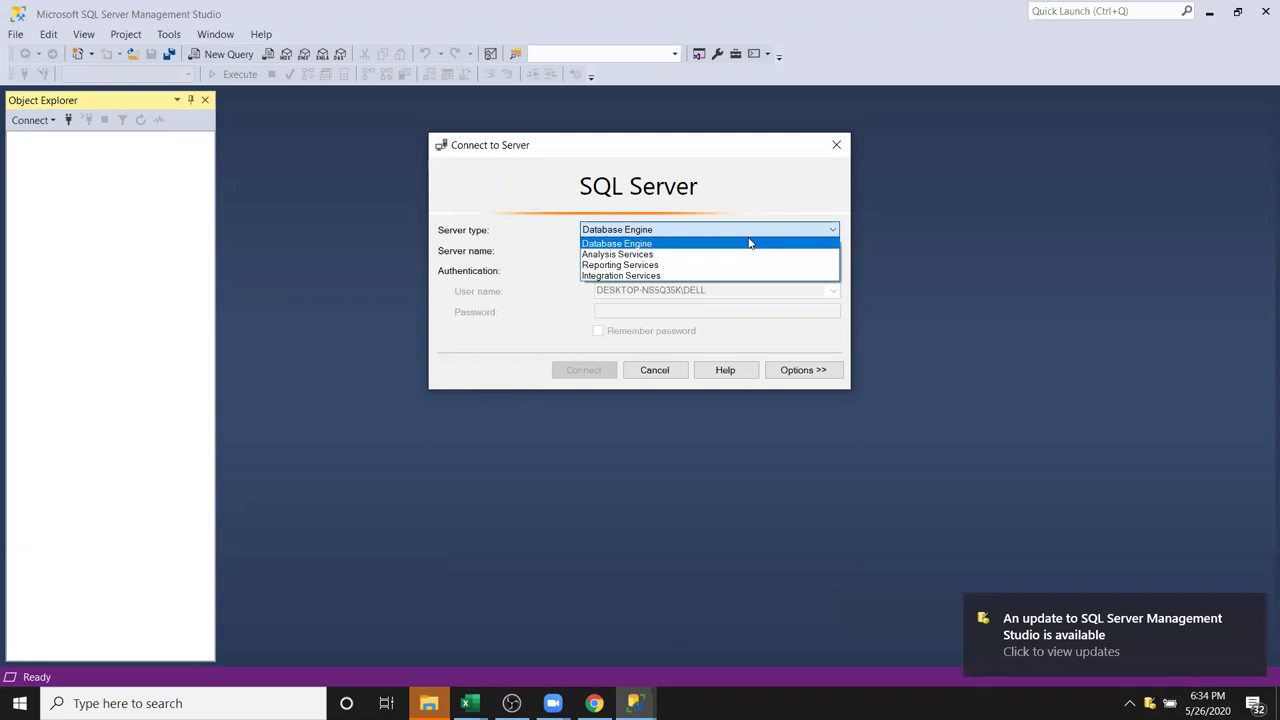
pyautogui.click(749, 244)
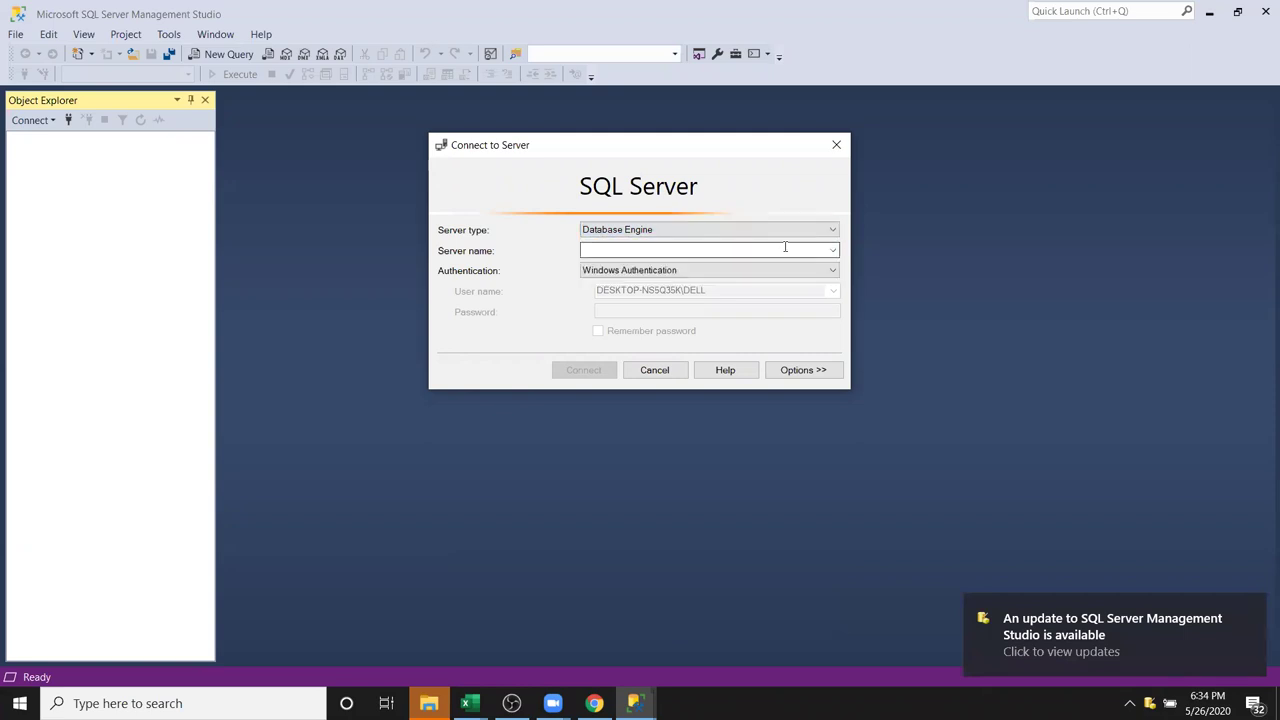
pyautogui.click(833, 250)
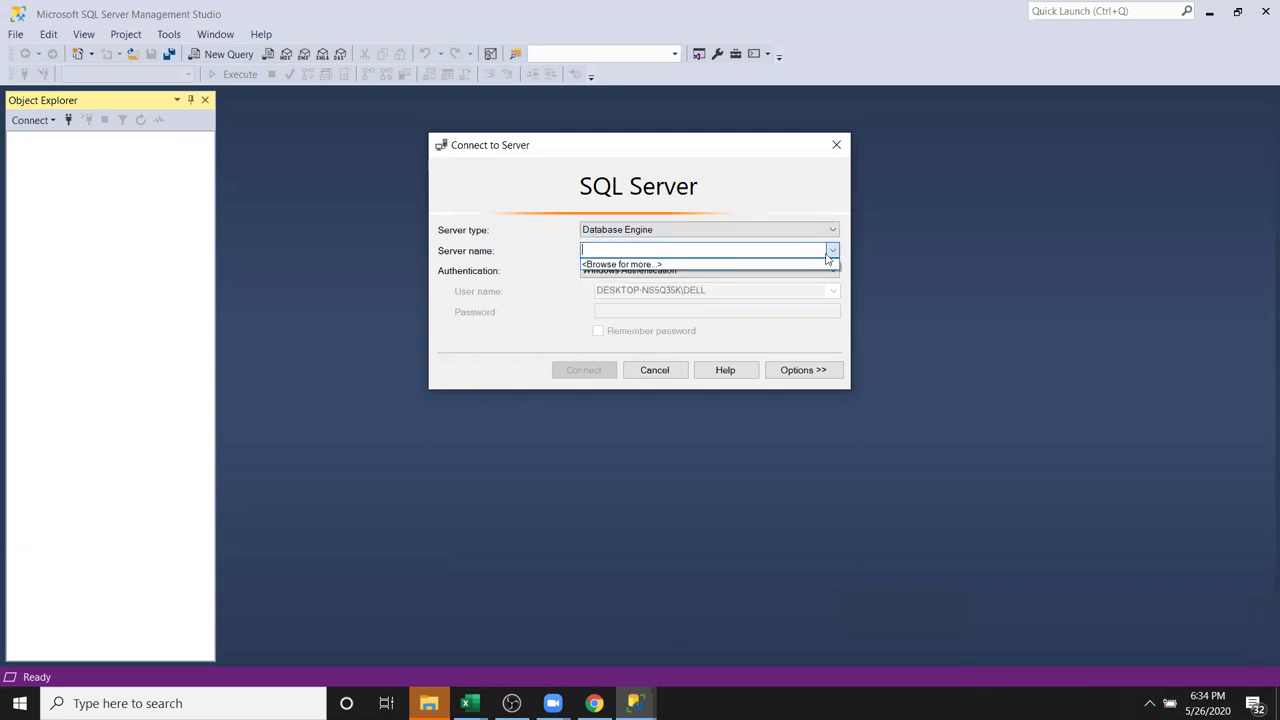
pyautogui.click(807, 261)
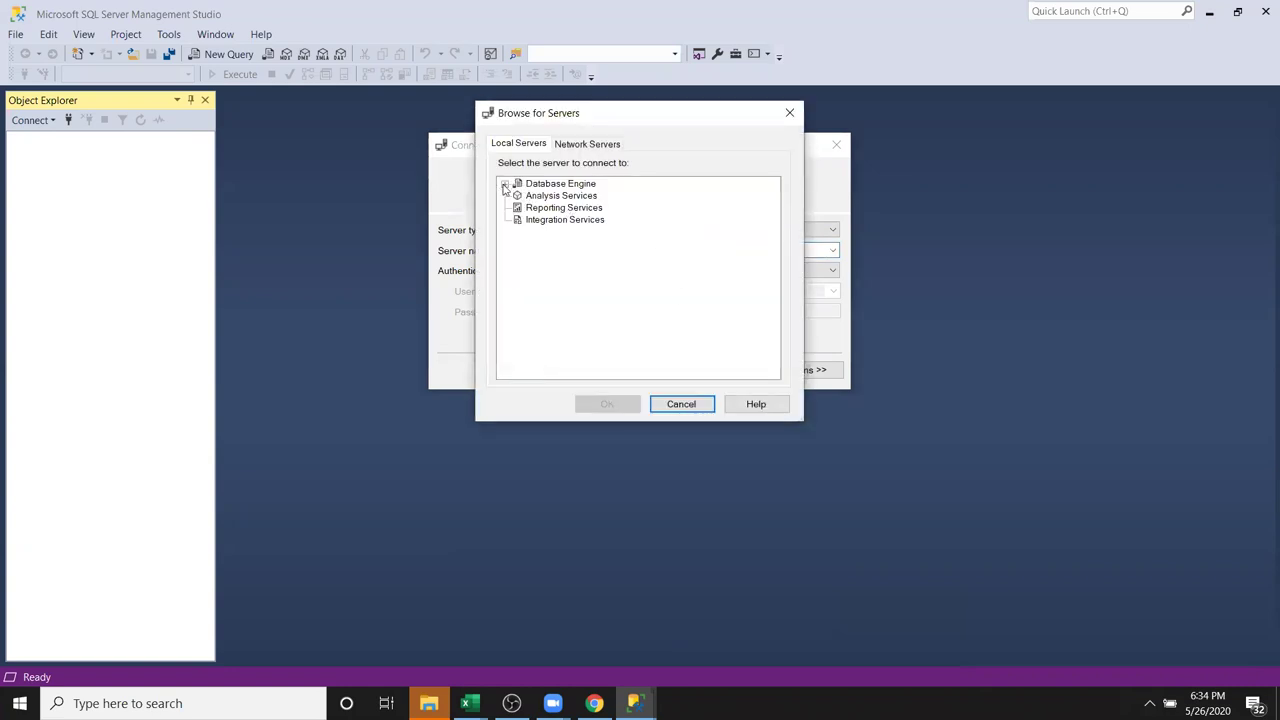
pyautogui.click(505, 185)
pyautogui.click(560, 195)
pyautogui.click(613, 406)
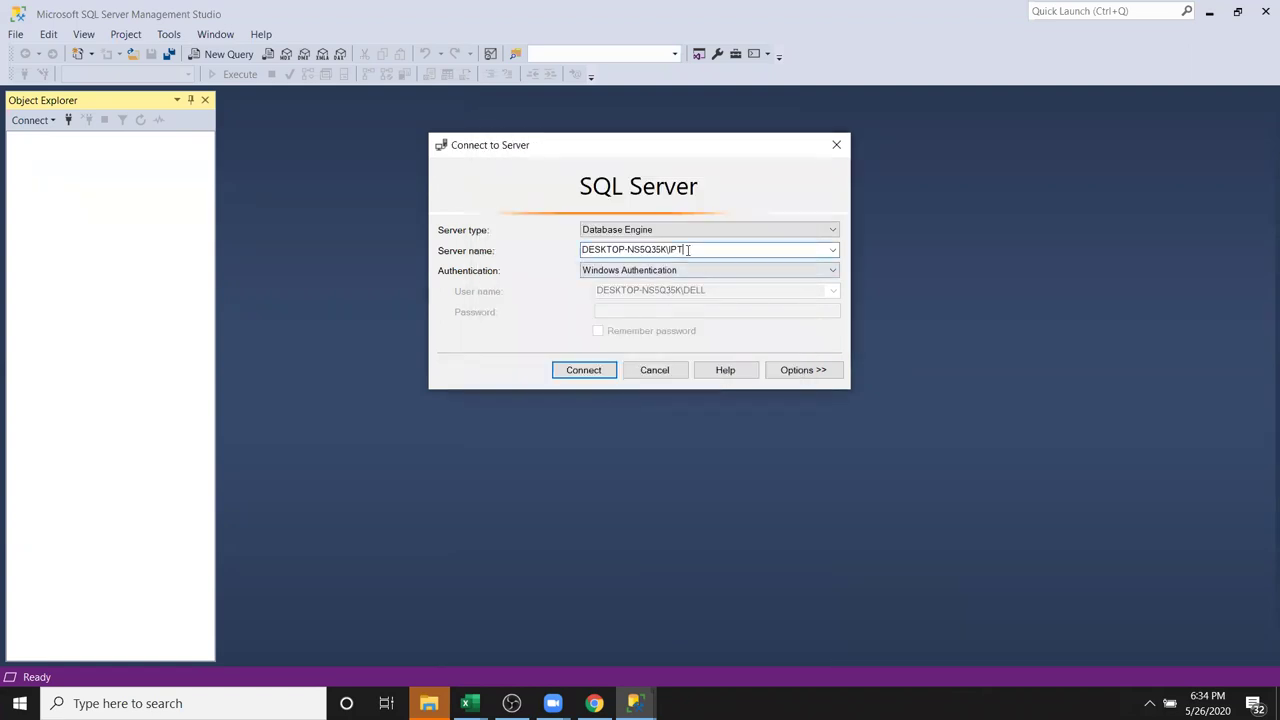
# - Select the DESKTOP-NS5Q35K\IPT server name text and return to Excel
pyautogui.moveTo(687, 249); pyautogui.dragTo(583, 250)
pyautogui.hotkey('ctrl', 'c')
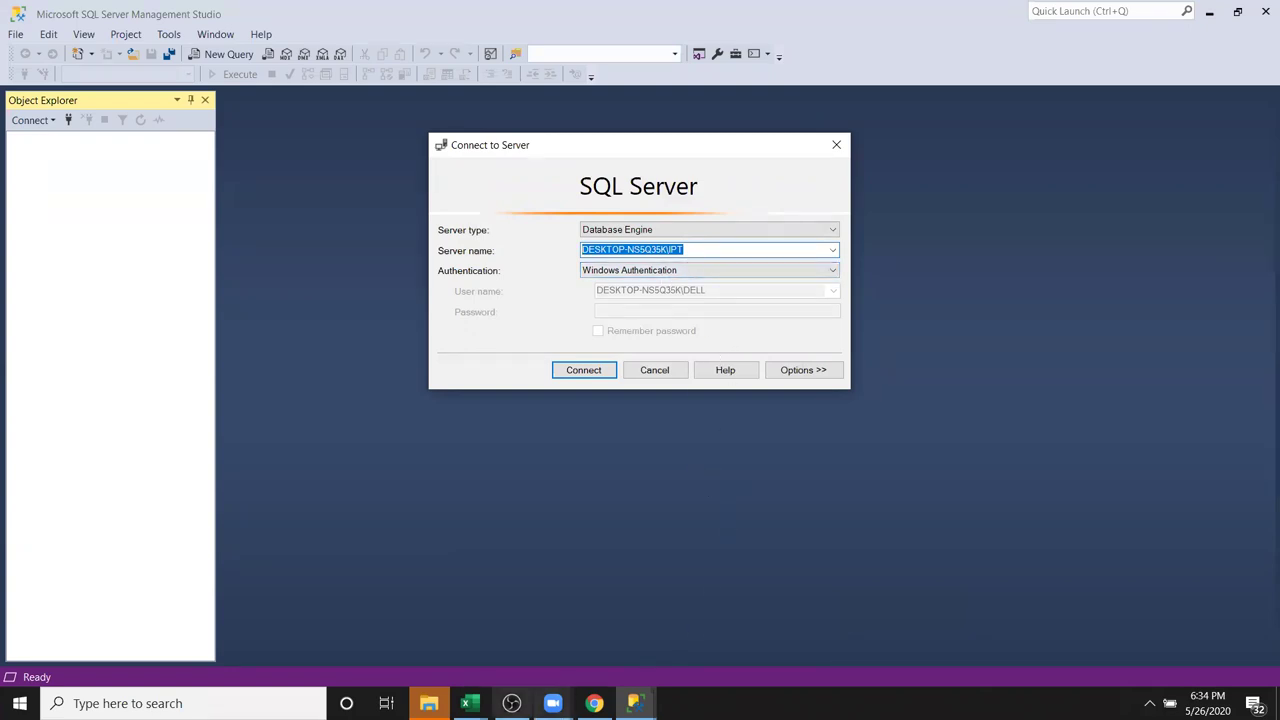
pyautogui.click(467, 703)
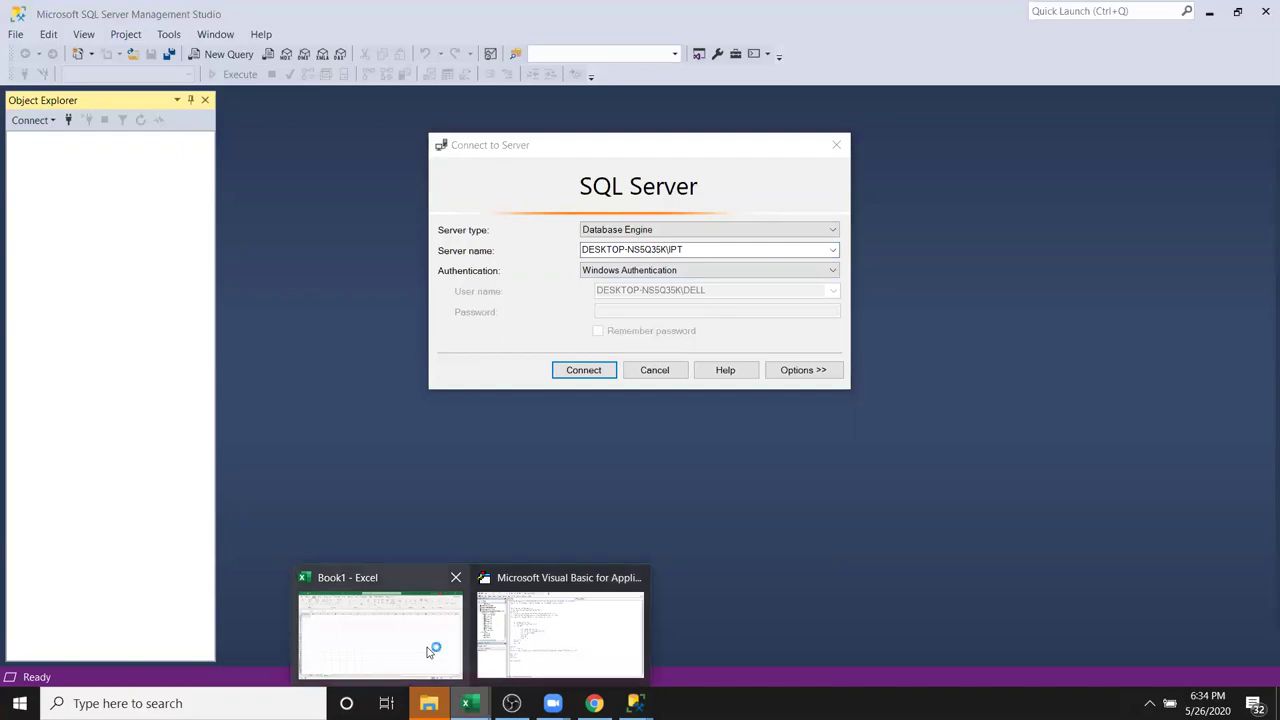
pyautogui.click(430, 648)
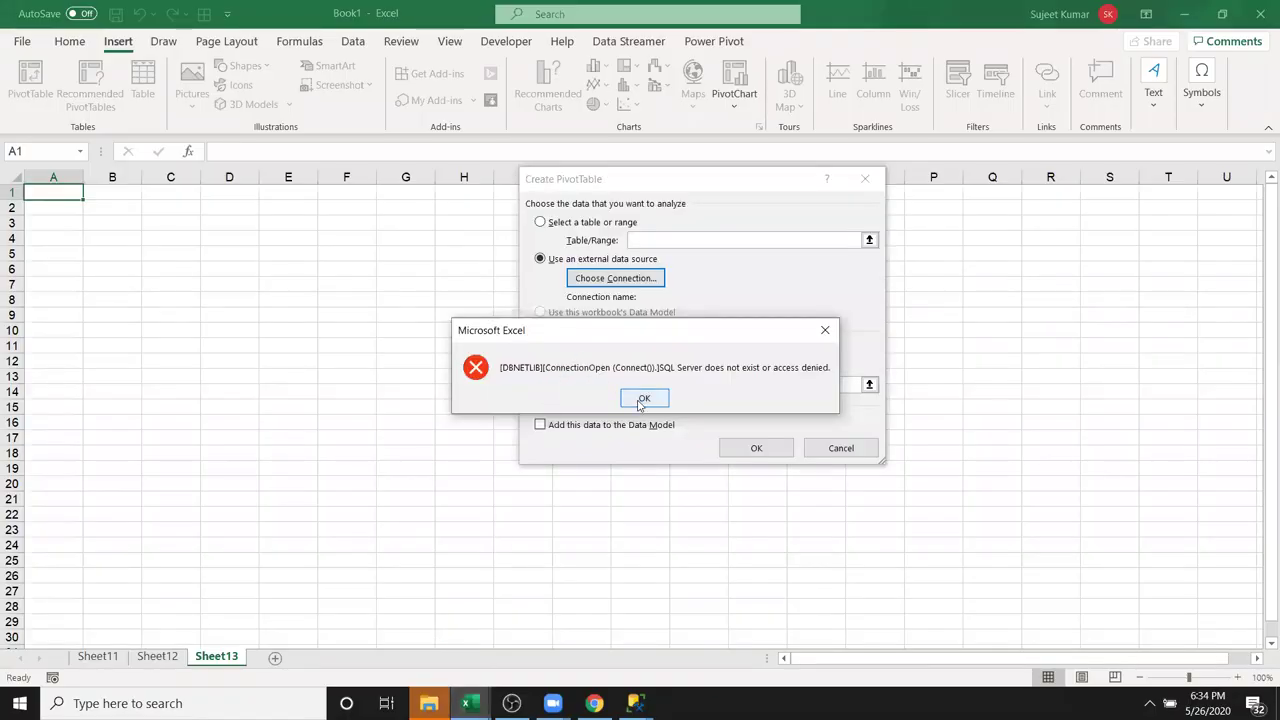
# - Dismiss the error and connect the wizard to server DESKTOP-NS5Q35K\IPT
pyautogui.click(643, 398)
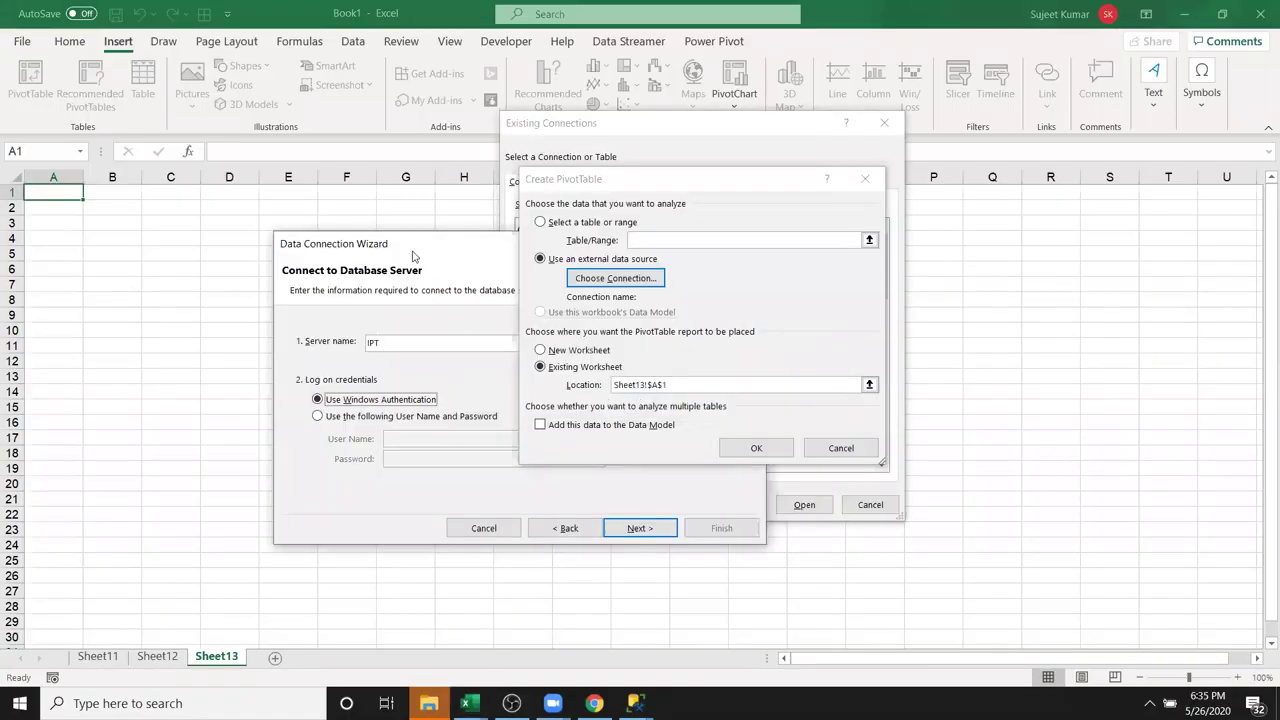
pyautogui.moveTo(413, 256); pyautogui.dragTo(209, 260)
pyautogui.hotkey('shift', 'Tab')
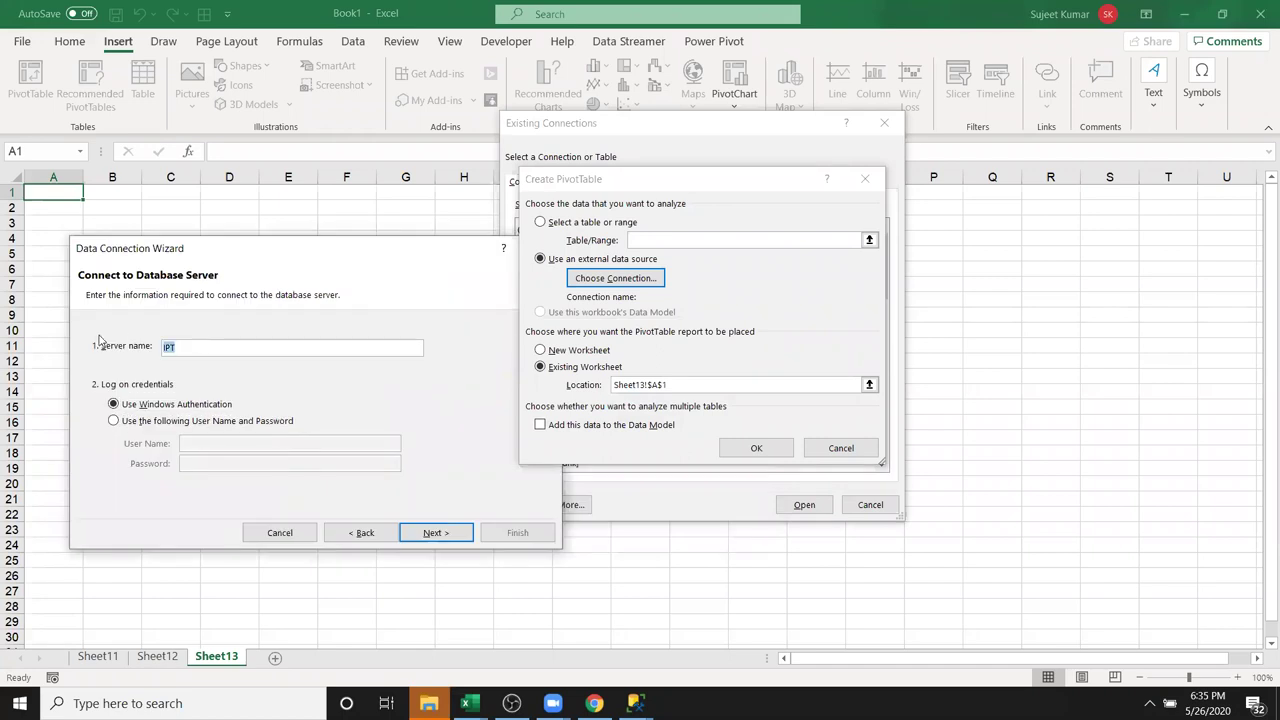
pyautogui.hotkey('ctrl', 'v')
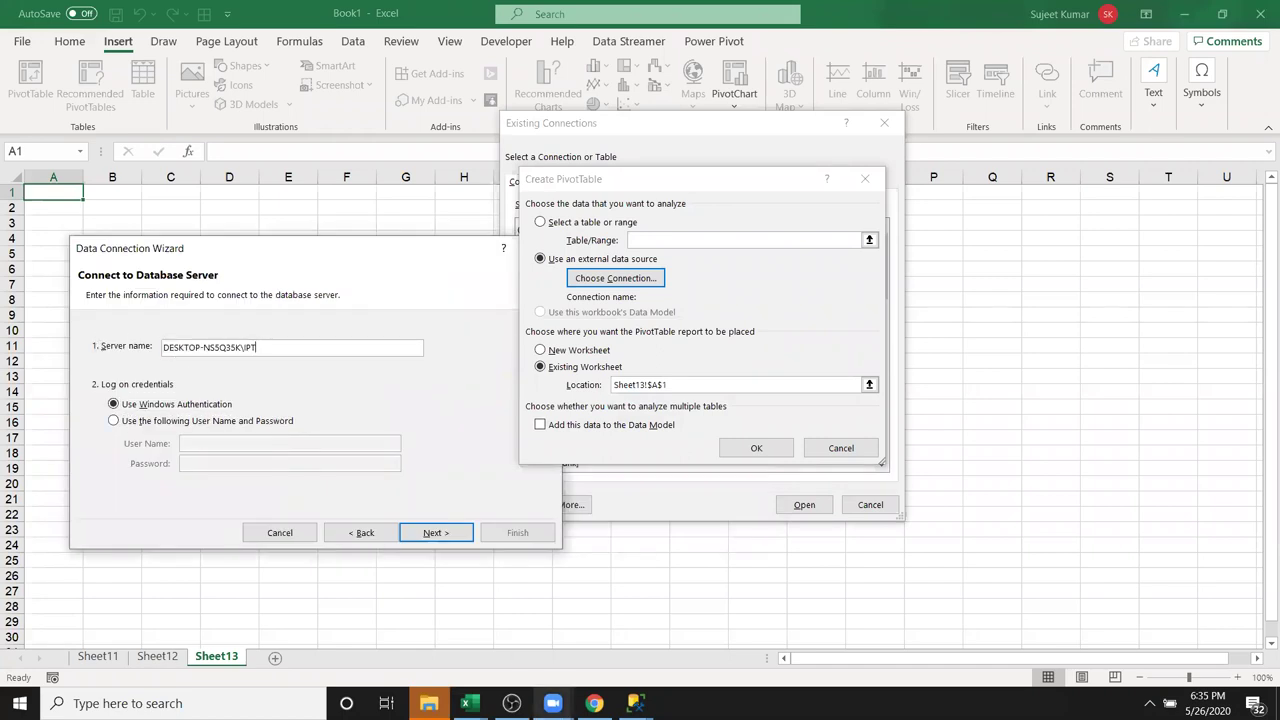
pyautogui.click(436, 533)
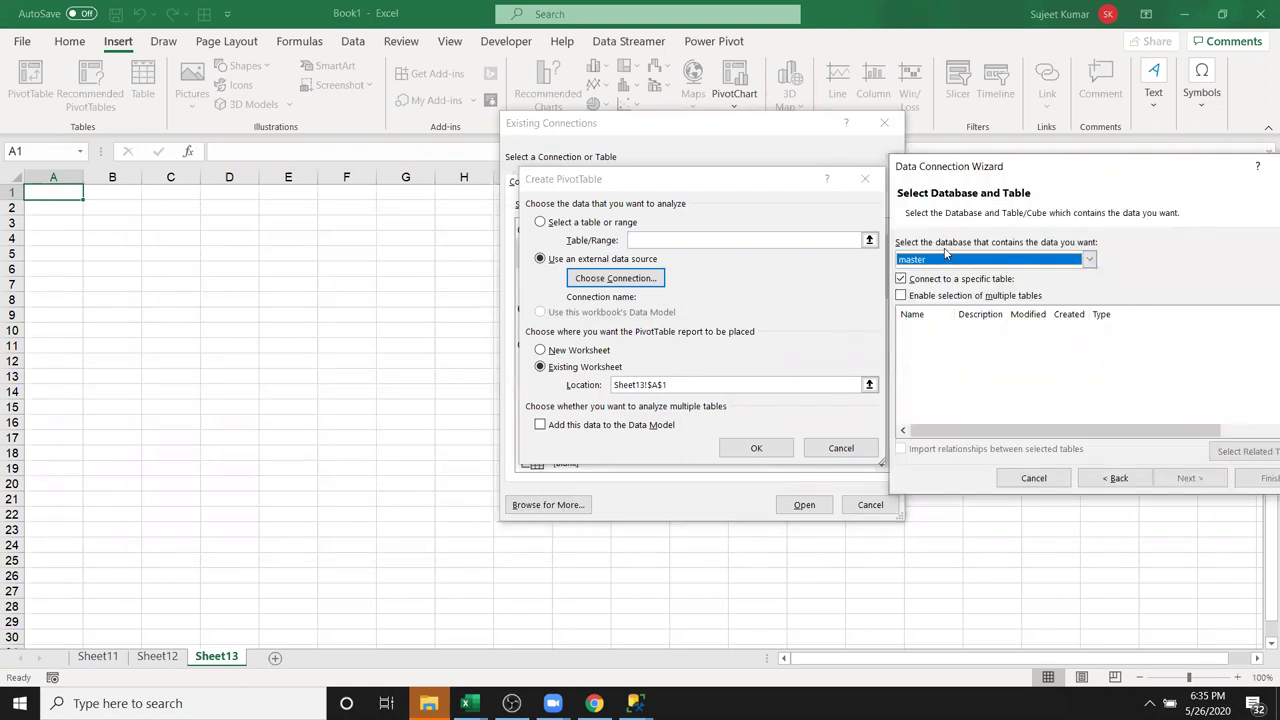
# - Choose the IPT database and its Data table, then finish the connection
pyautogui.click(941, 262)
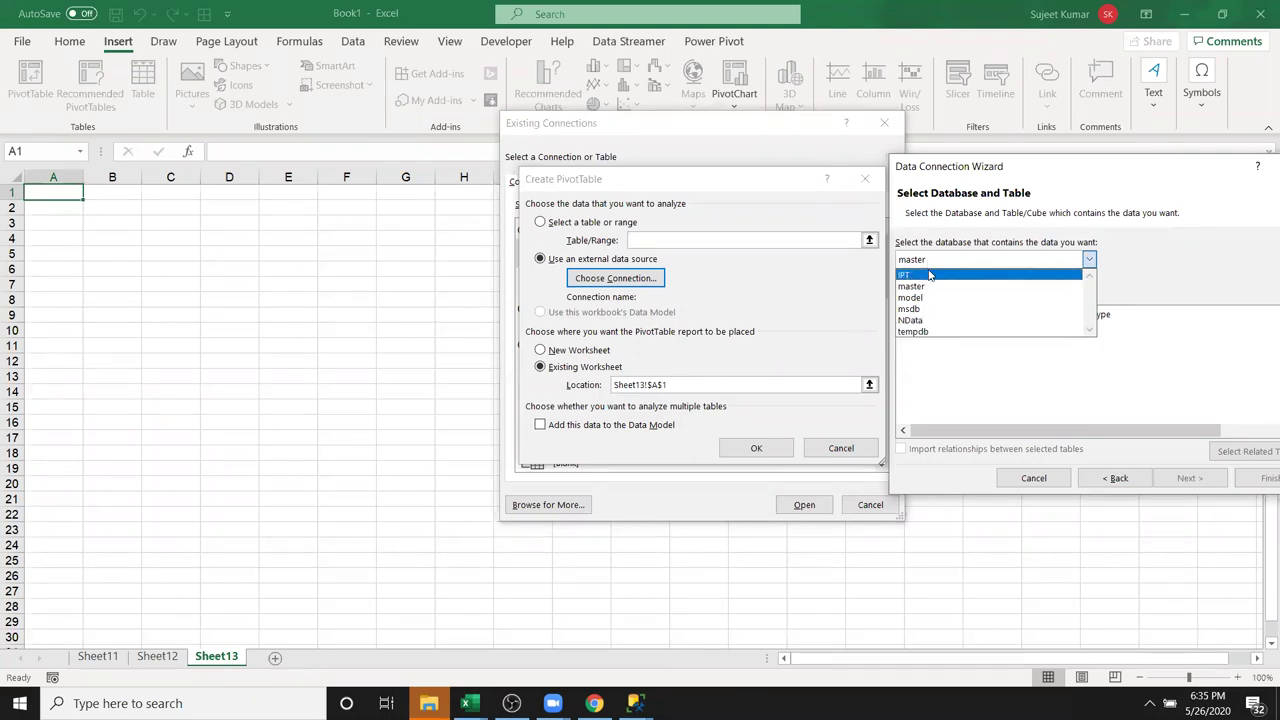
pyautogui.click(929, 275)
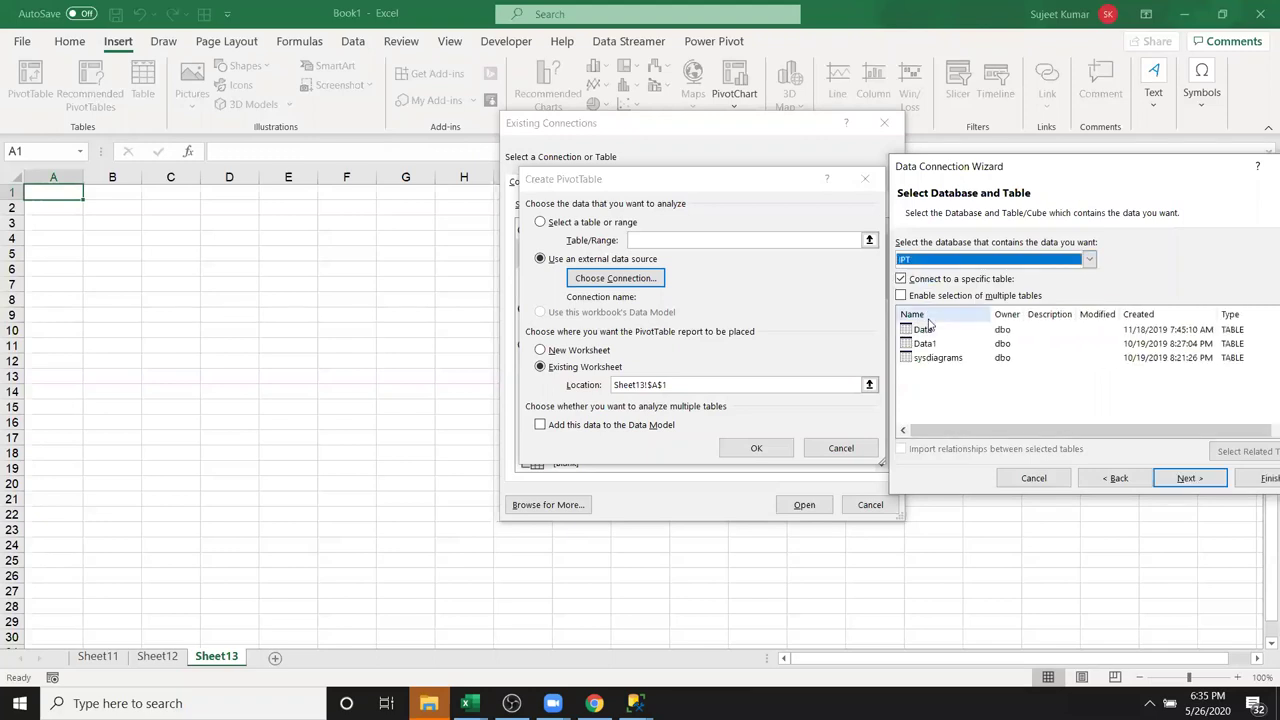
pyautogui.click(934, 330)
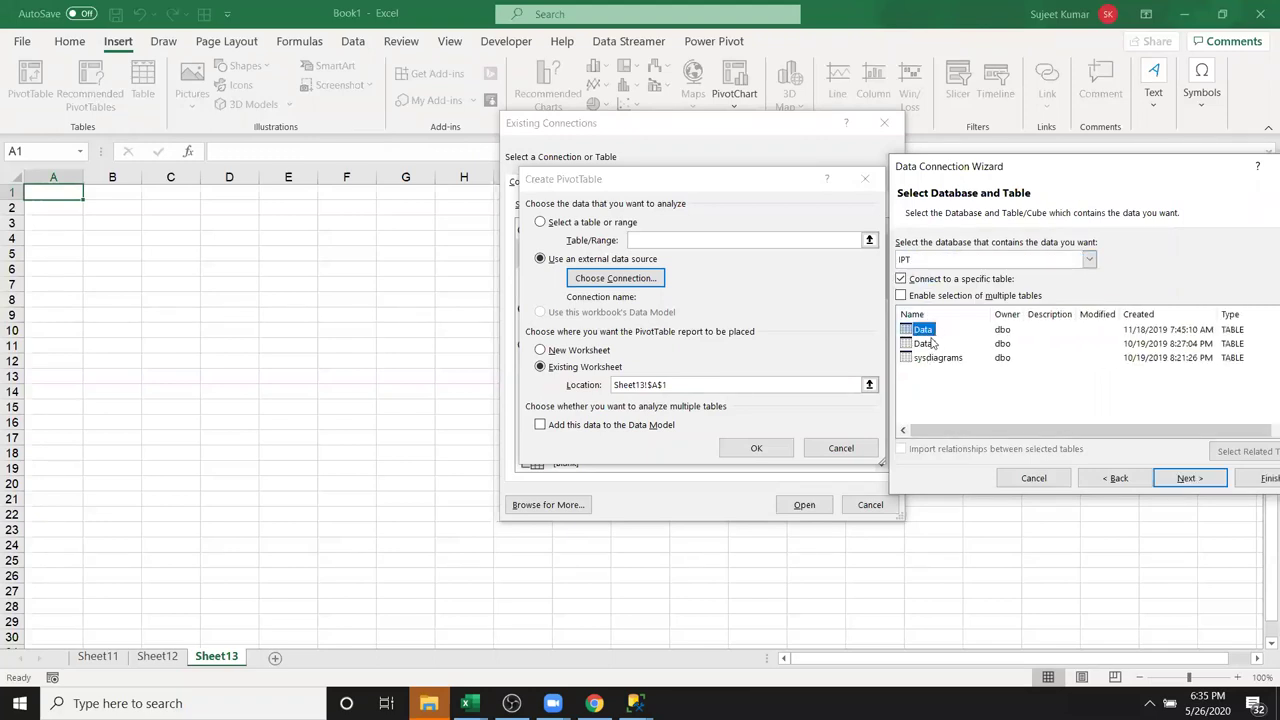
pyautogui.click(1189, 478)
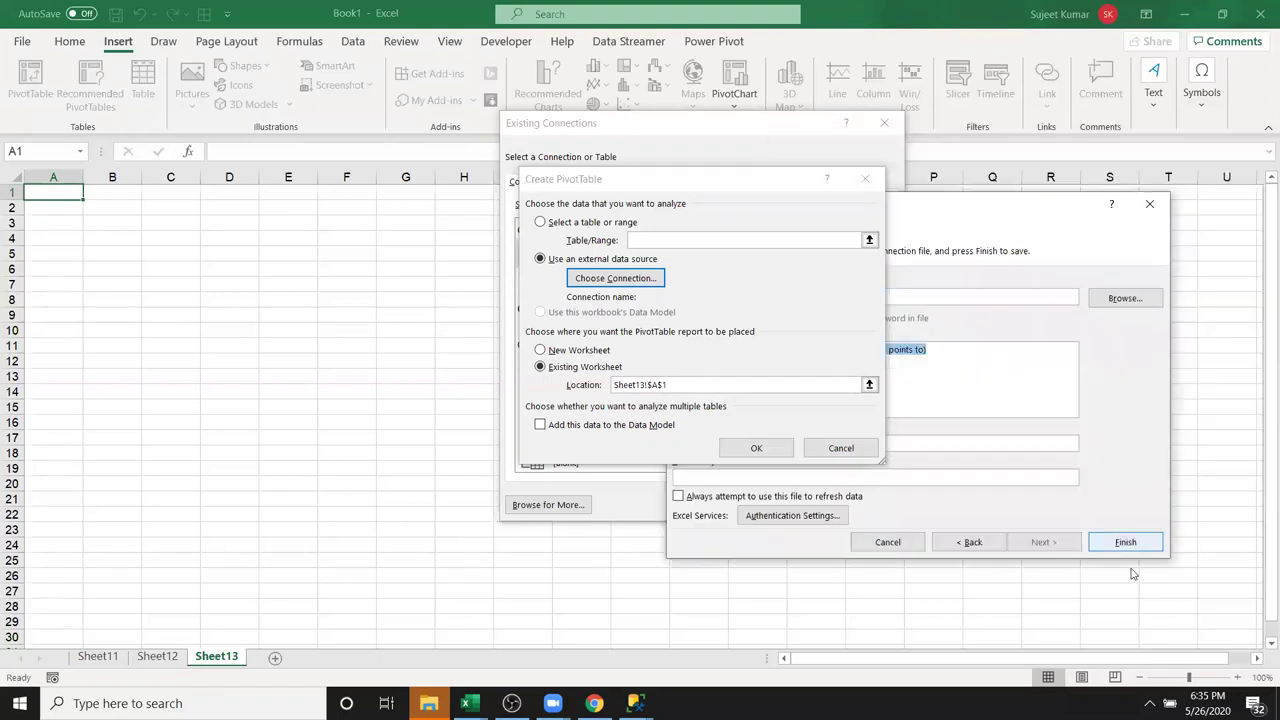
pyautogui.click(1126, 542)
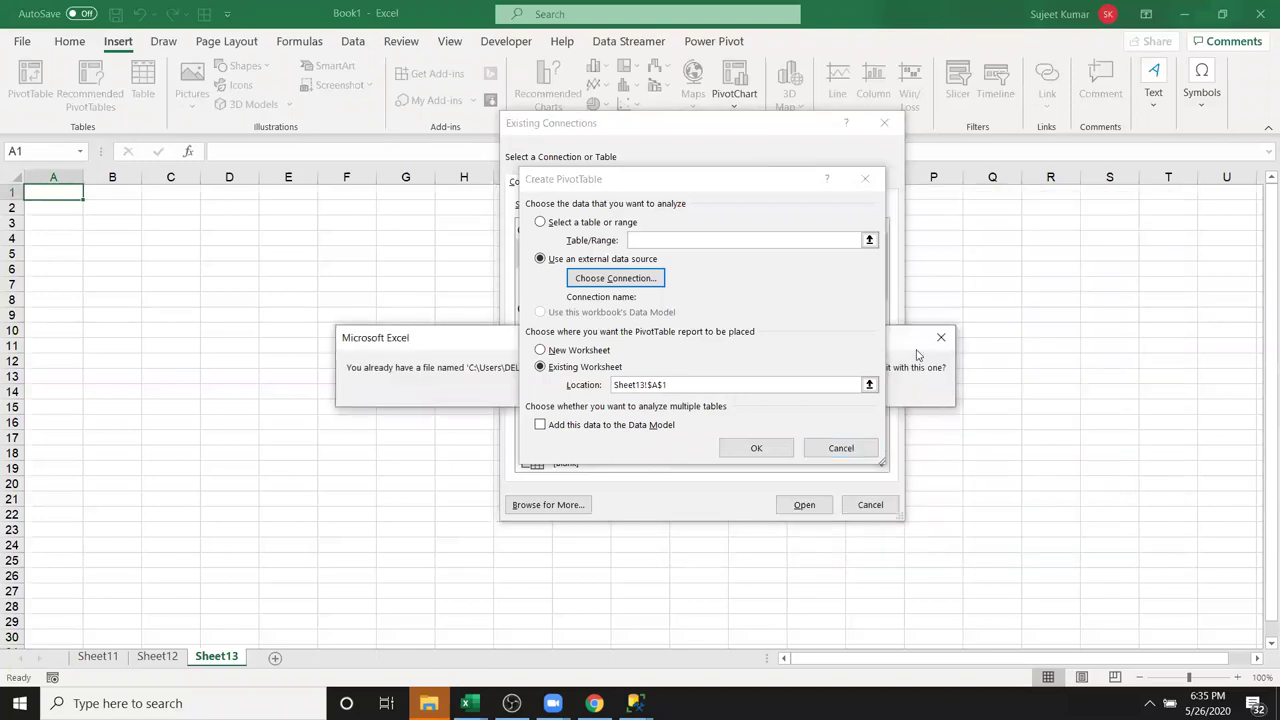
# - Overwrite the connection file, create empty PivotTable13 on Sheet13, and switch to SSMS
pyautogui.click(636, 551)
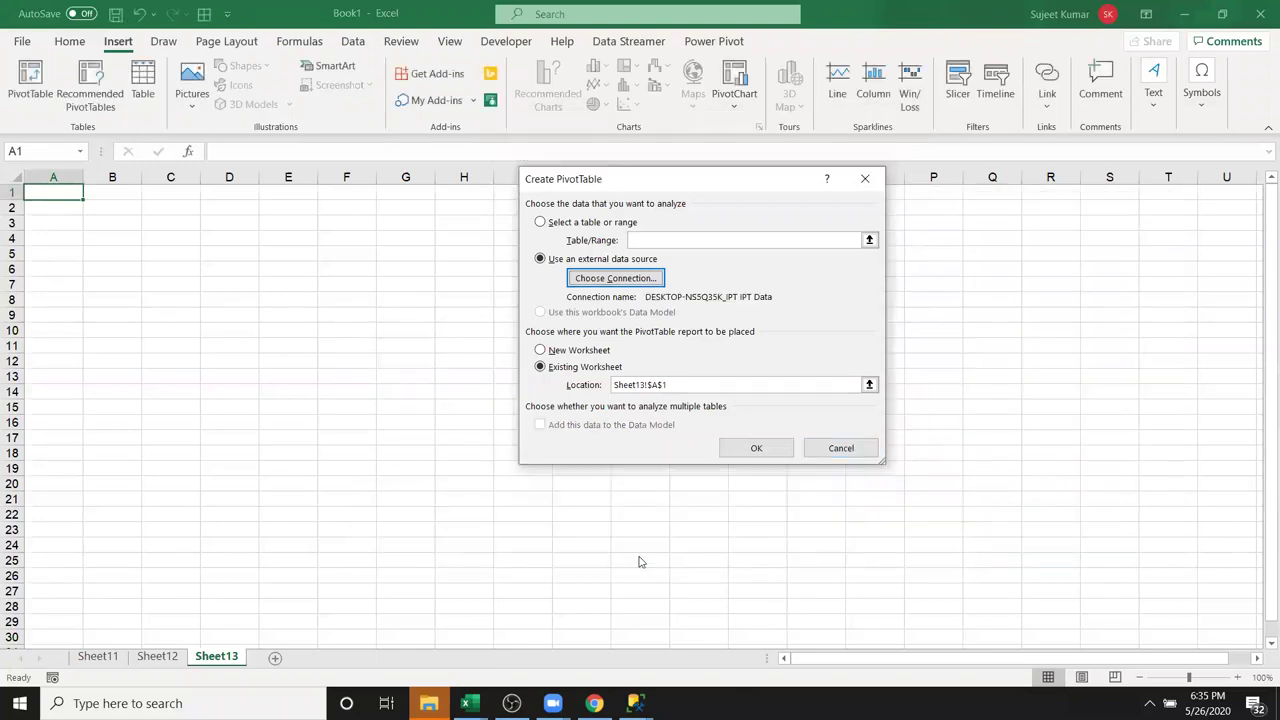
pyautogui.click(756, 449)
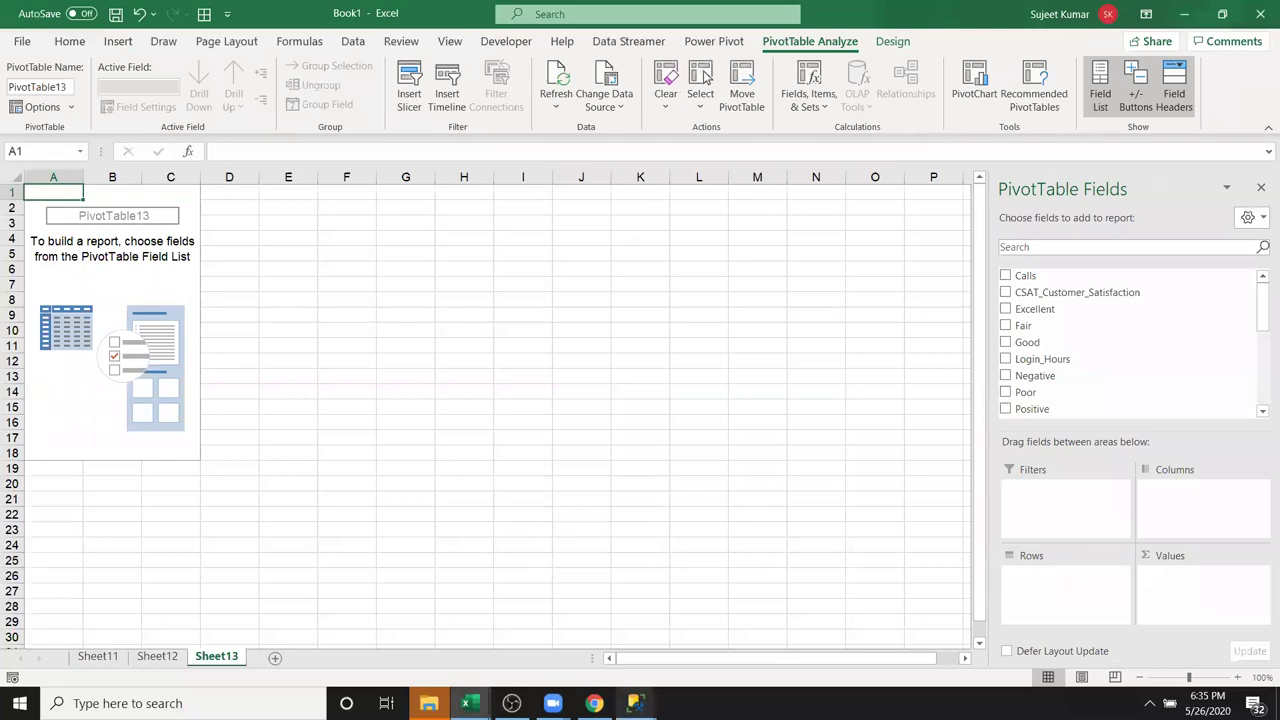
pyautogui.moveTo(636, 703)
pyautogui.click(675, 663)
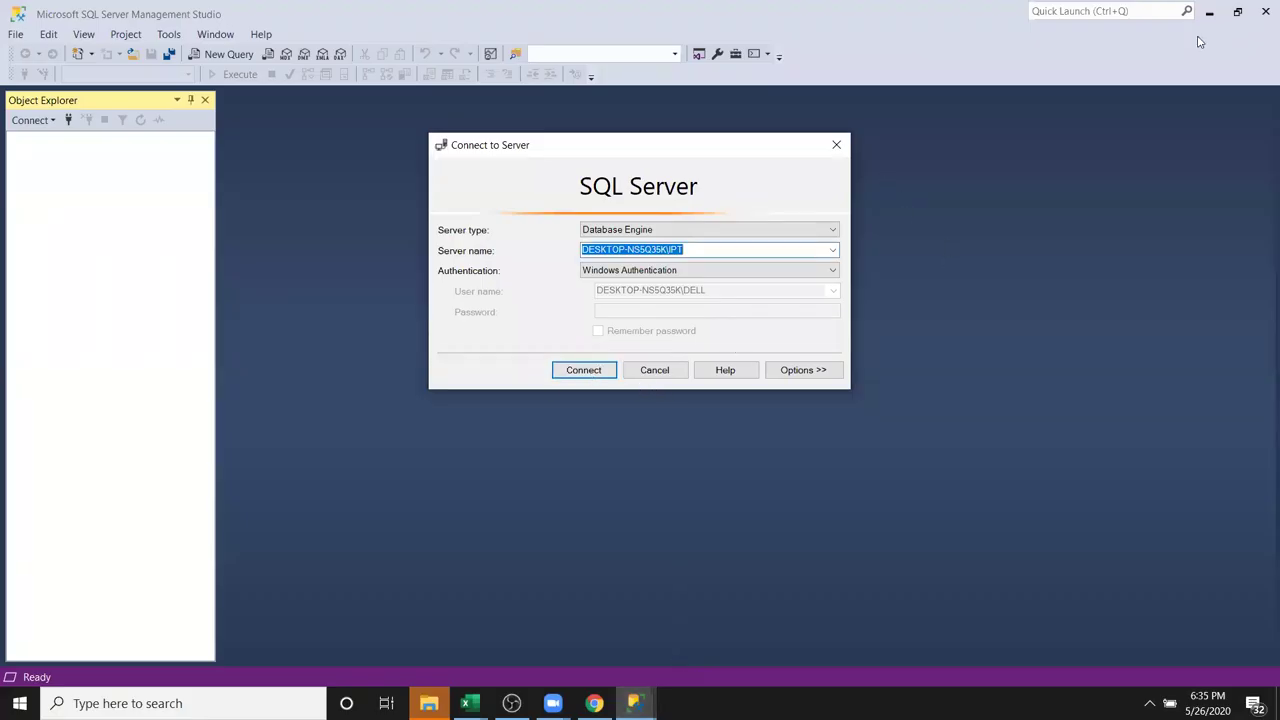
# - Cancel the Connect to Server prompt and close SQL Server Management Studio
pyautogui.click(838, 145)
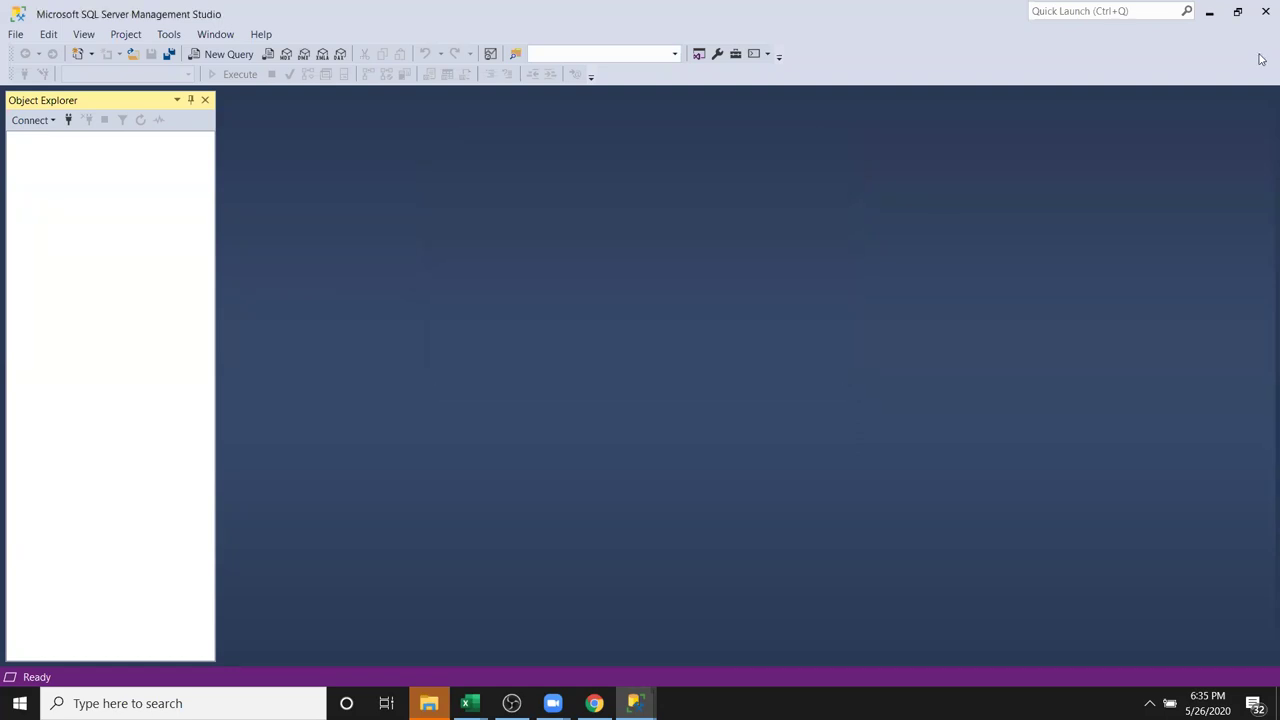
pyautogui.click(1265, 11)
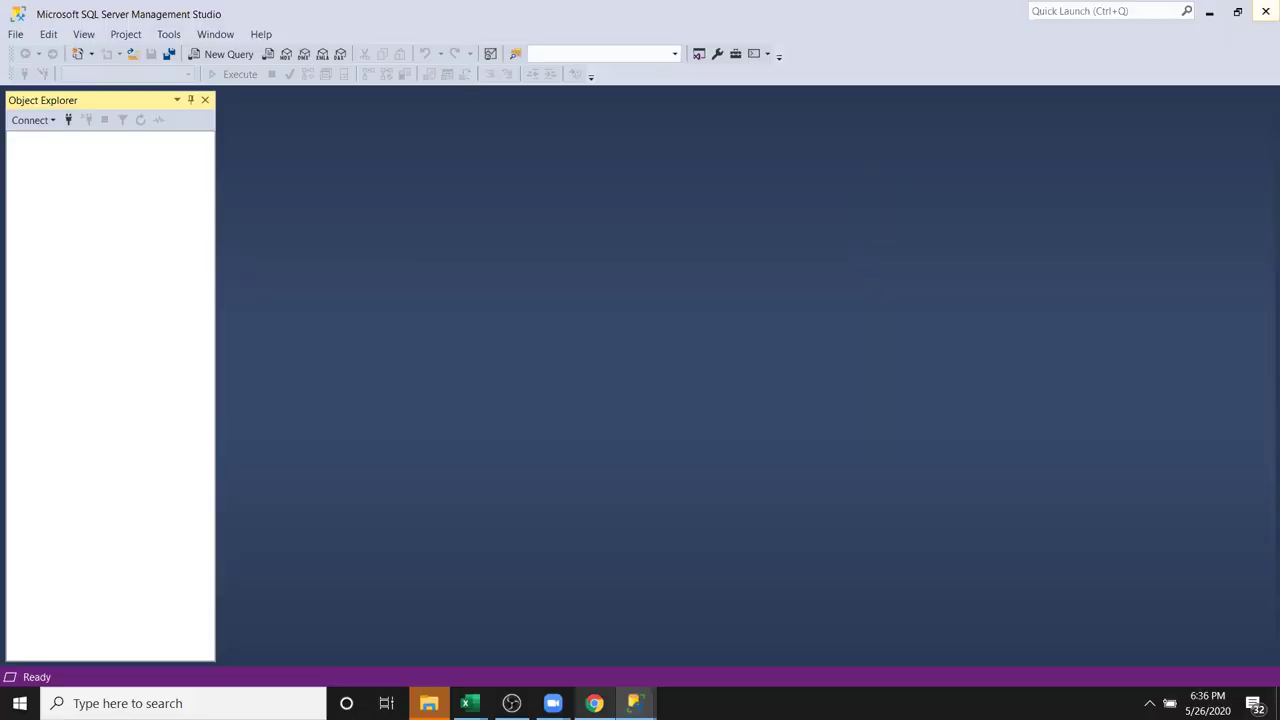
# - Lay out PivotTable13 with Region in rows and Sum of Sales in values
pyautogui.moveTo(594, 703)
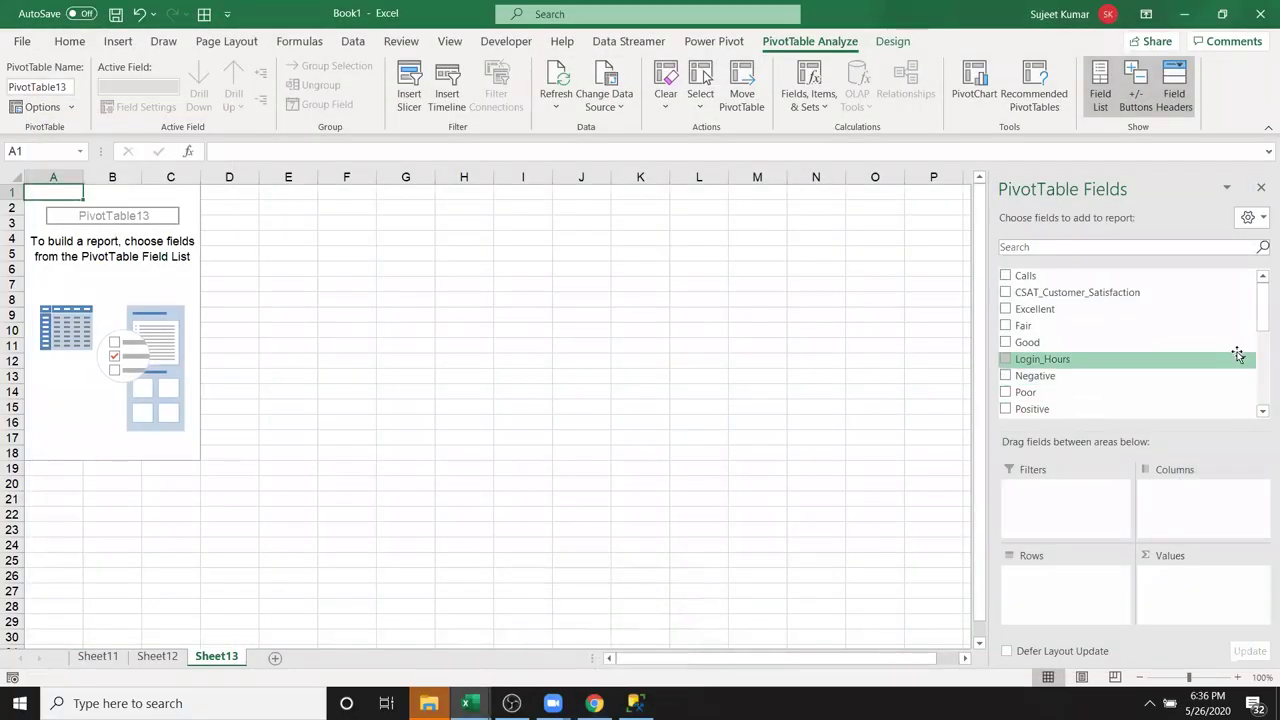
pyautogui.scroll(-3, 1237, 358)
pyautogui.scroll(1, 1237, 358)
pyautogui.scroll(2, 1232, 358)
pyautogui.scroll(-2, 1232, 358)
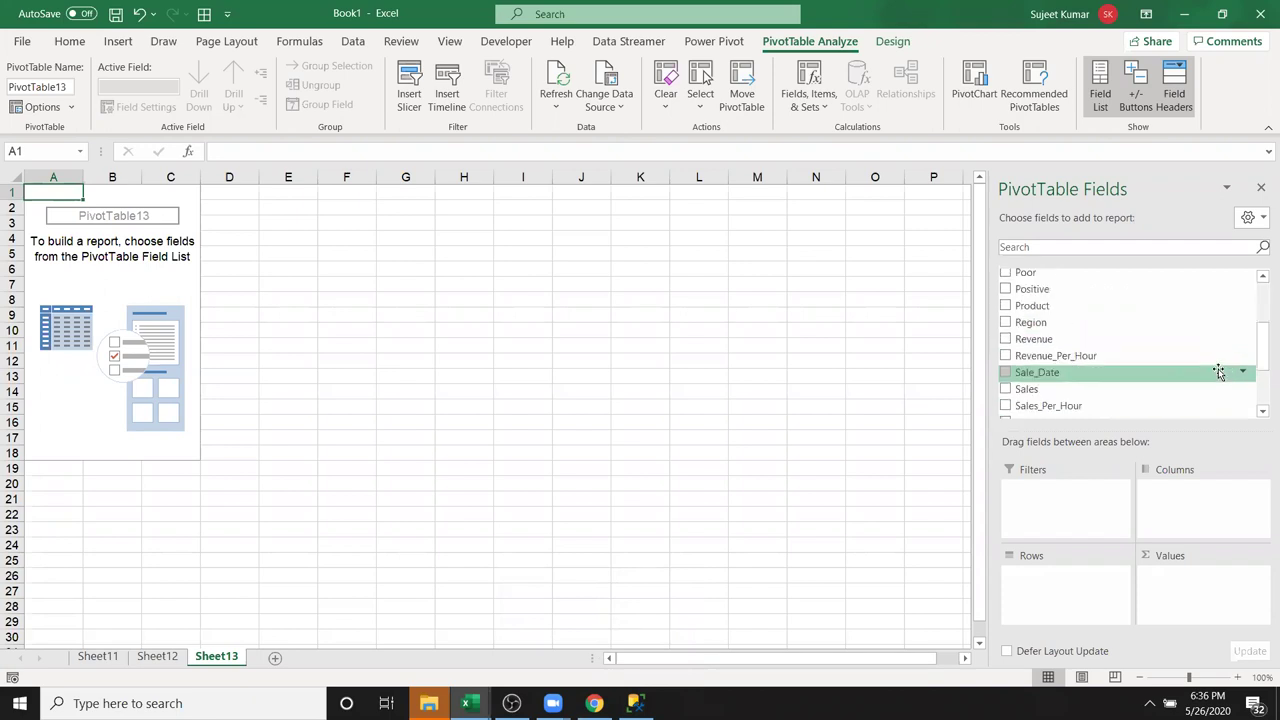
pyautogui.moveTo(1140, 322); pyautogui.dragTo(1095, 585)
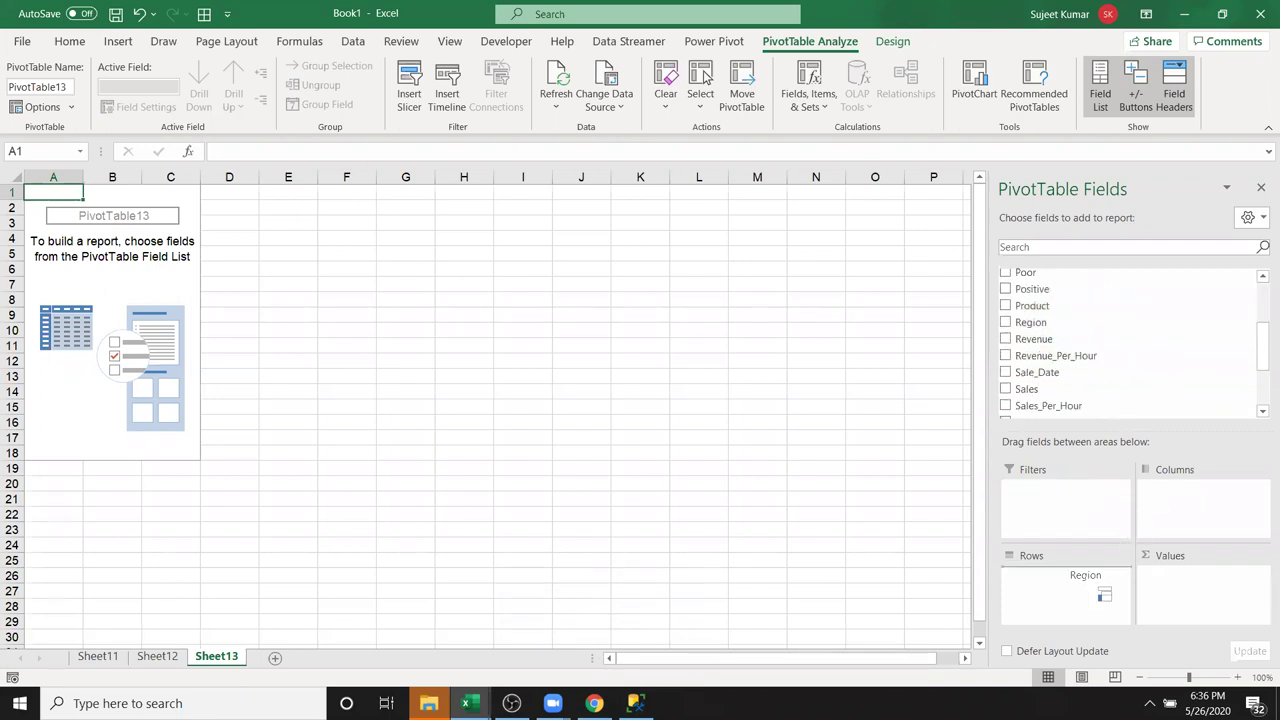
pyautogui.moveTo(1047, 399); pyautogui.dragTo(1199, 582)
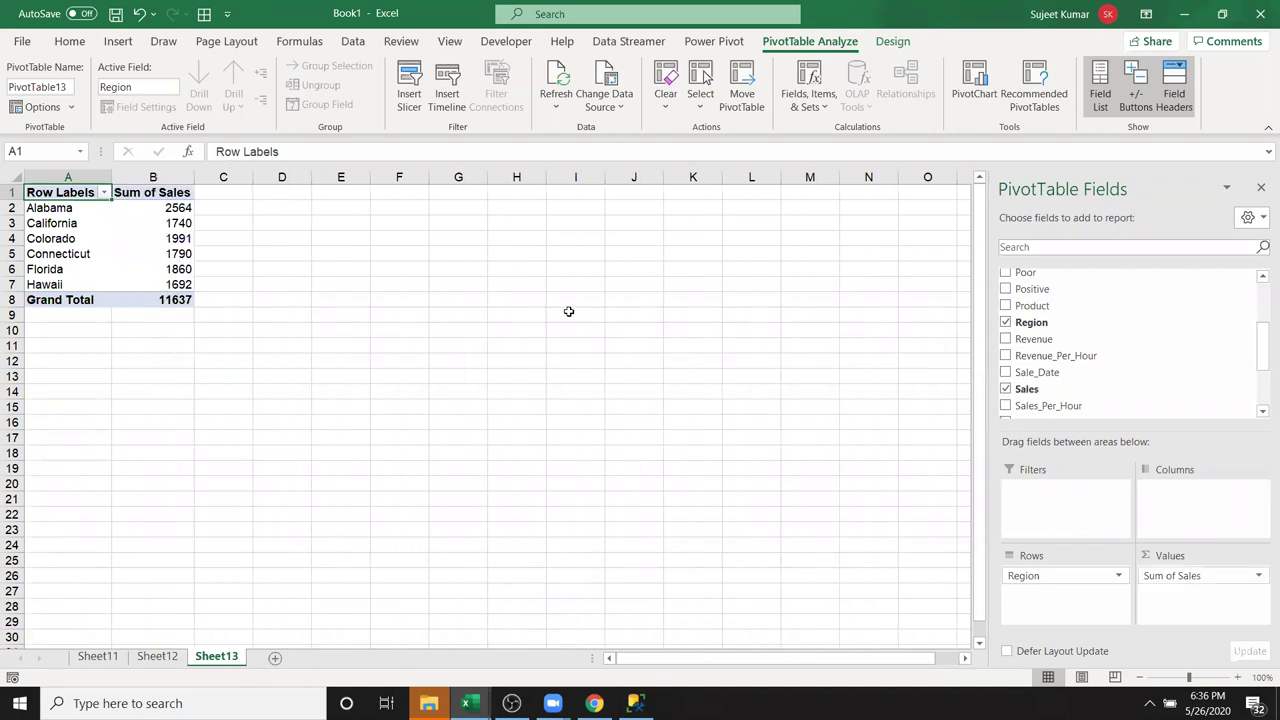
pyautogui.click(470, 282)
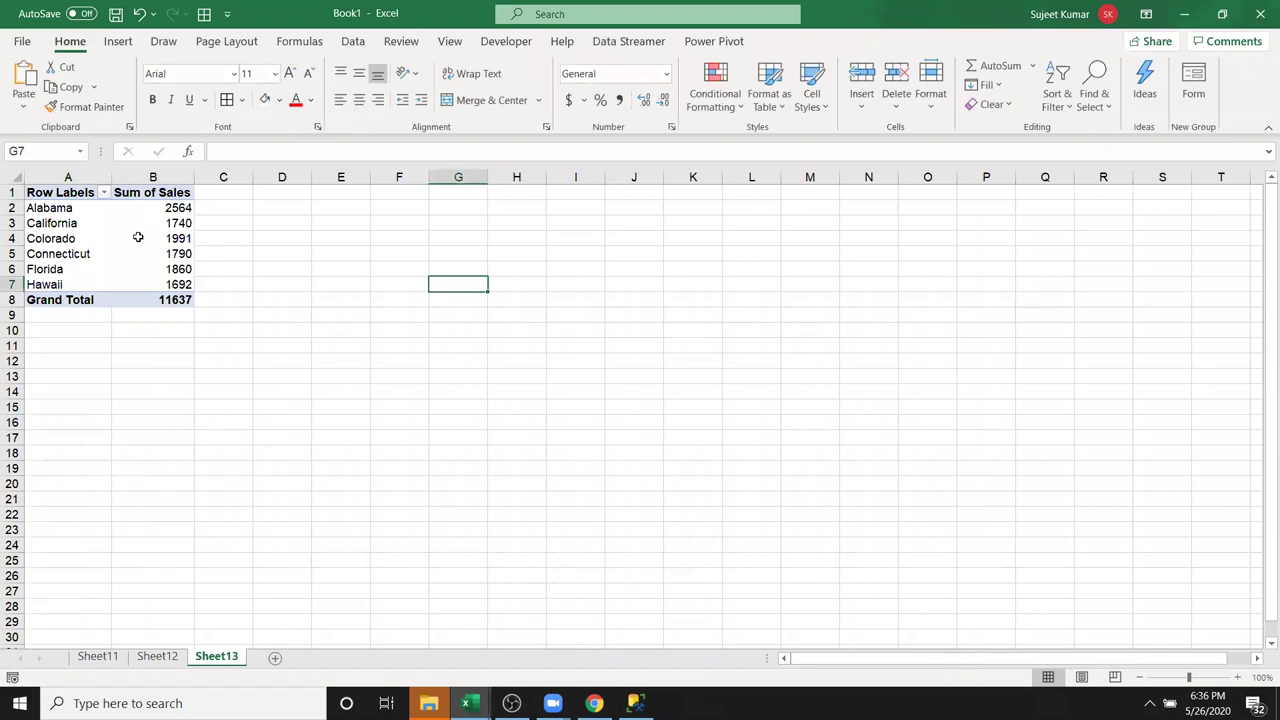
pyautogui.click(175, 238)
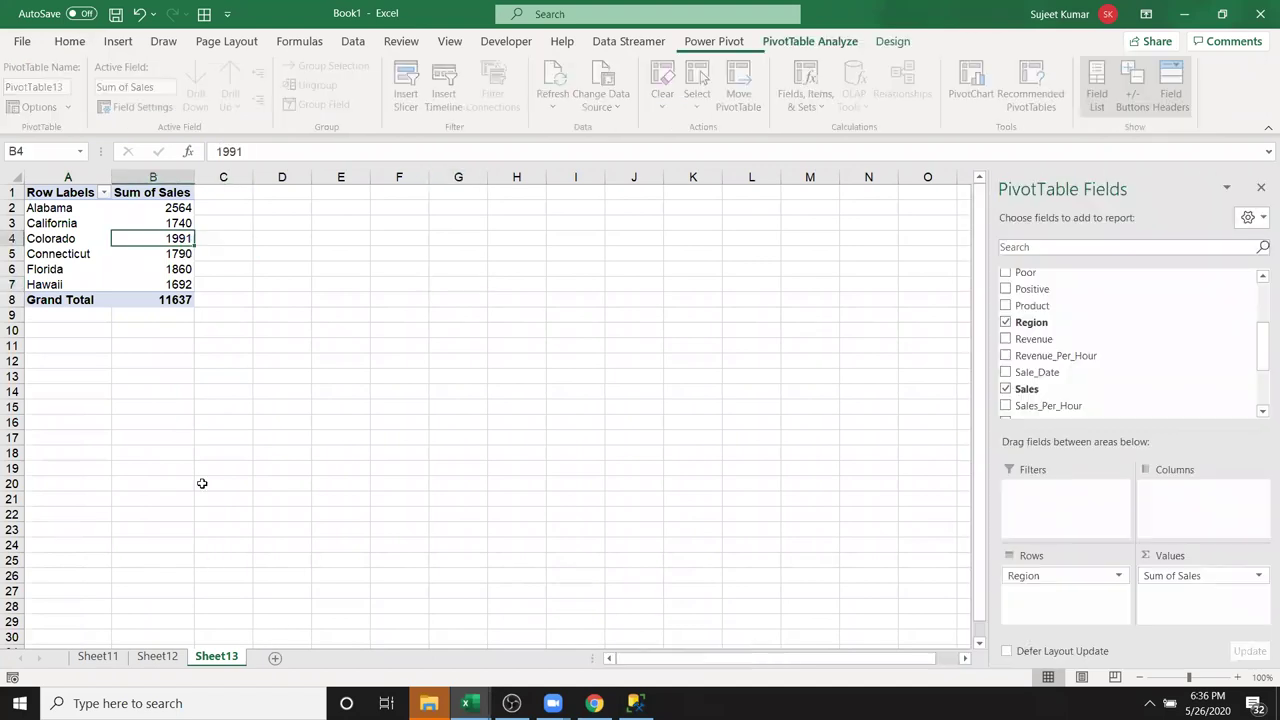
pyautogui.click(60, 238)
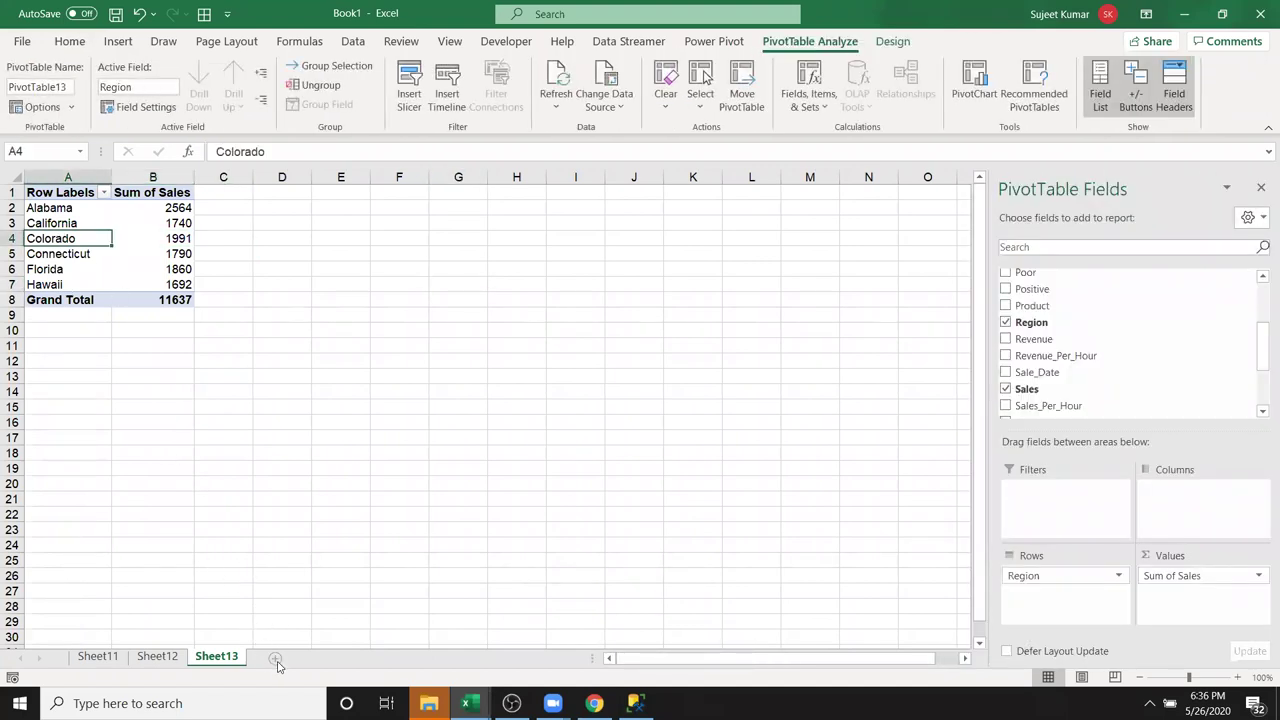
# - Add a blank Sheet14, then switch to a new empty tab in Chrome
pyautogui.click(275, 658)
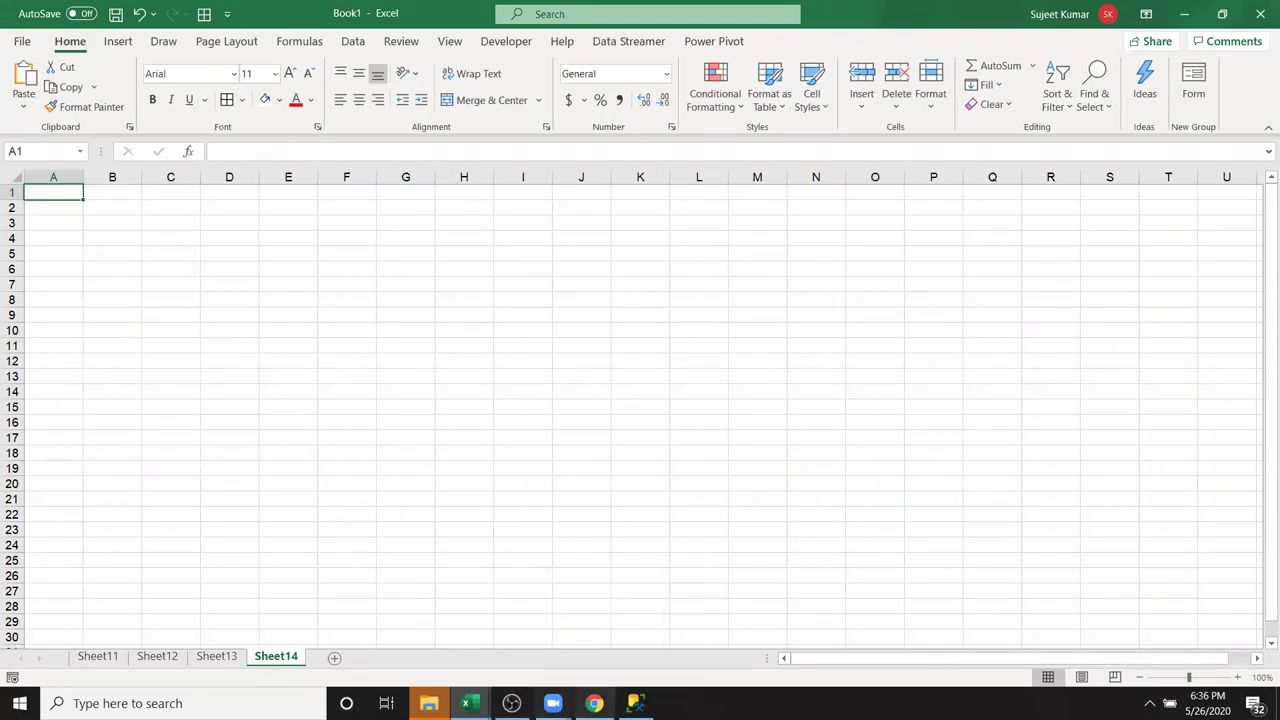
pyautogui.click(594, 703)
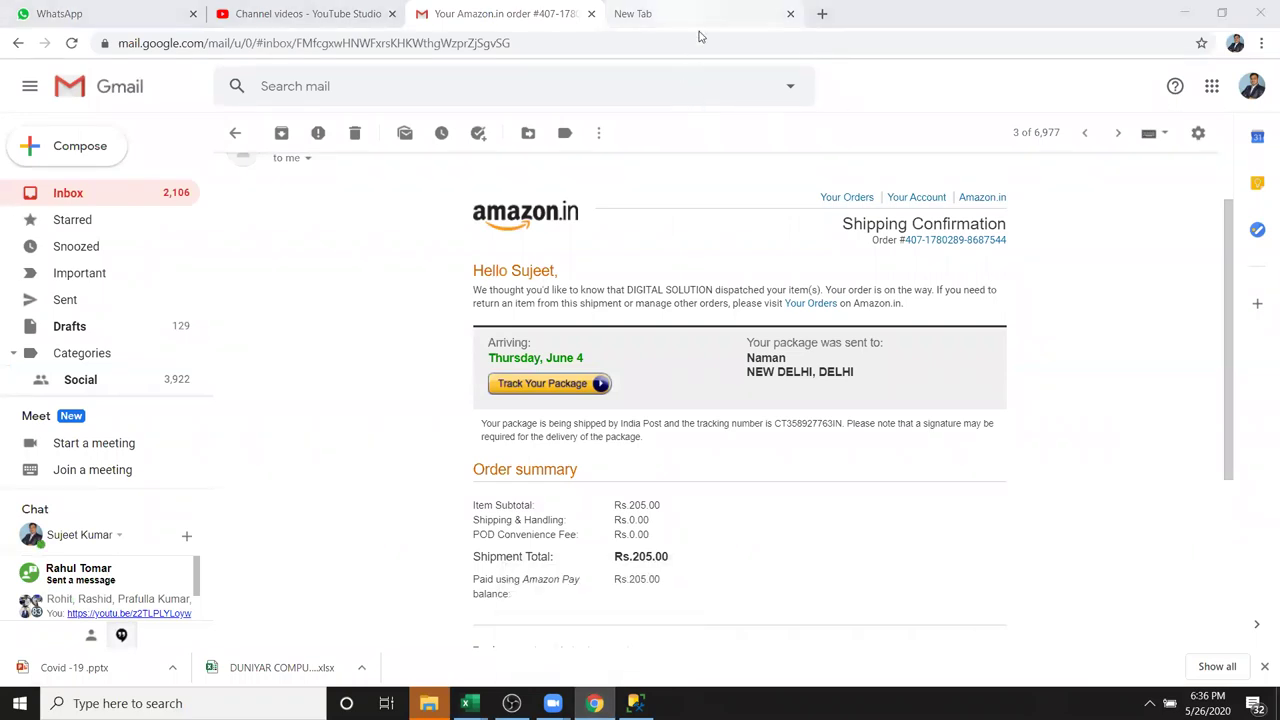
pyautogui.click(700, 37)
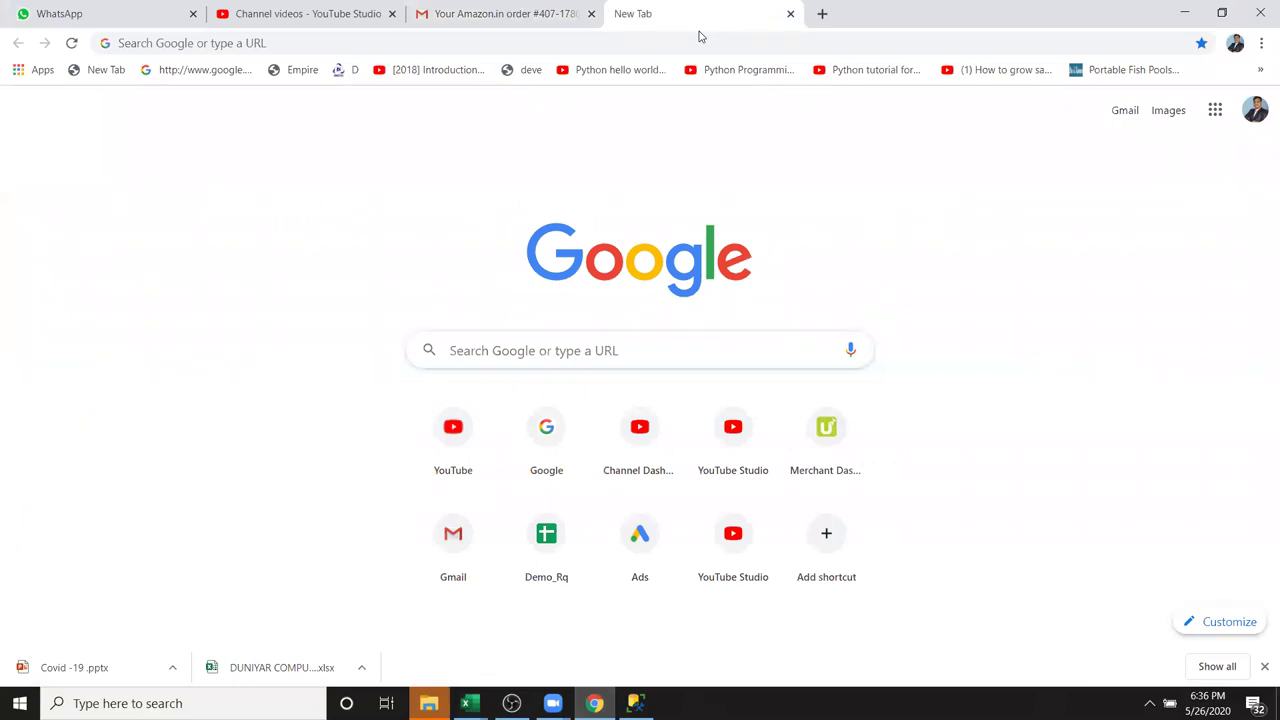
# - Open Chrome's Downloads page listing today's files
pyautogui.click(1260, 56)
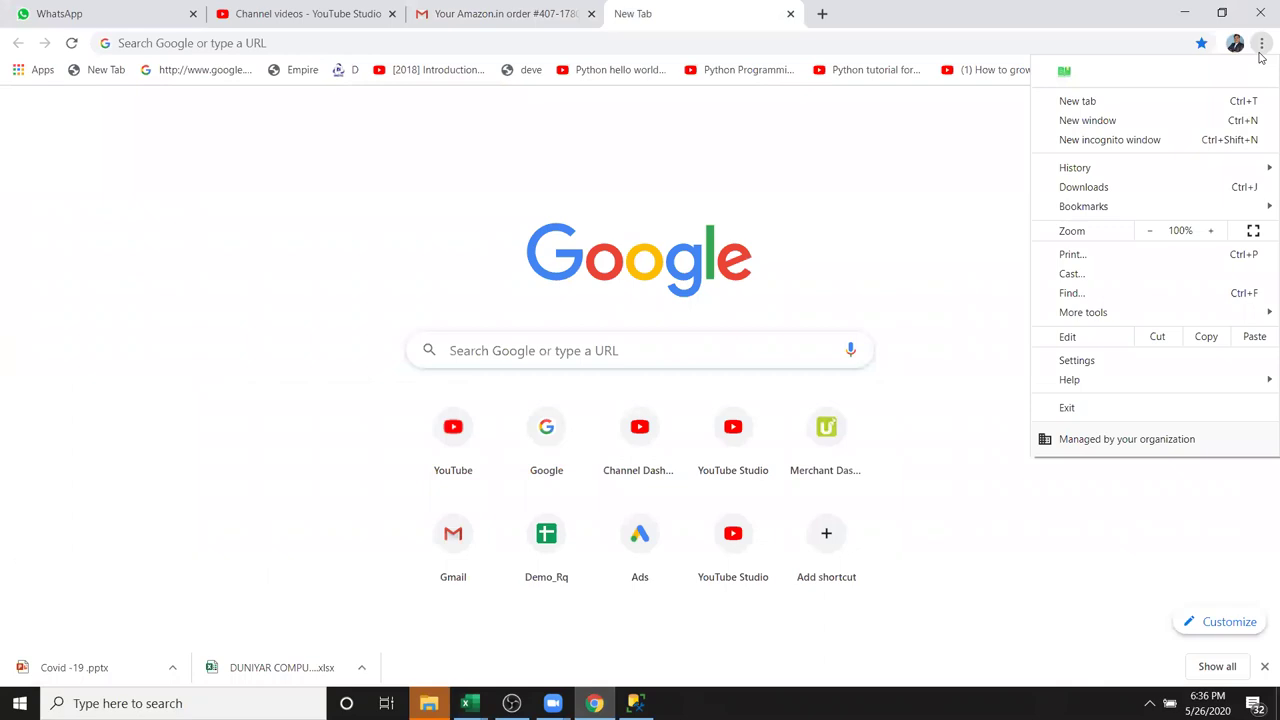
pyautogui.click(1072, 187)
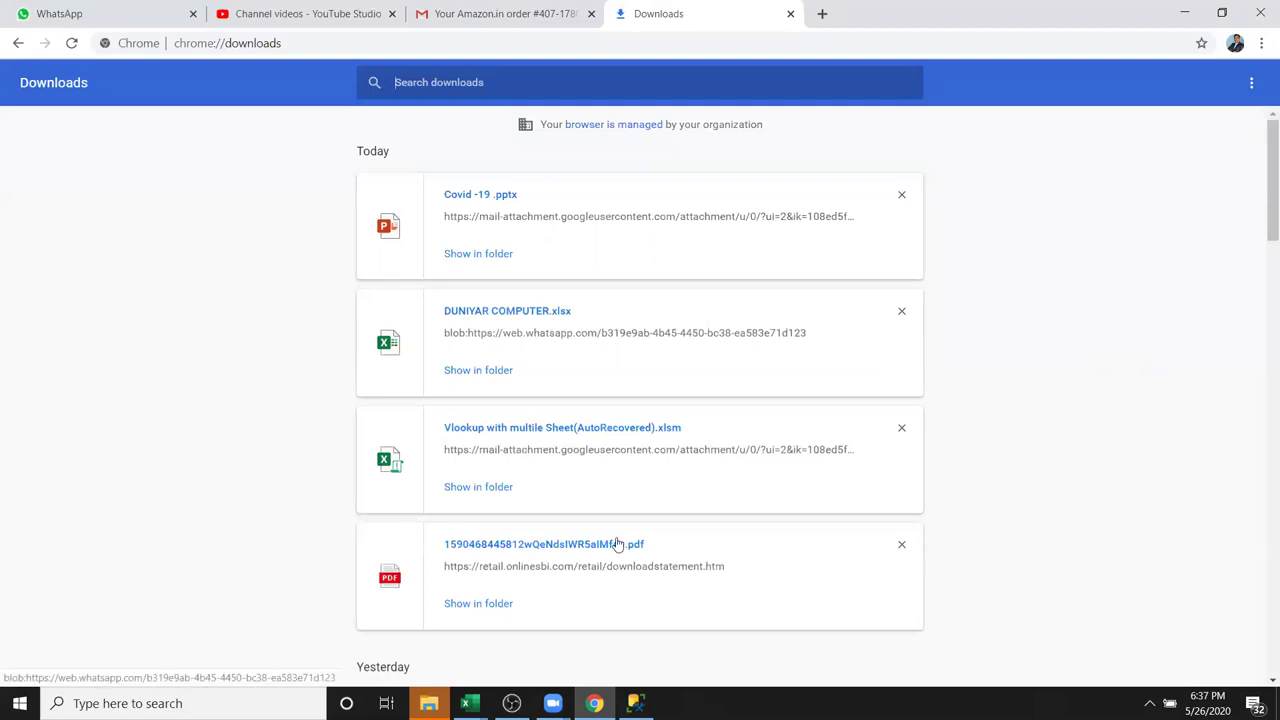
pyautogui.scroll(-2, 612, 548)
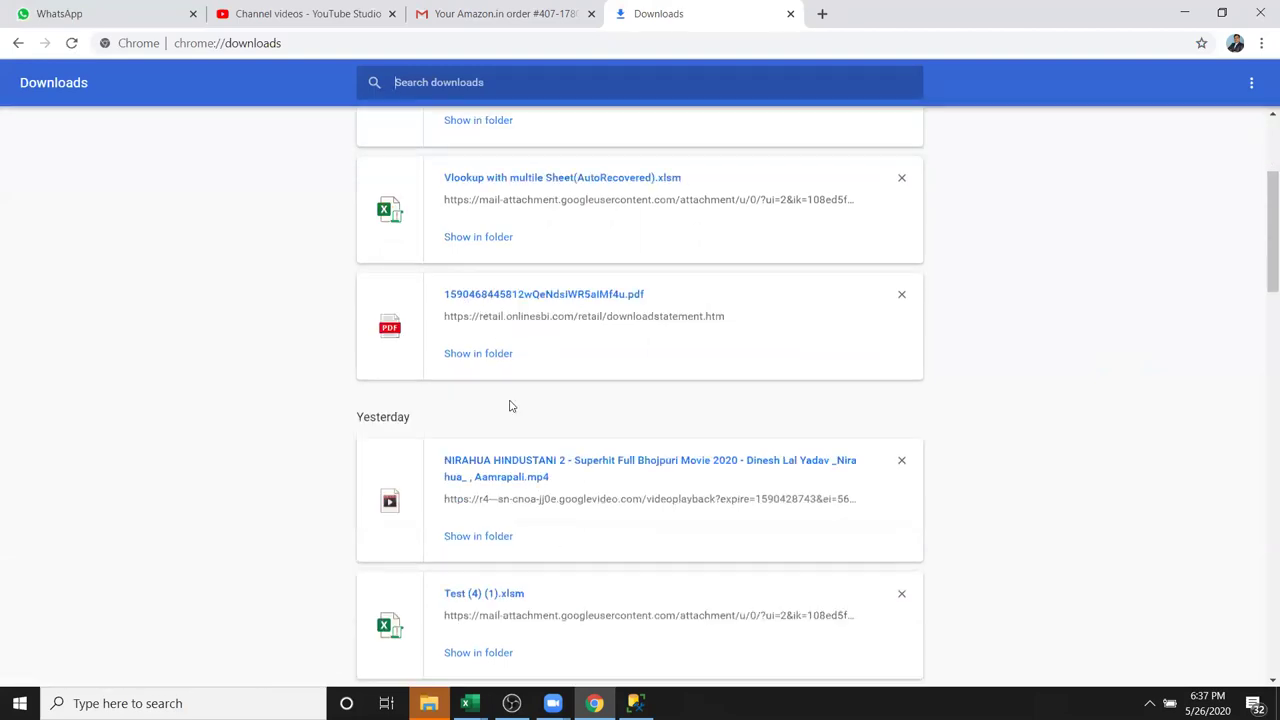
# - Copy the link address of the Vlookup .xlsm download and return to the Excel workbook
pyautogui.rightClick(538, 184)
pyautogui.click(594, 288)
pyautogui.click(466, 703)
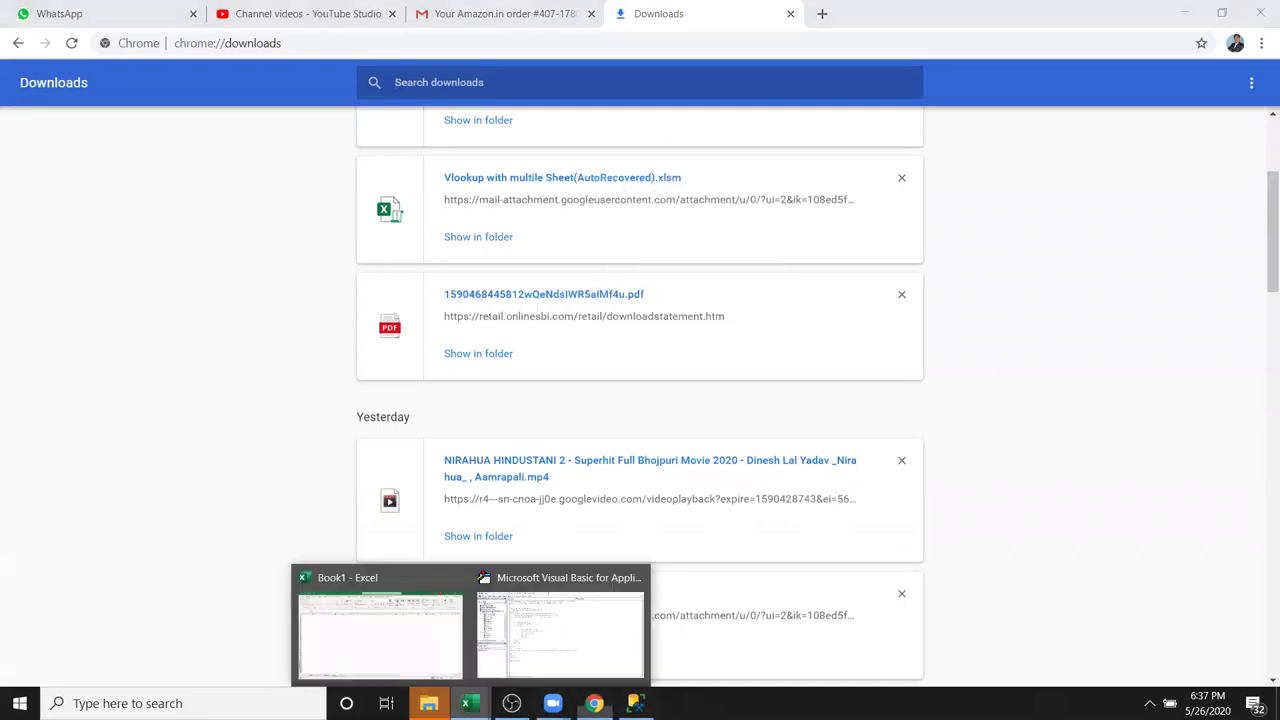
pyautogui.click(423, 645)
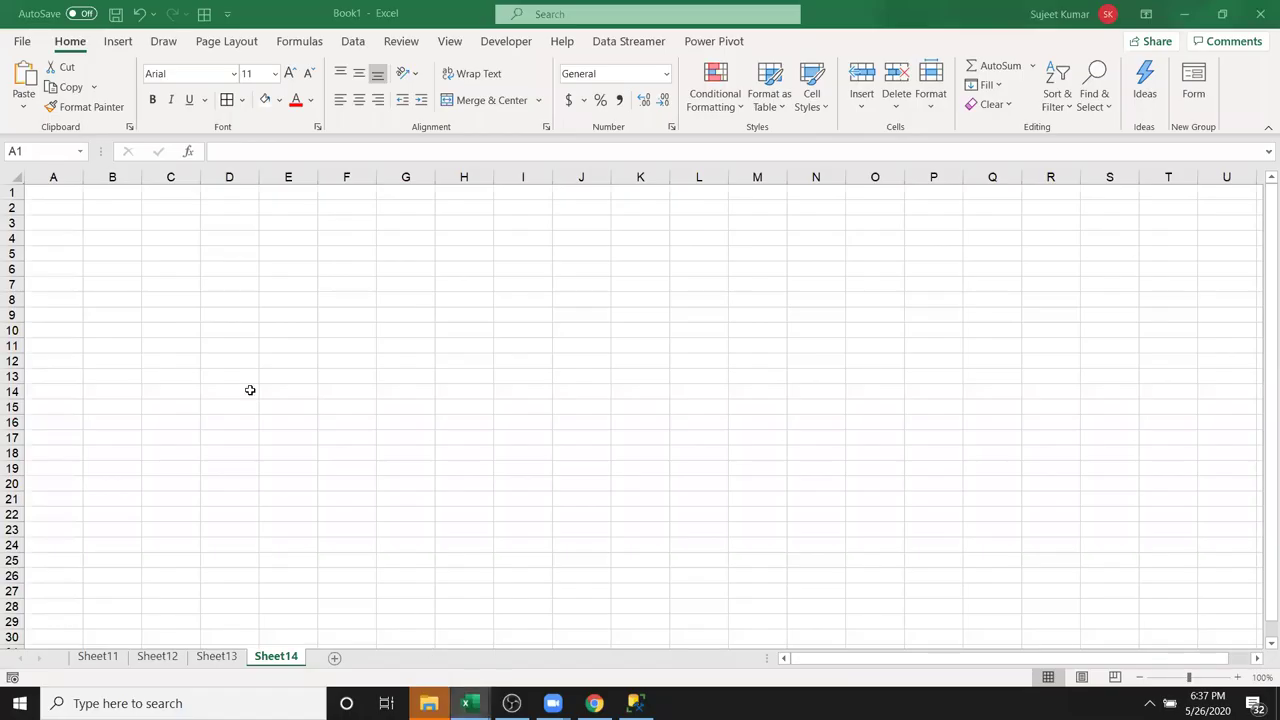
# - Start a new PivotTable using an external data source, browsing for a connection file
pyautogui.click(115, 43)
pyautogui.click(30, 82)
pyautogui.click(587, 260)
pyautogui.click(598, 278)
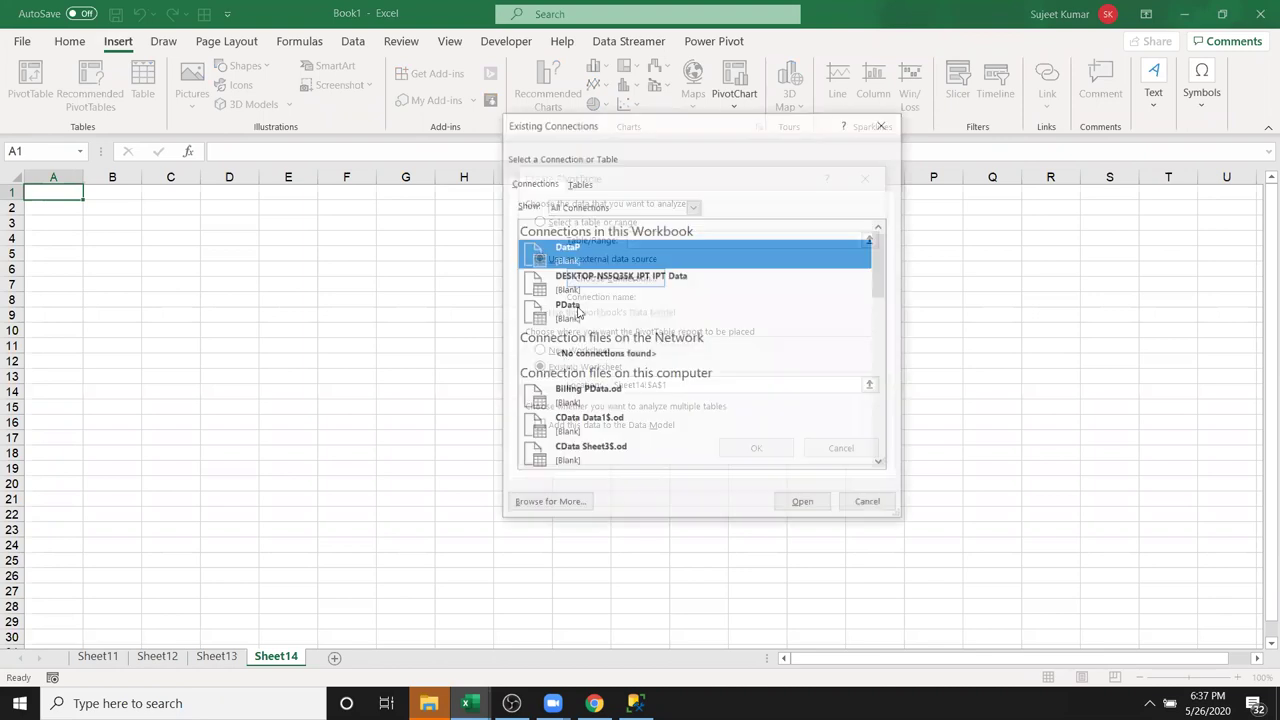
pyautogui.click(552, 505)
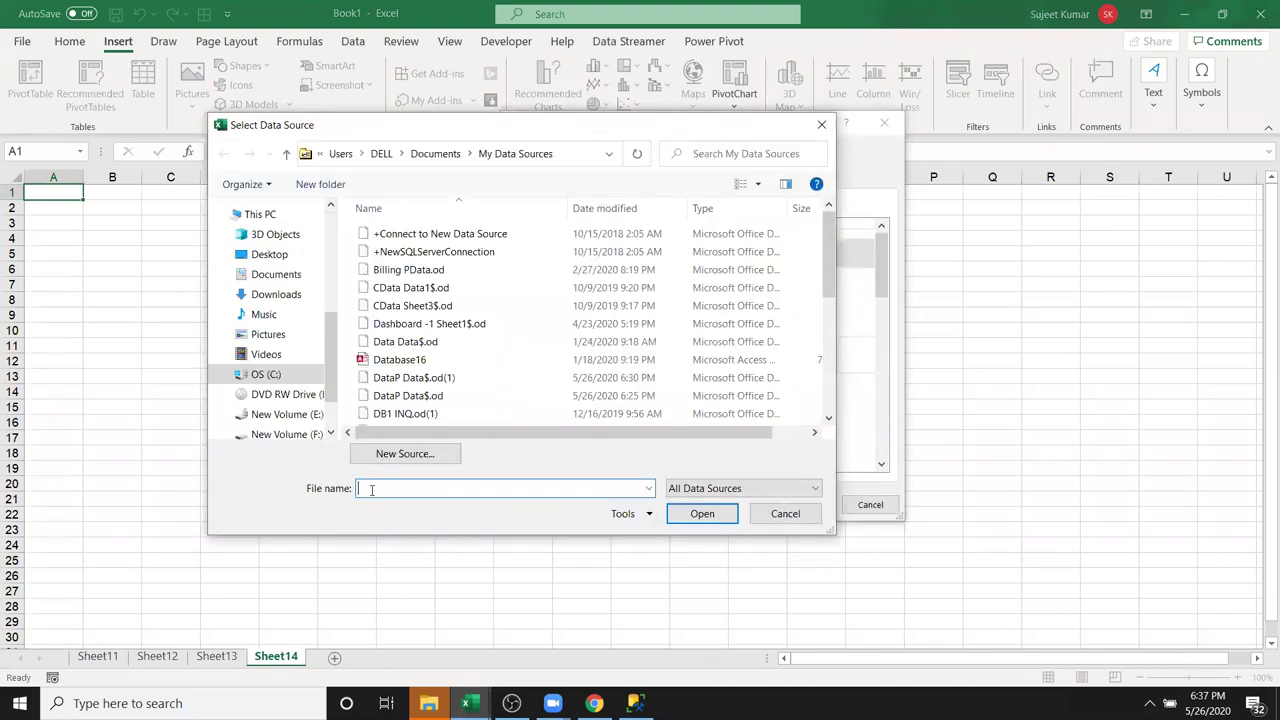
# - Open the pasted download path as the data source and pick its table
pyautogui.rightClick(372, 488)
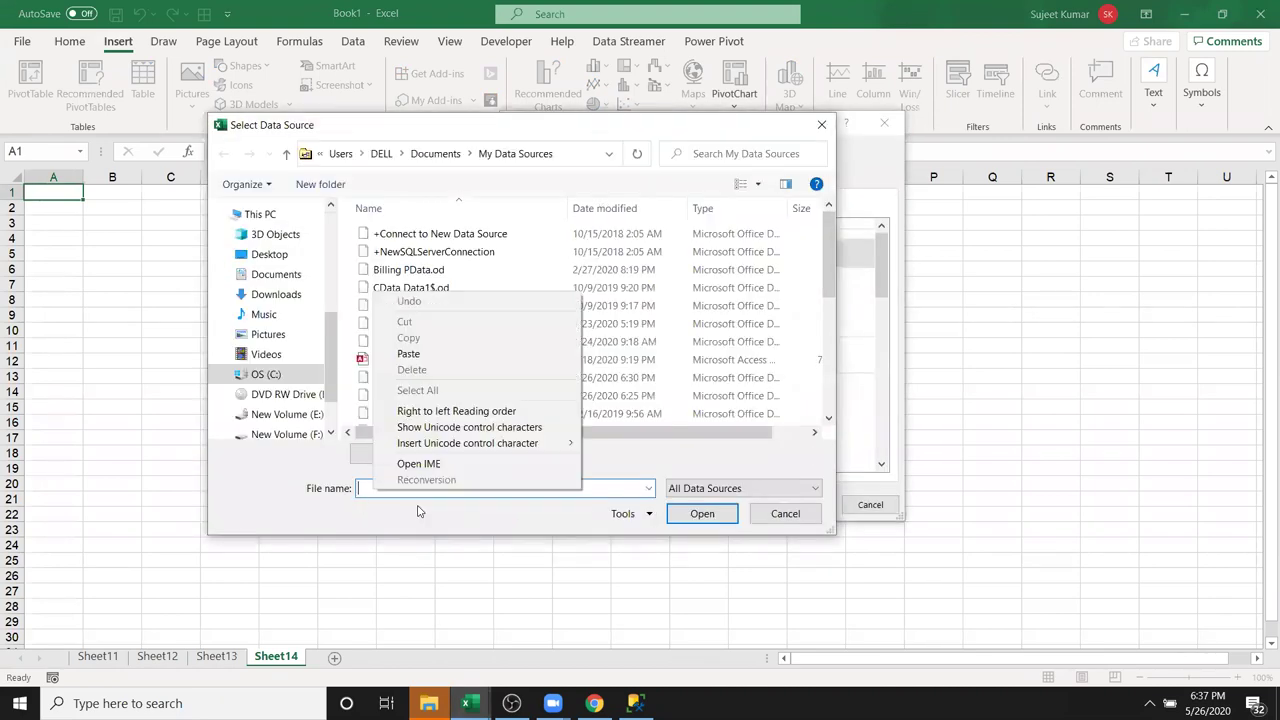
pyautogui.click(430, 353)
pyautogui.click(704, 517)
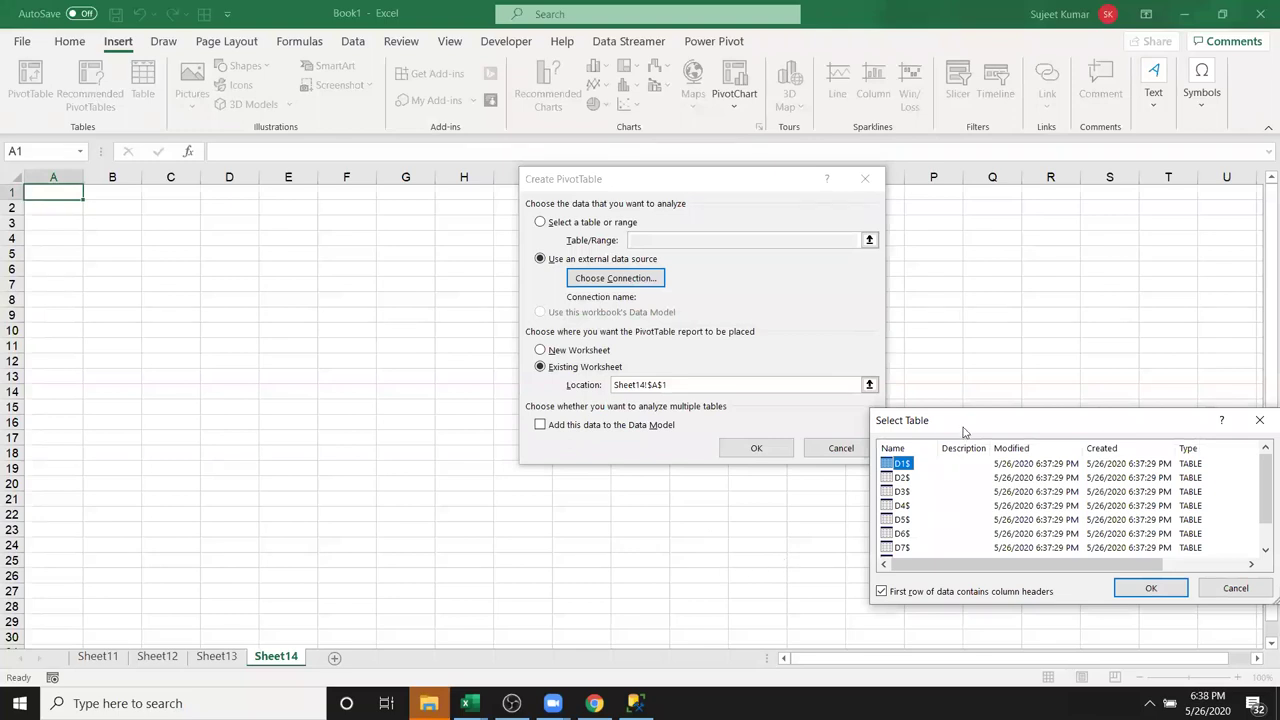
pyautogui.moveTo(965, 431); pyautogui.dragTo(630, 336)
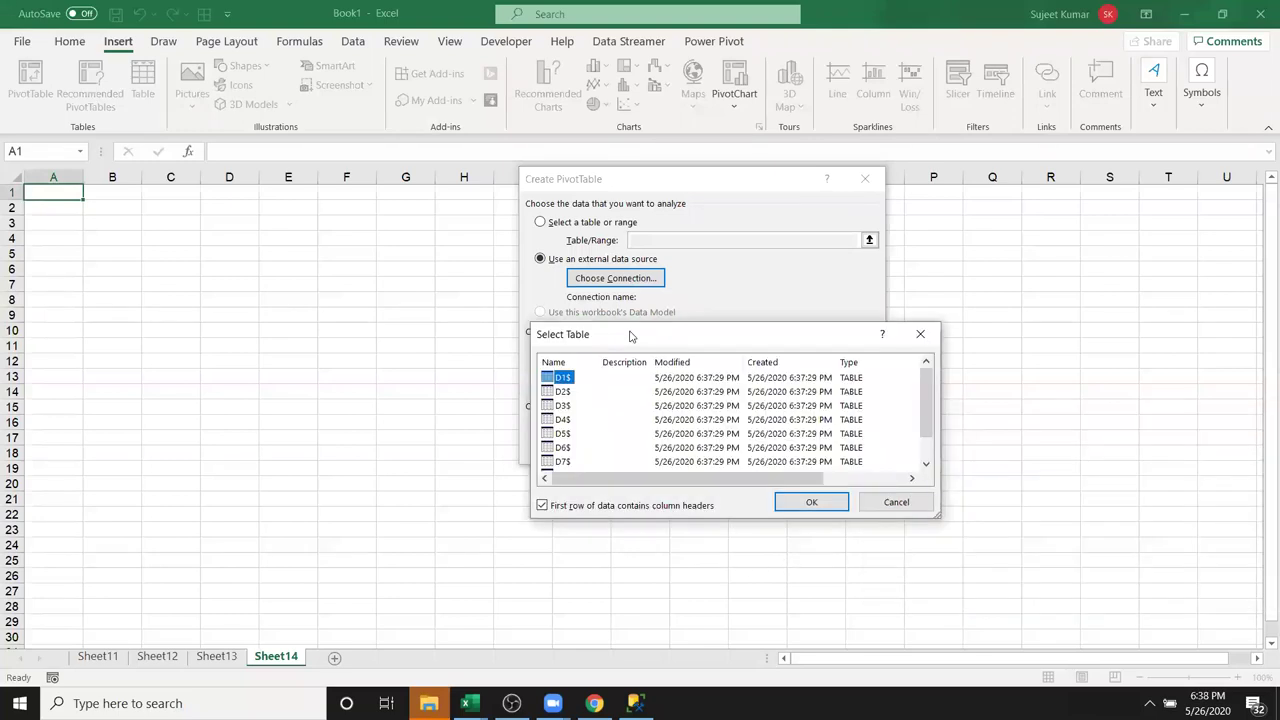
pyautogui.scroll(-1, 623, 444)
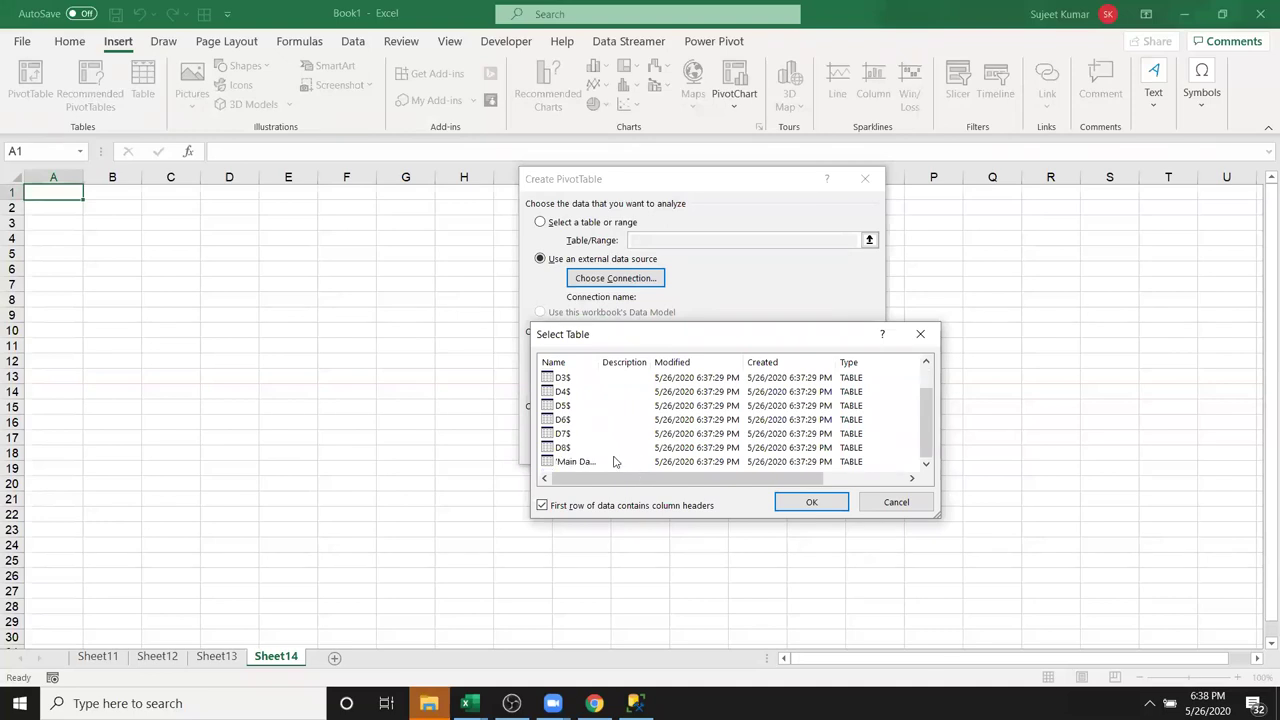
pyautogui.click(562, 447)
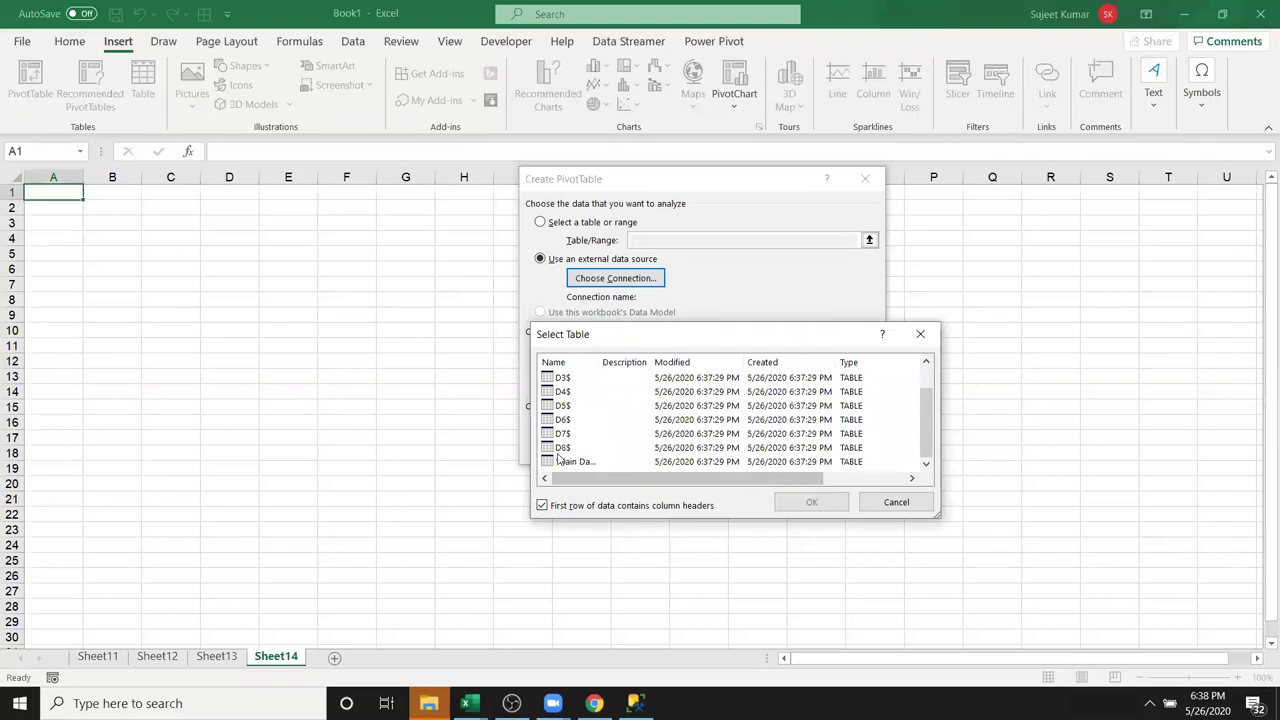
pyautogui.click(811, 503)
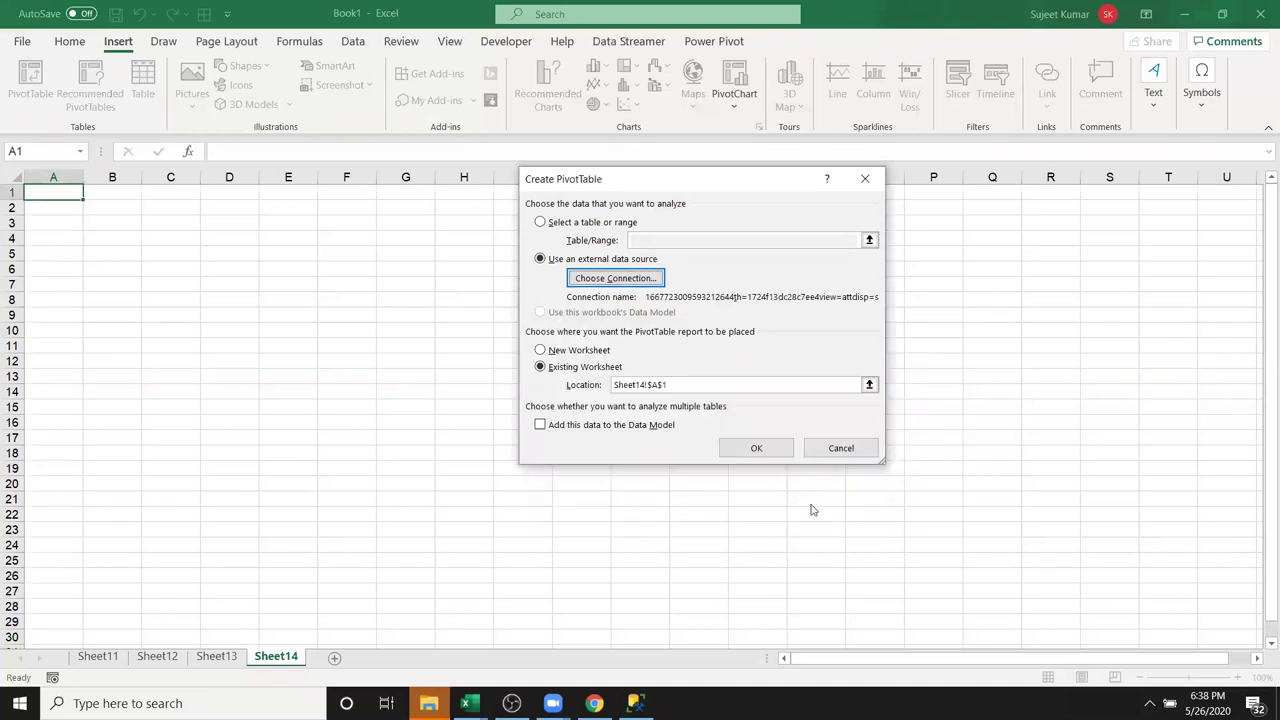
# - Create PivotTable14 at Sheet14!A1 summing Salary by Gender: f 653325, m 914475
pyautogui.click(757, 448)
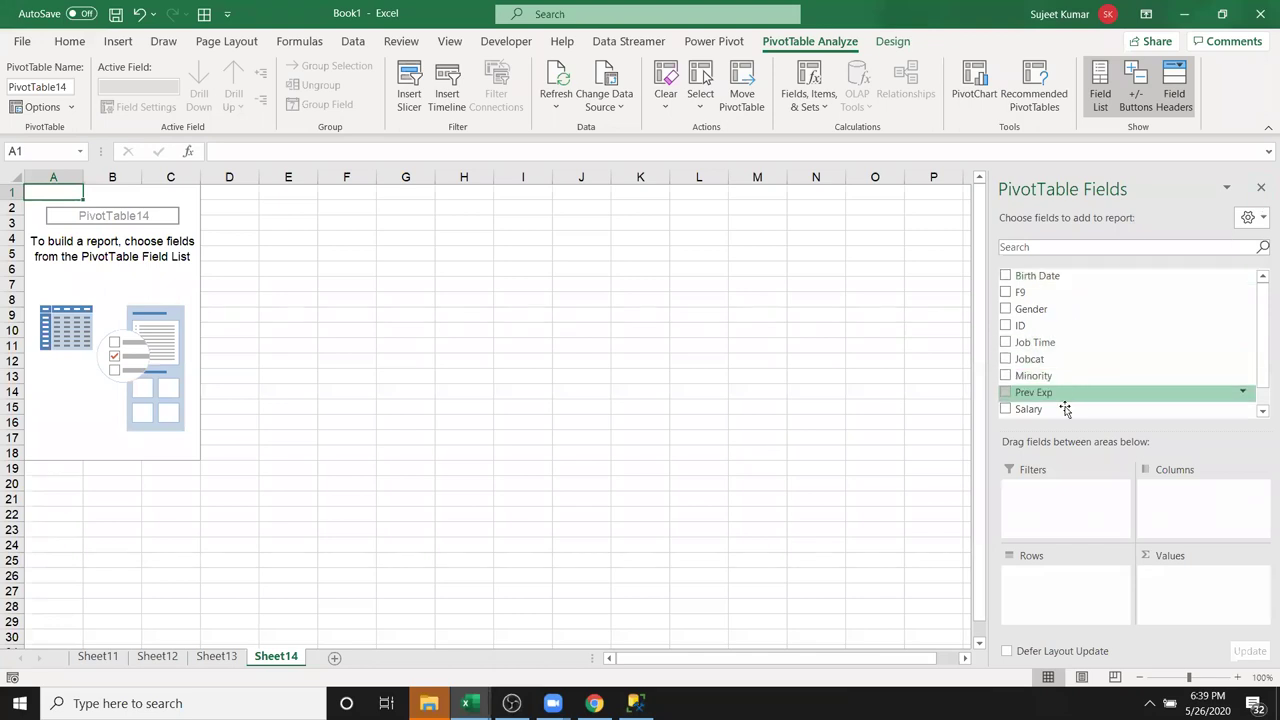
pyautogui.moveTo(1061, 414); pyautogui.dragTo(1200, 592)
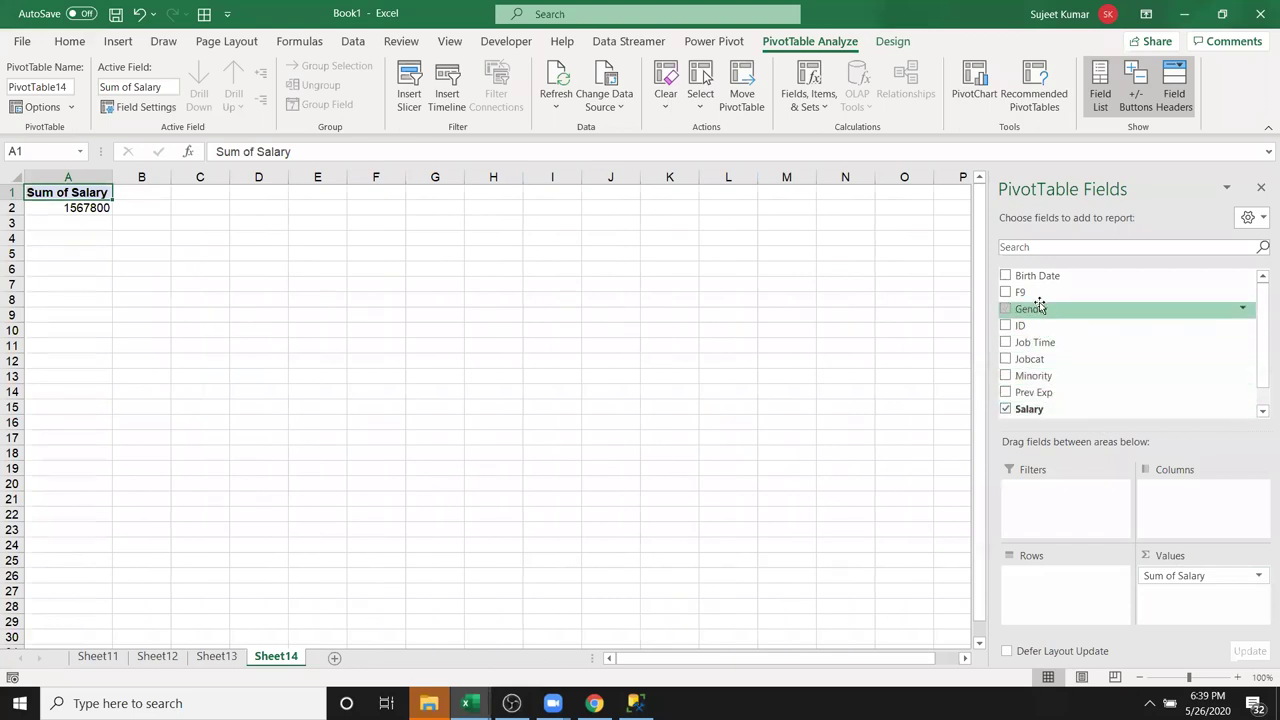
pyautogui.moveTo(1046, 375)
pyautogui.mouseDown()
pyautogui.moveTo(1070, 410)
pyautogui.moveTo(1046, 375)
pyautogui.mouseUp()
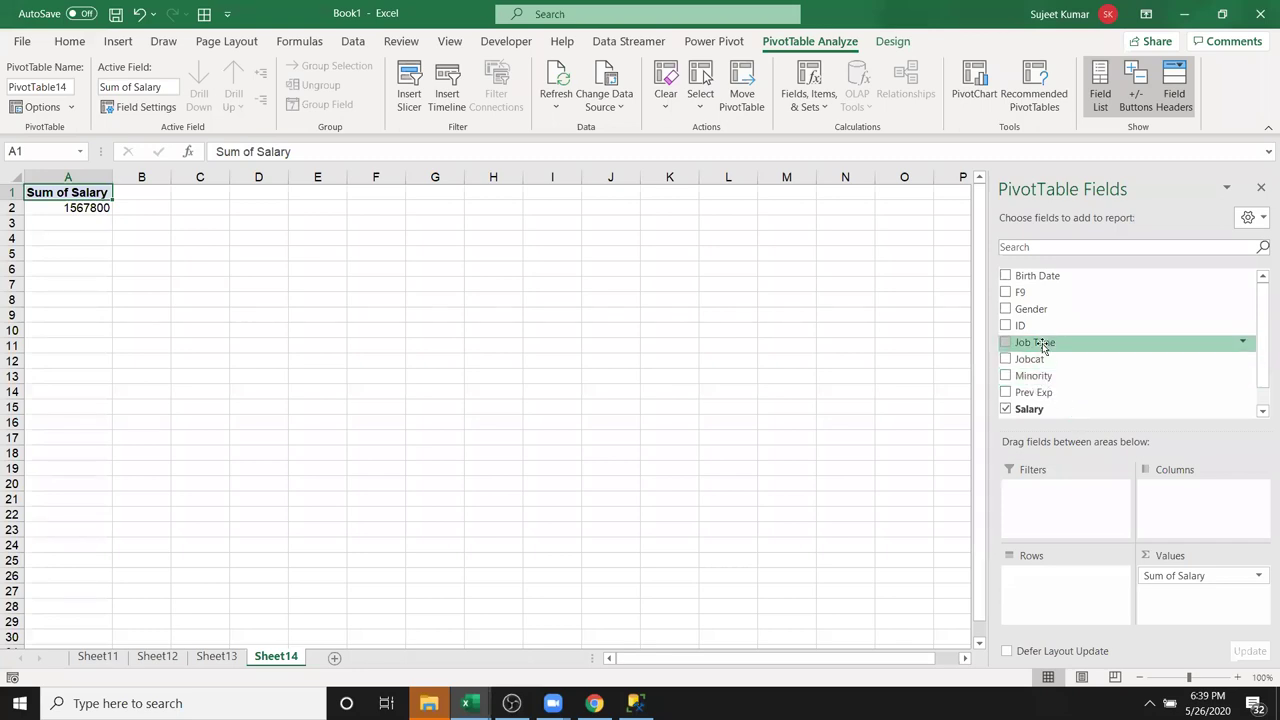
pyautogui.moveTo(1052, 312); pyautogui.dragTo(1064, 588)
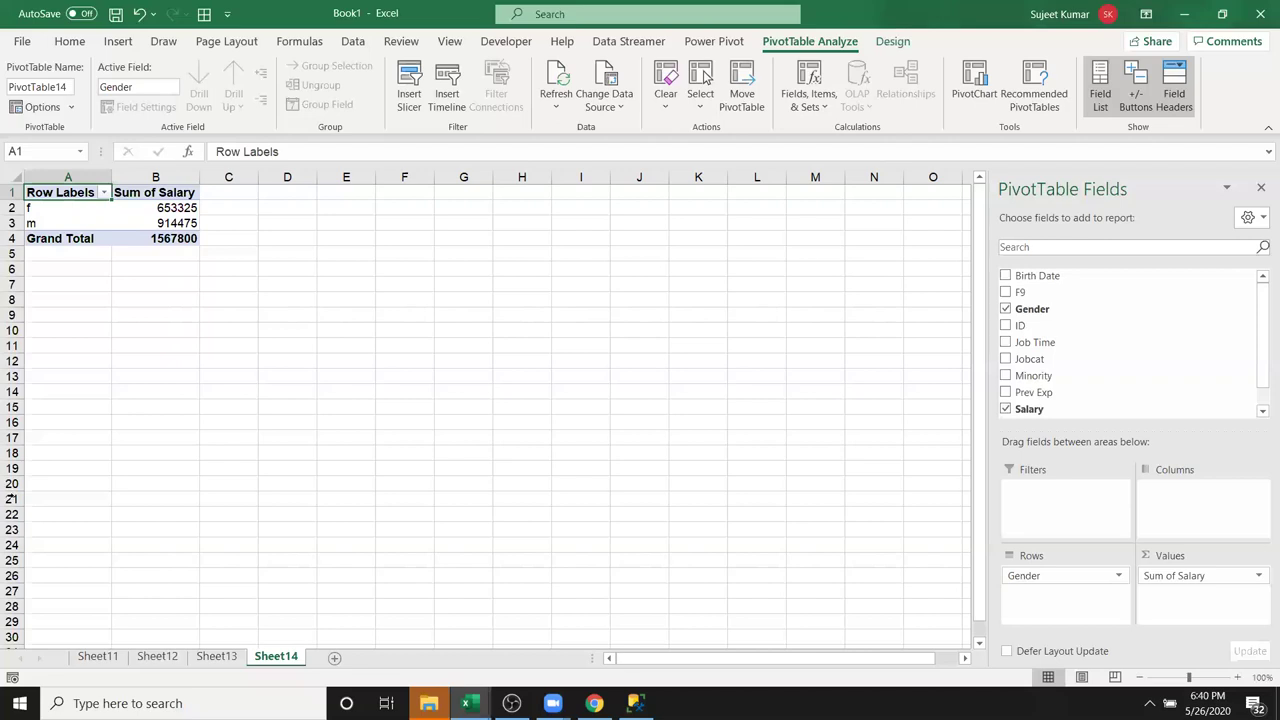
pyautogui.click(174, 238)
pyautogui.doubleClick(174, 238)
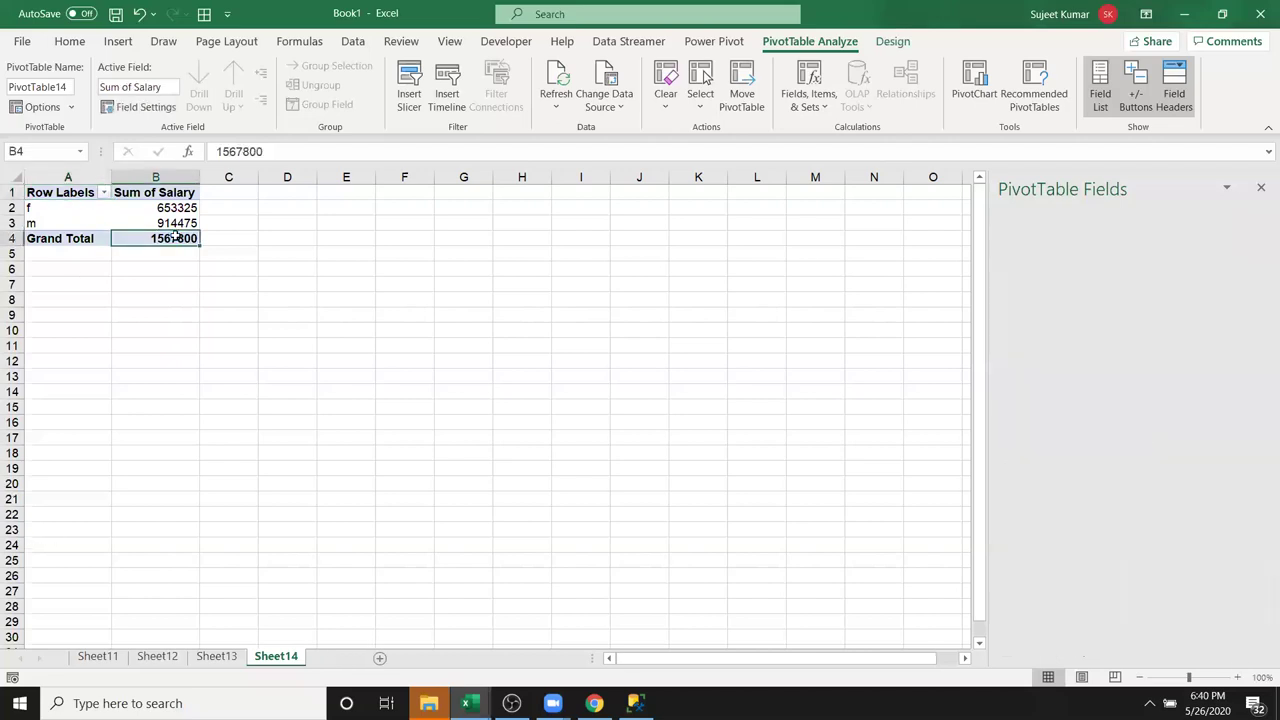
pyautogui.scroll(-5, 199, 257)
pyautogui.scroll(4, 199, 257)
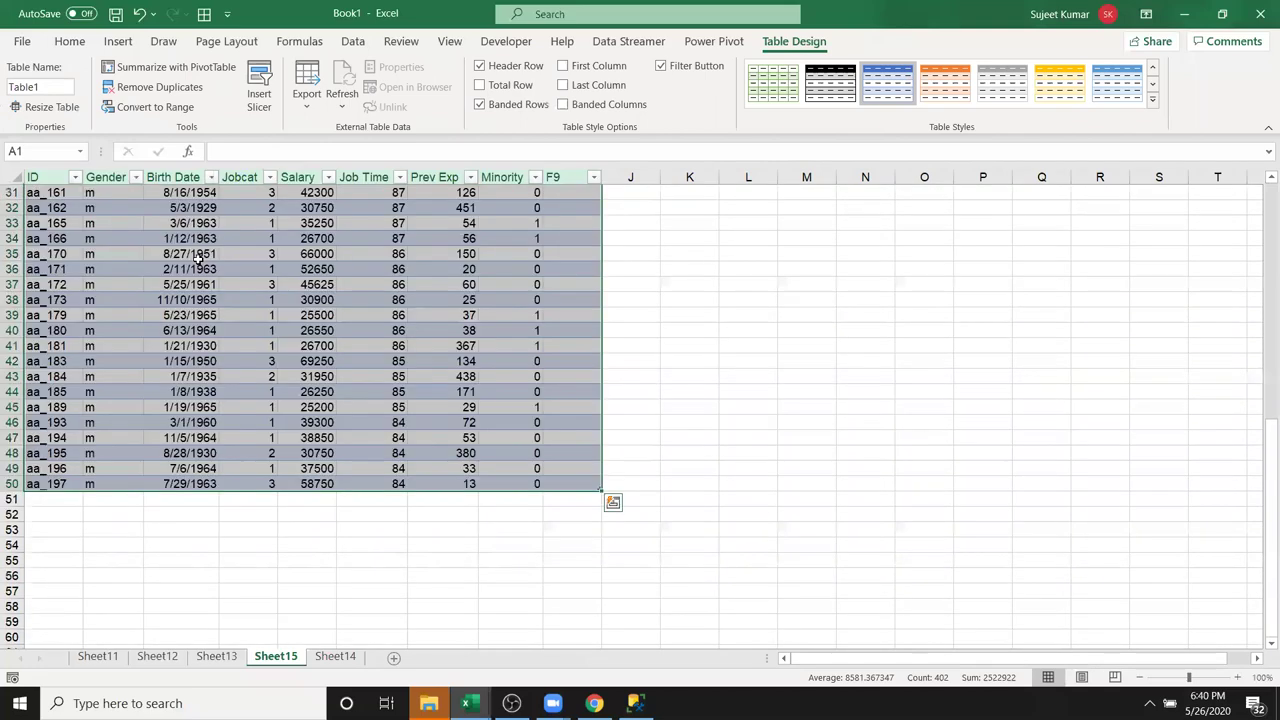
pyautogui.scroll(4, 199, 257)
pyautogui.scroll(4, 199, 257)
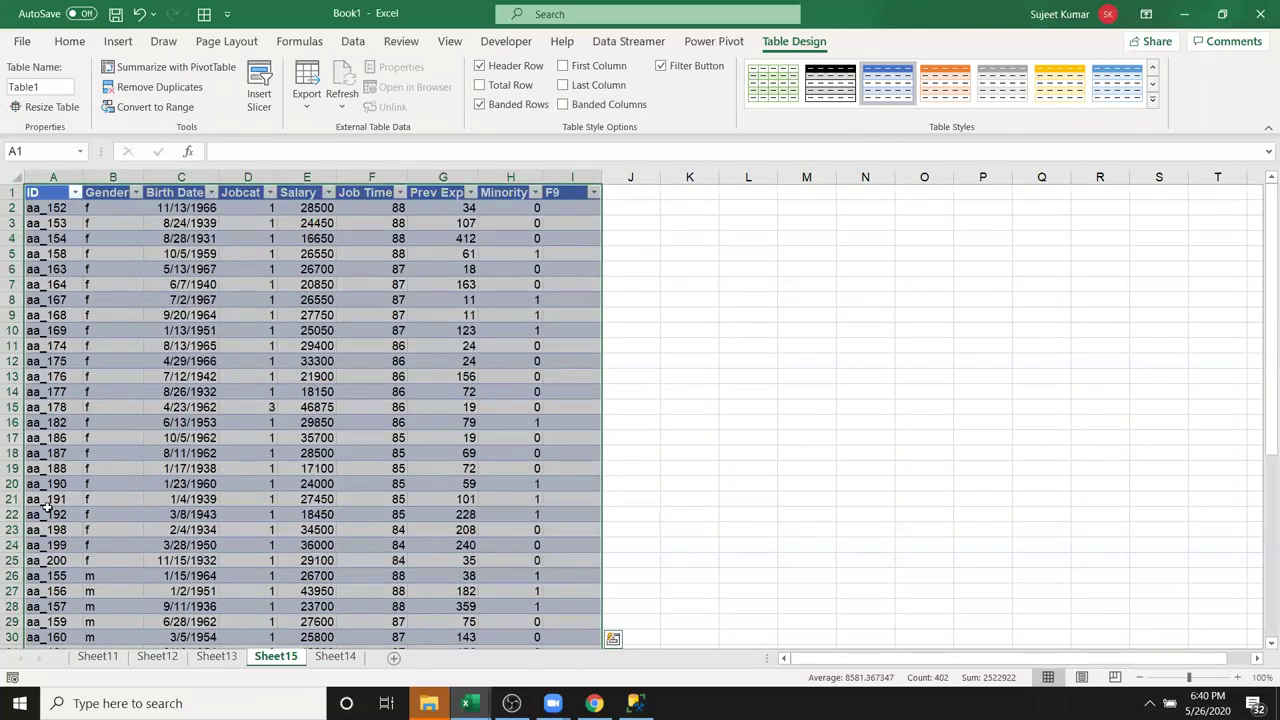
pyautogui.rightClick(276, 658)
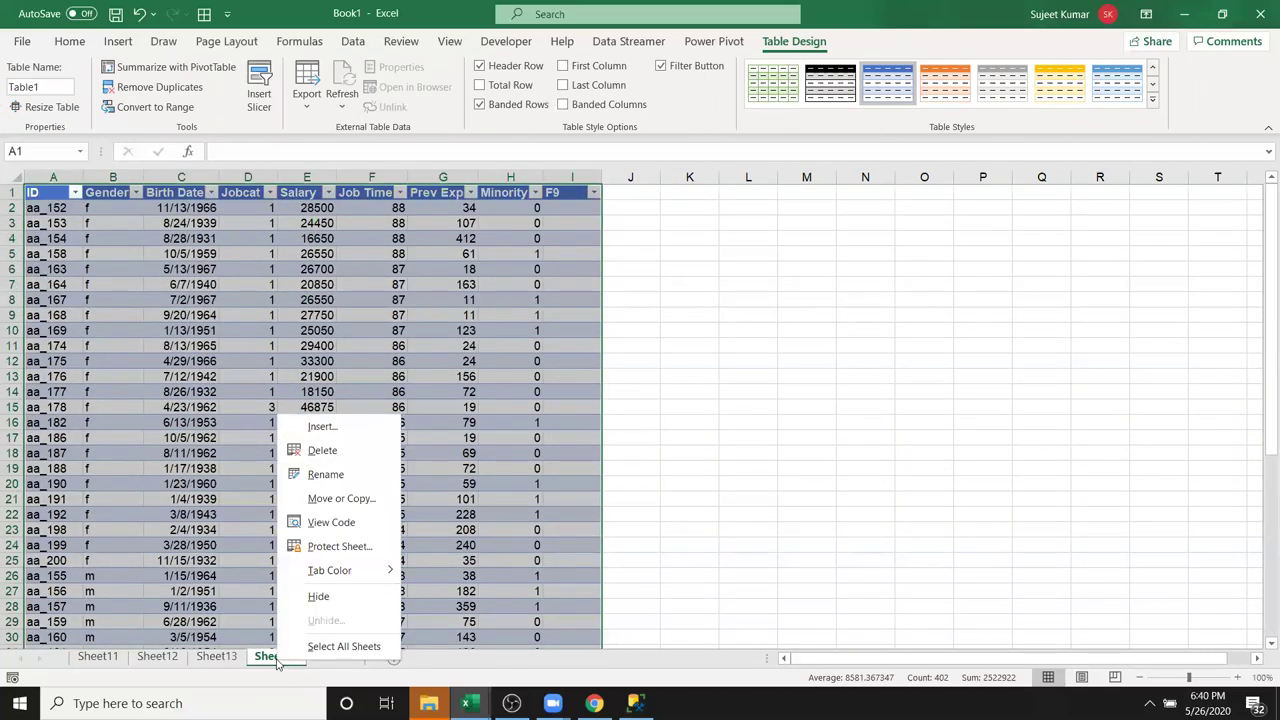
pyautogui.click(322, 450)
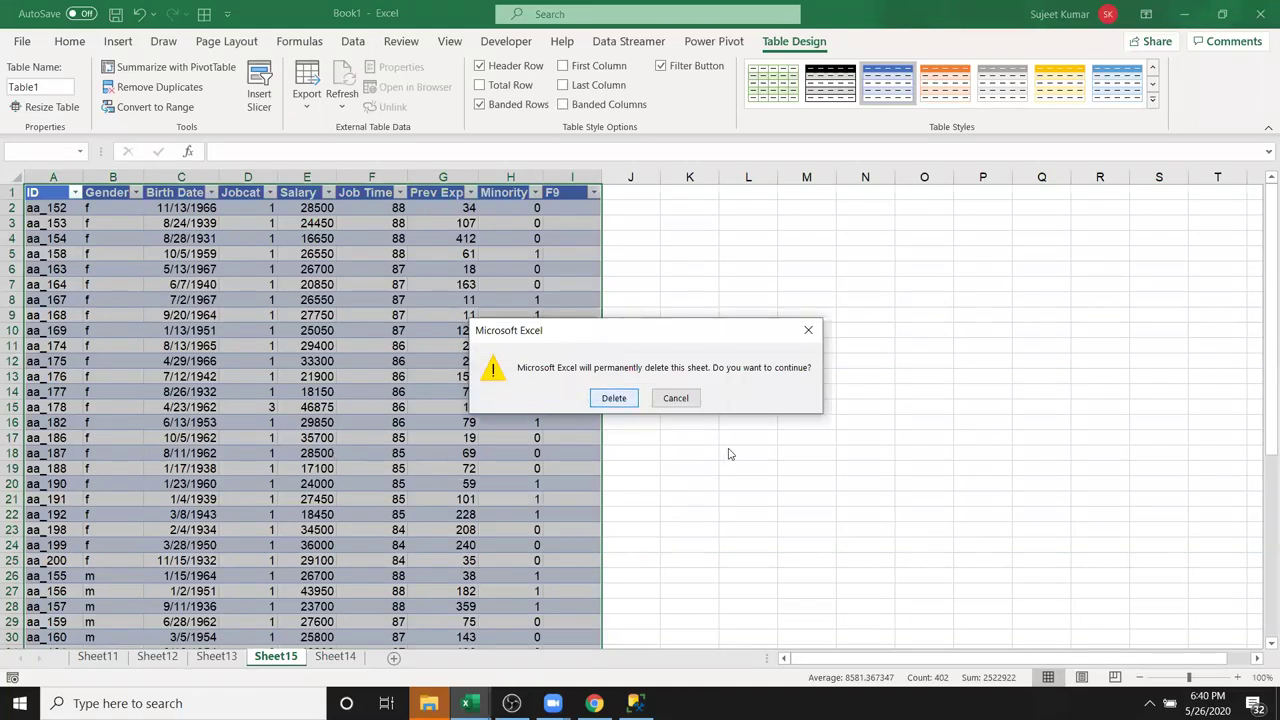
pyautogui.click(614, 398)
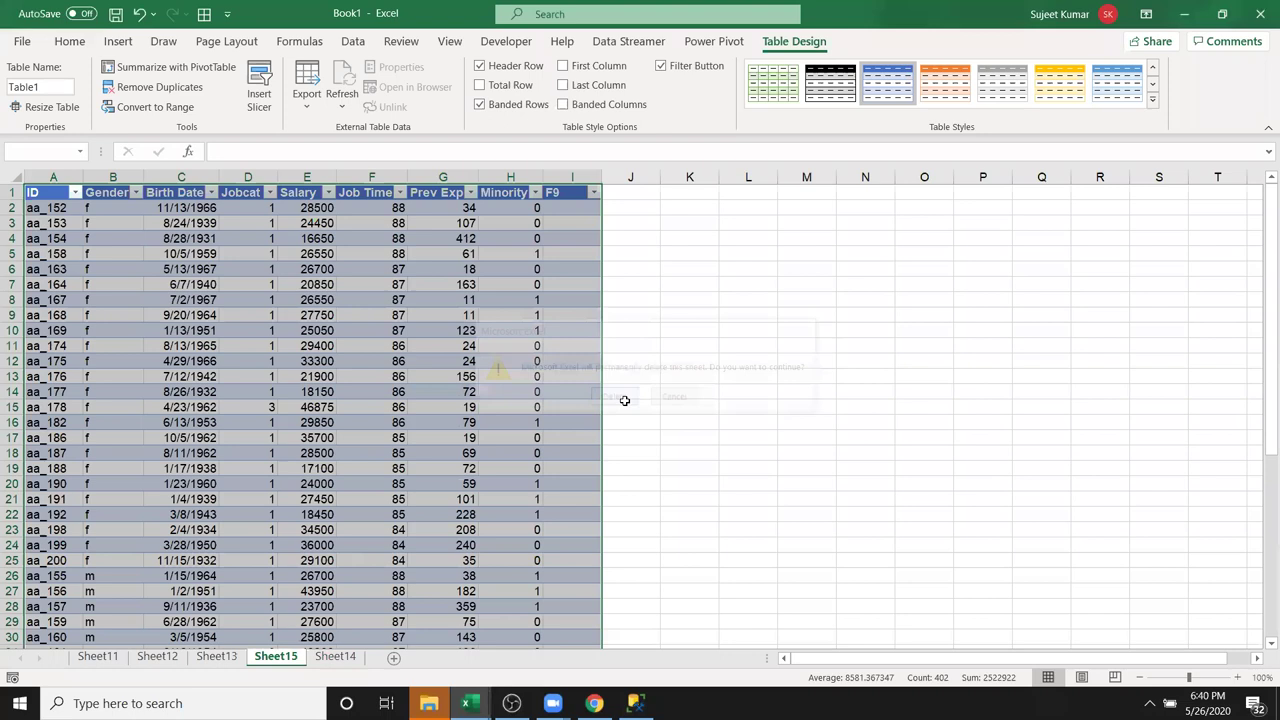
pyautogui.click(138, 222)
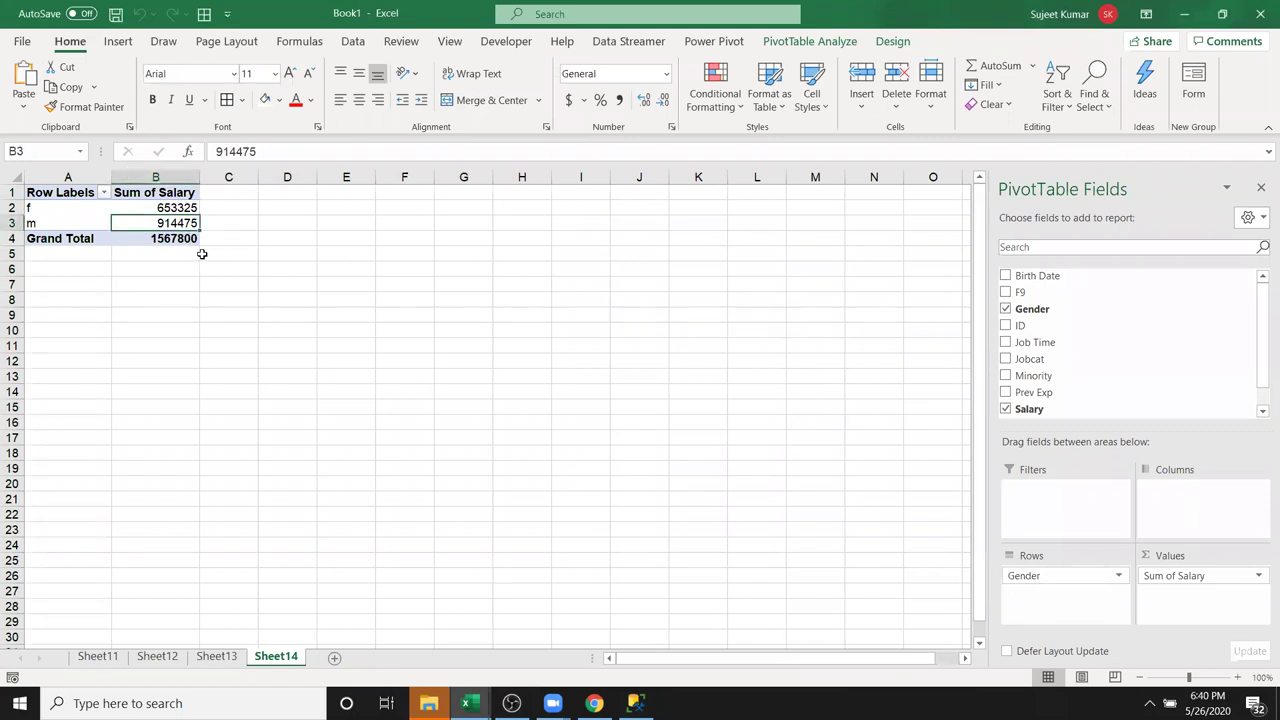
pyautogui.doubleClick(172, 238)
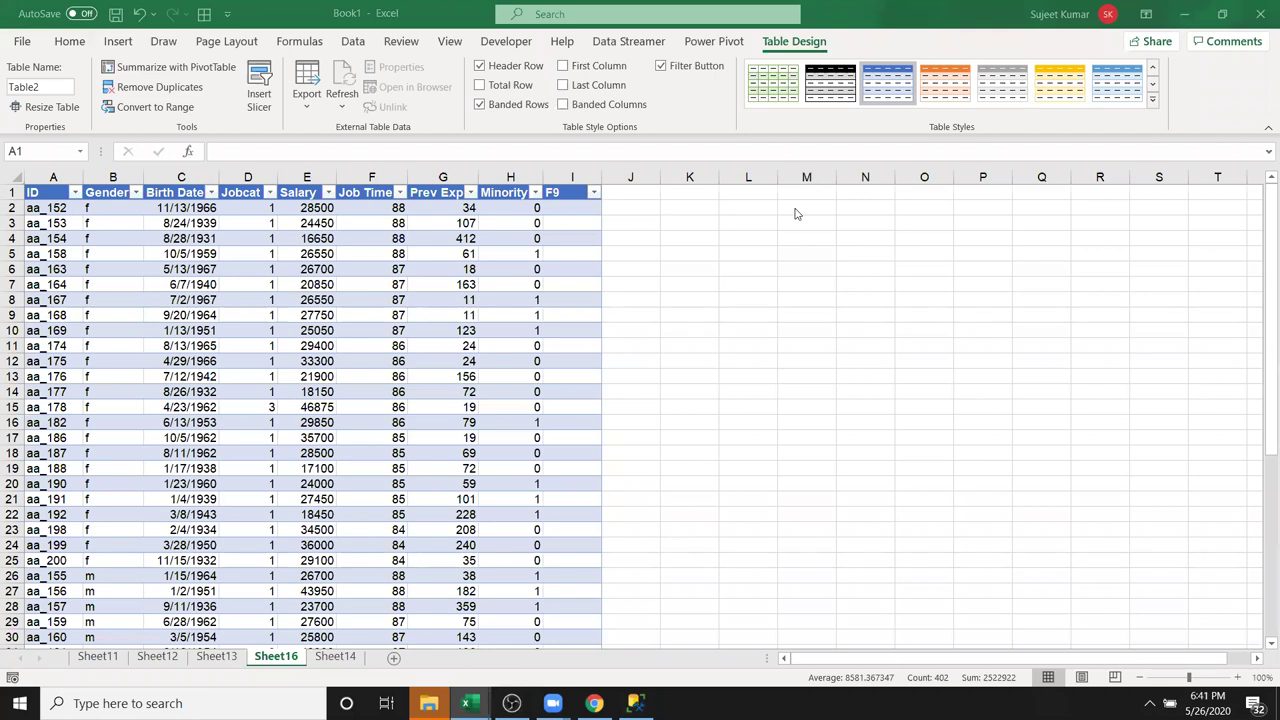
pyautogui.hotkey('ctrl', 'a')
pyautogui.rightClick(282, 656)
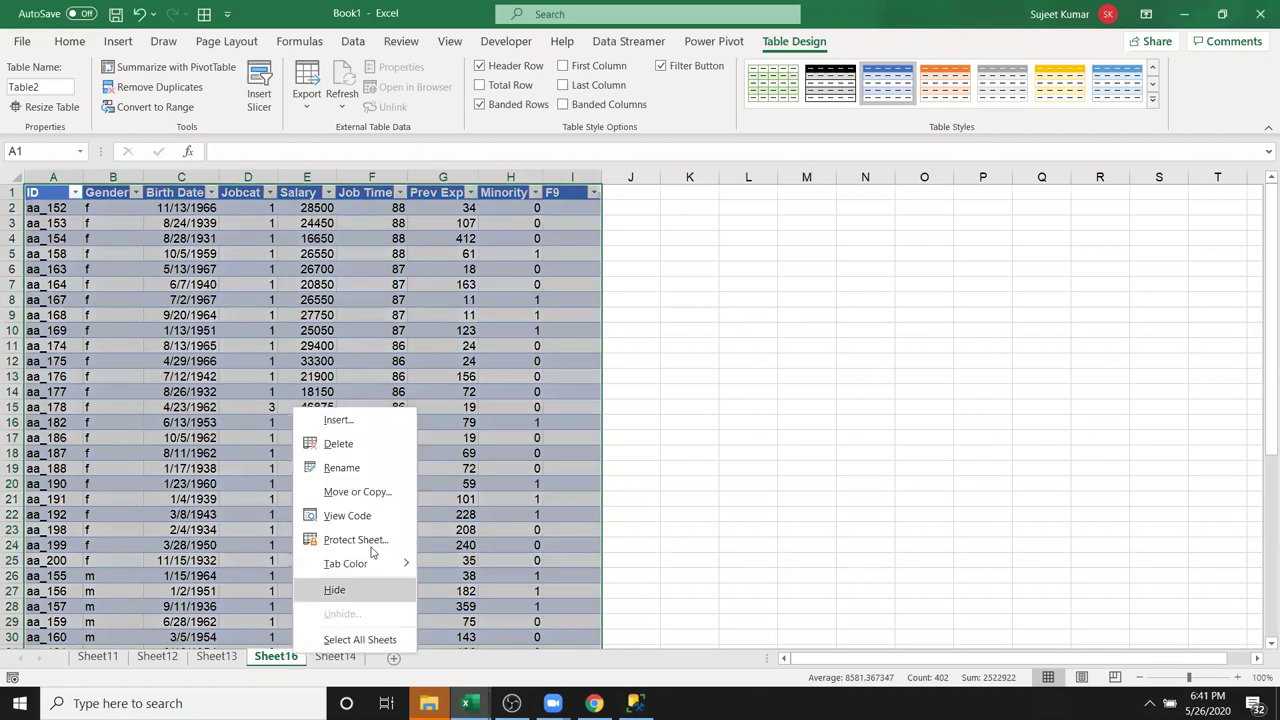
pyautogui.click(362, 452)
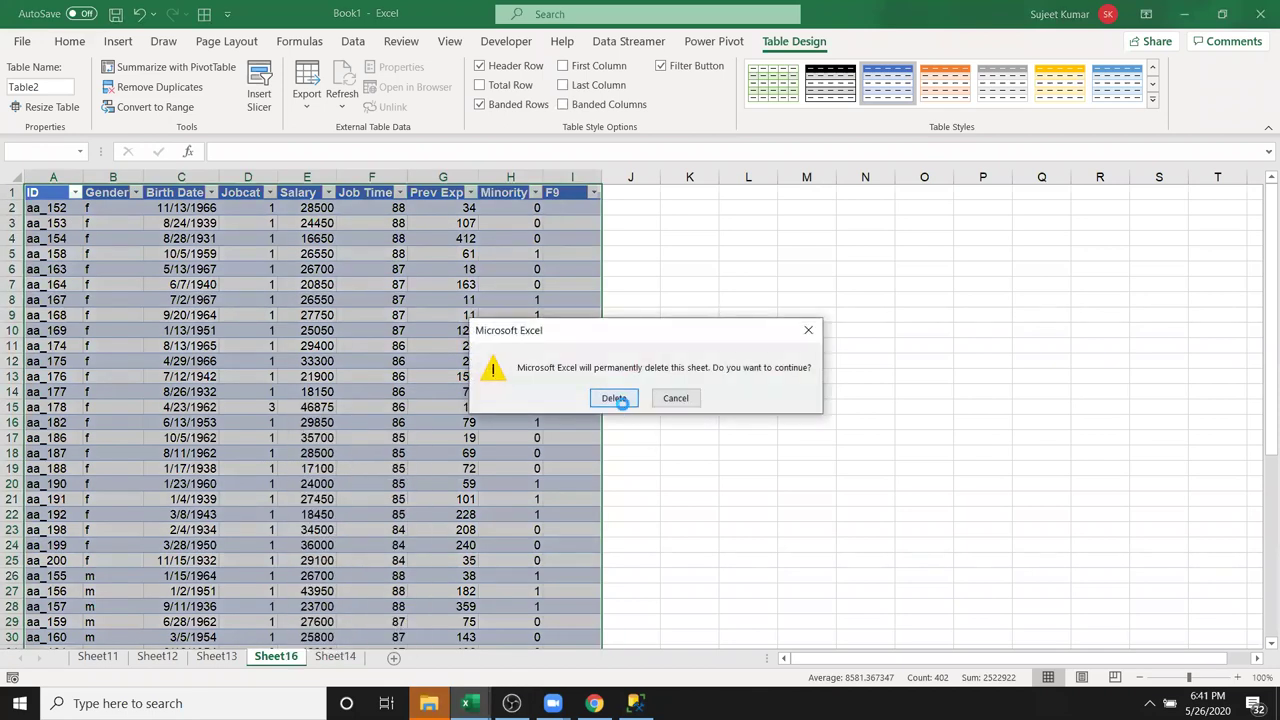
pyautogui.click(613, 397)
pyautogui.rightClick(185, 213)
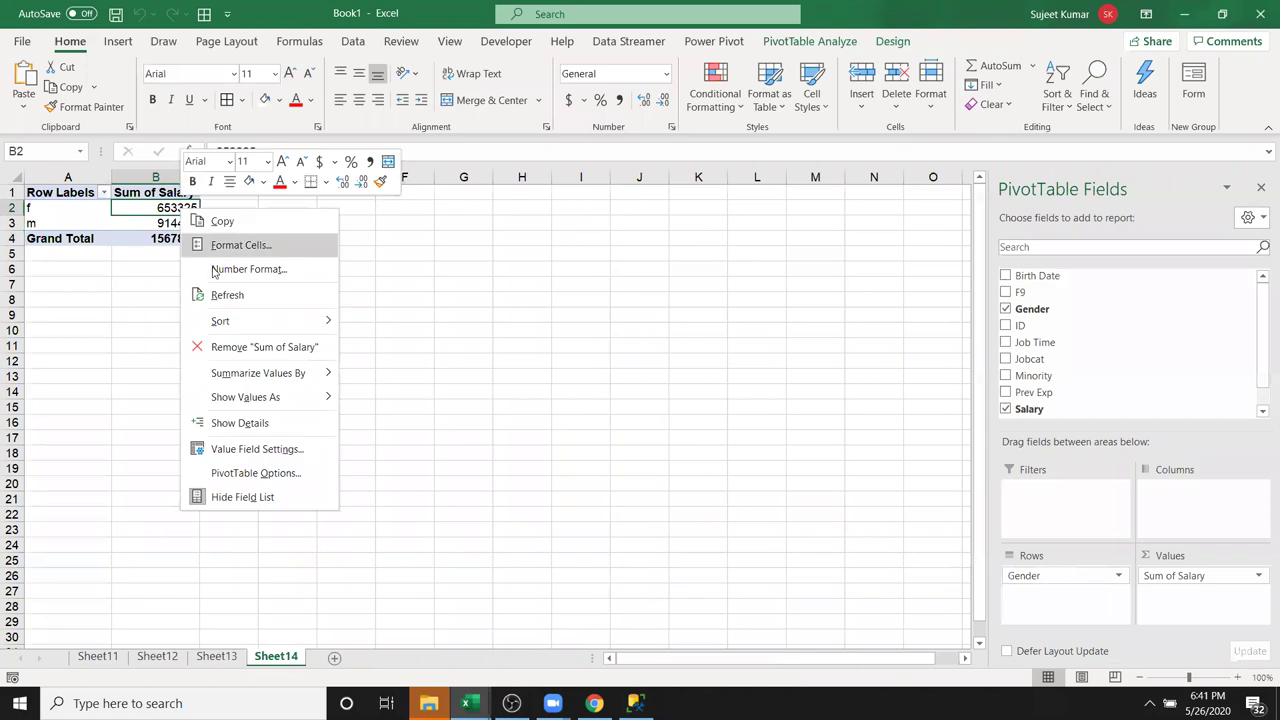
# - In PivotTable Options' Data settings, turn off saving source data and showing details
pyautogui.click(254, 472)
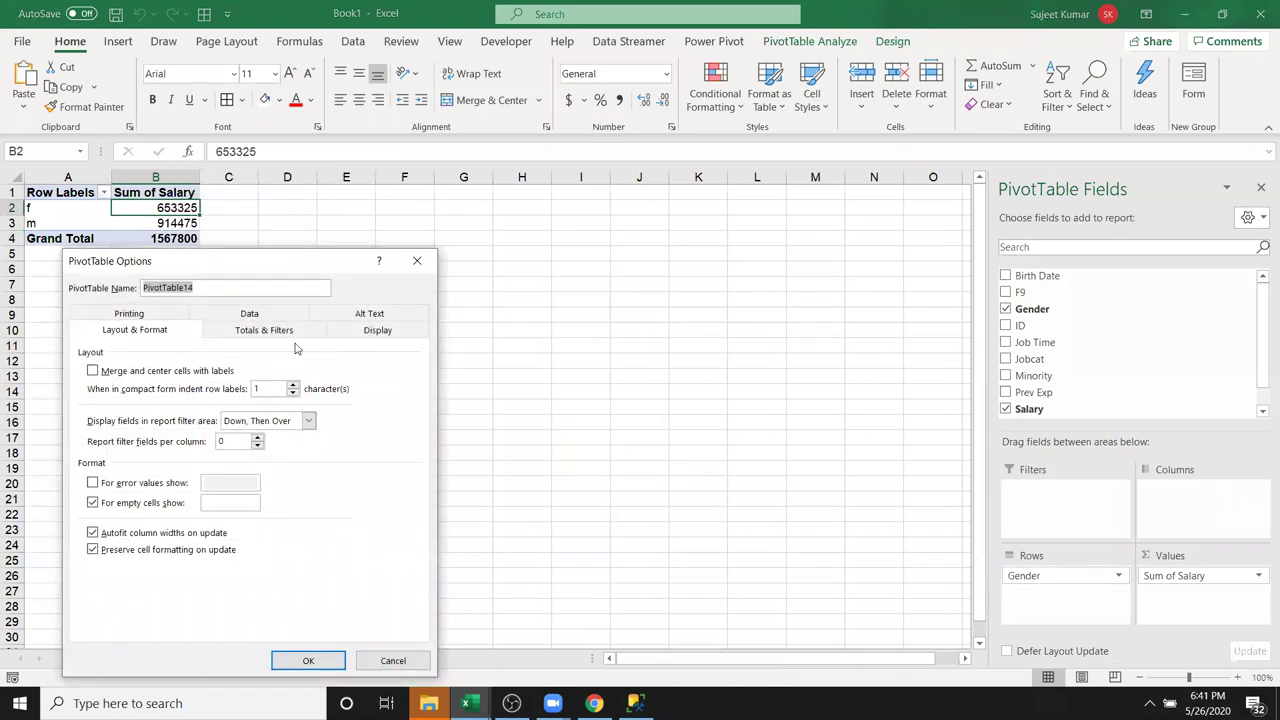
pyautogui.click(258, 316)
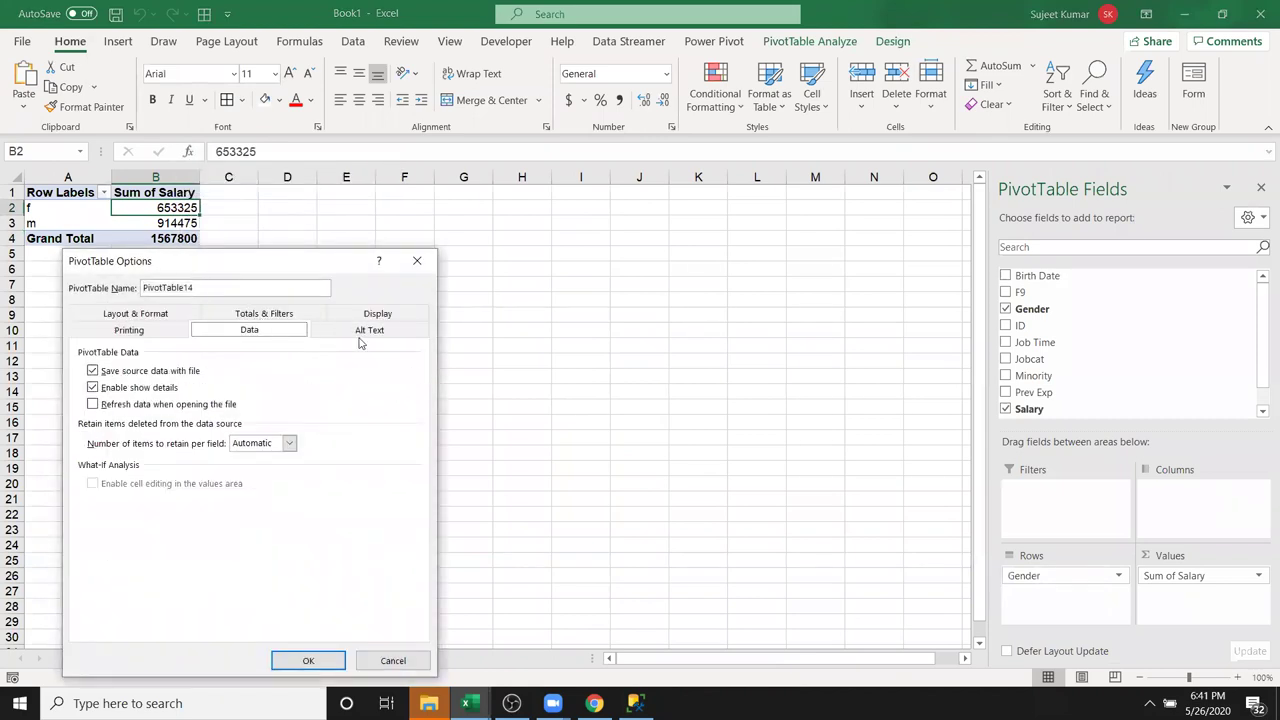
pyautogui.click(174, 373)
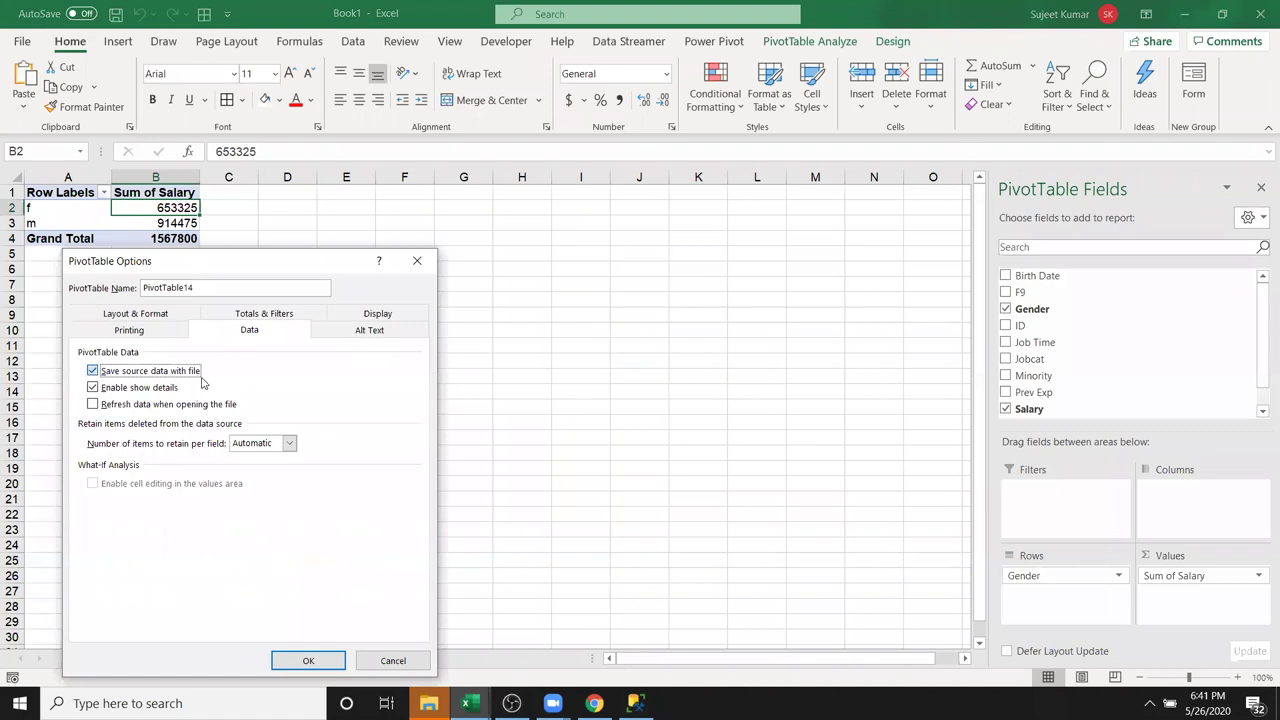
pyautogui.click(93, 371)
pyautogui.click(92, 388)
pyautogui.click(307, 660)
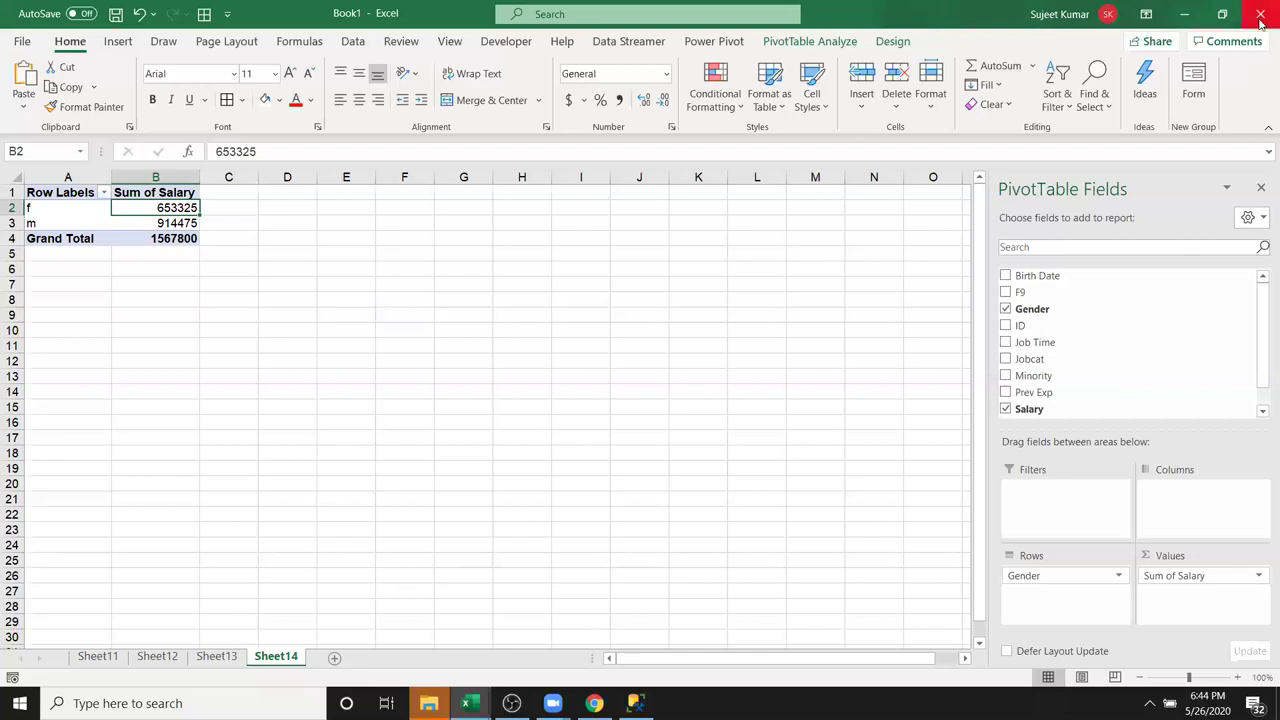
# - Check m's salary total, then click outside the pivot to hide the field list
pyautogui.click(170, 222)
pyautogui.click(165, 207)
pyautogui.click(244, 220)
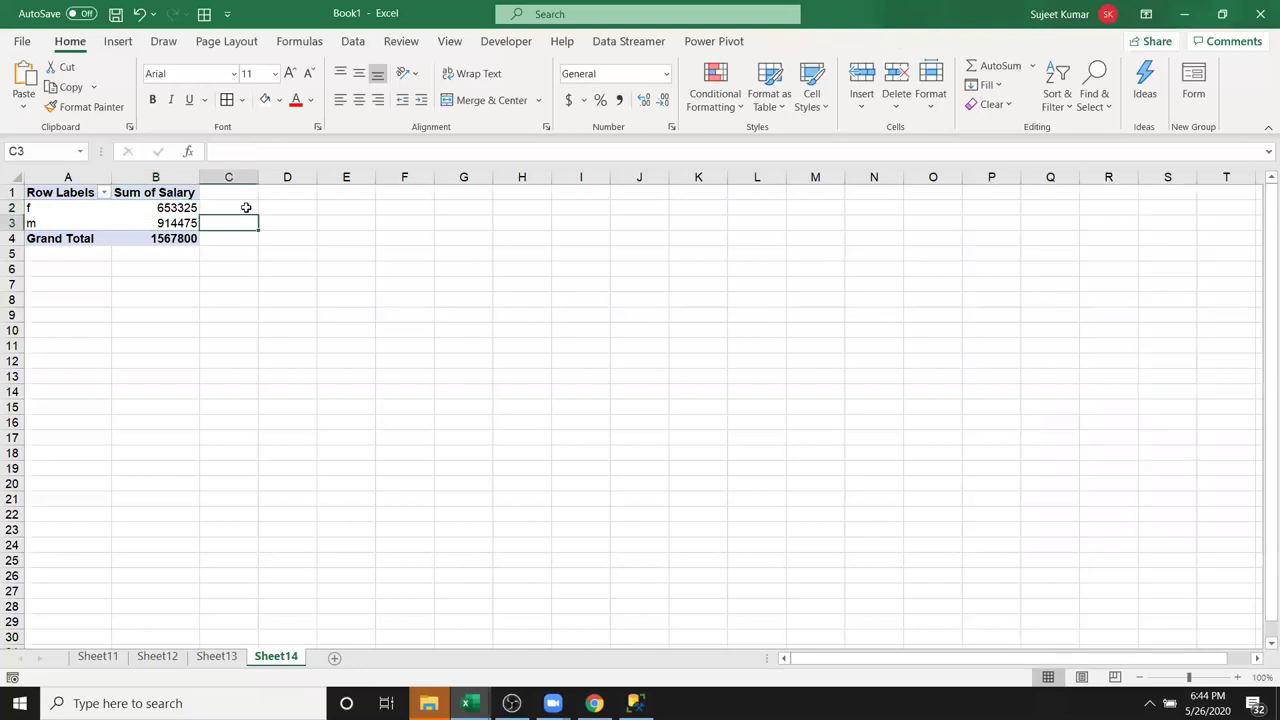